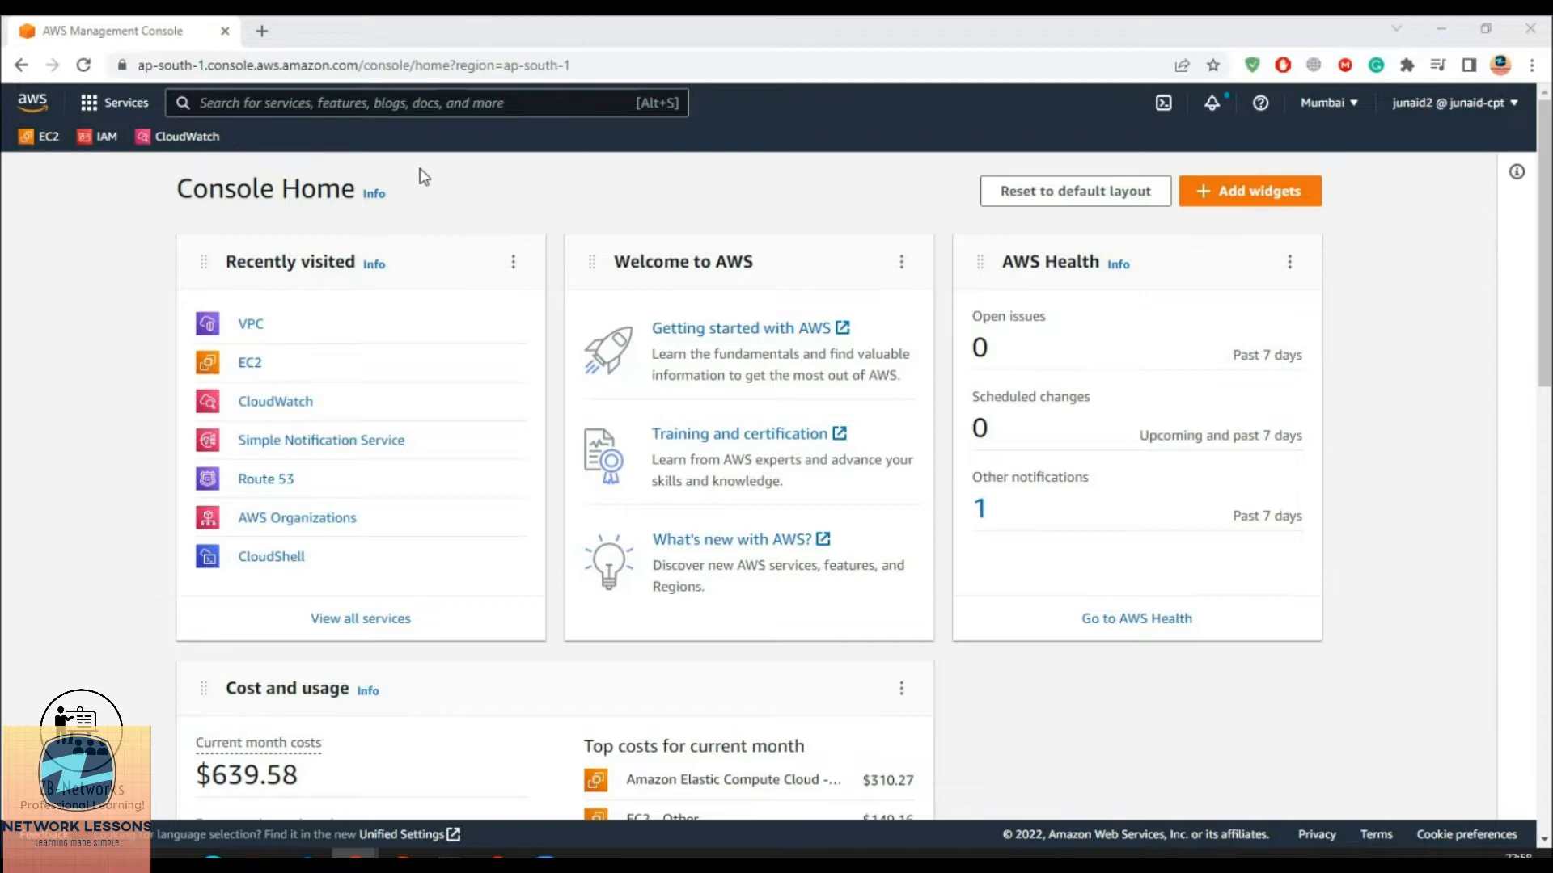
Open EC2 in a new tab, review the running instances, and start launching a new instance
ctrl+click(42, 139)
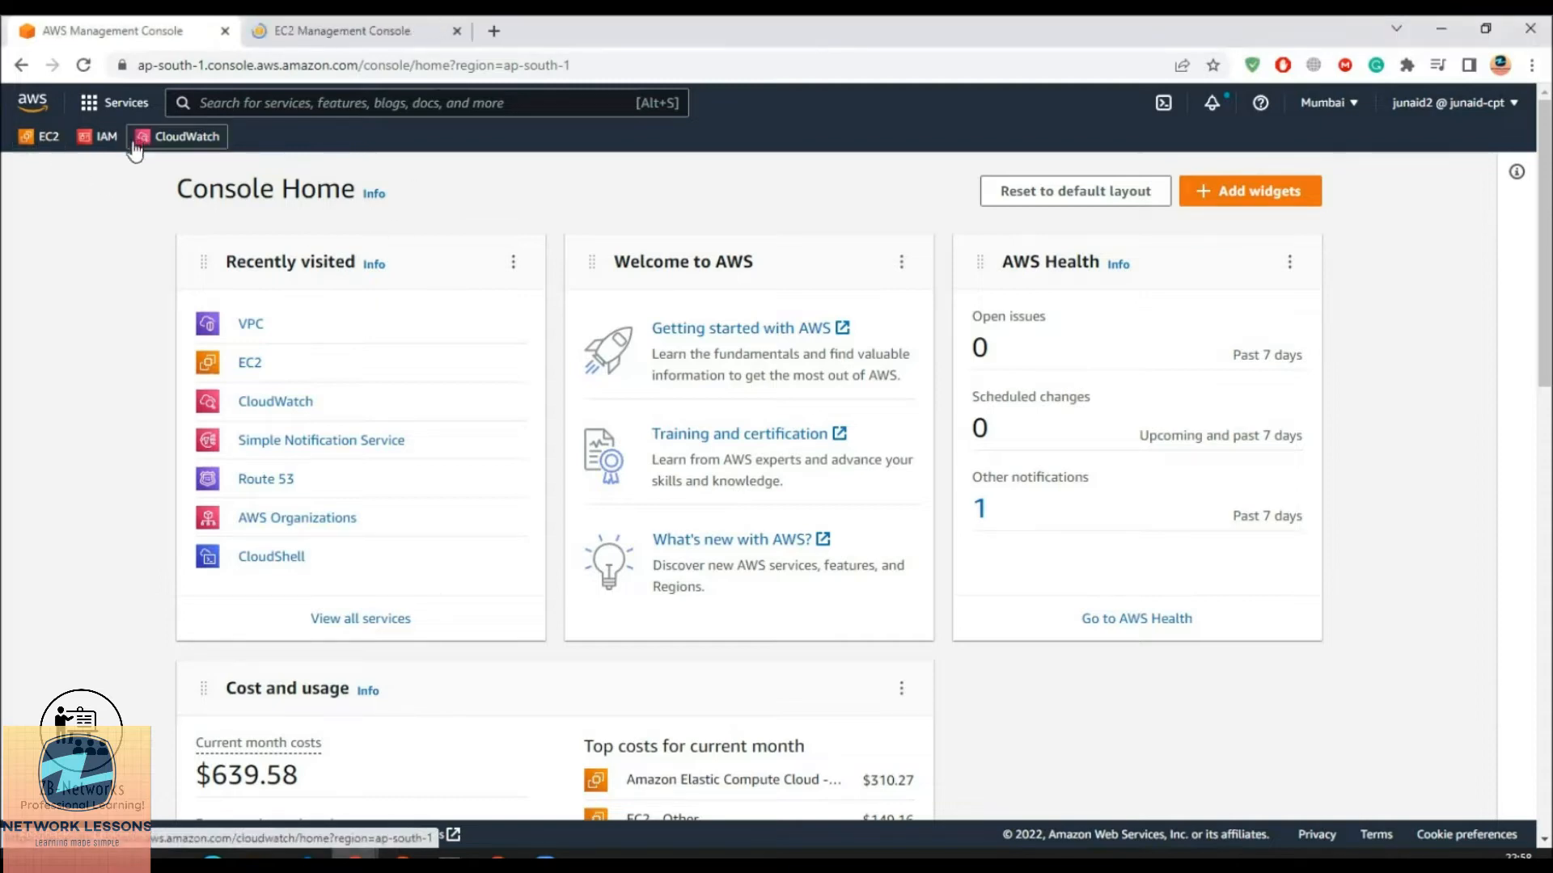
click(320, 32)
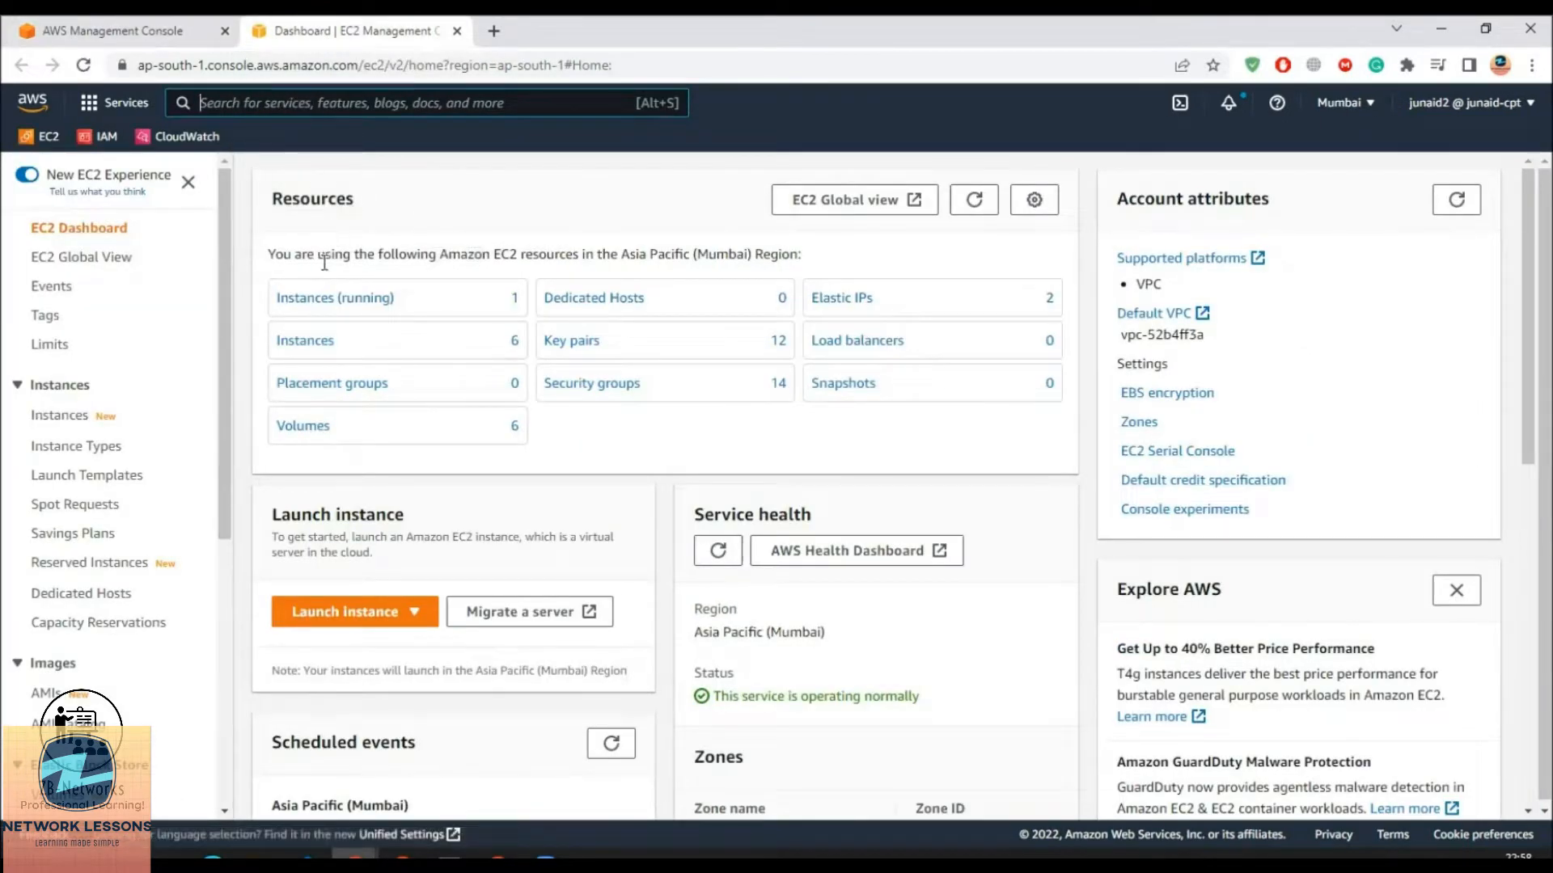
middle_click(356, 301)
click(690, 31)
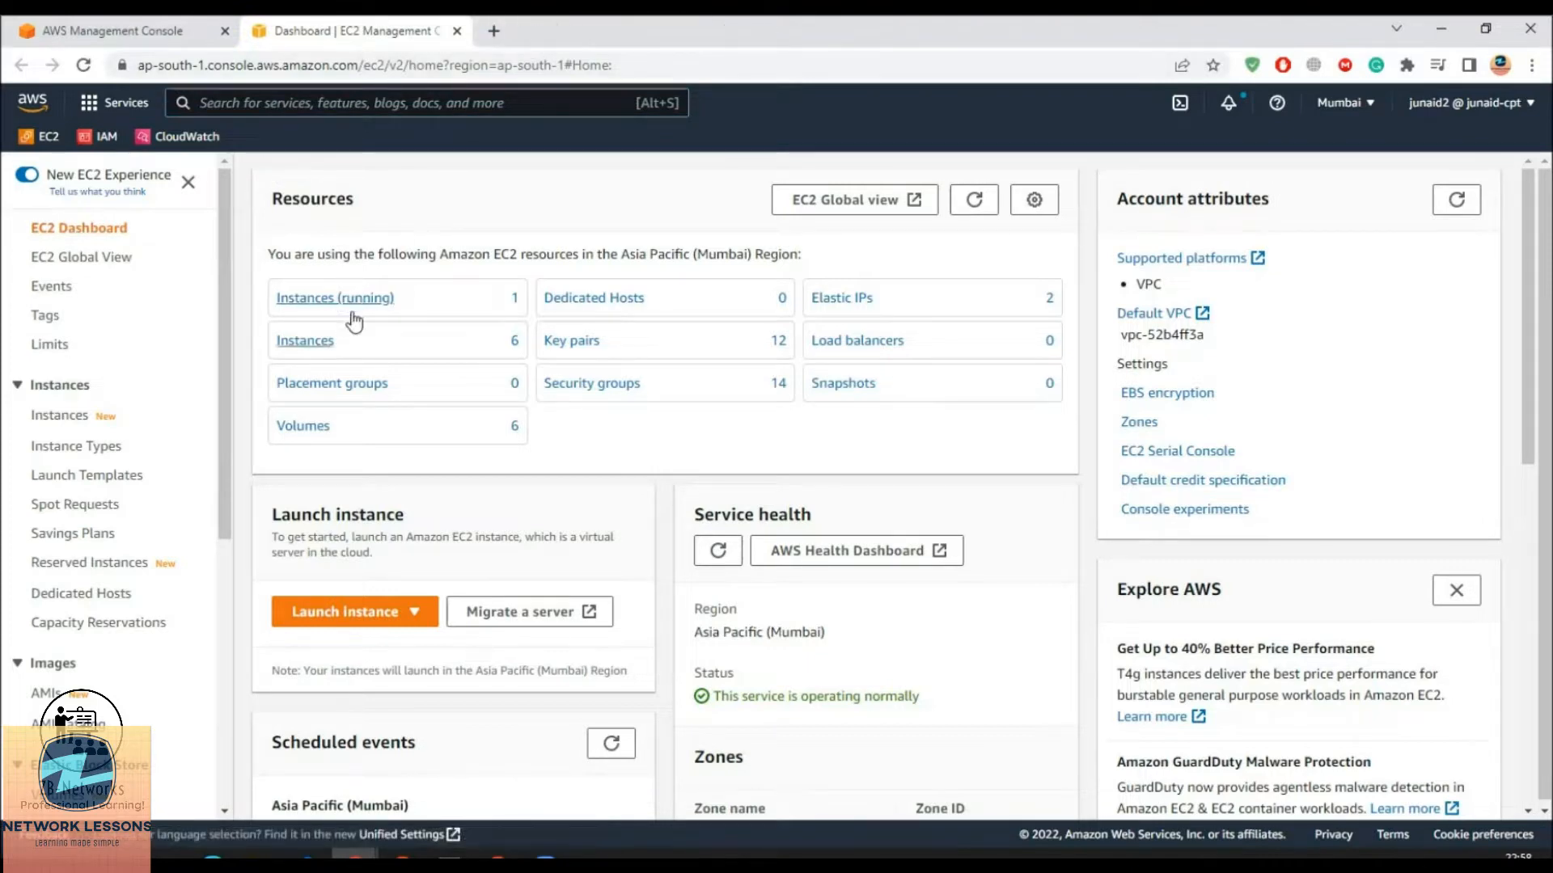
click(359, 304)
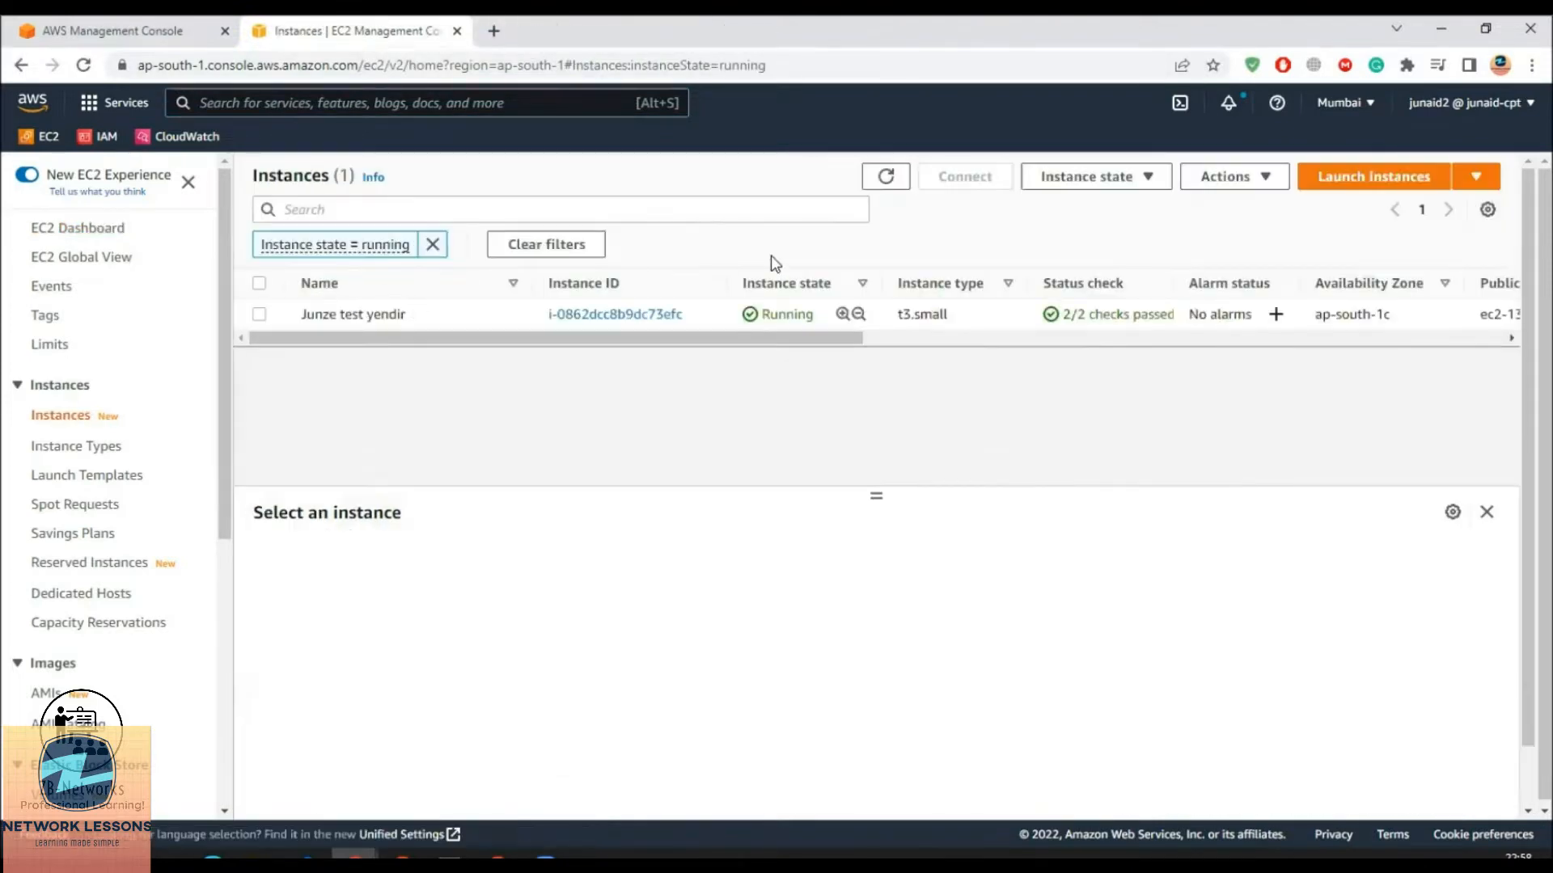
click(1346, 185)
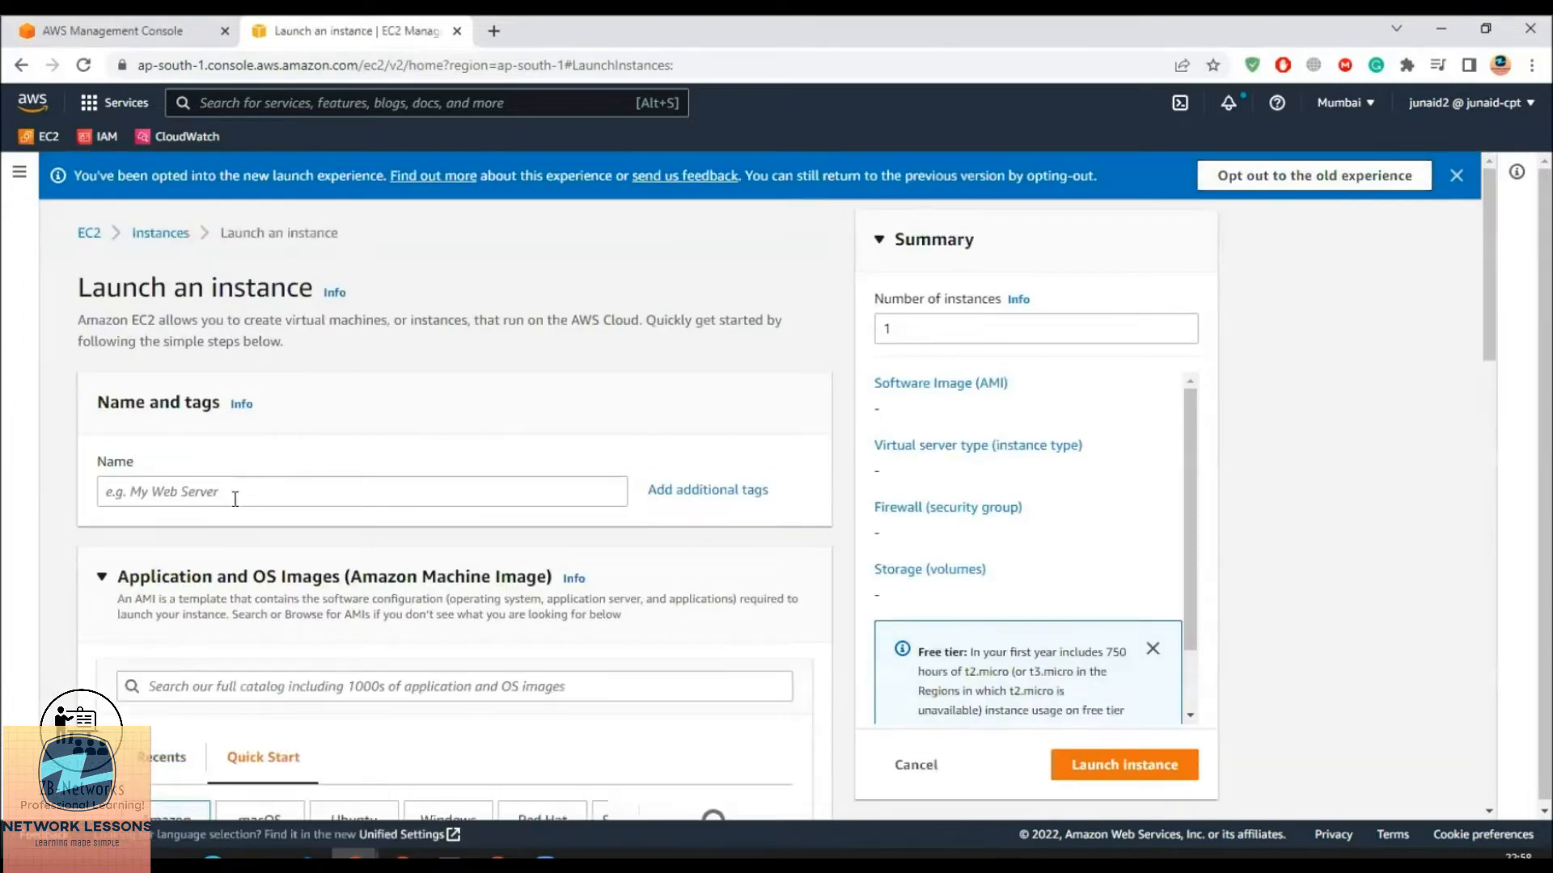
Name the instance Ec2monitor, keeping the Amazon Linux 2 AMI and t2.micro instance type
click(235, 499)
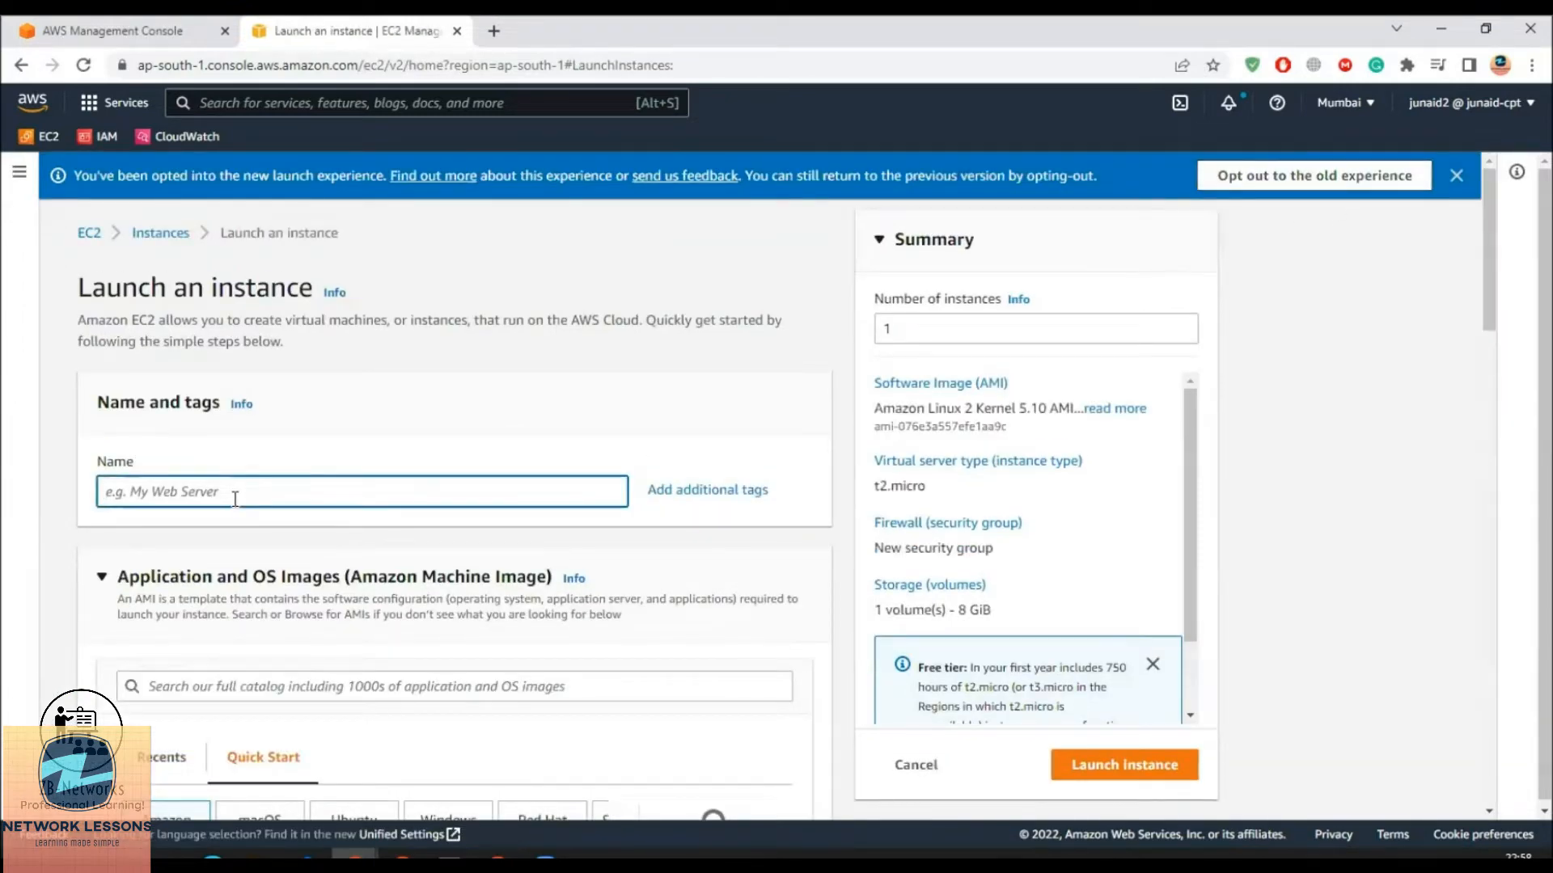
text(Ec2monitor)
scroll(234, 498, down, 3)
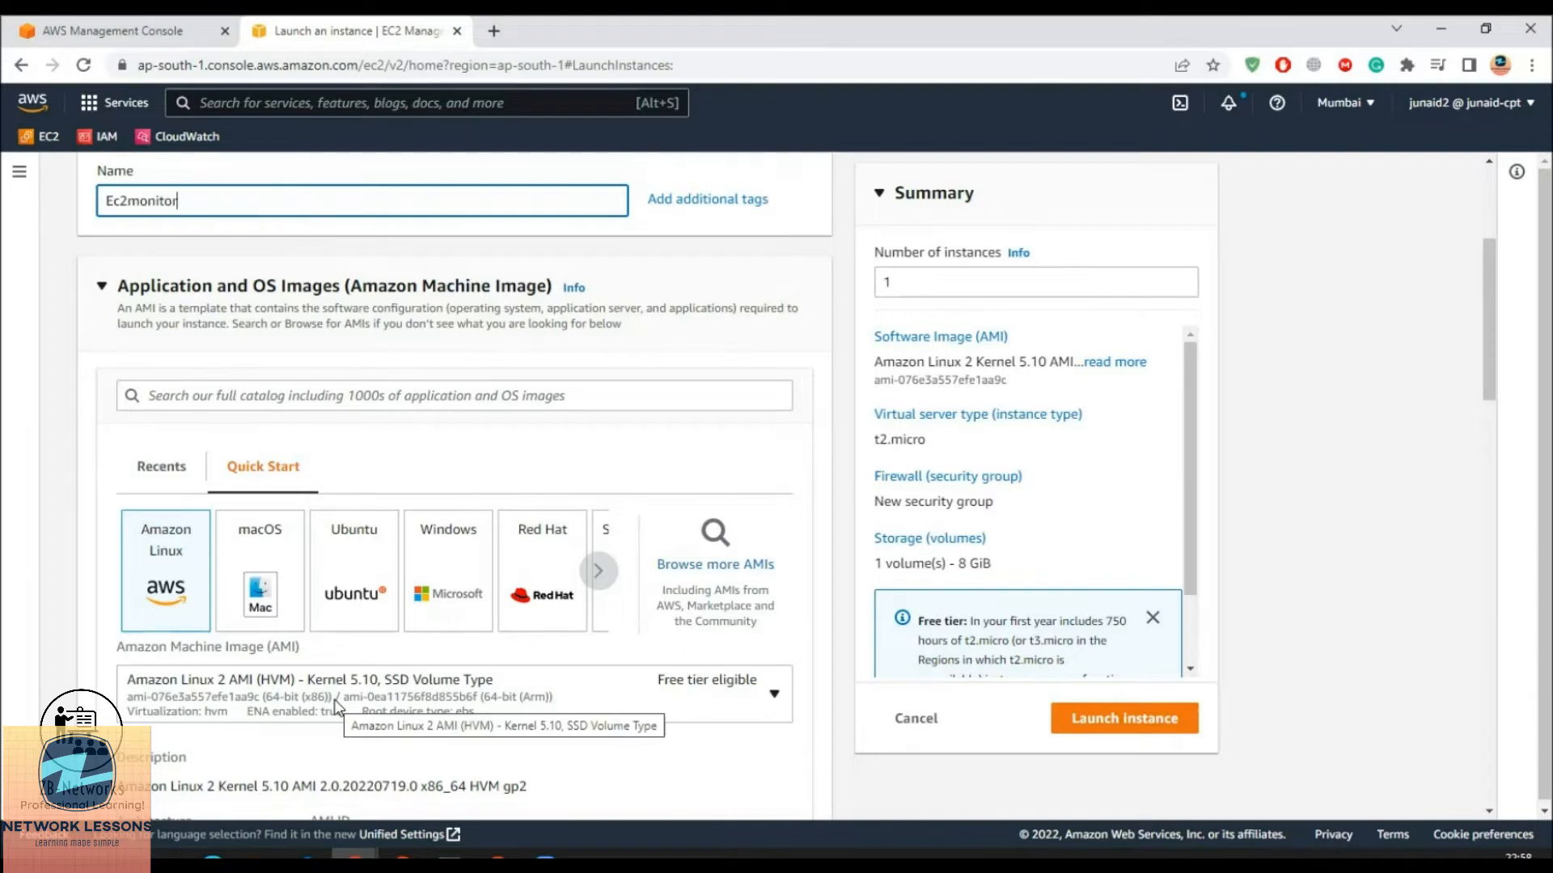
scroll(568, 461, down, 3)
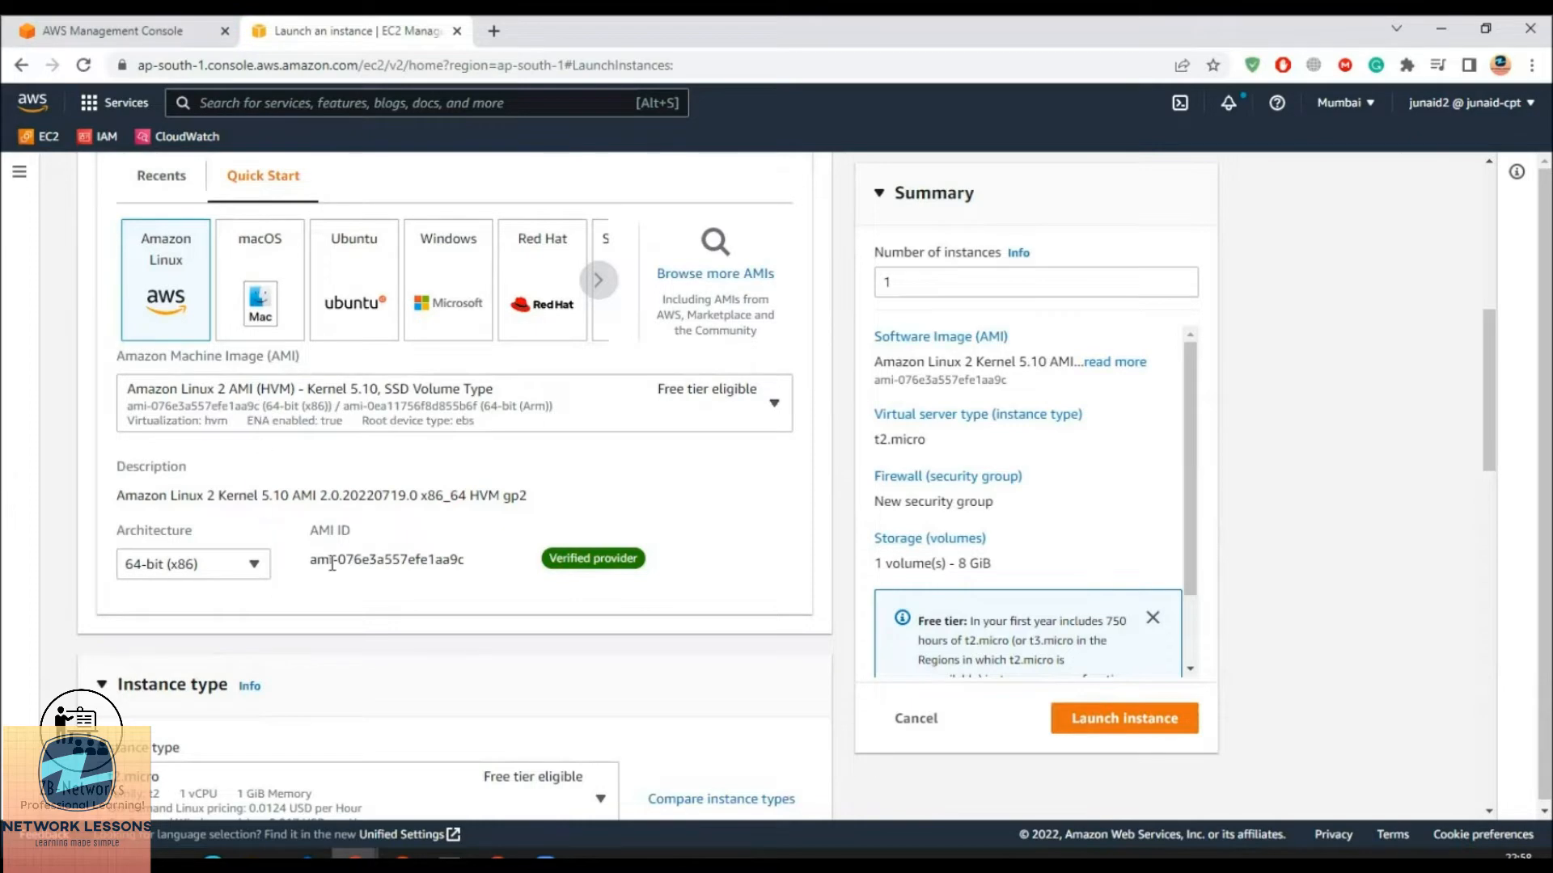
scroll(332, 563, down, 1)
scroll(332, 563, down, 3)
drag(124, 307, 223, 301)
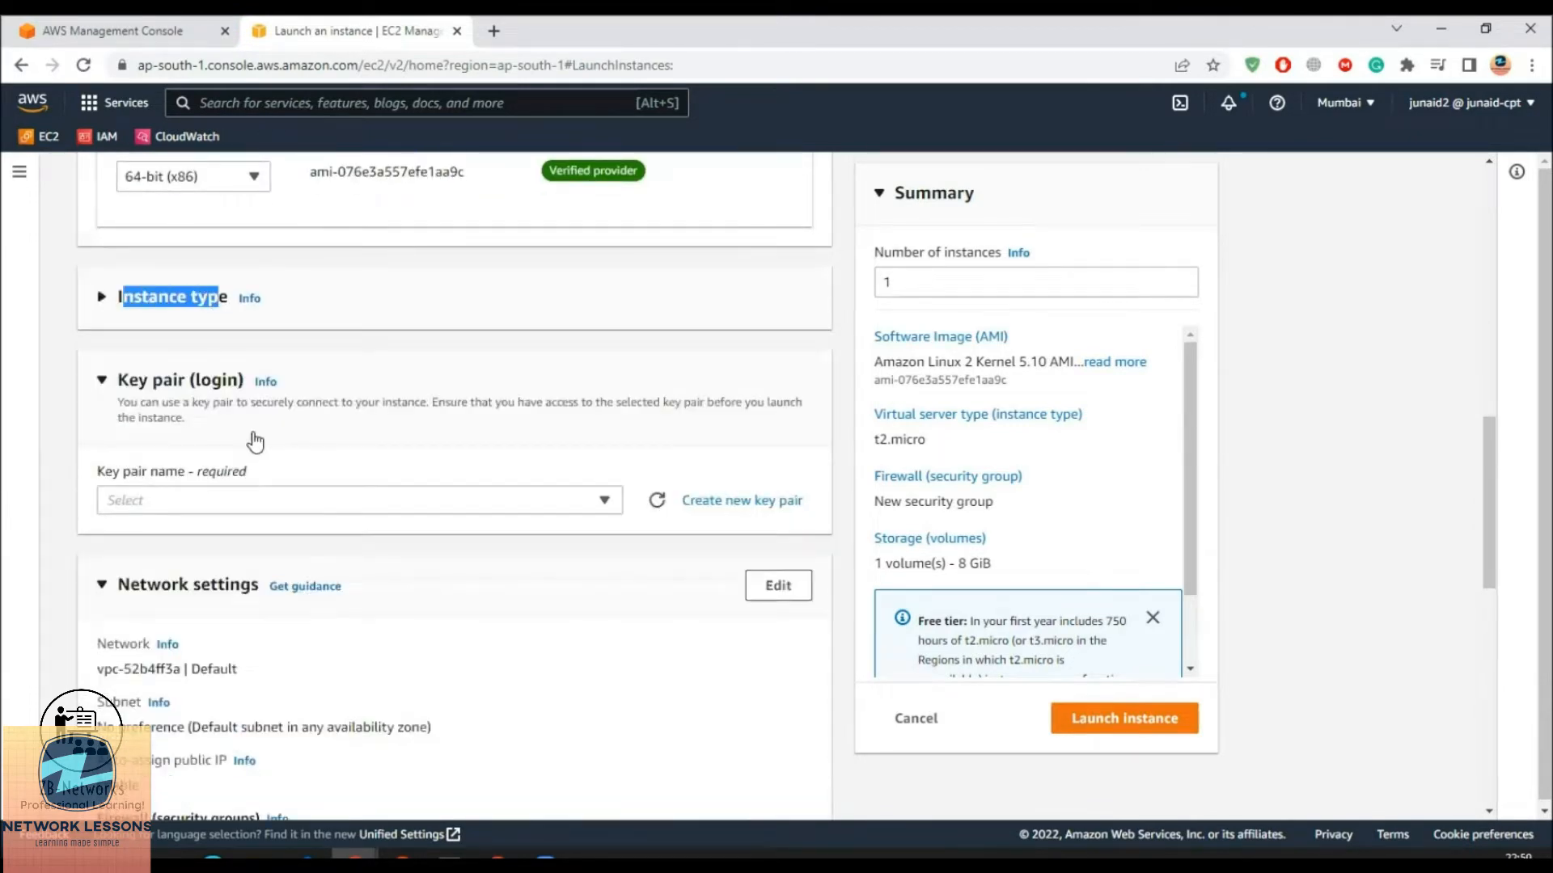
click(102, 301)
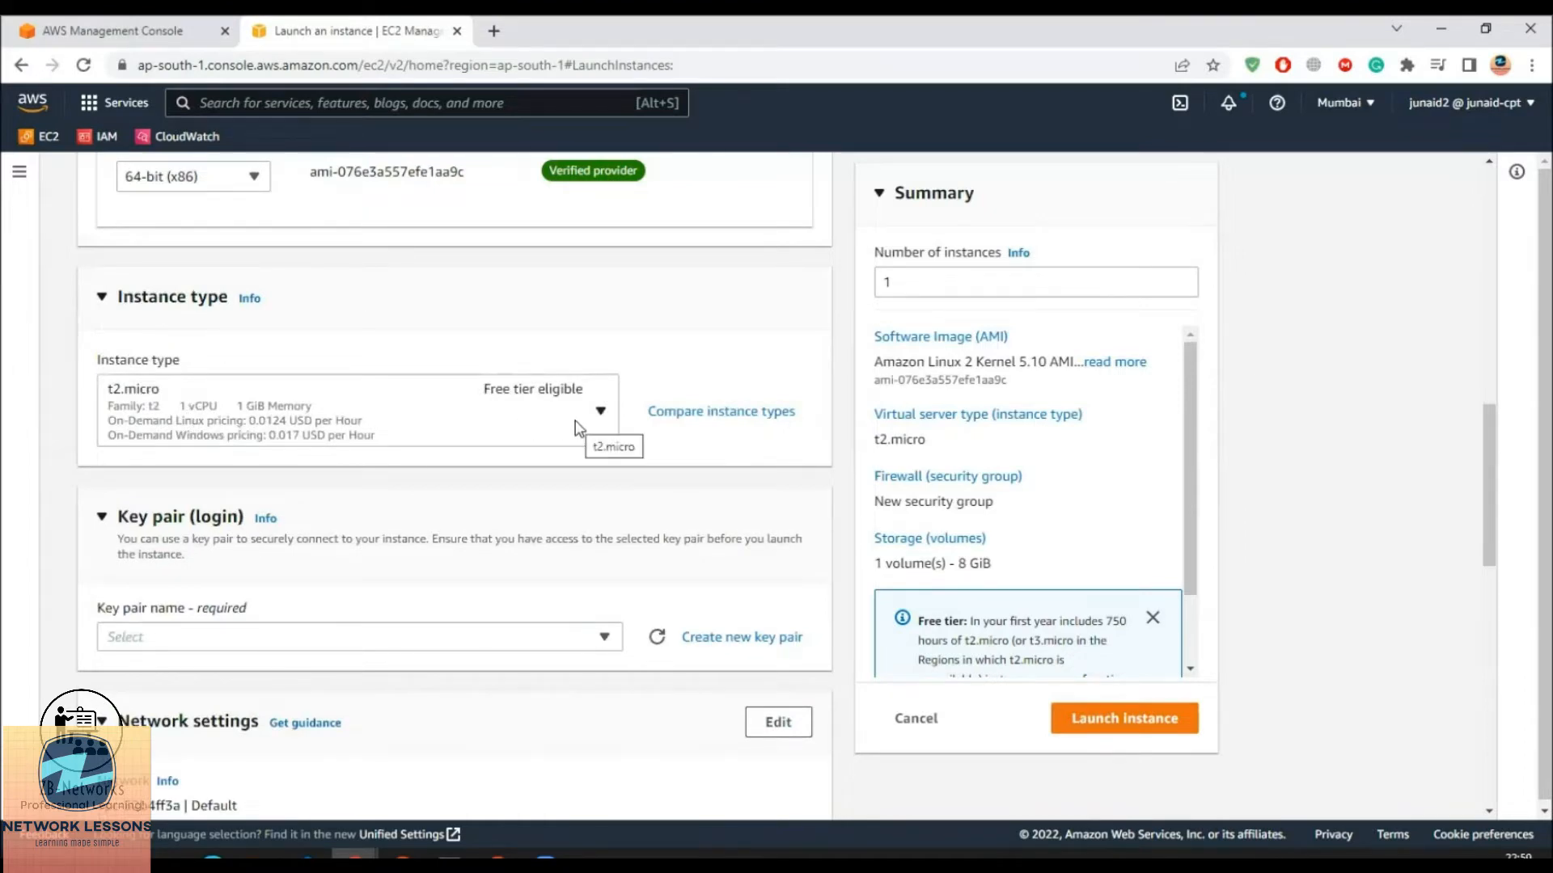
Choose the existing Demo-KP key pair for the instance
scroll(488, 627, down, 1)
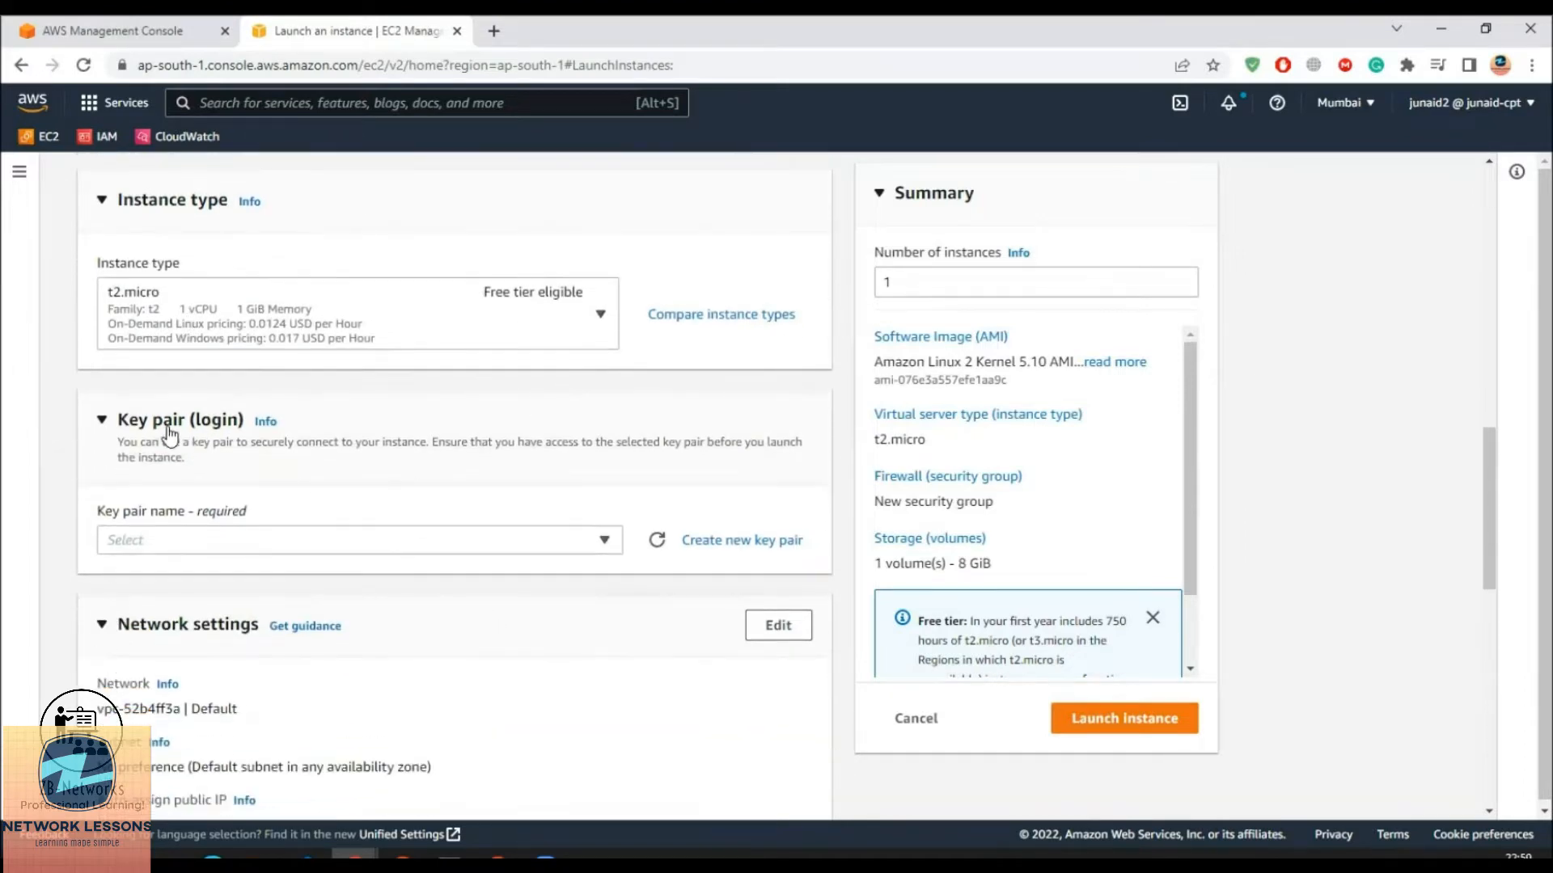
click(590, 545)
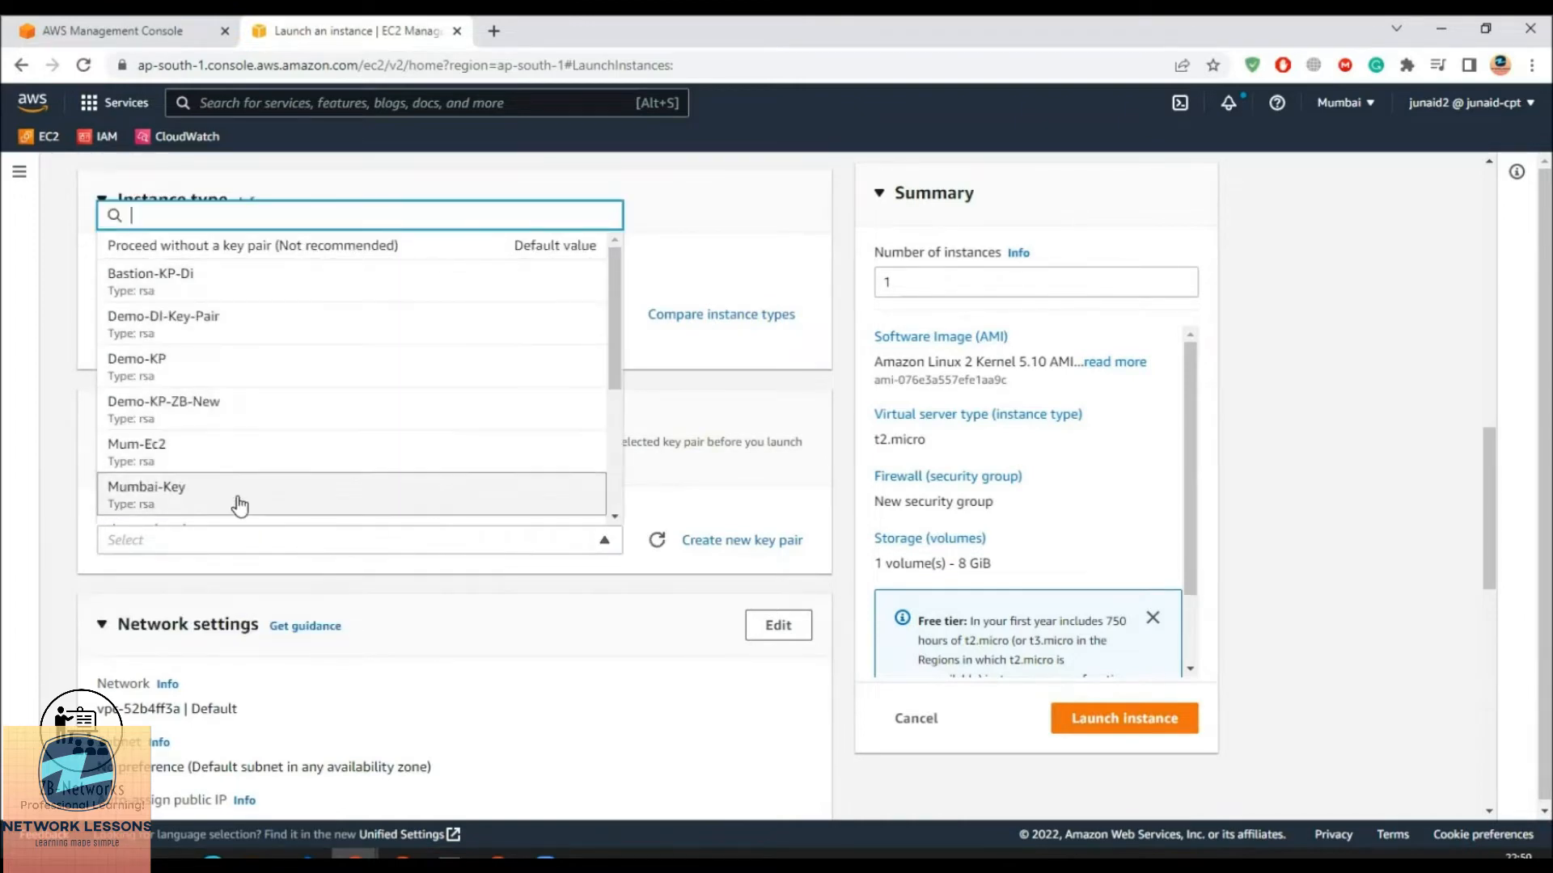
click(147, 370)
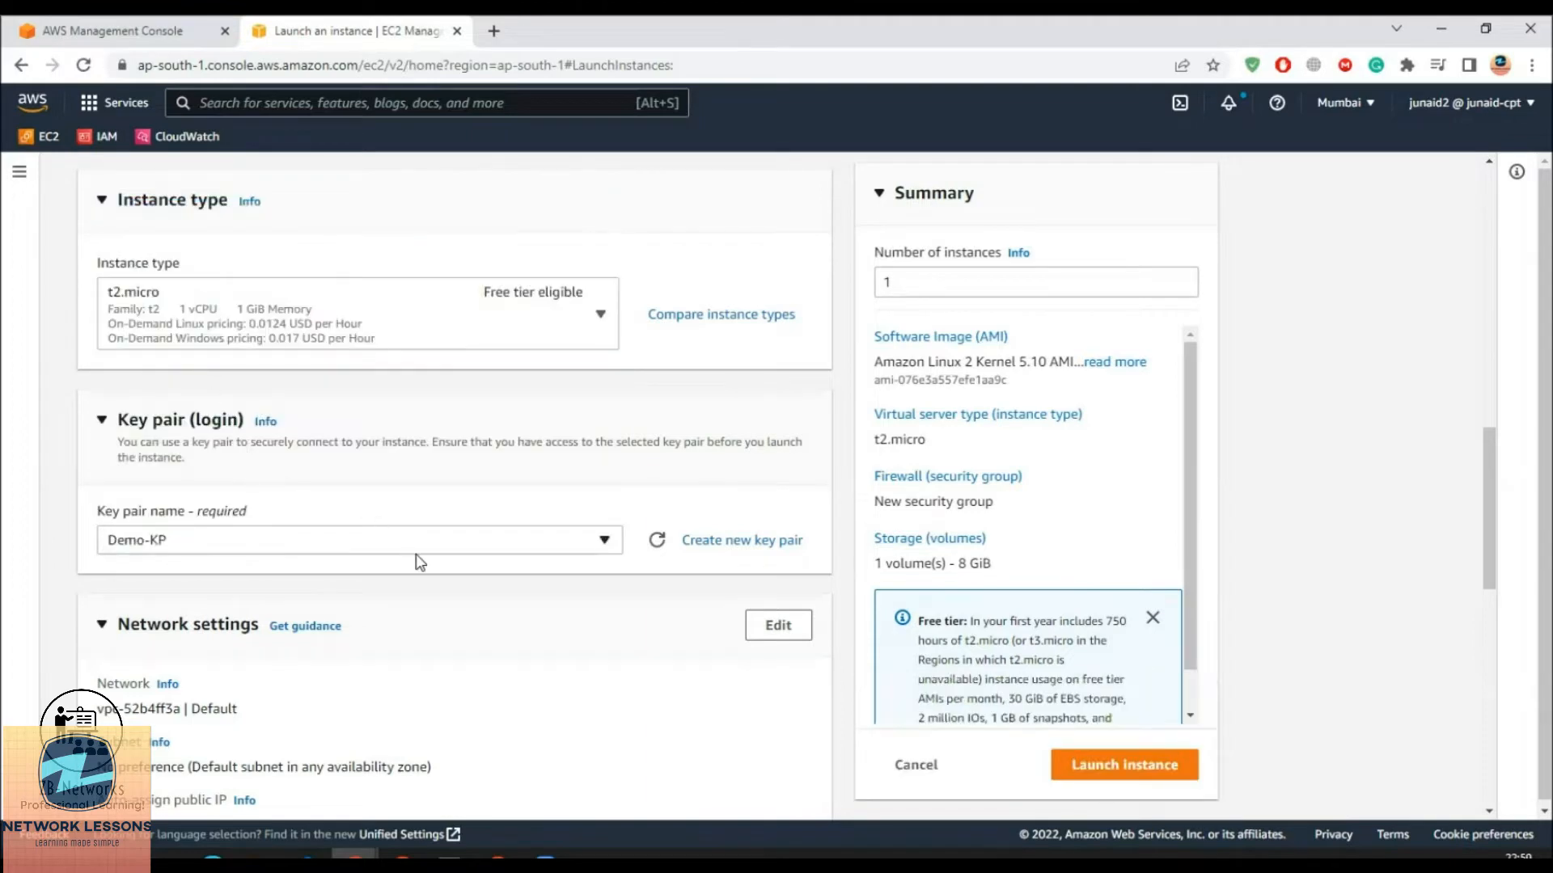
Review network settings: default VPC, no subnet preference, public IP auto-assign enabled
scroll(416, 561, down, 2)
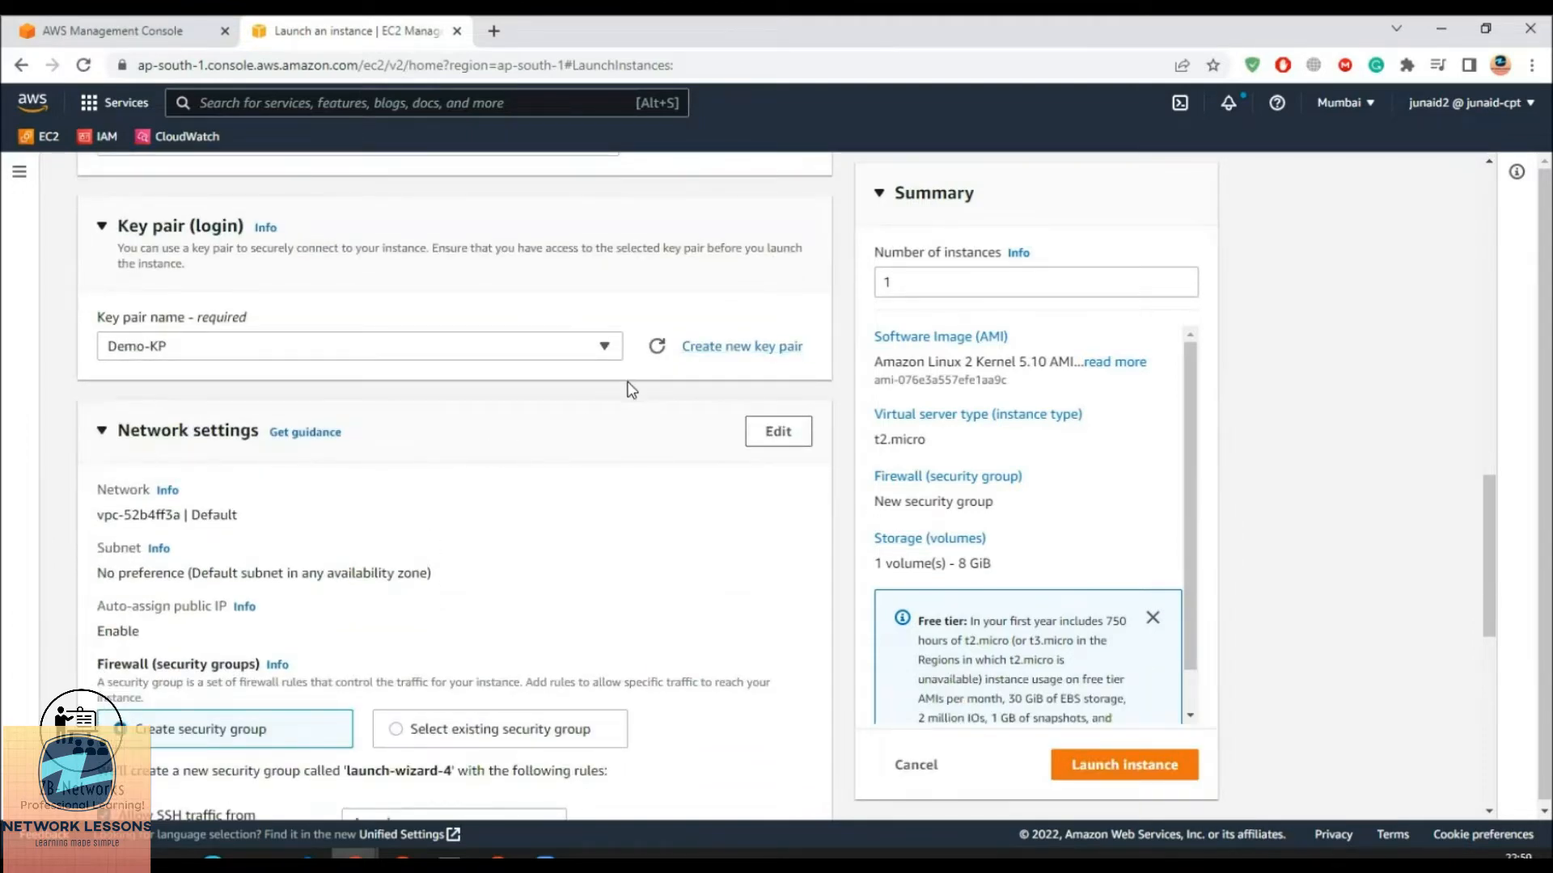
scroll(471, 459, down, 1)
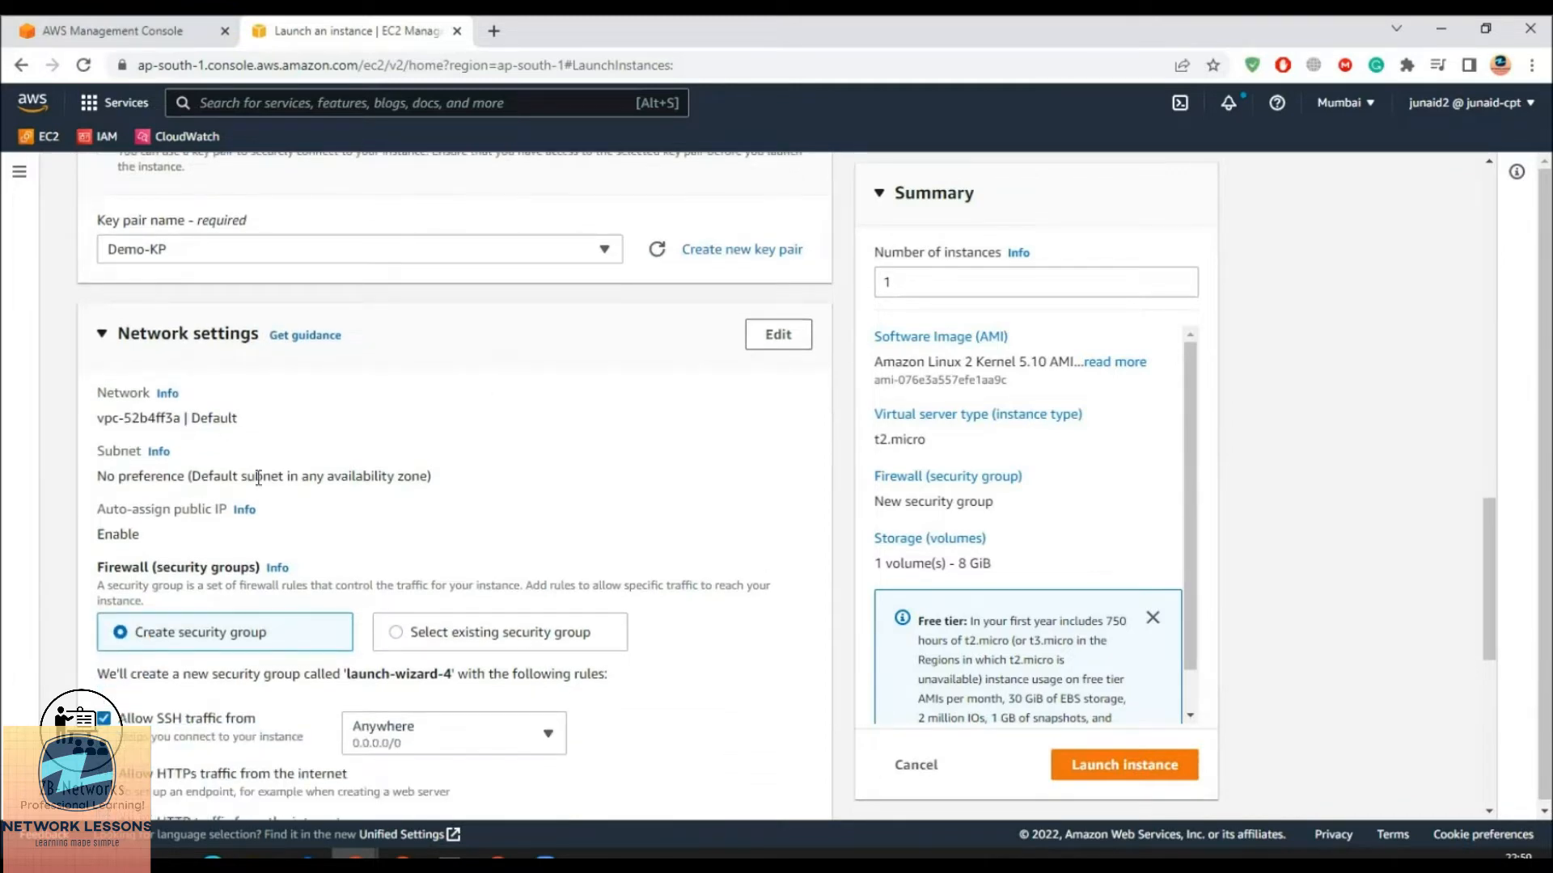
drag(103, 417, 275, 422)
click(275, 422)
drag(98, 477, 200, 477)
drag(115, 535, 139, 534)
scroll(313, 585, down, 3)
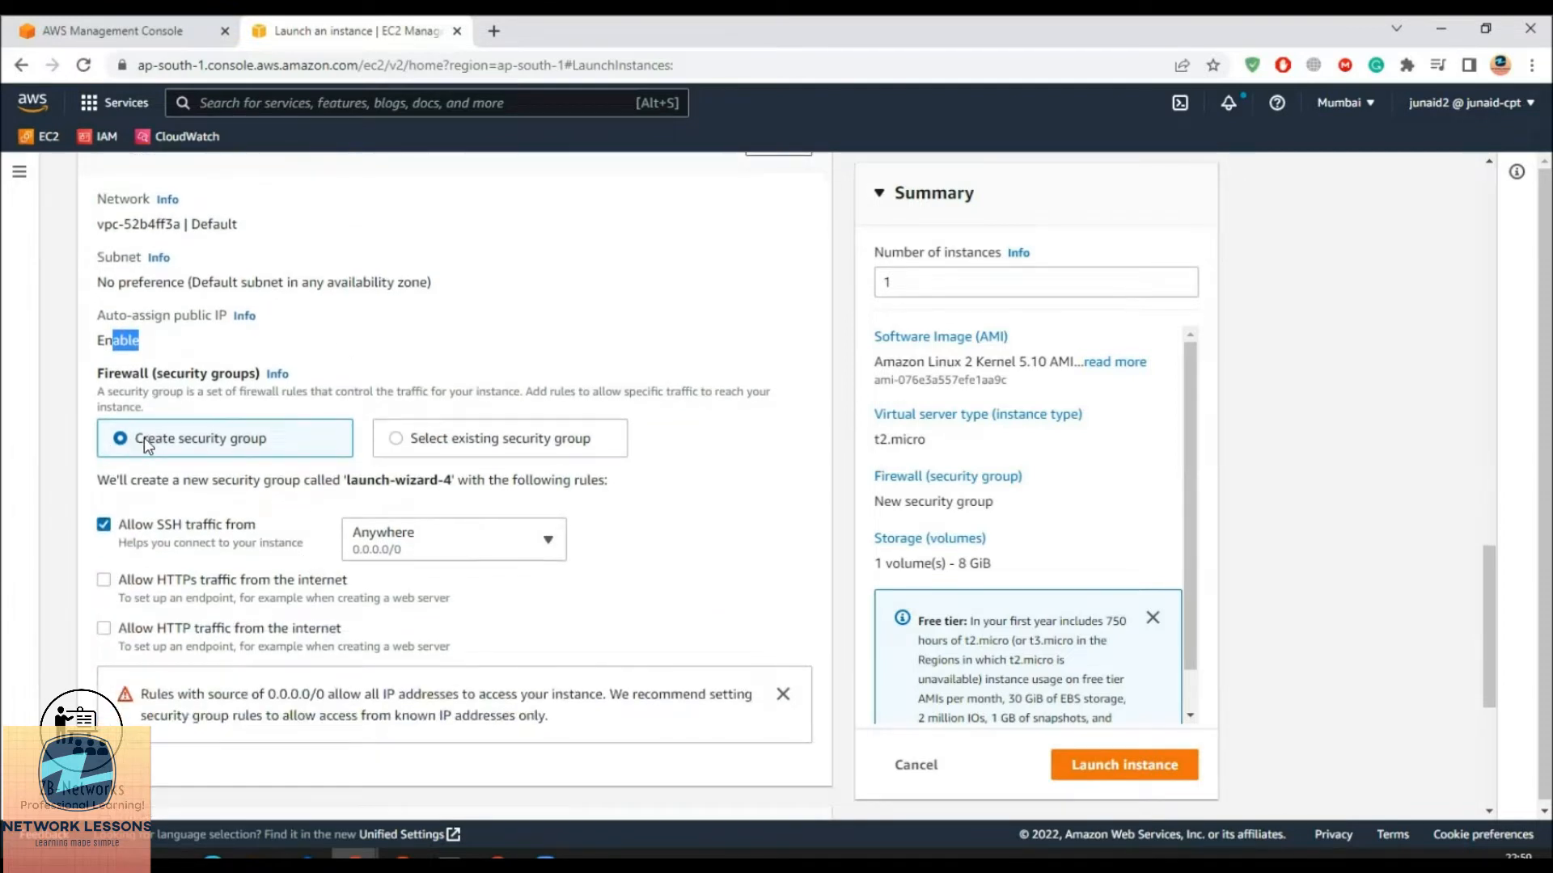
Attach the existing Demo-SSH-HTTP security group and launch the instance
click(454, 439)
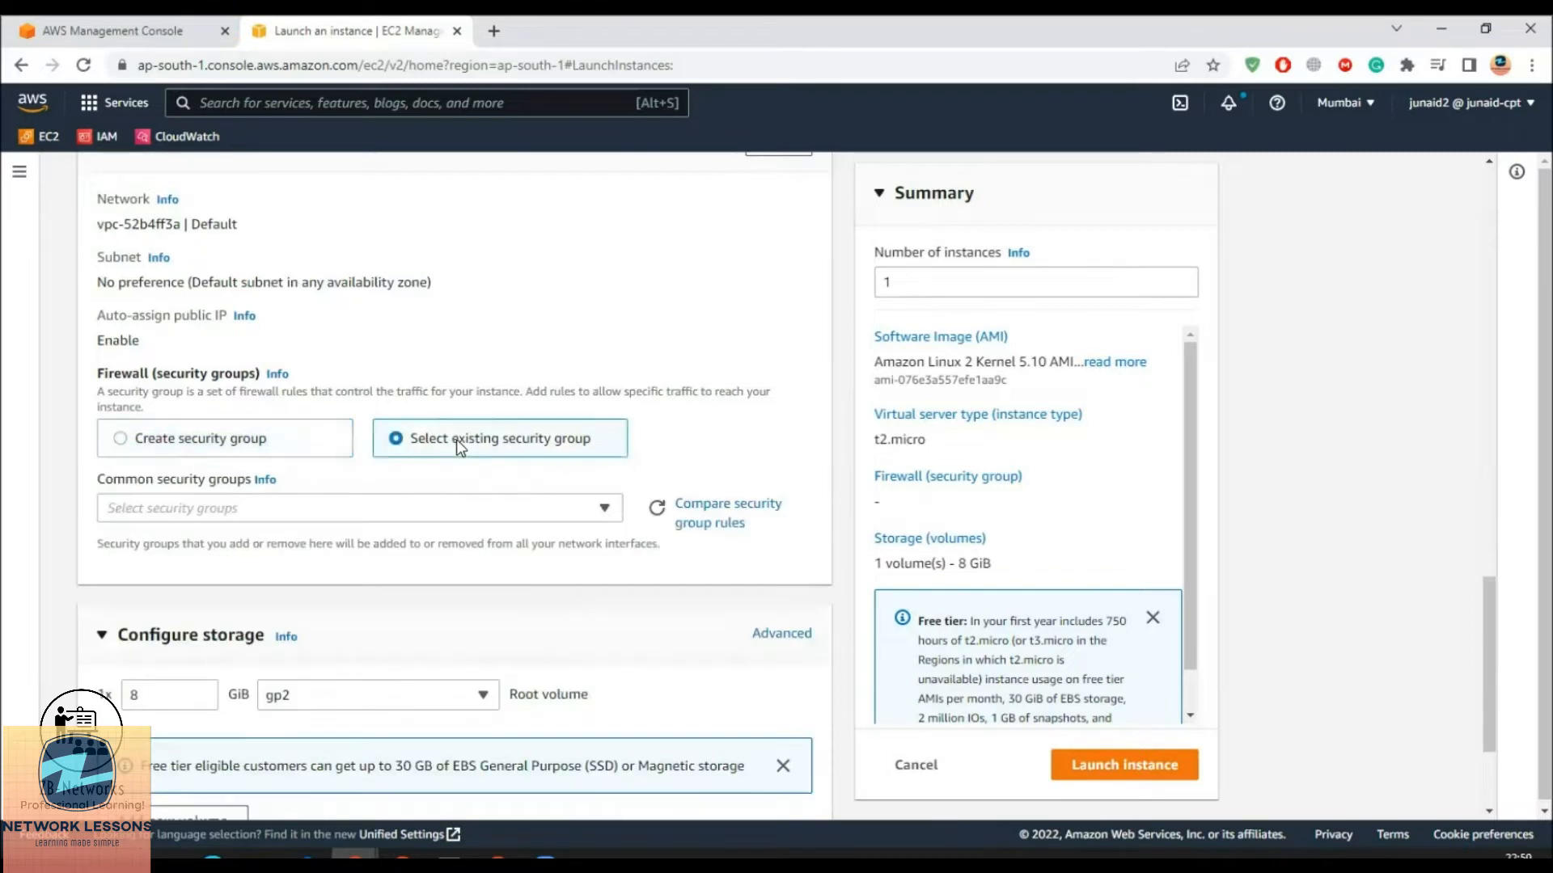
click(568, 515)
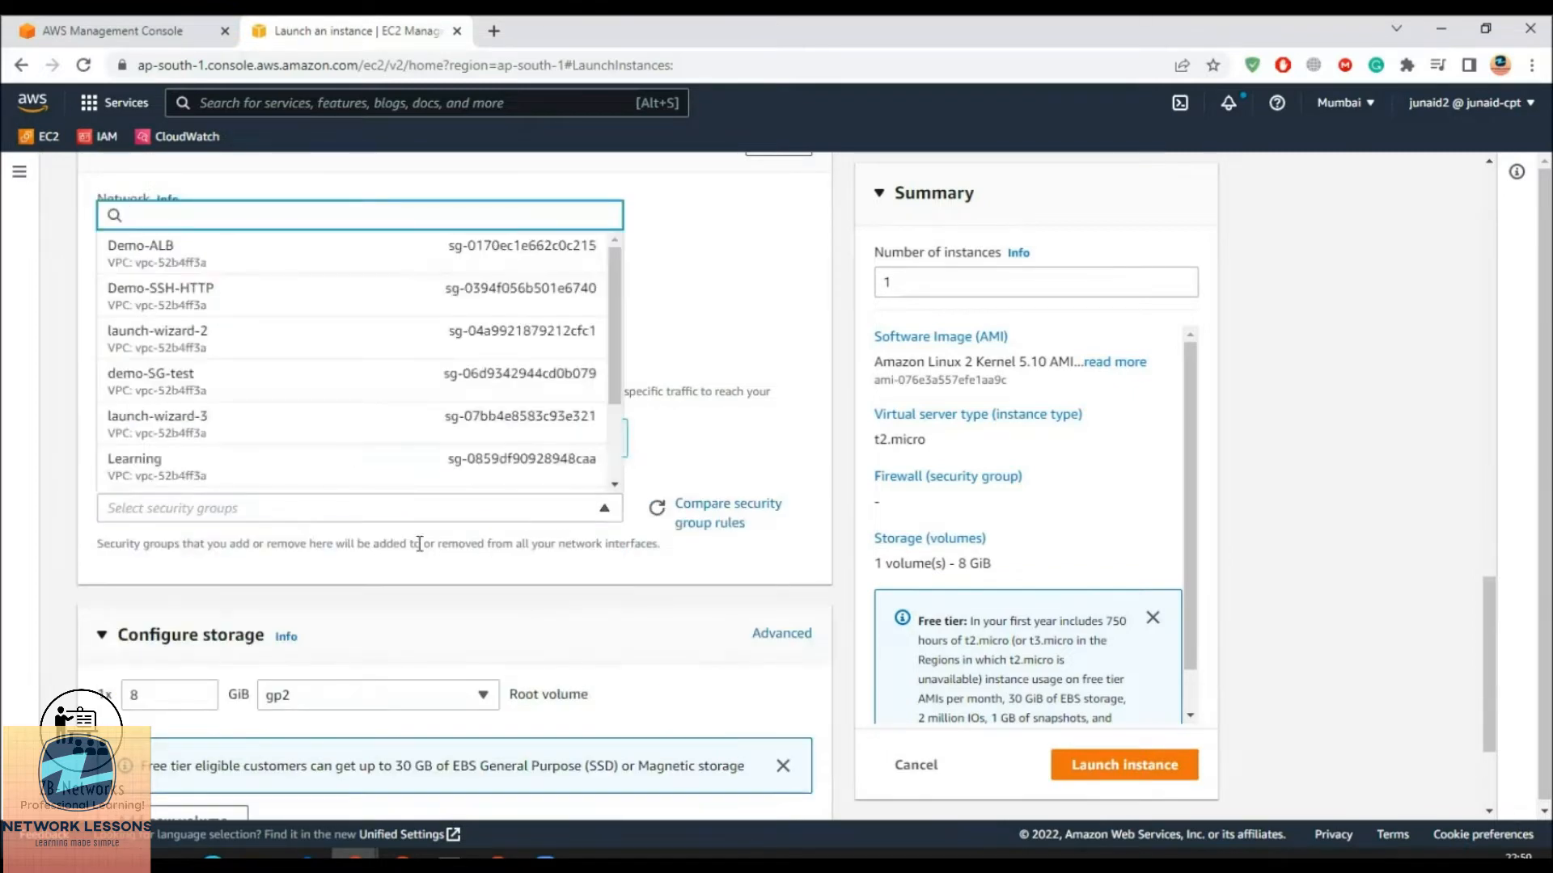
click(186, 305)
scroll(251, 463, down, 3)
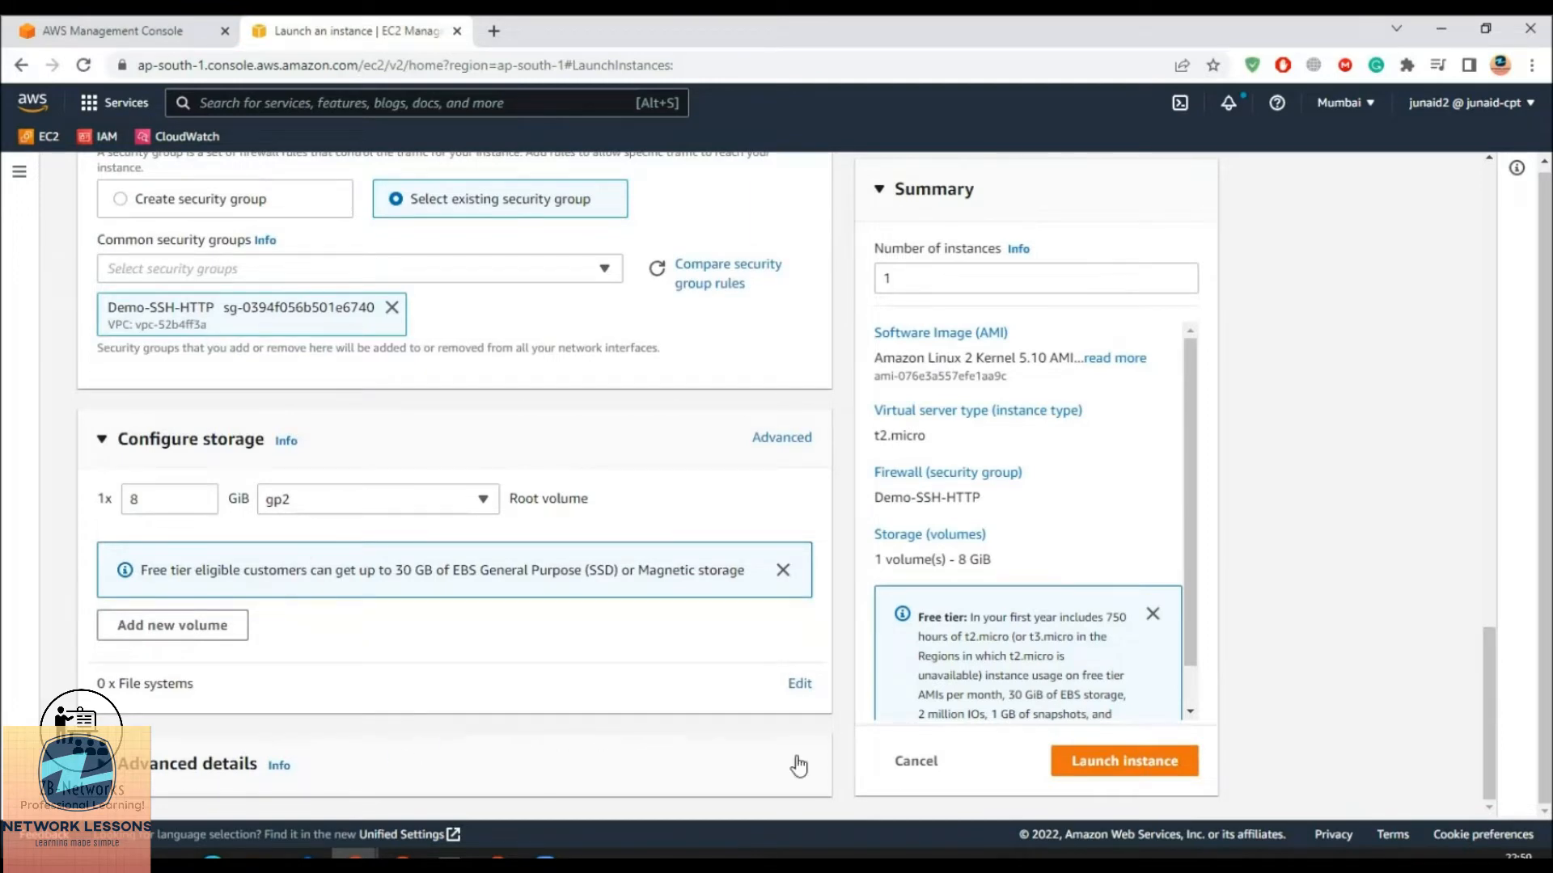
scroll(1072, 667, down, 1)
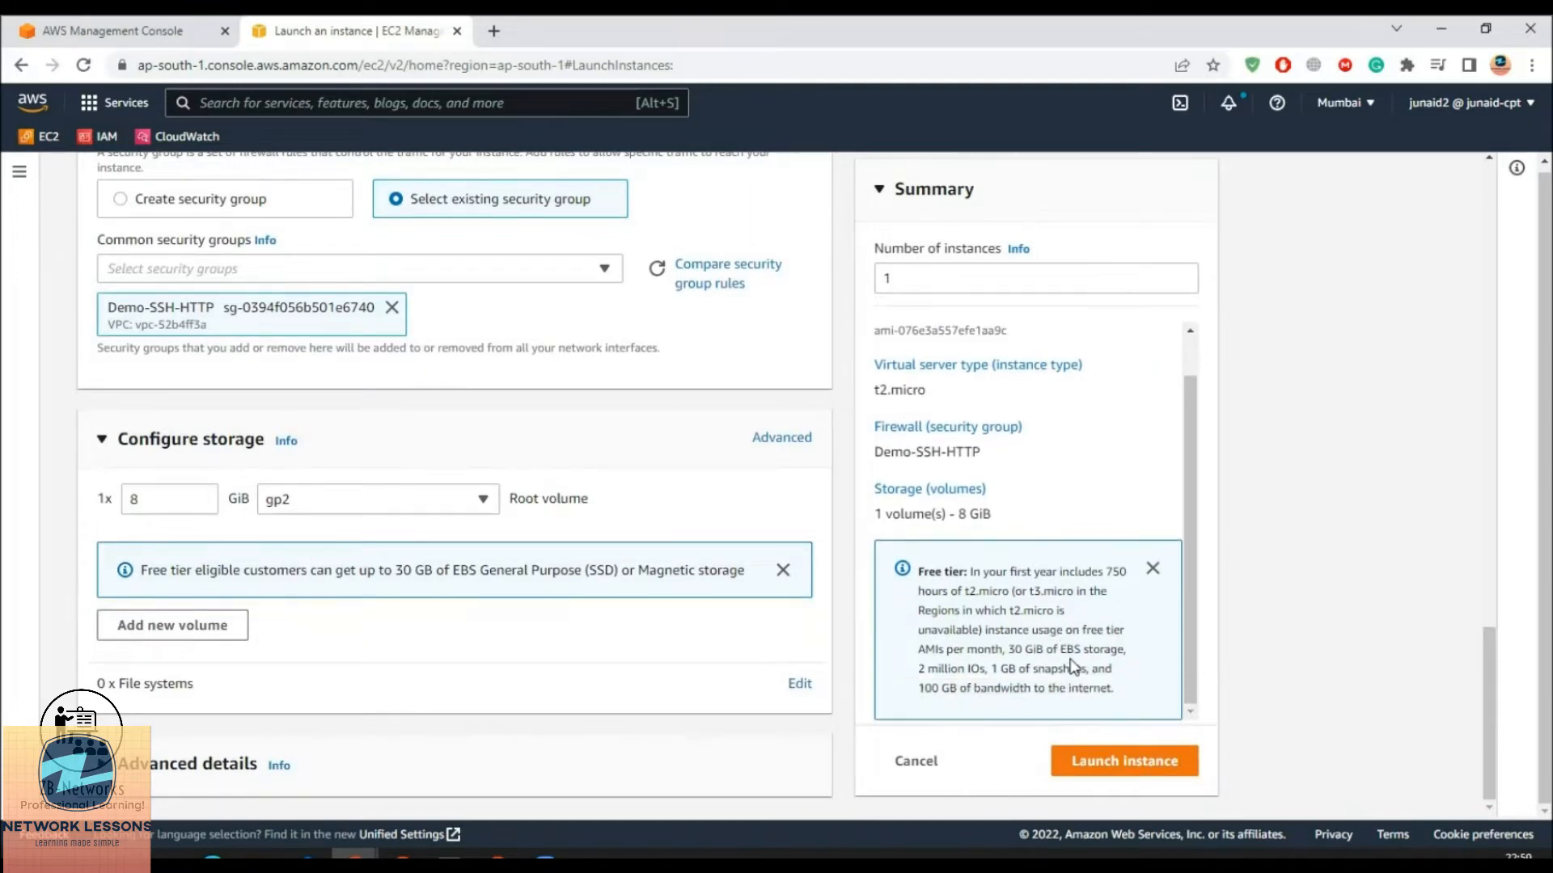
click(1127, 769)
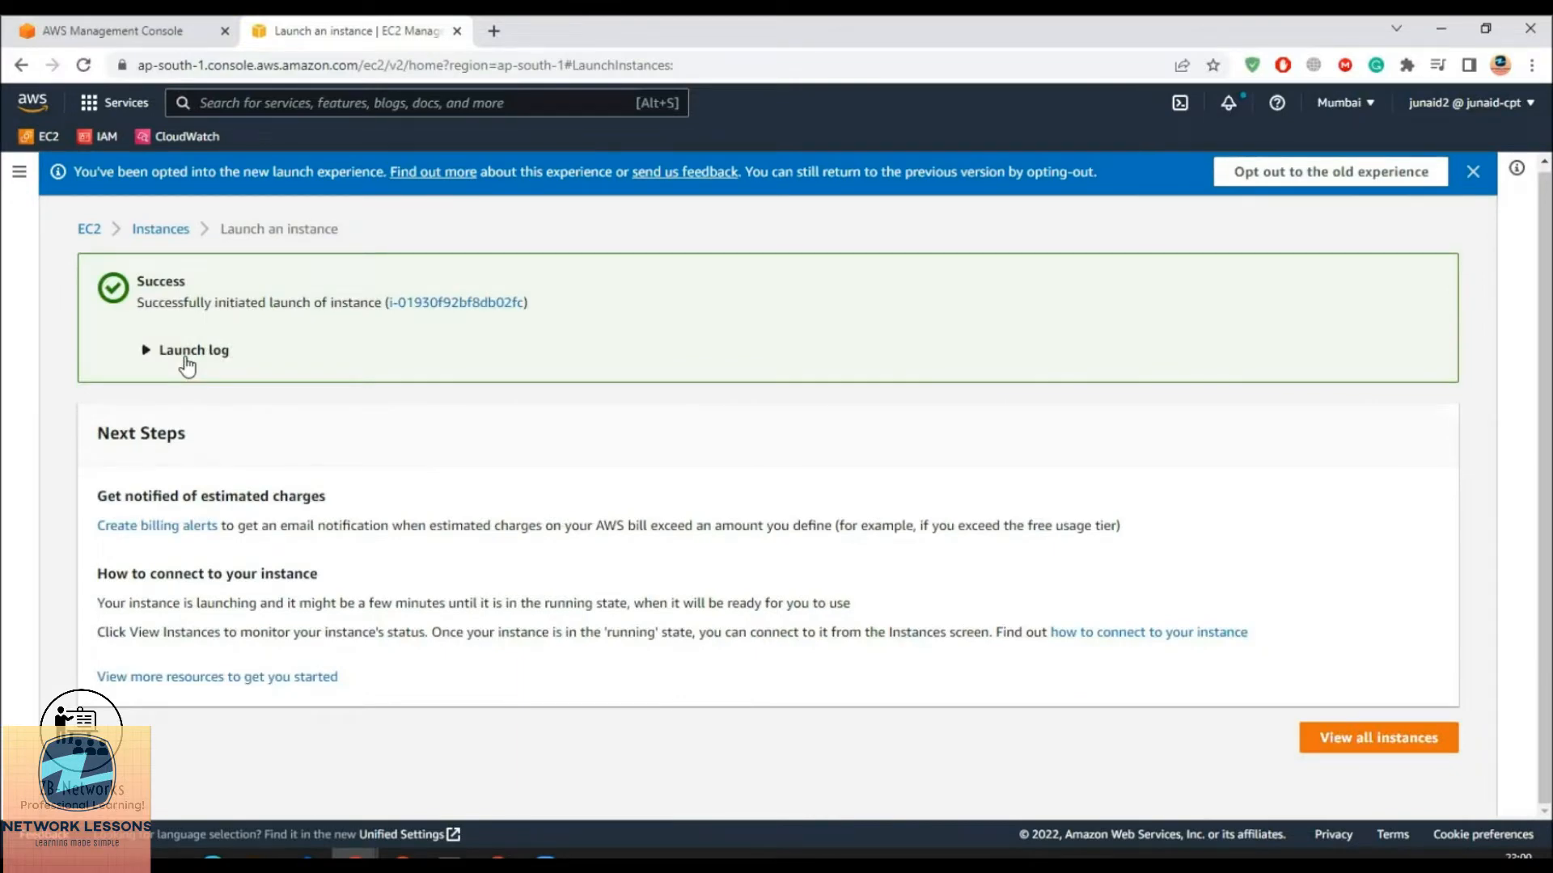
Select the running Ec2monitor instance, copy its public IPv4 address, and bring up Connect
click(485, 304)
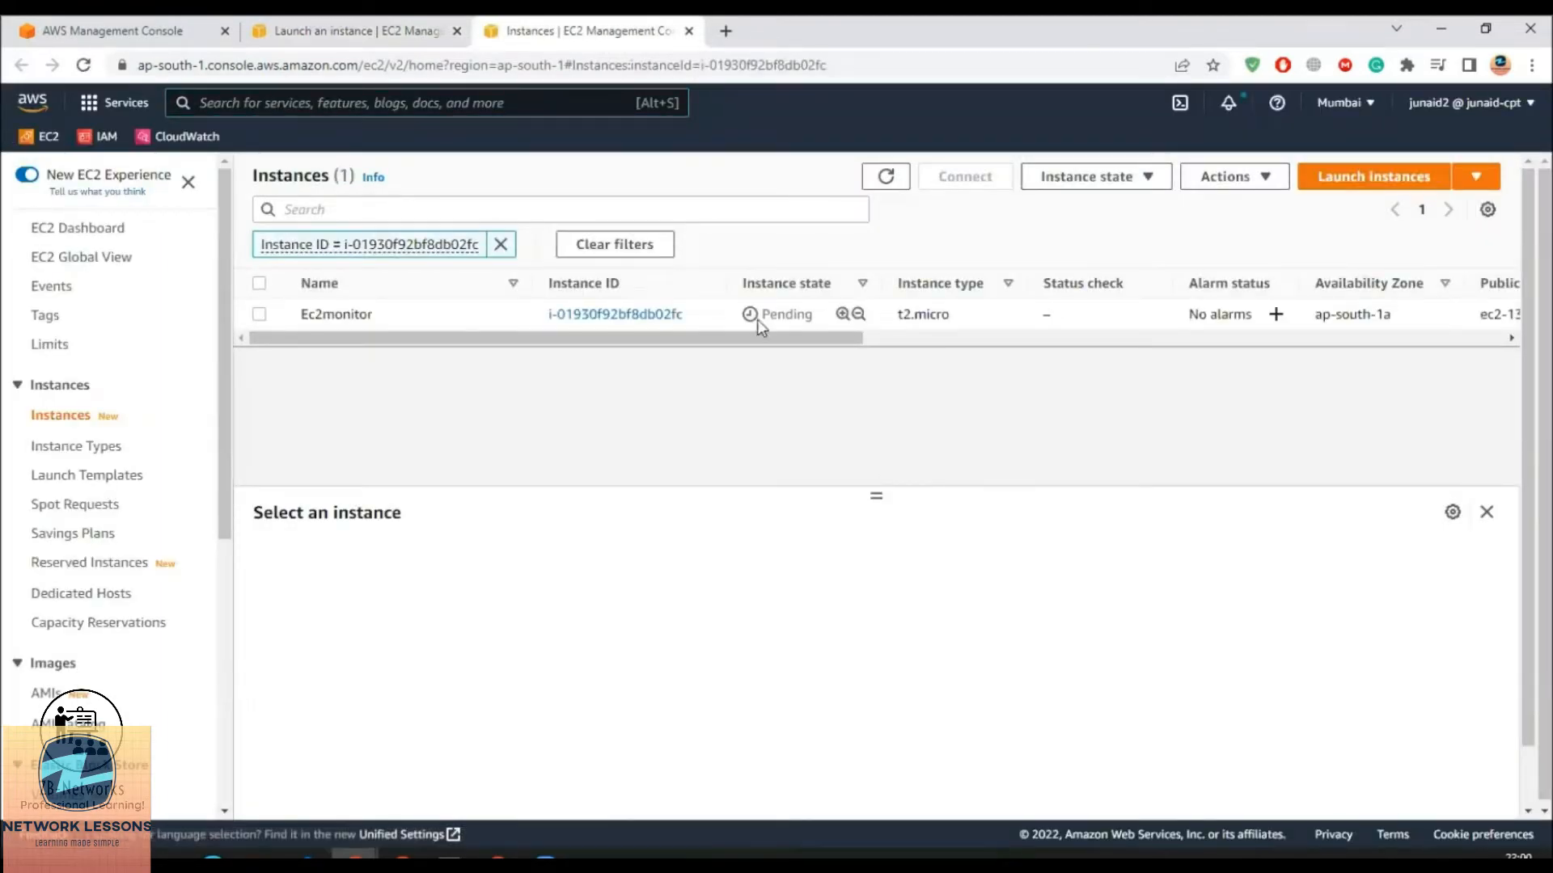
drag(808, 314, 740, 313)
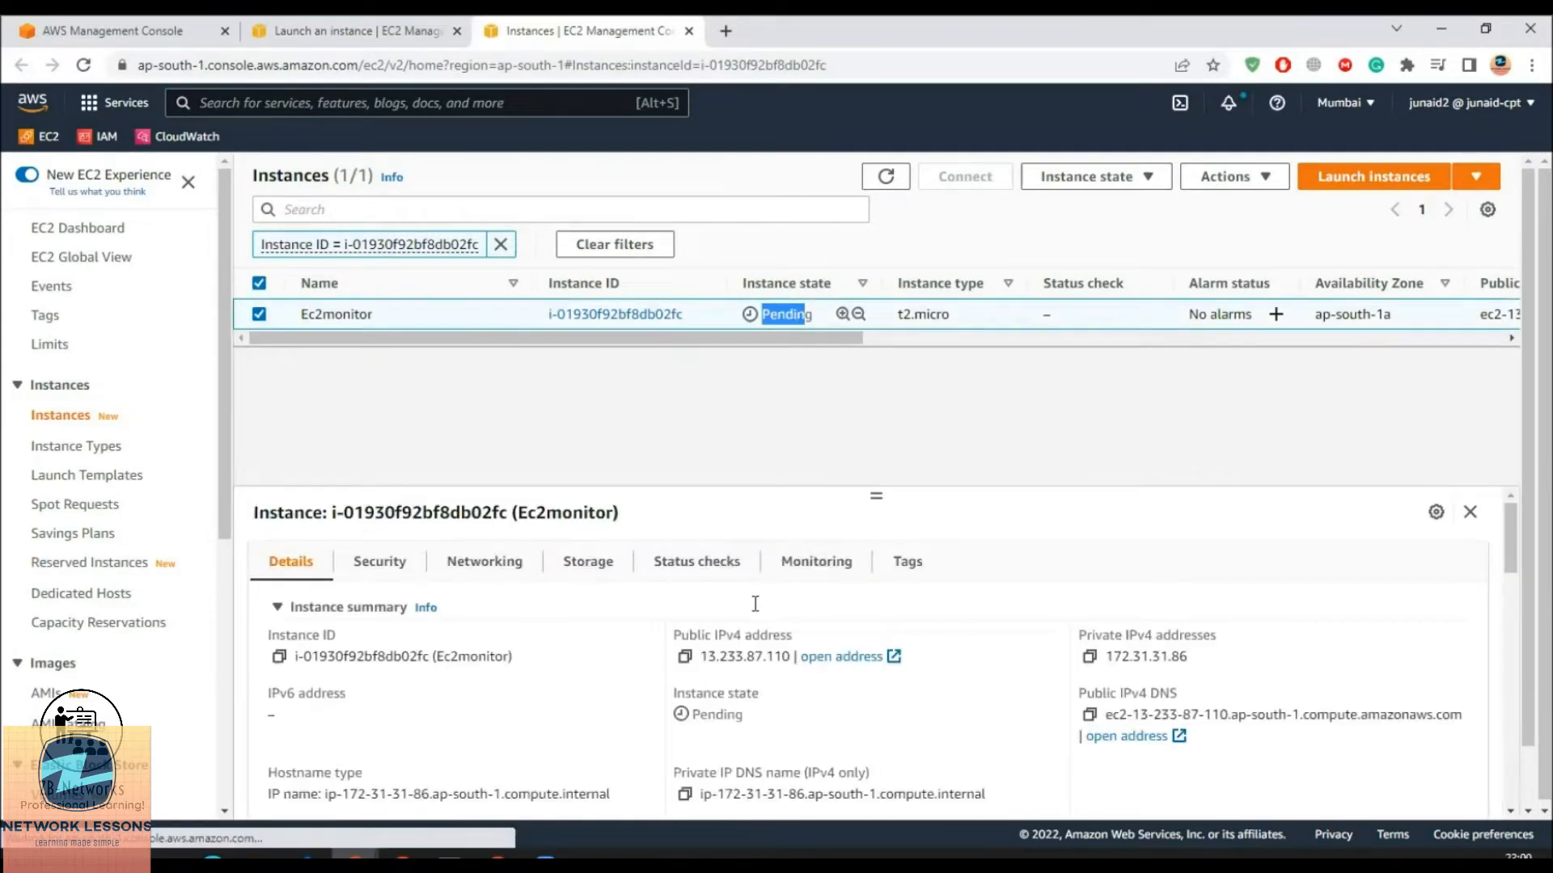
click(685, 659)
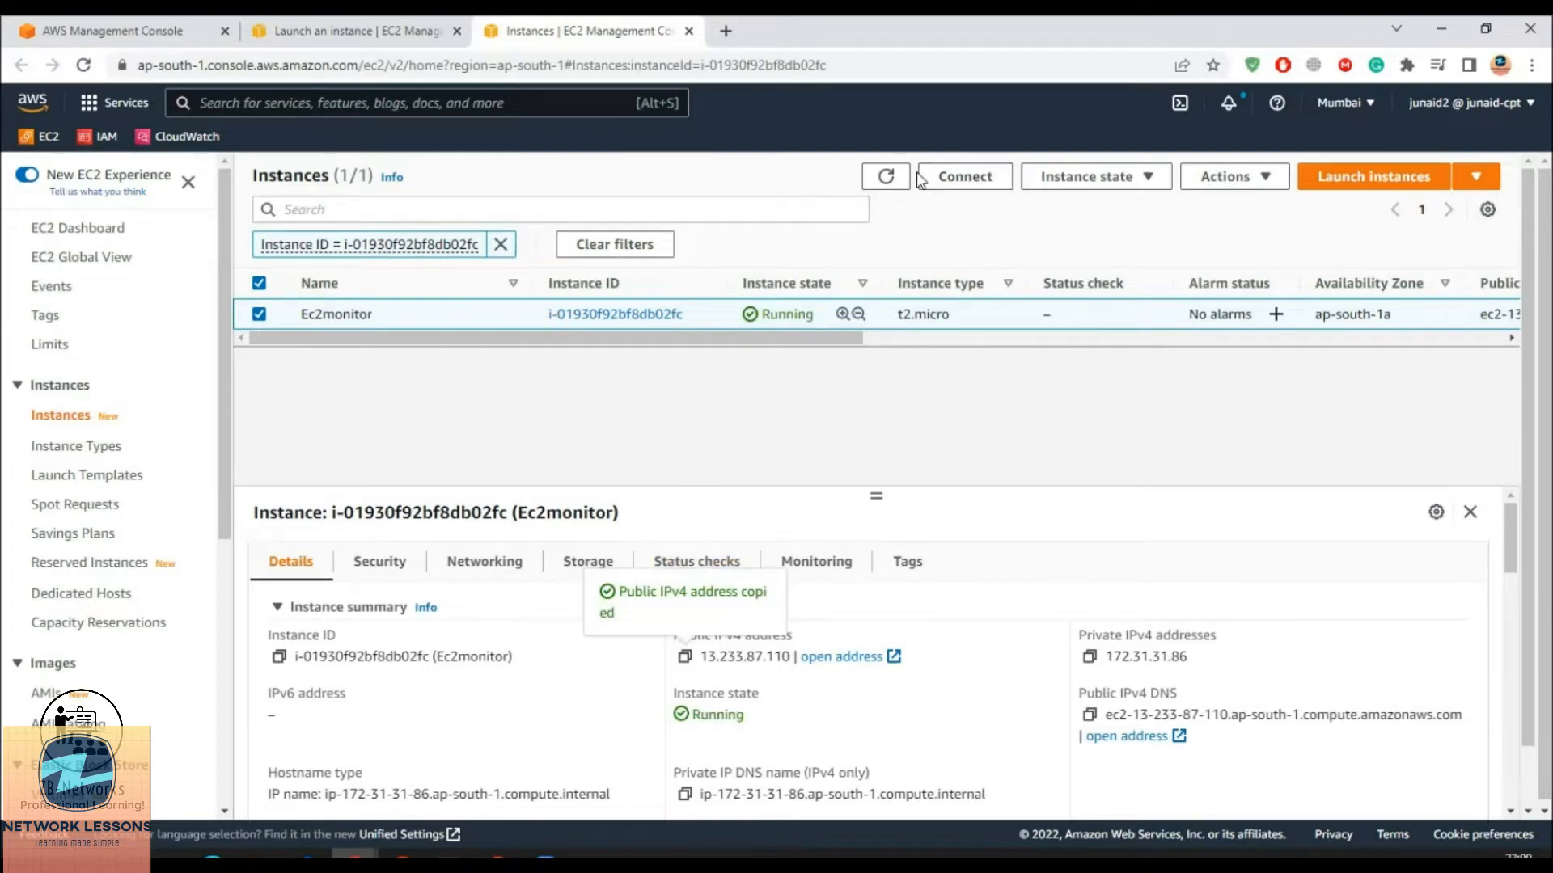
click(962, 176)
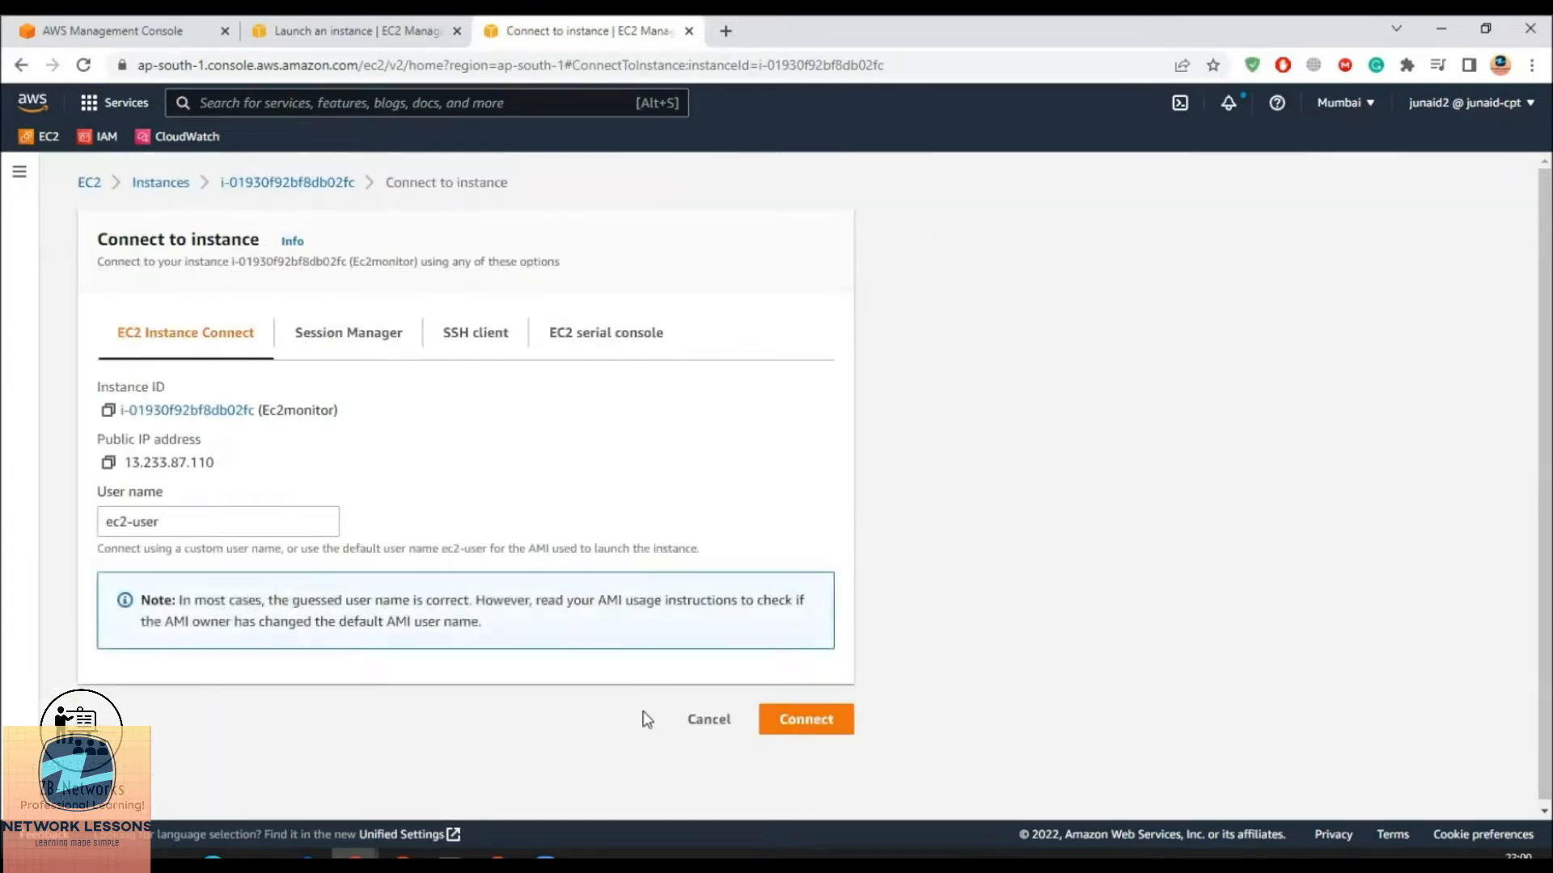
Try EC2 Instance Connect, close that shell tab, and start Windows PowerShell
click(805, 718)
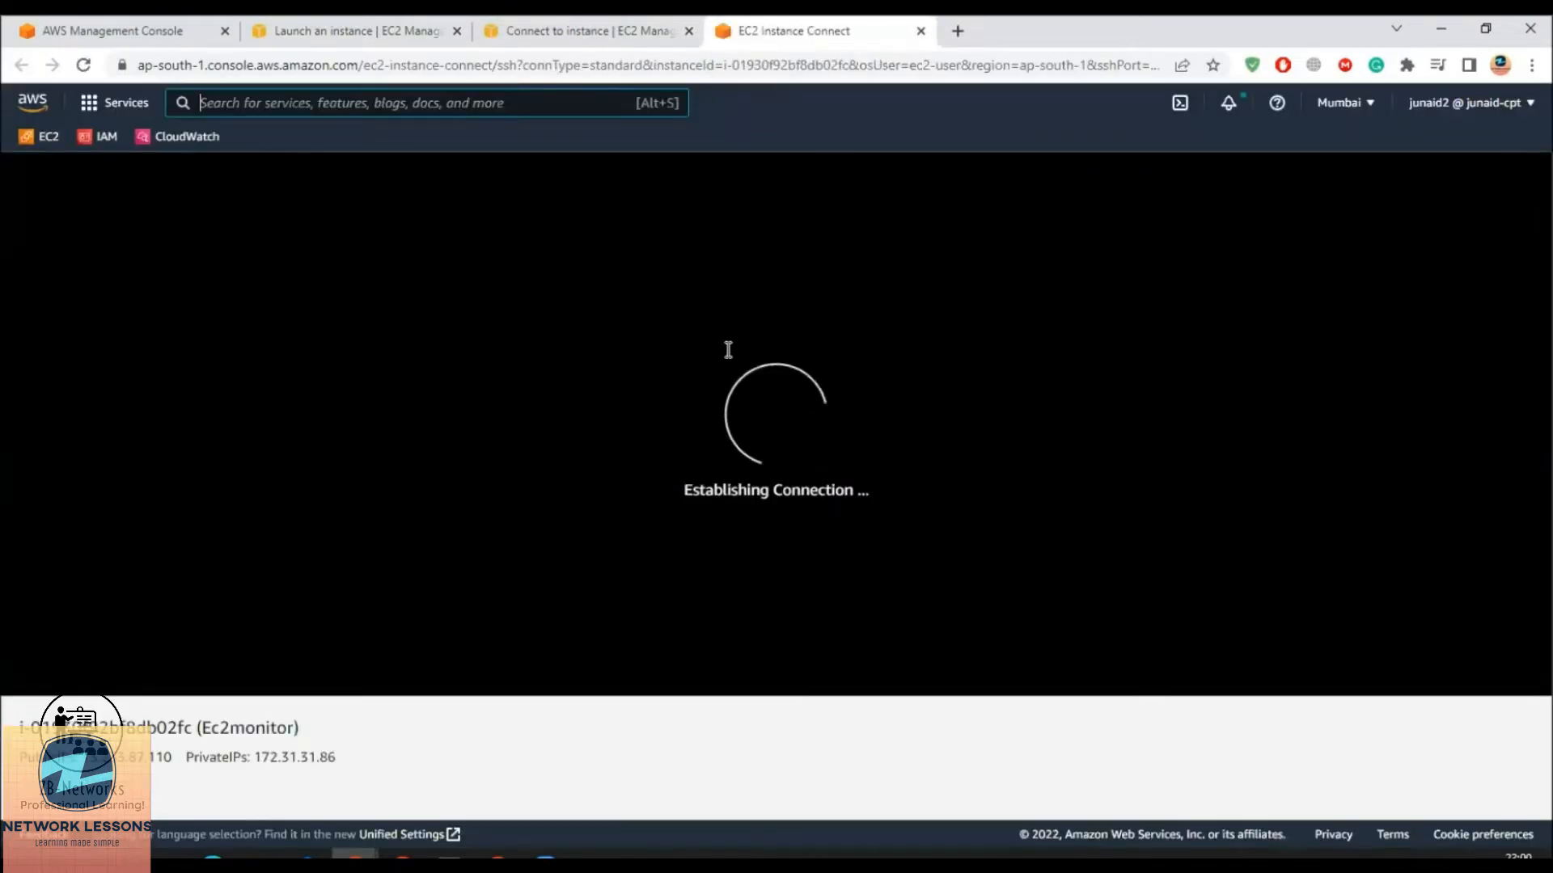
click(920, 32)
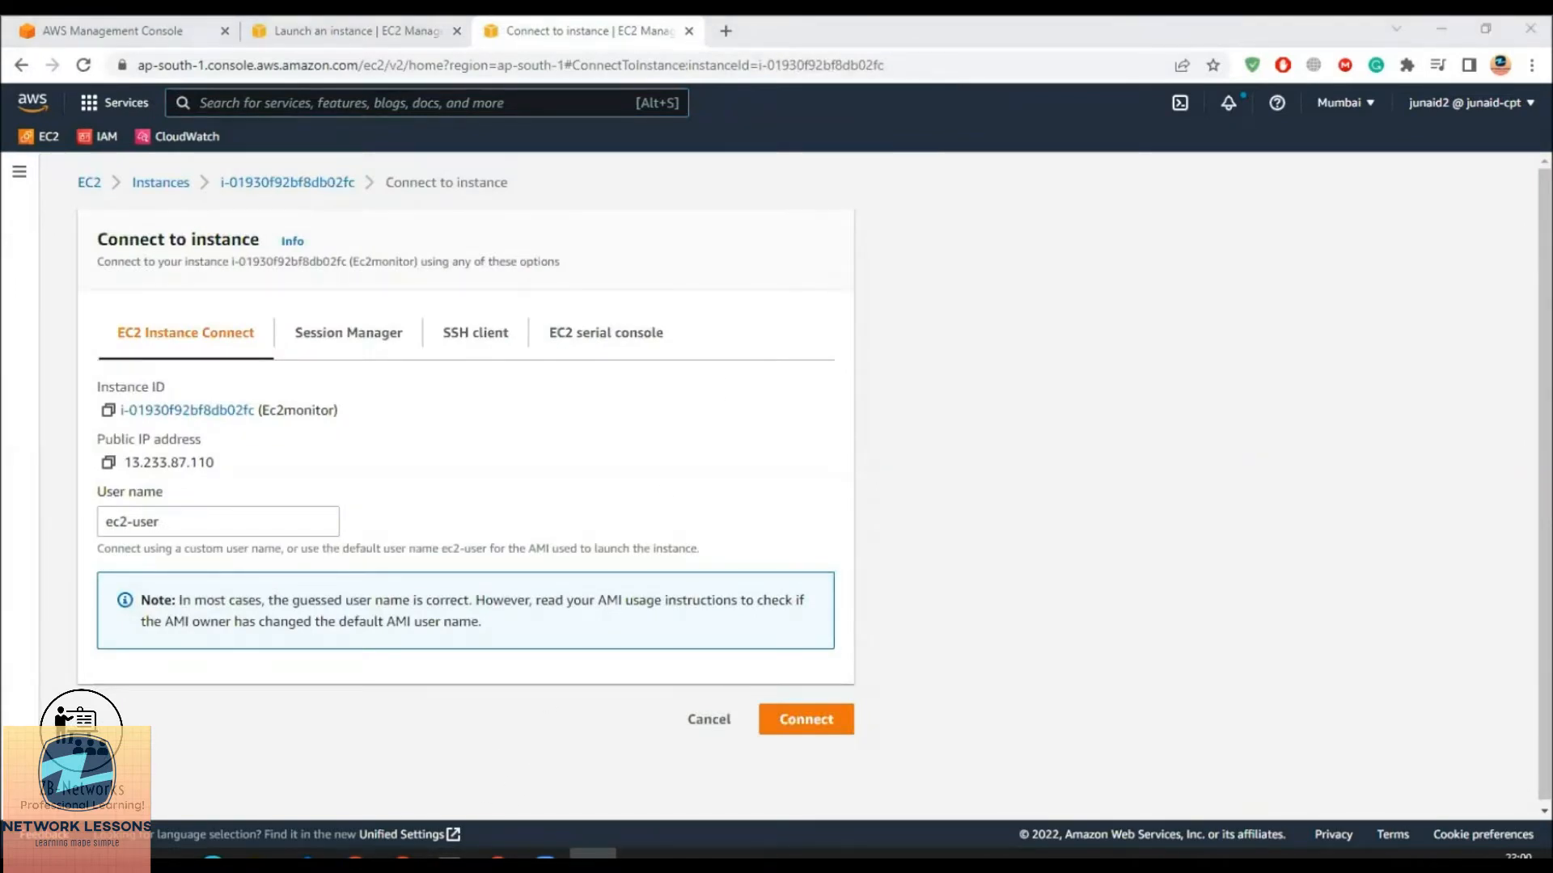
click(593, 854)
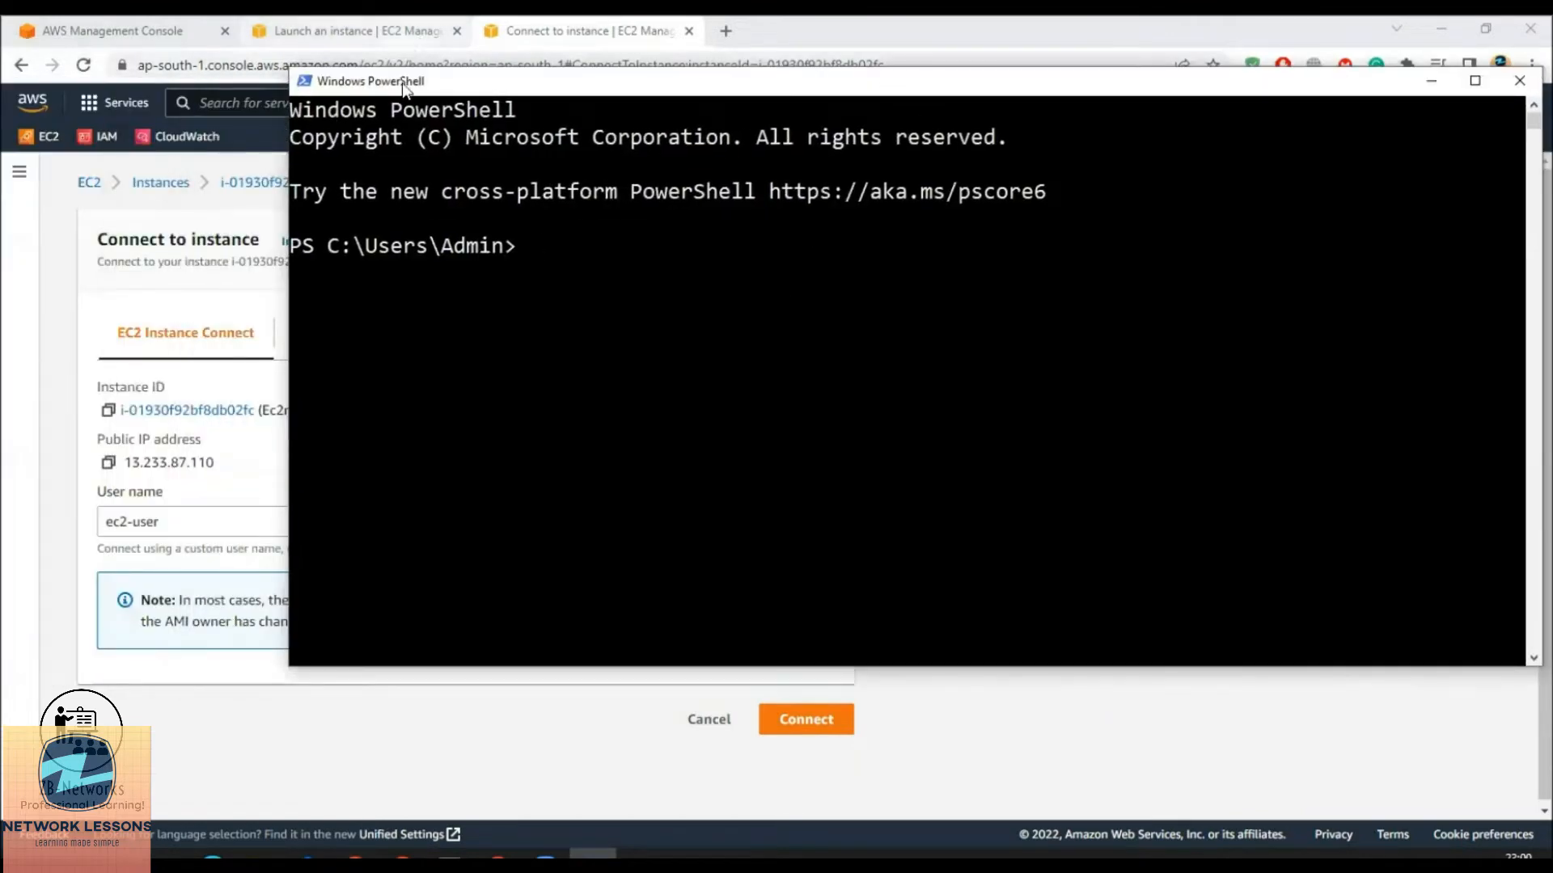
Copy the instance IP and begin an ssh -i command pointing to Demo-KP.pem in Downloads
click(180, 240)
click(110, 466)
click(593, 853)
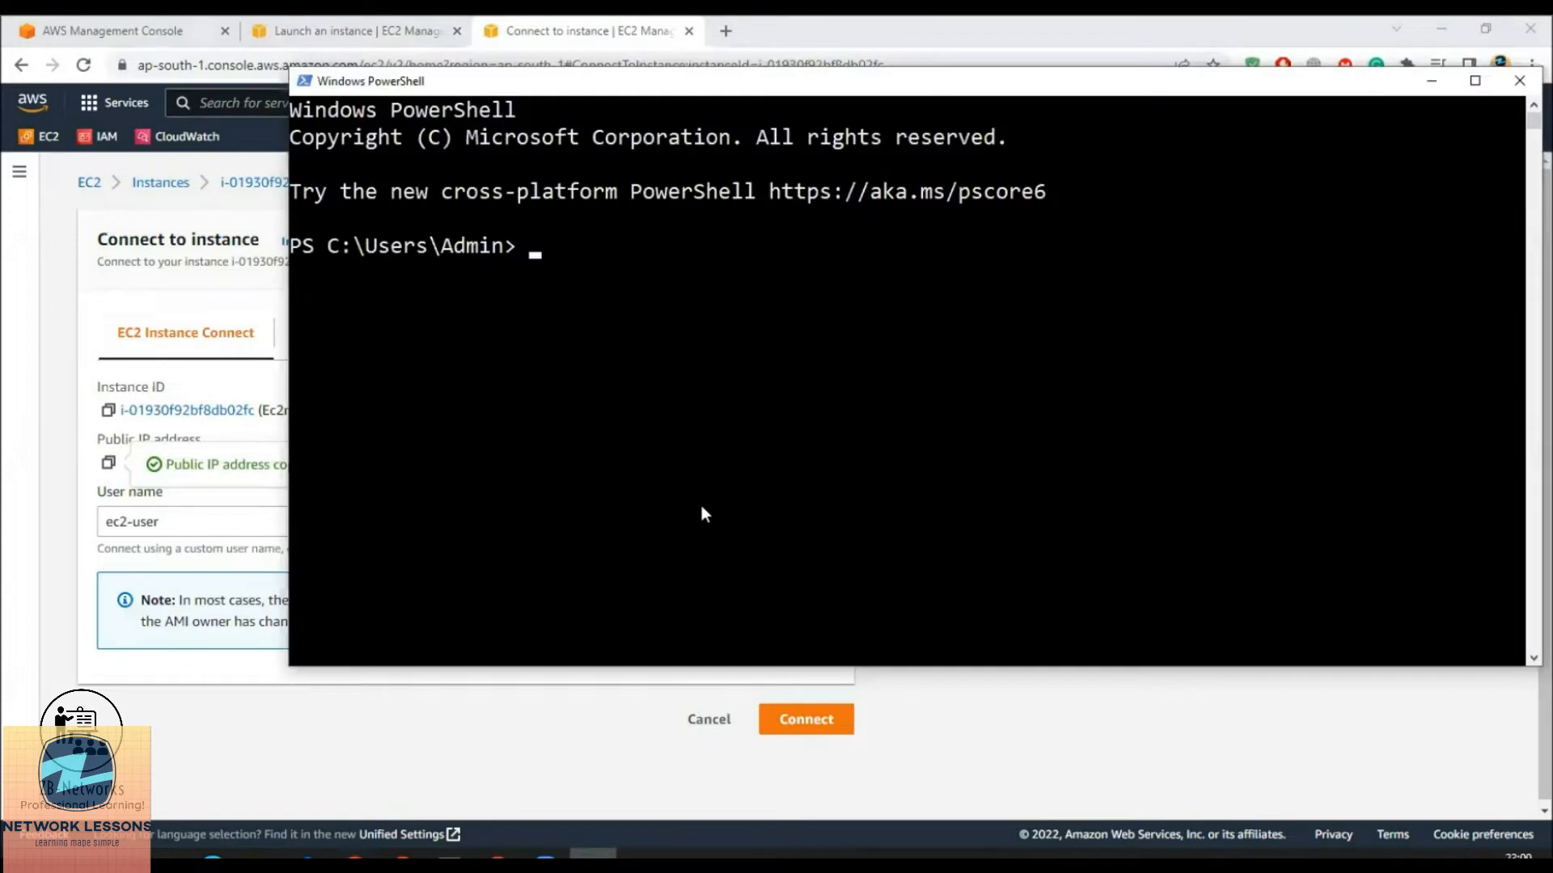
text(ssh -)
text(i )
text(c:)
text(/)
key(Tab)
key(Tab)
key(Tab)
key(Tab)
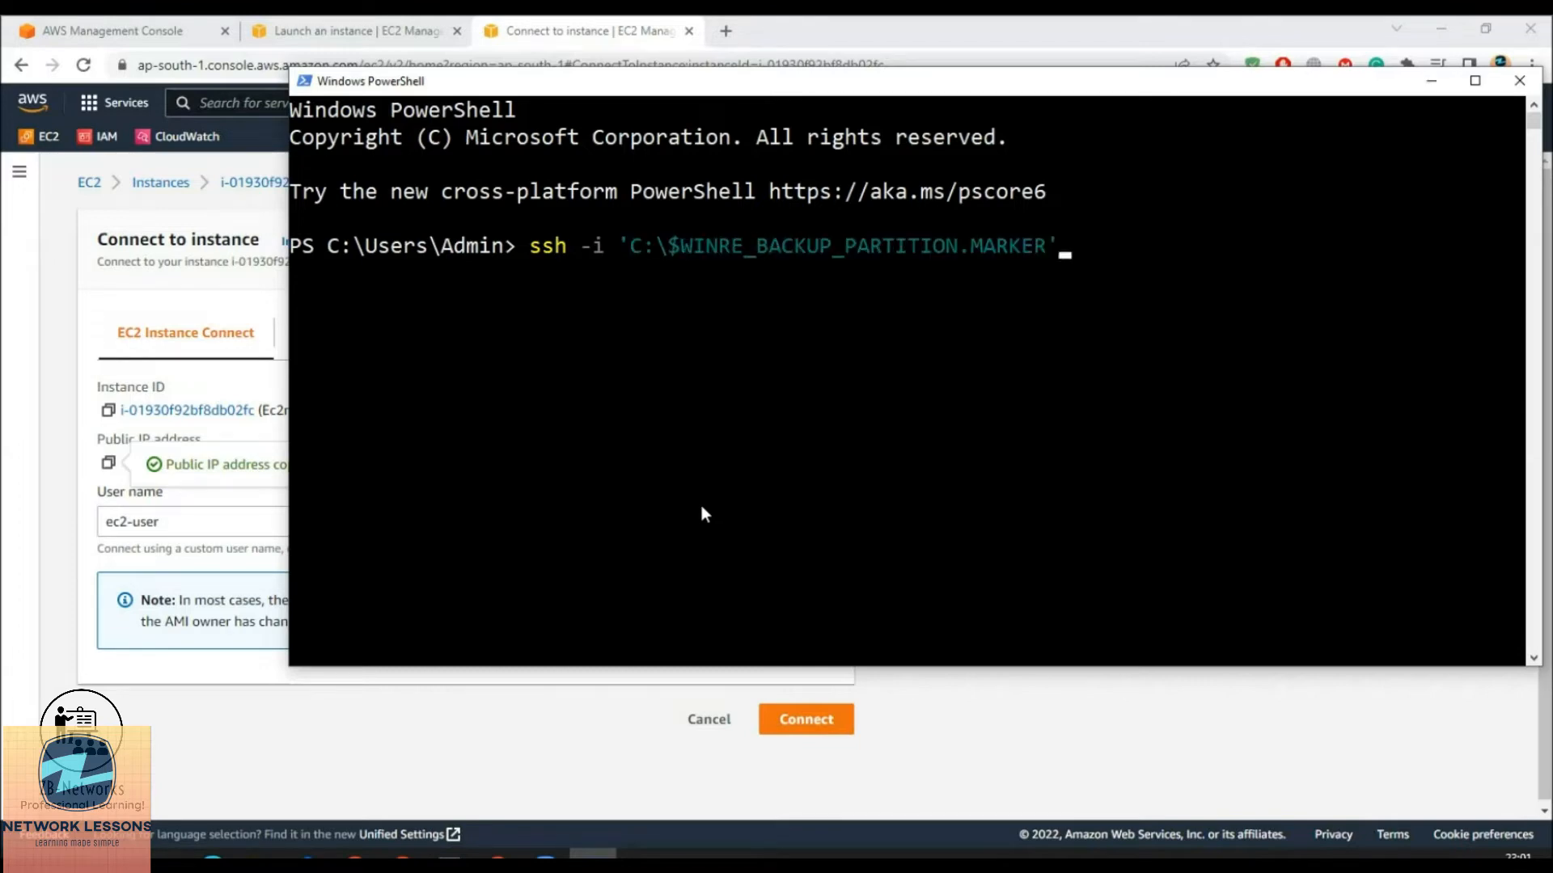
key(BackSpace)
key(BackSpace)
key(BackSpace)
key(BackSpace)
key(BackSpace)
key(BackSpace)
key(BackSpace)
key(BackSpace)
key(BackSpace)
key(BackSpace)
key(BackSpace)
key(BackSpace)
key(BackSpace)
text(Us)
key(Tab)
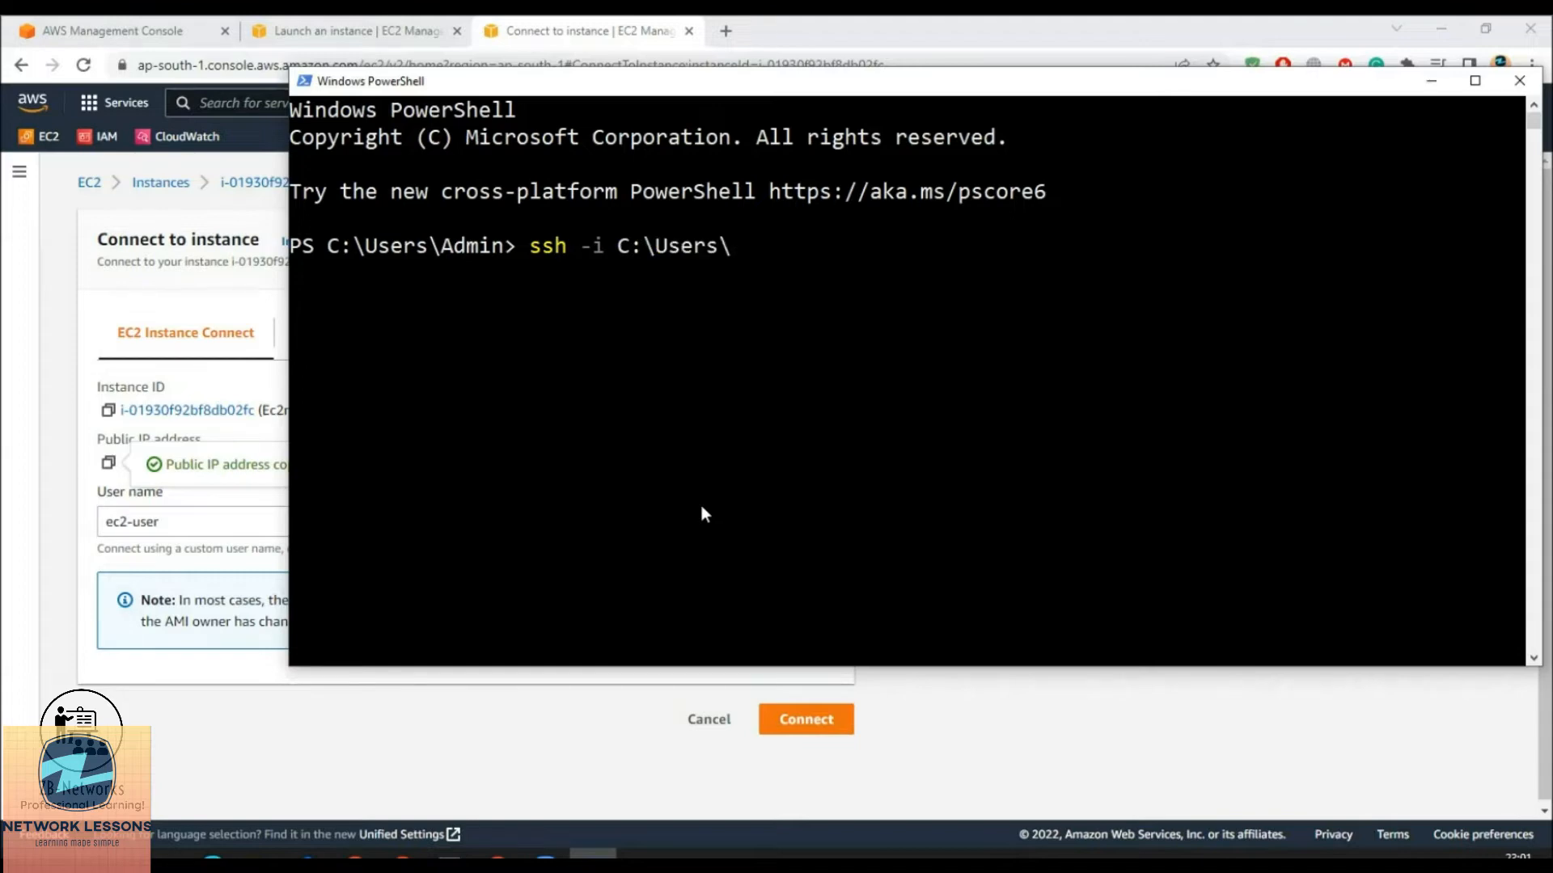
text(ad)
key(Tab)
text(DOw)
key(Tab)
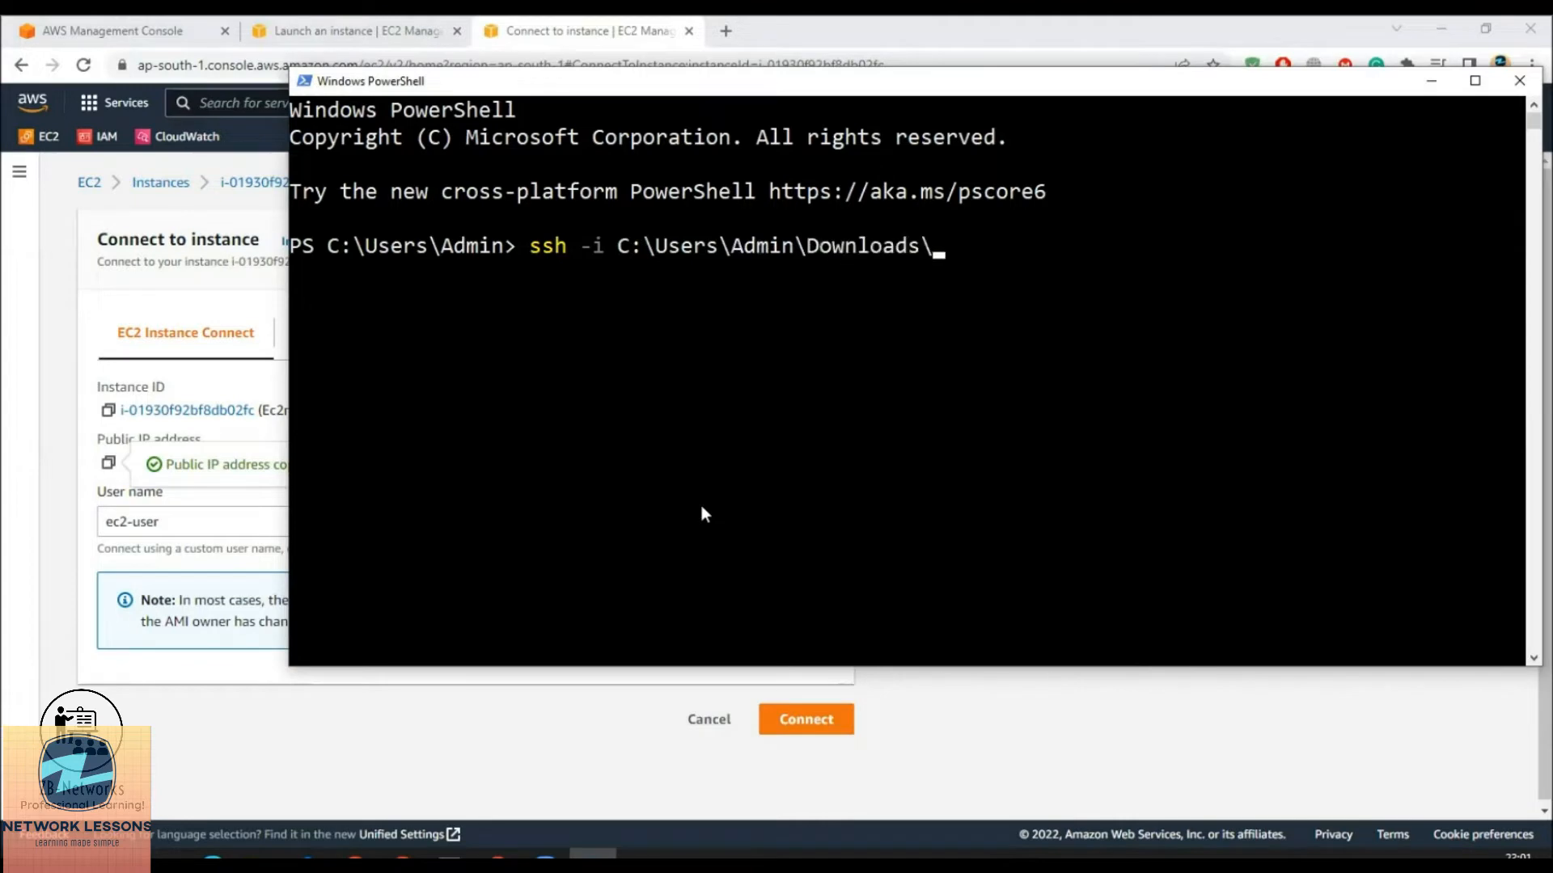
text(Dem)
key(Tab)
key(BackSpace)
key(BackSpace)
key(BackSpace)
key(BackSpace)
key(BackSpace)
key(BackSpace)
key(BackSpace)
key(BackSpace)
key(BackSpace)
key(BackSpace)
key(BackSpace)
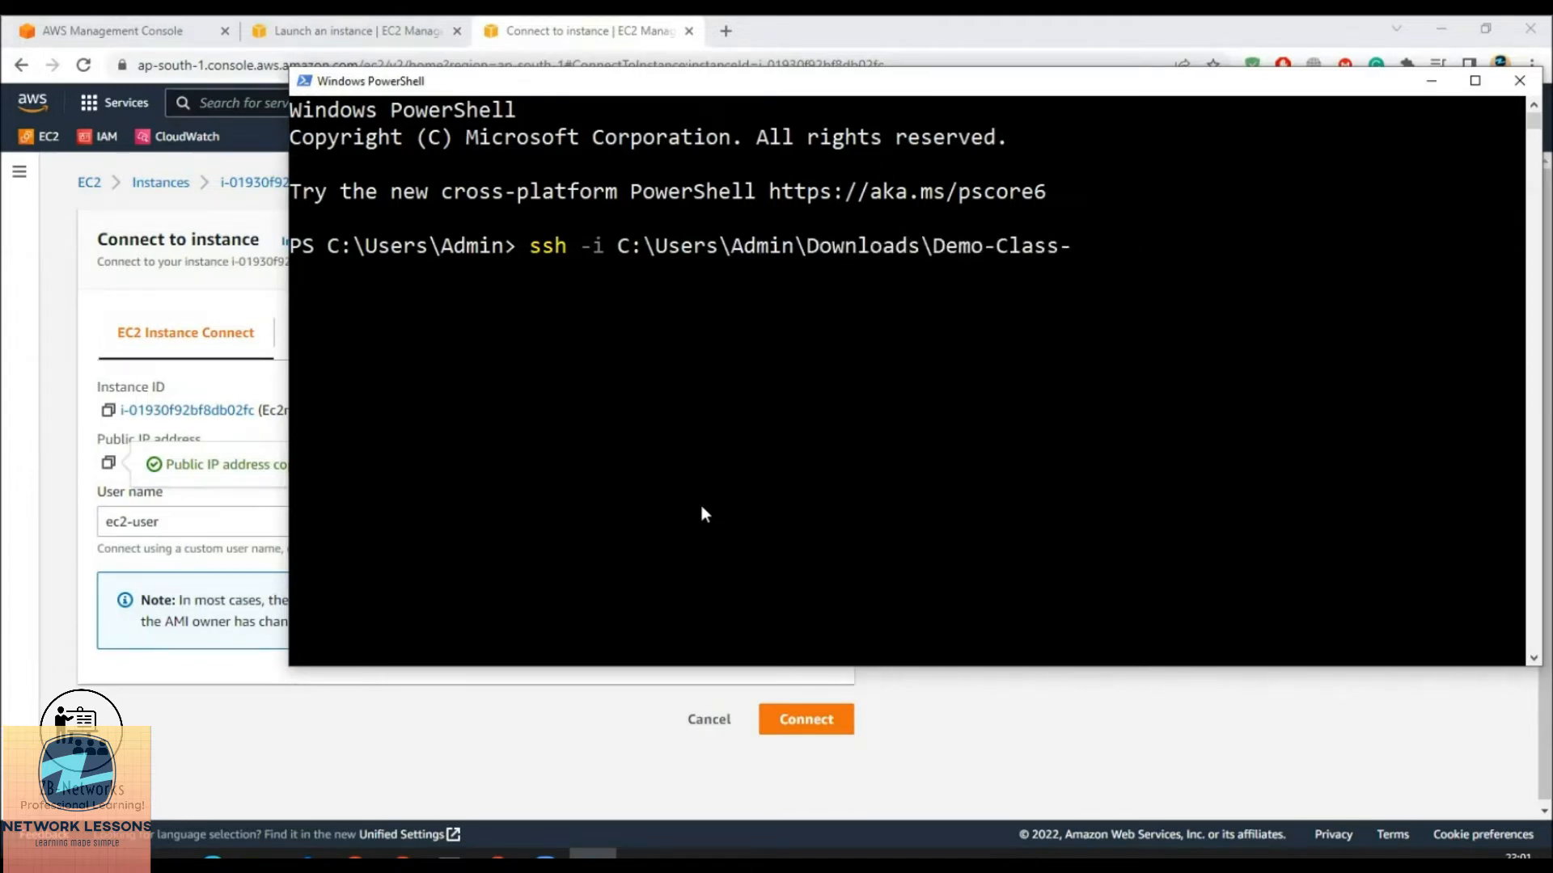
key(BackSpace)
text(KP.pem @)
key(BackSpace)
text(ec2-u)
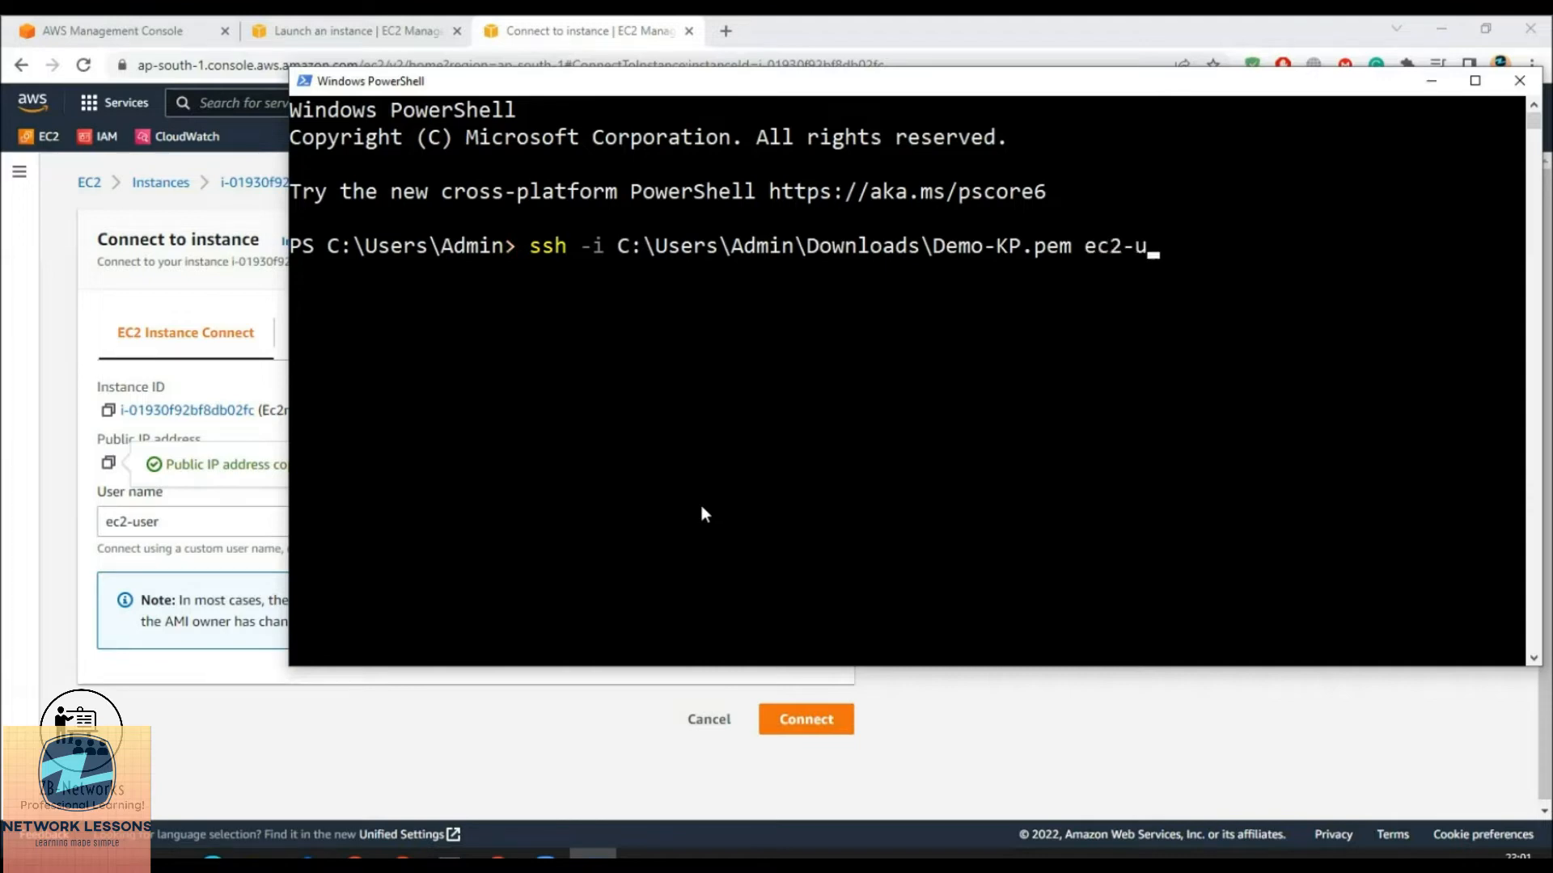
text(ser@)
right_click(1037, 364)
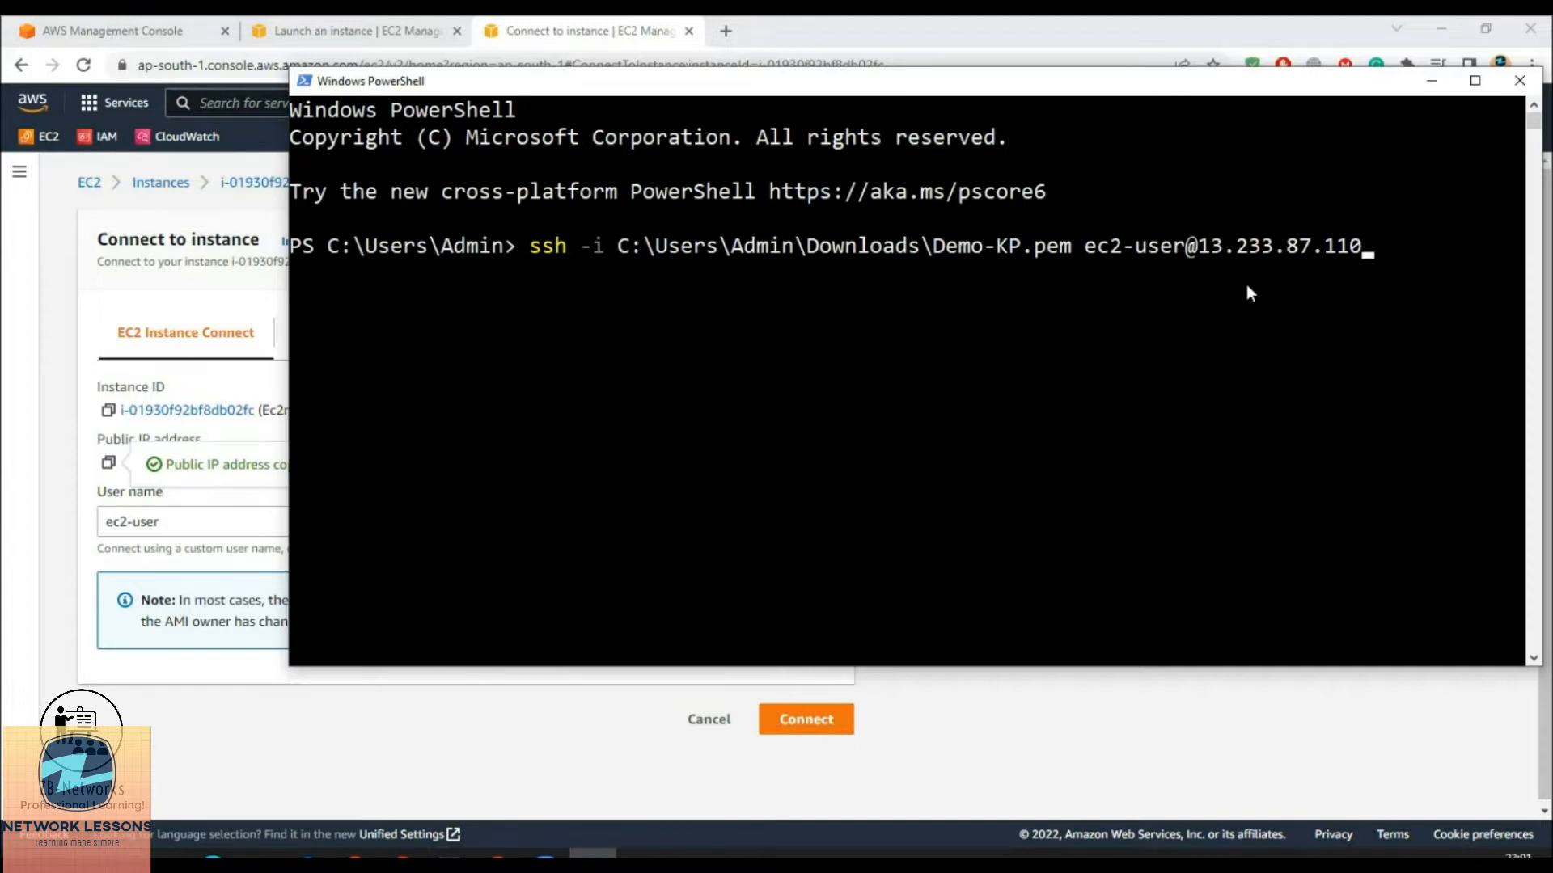
key(Return)
text(yes)
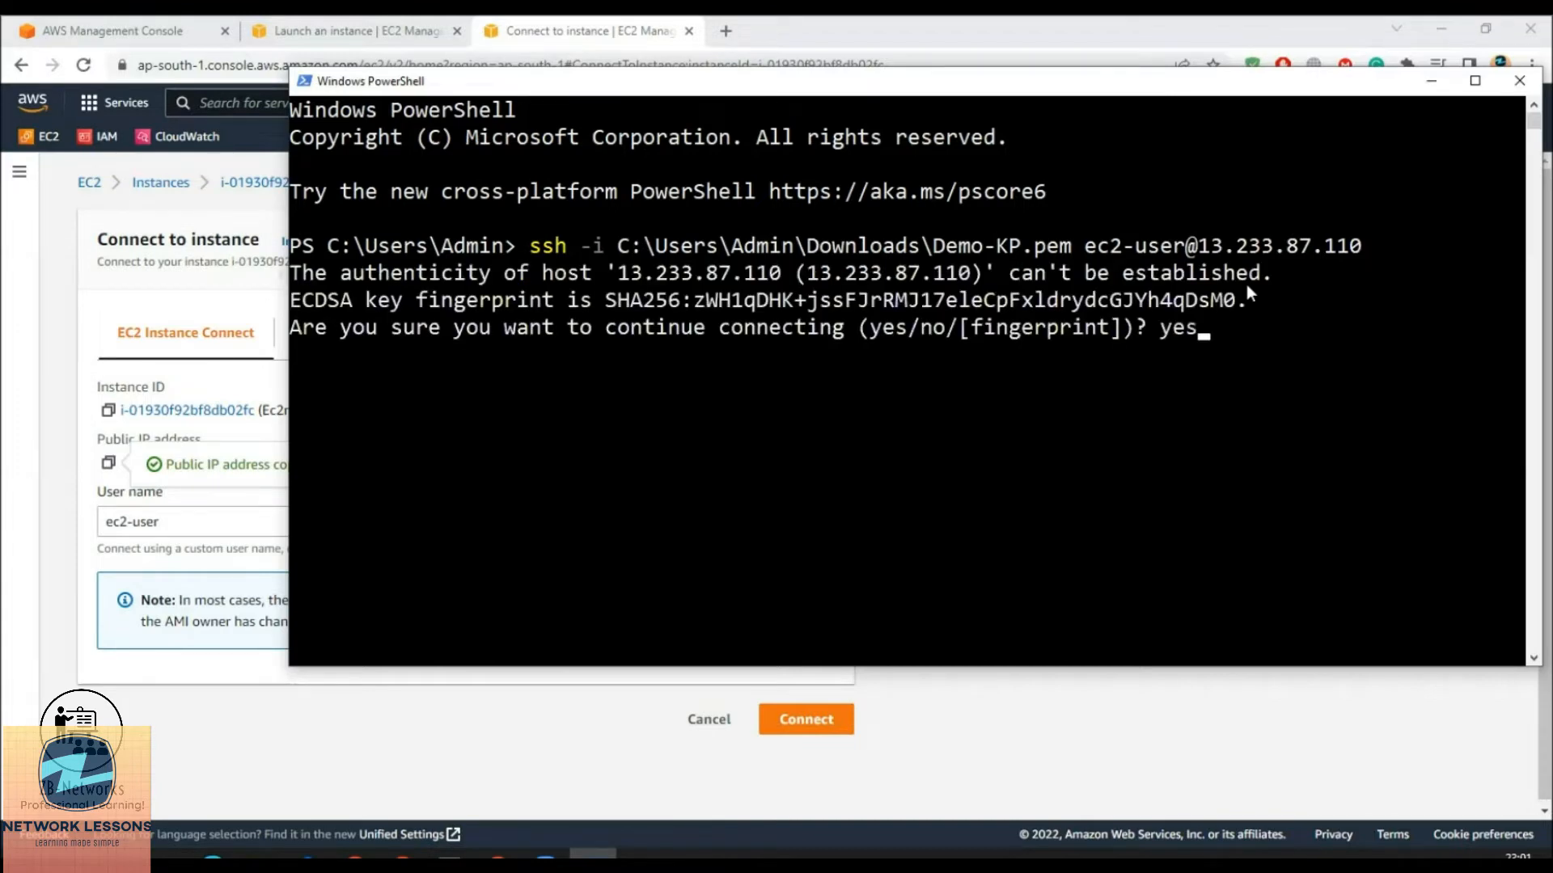
key(Return)
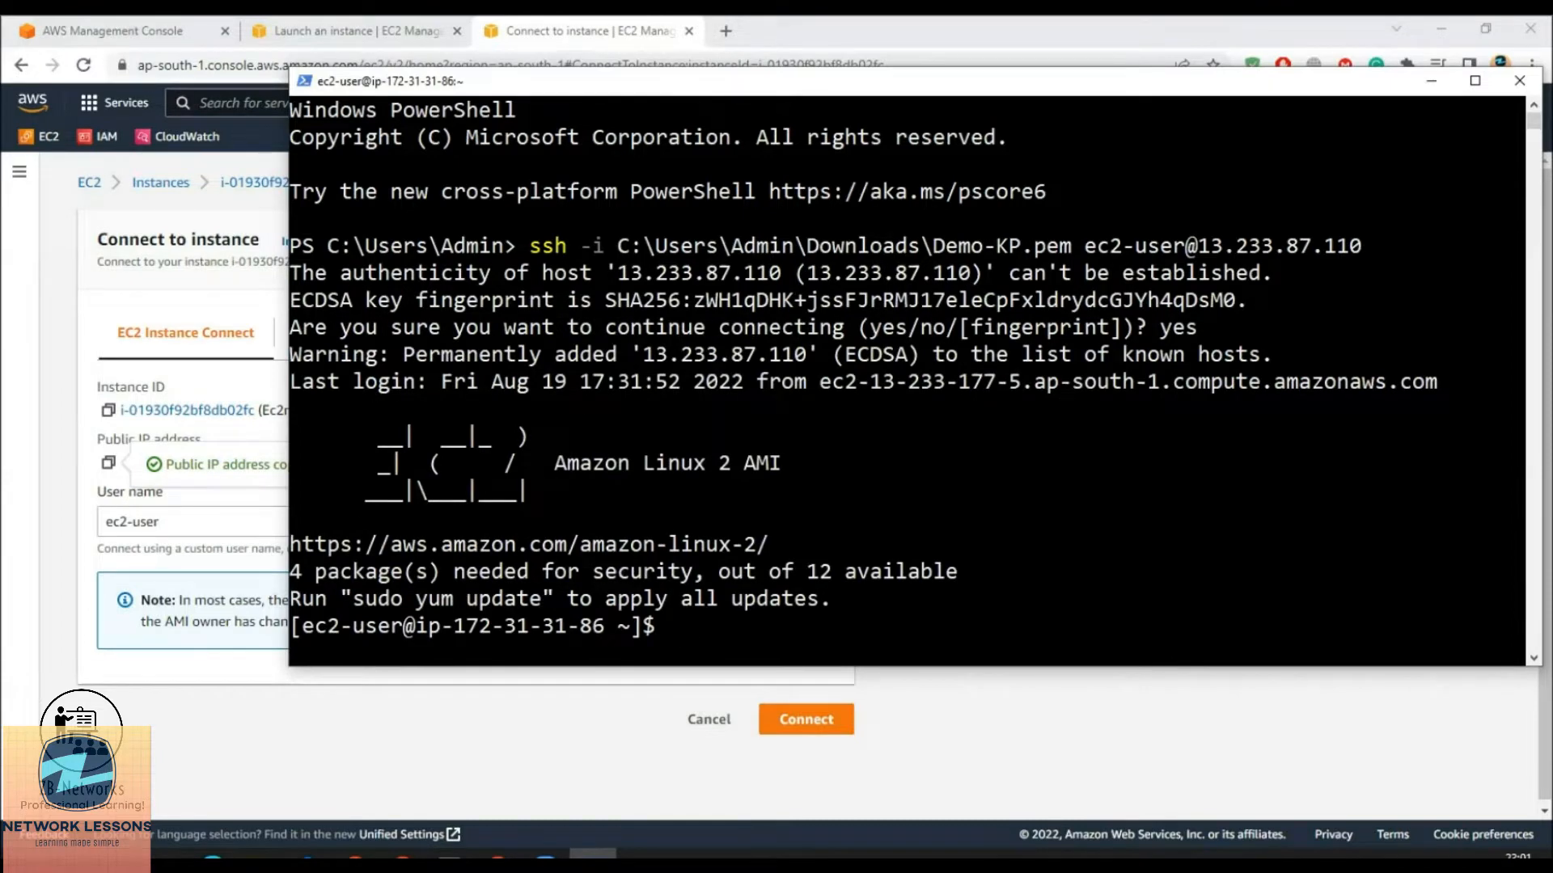
click(355, 857)
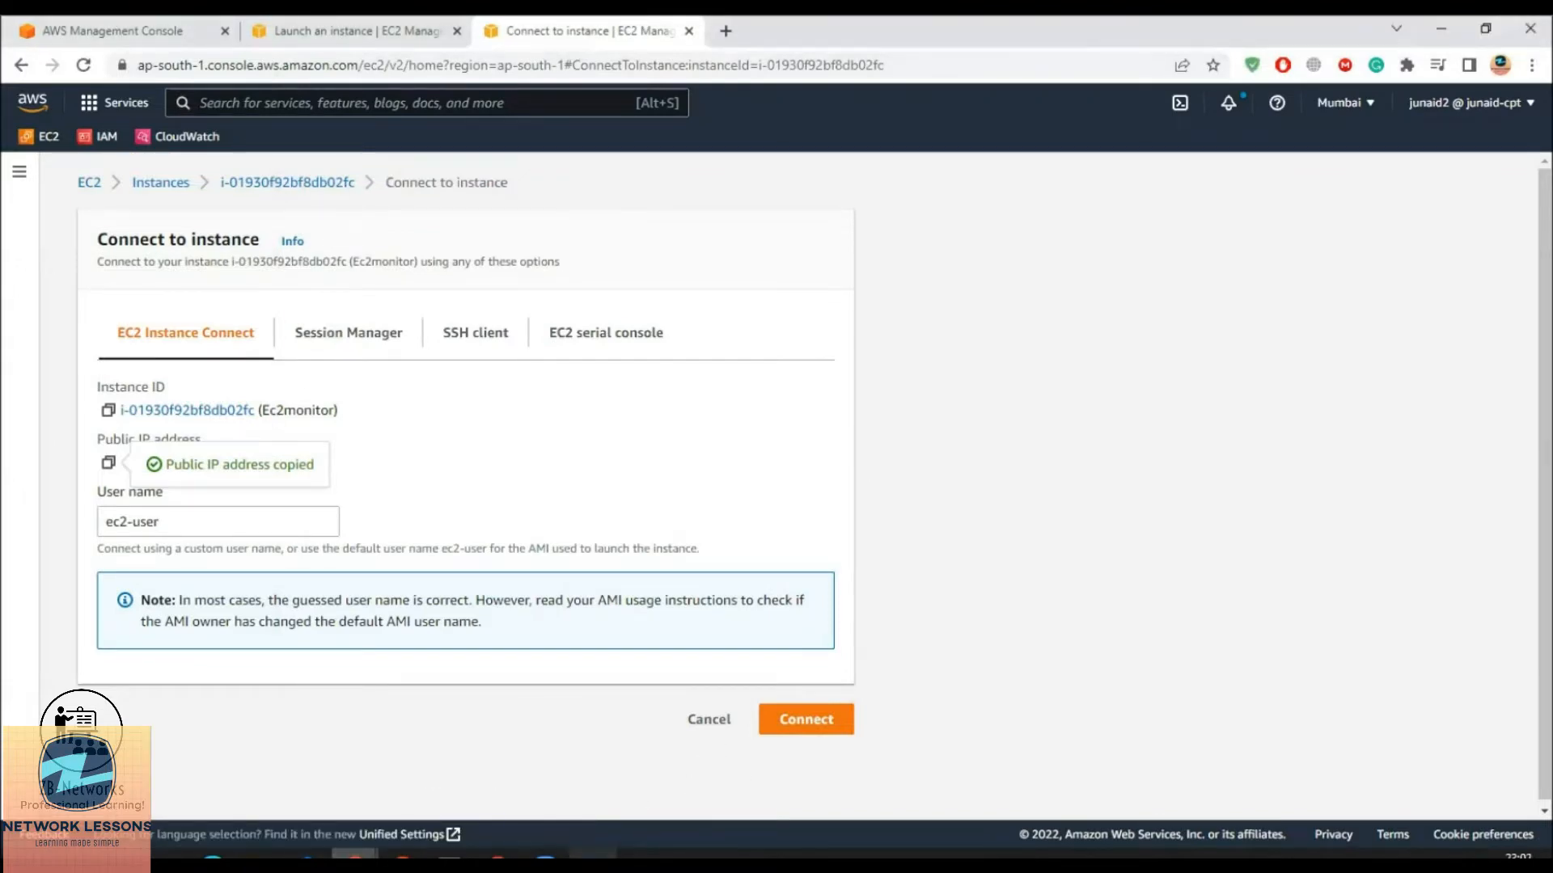
Switch to the root user on the instance with sudo su
click(592, 856)
text(sudo su)
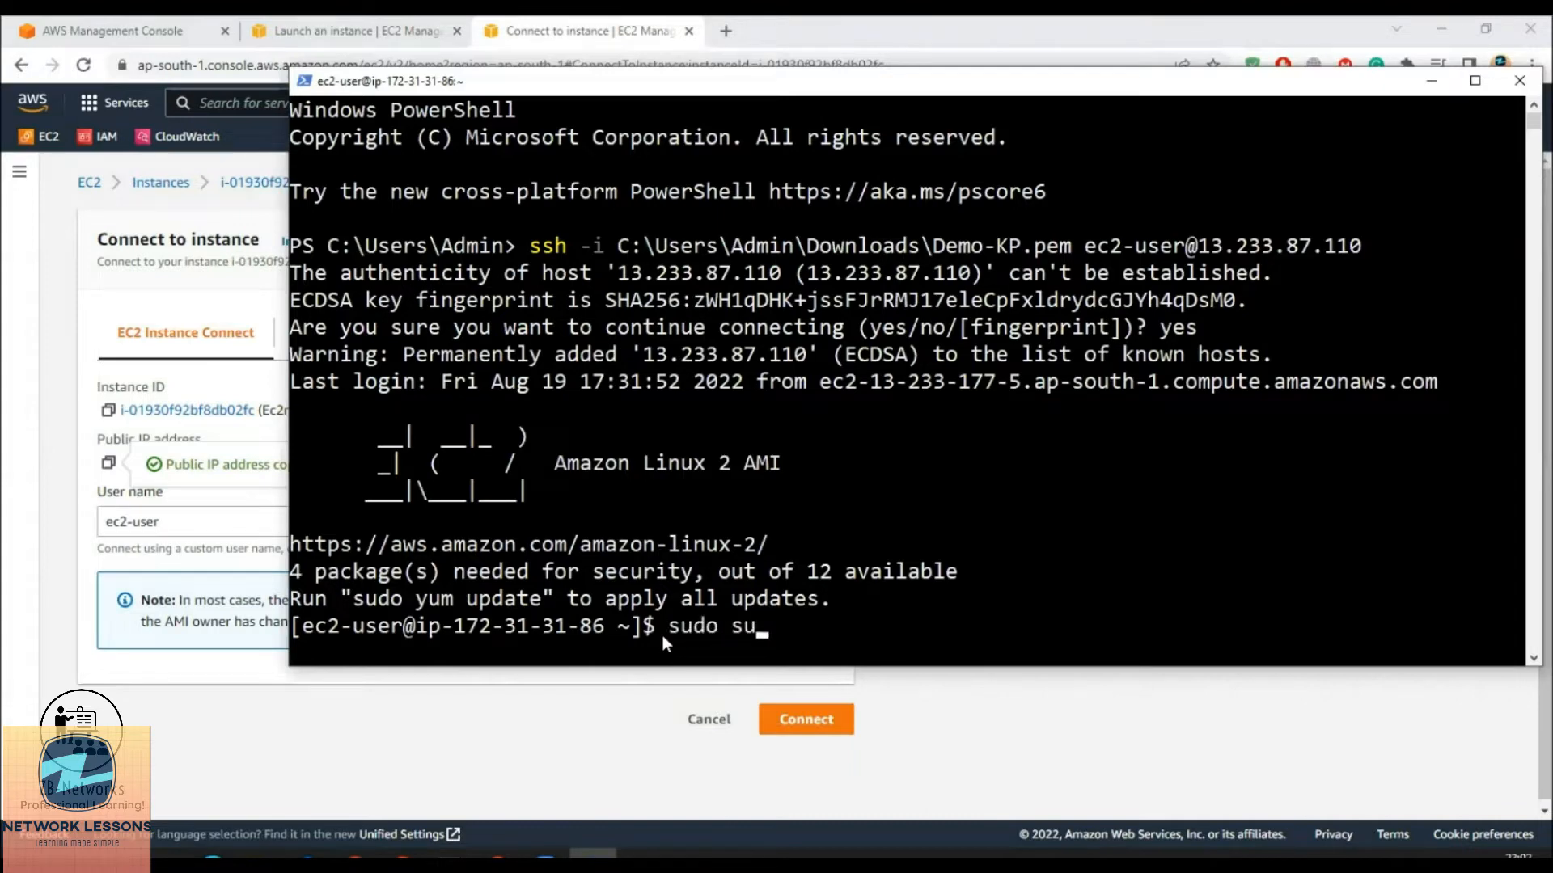
key(Return)
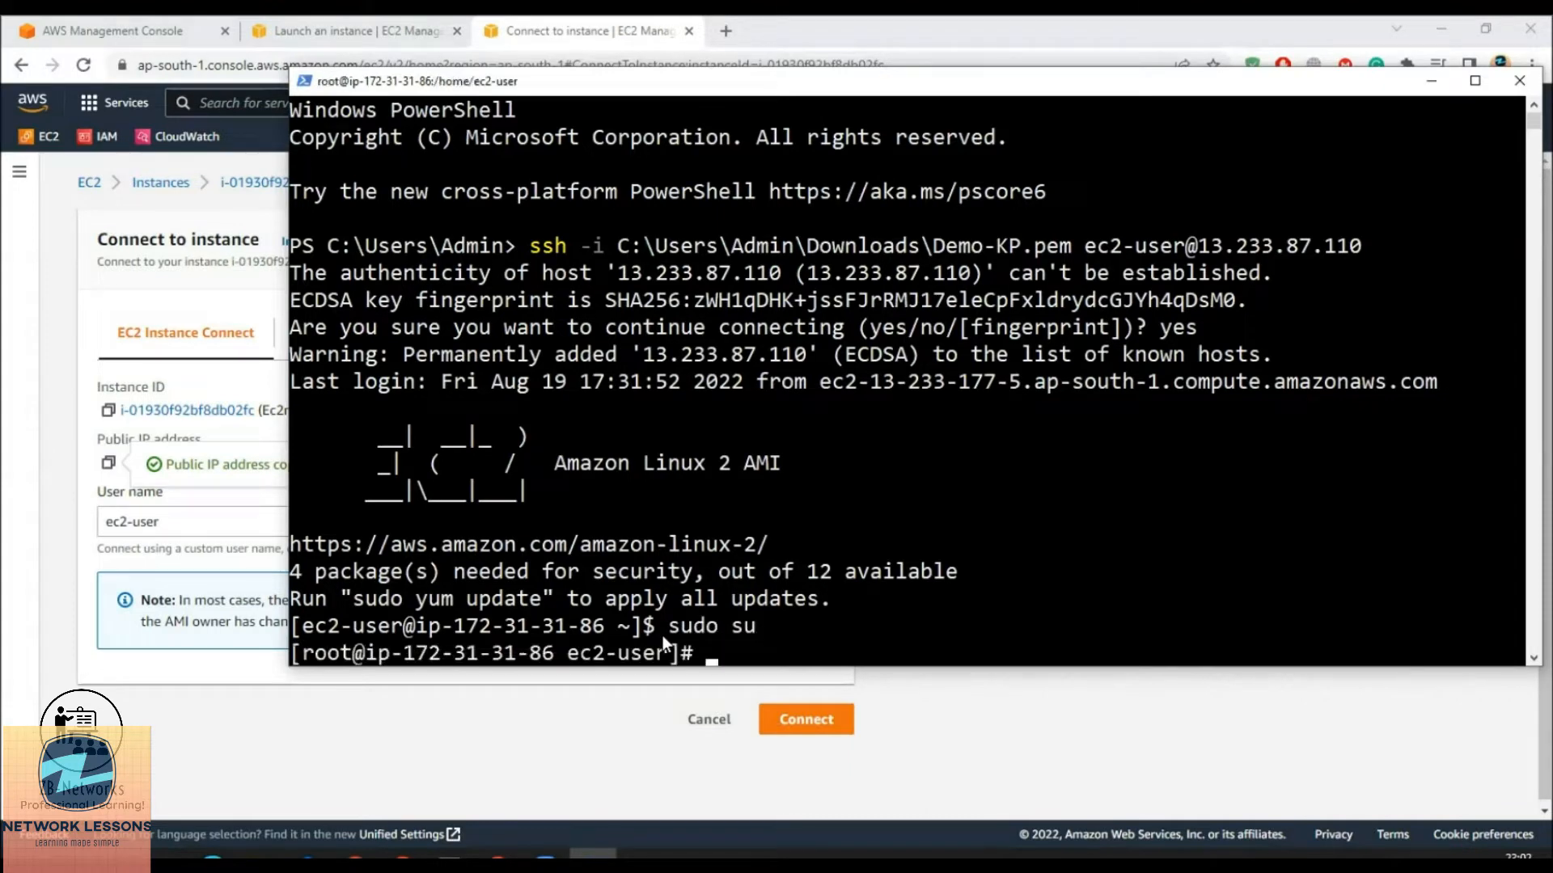
Run yum update -y to update all installed packages
text(yum update -y)
key(Return)
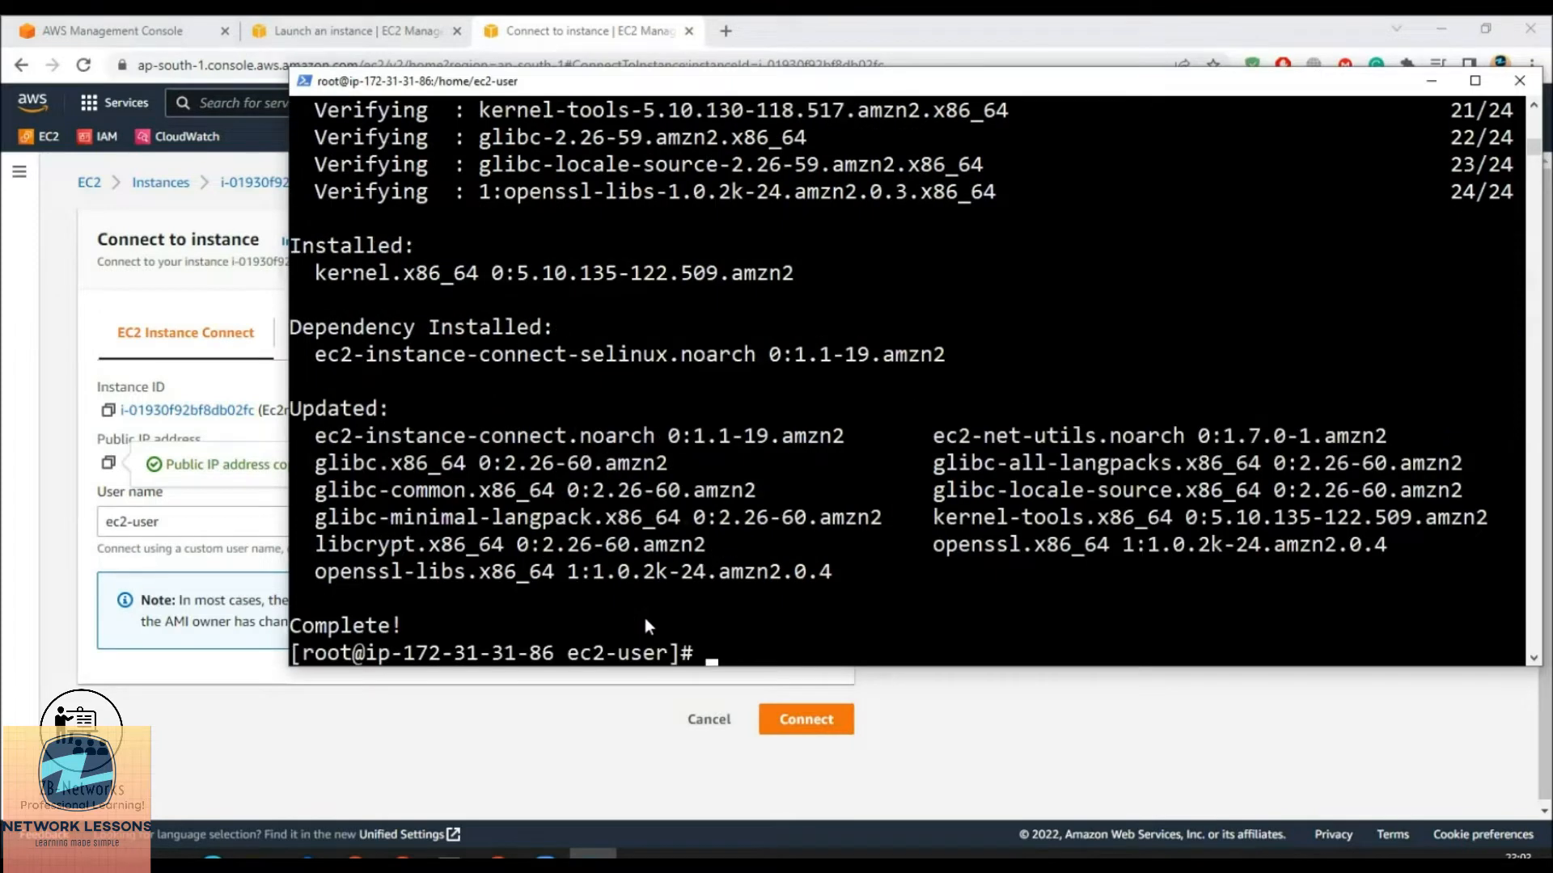
text(yum install st)
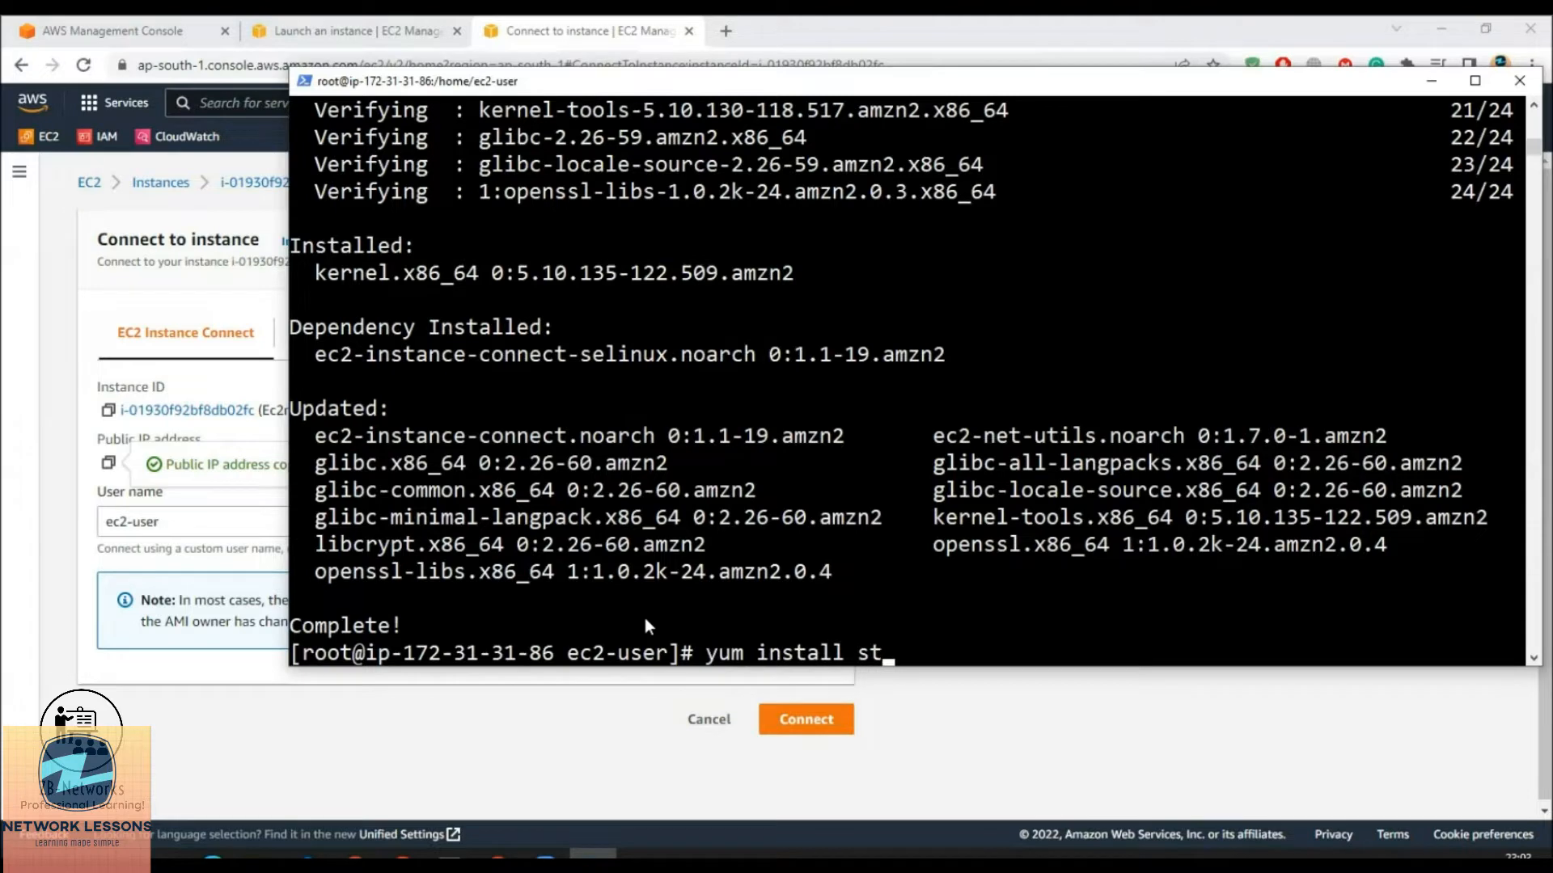
text(ress -y)
Enable EPEL with amazon-linux-extras install epel -y, then rerun yum install stress -y successfully
key(Return)
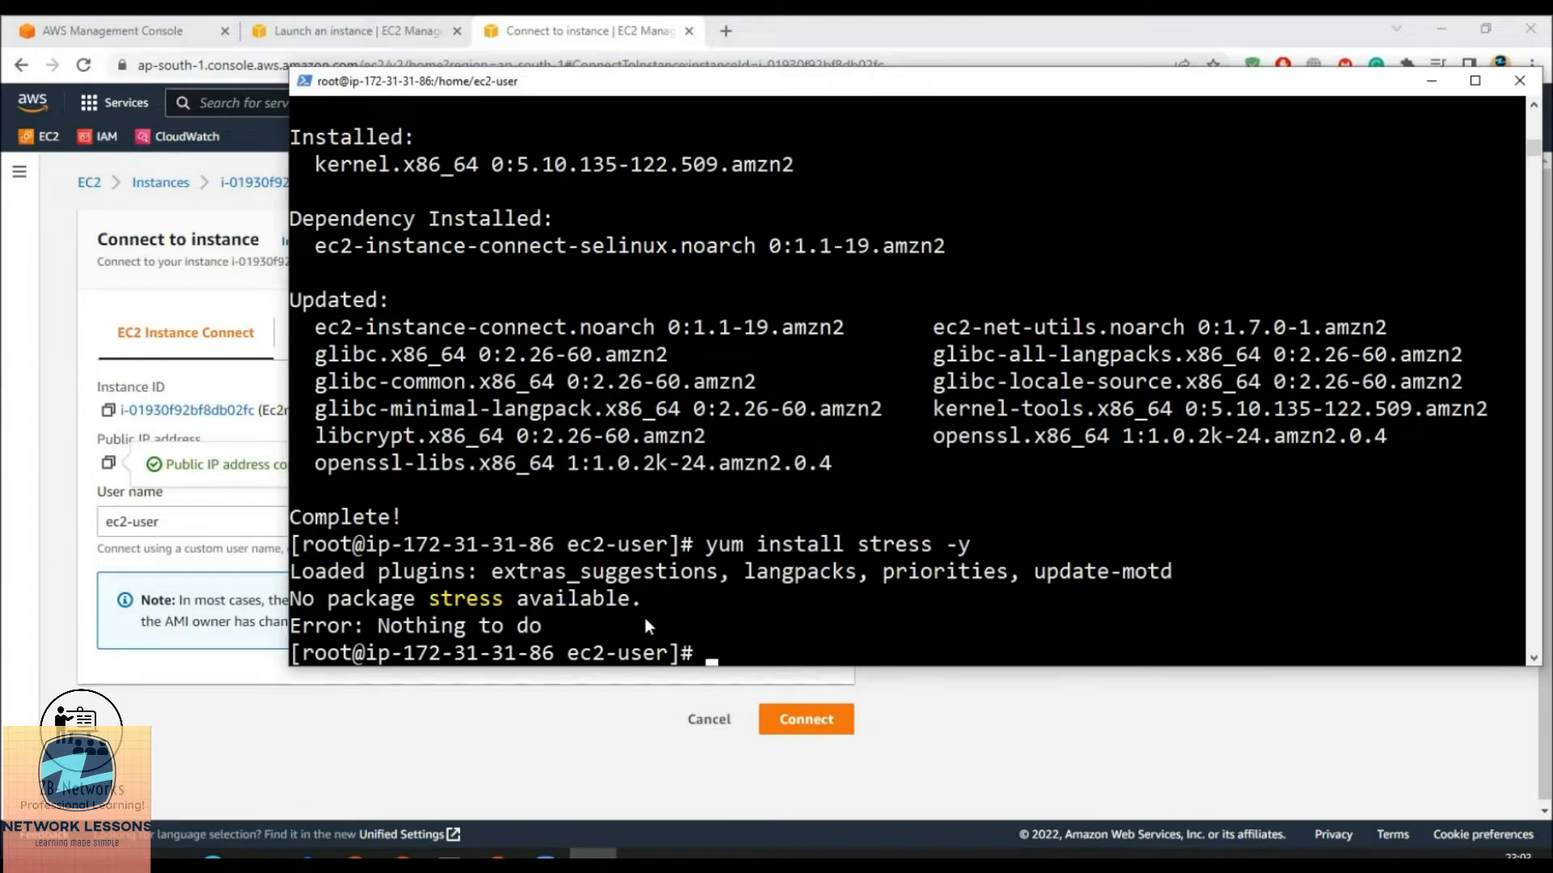
text(sudo amaz)
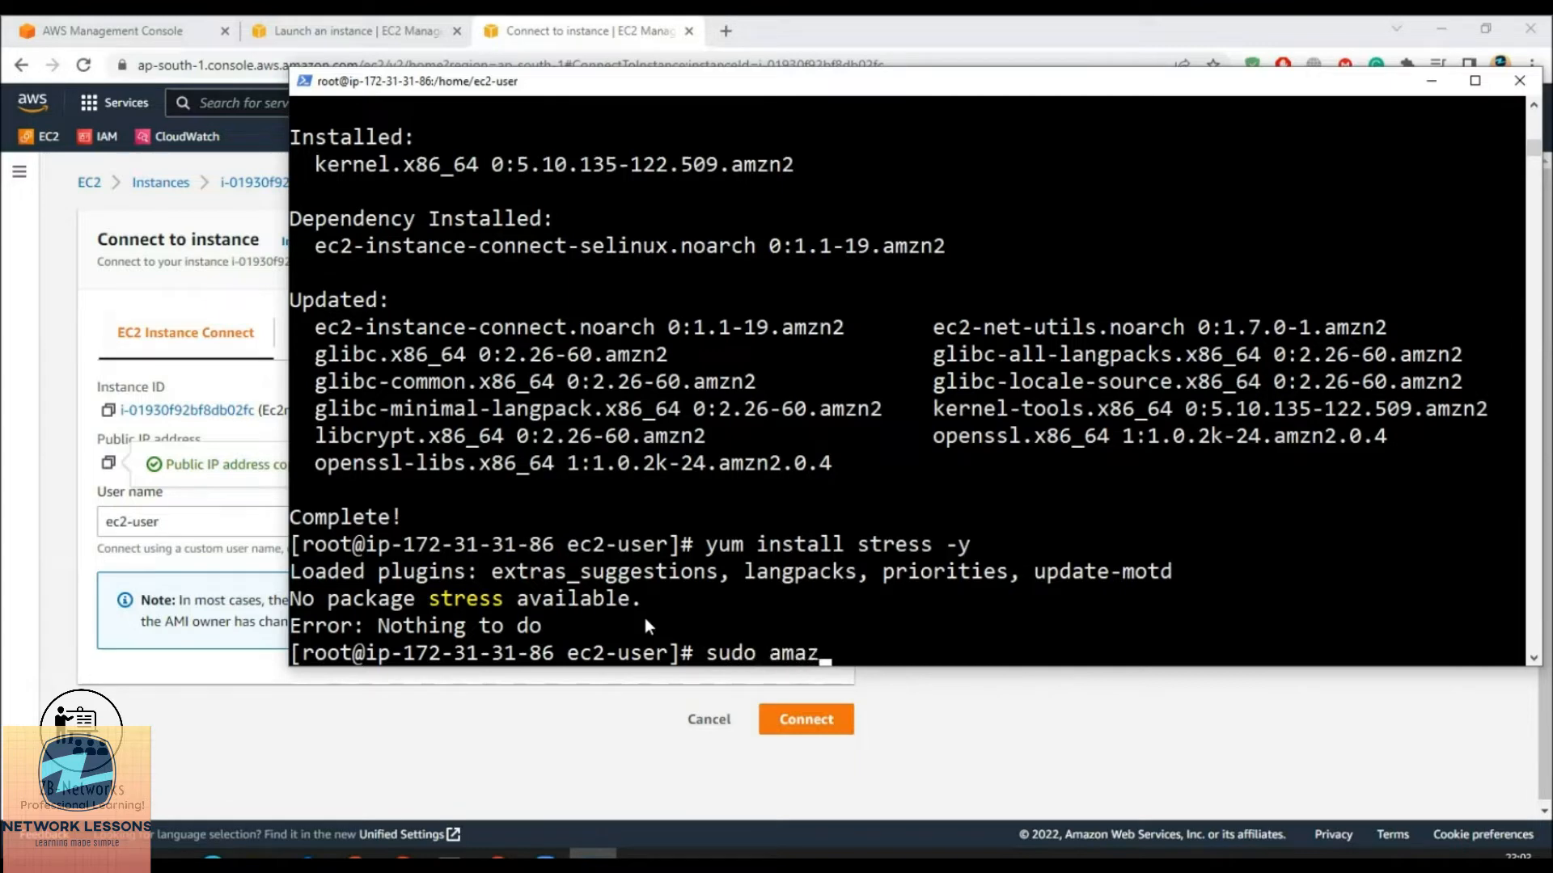
text(on-linux-extras )
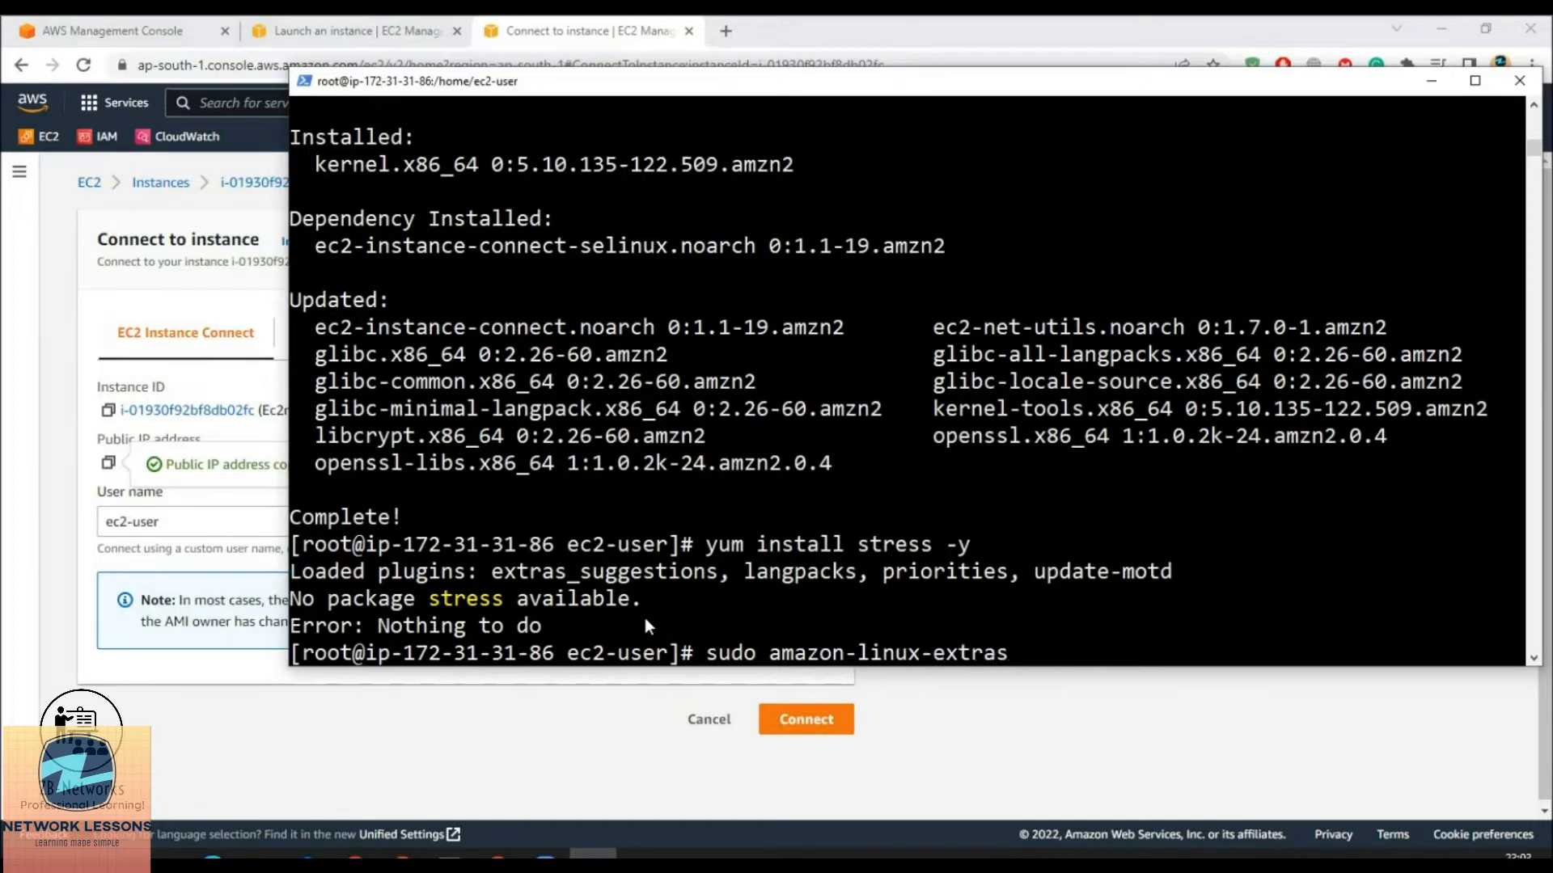
text(ins)
key(BackSpace)
key(BackSpace)
text(nstall epel )
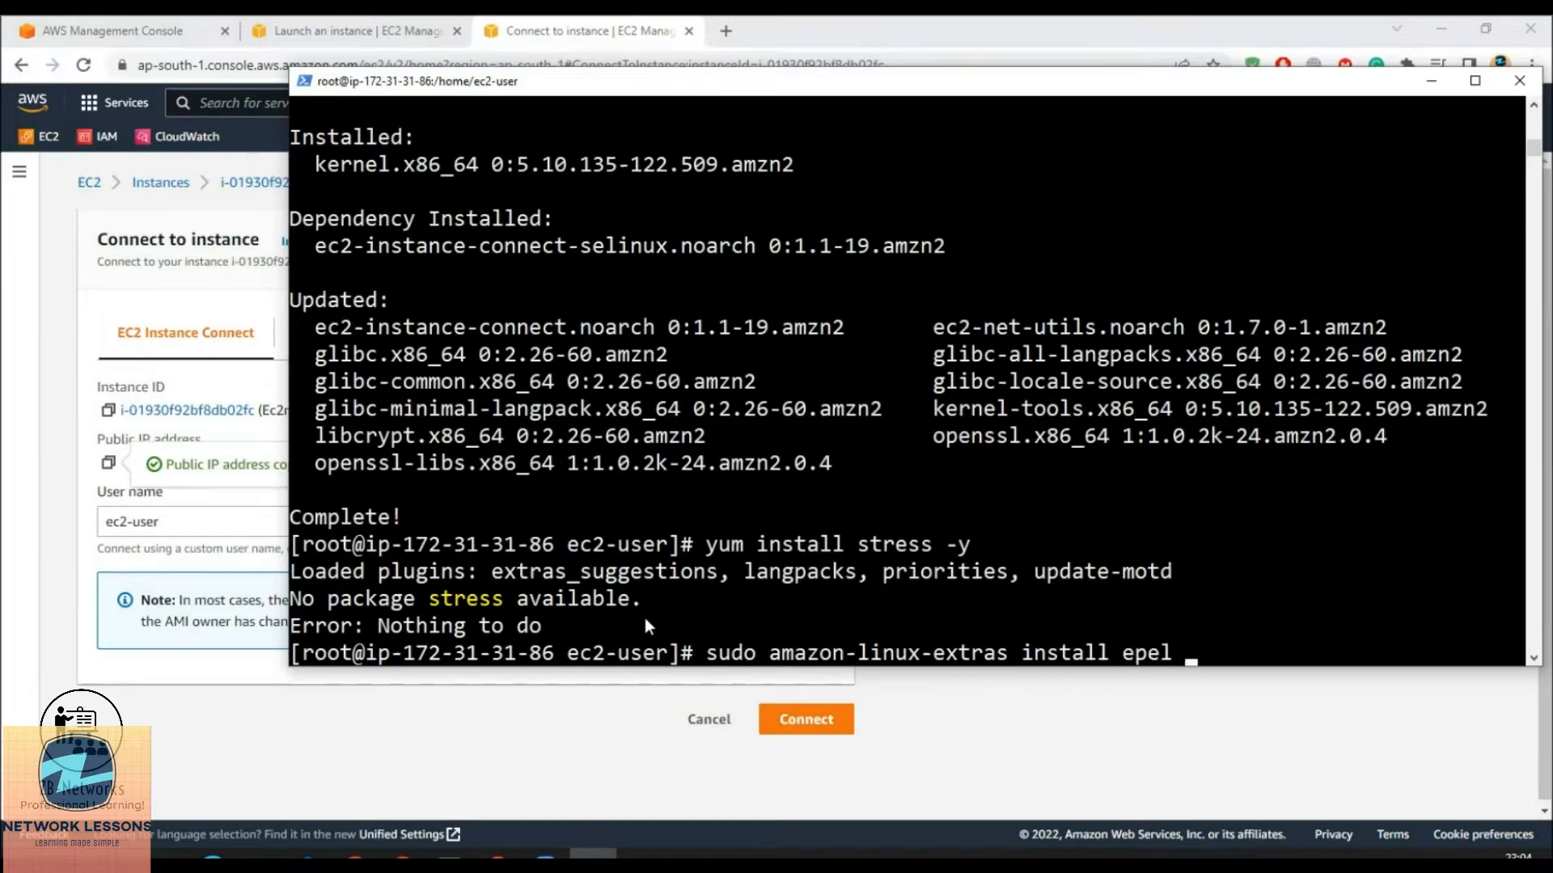
text(-y)
key(Return)
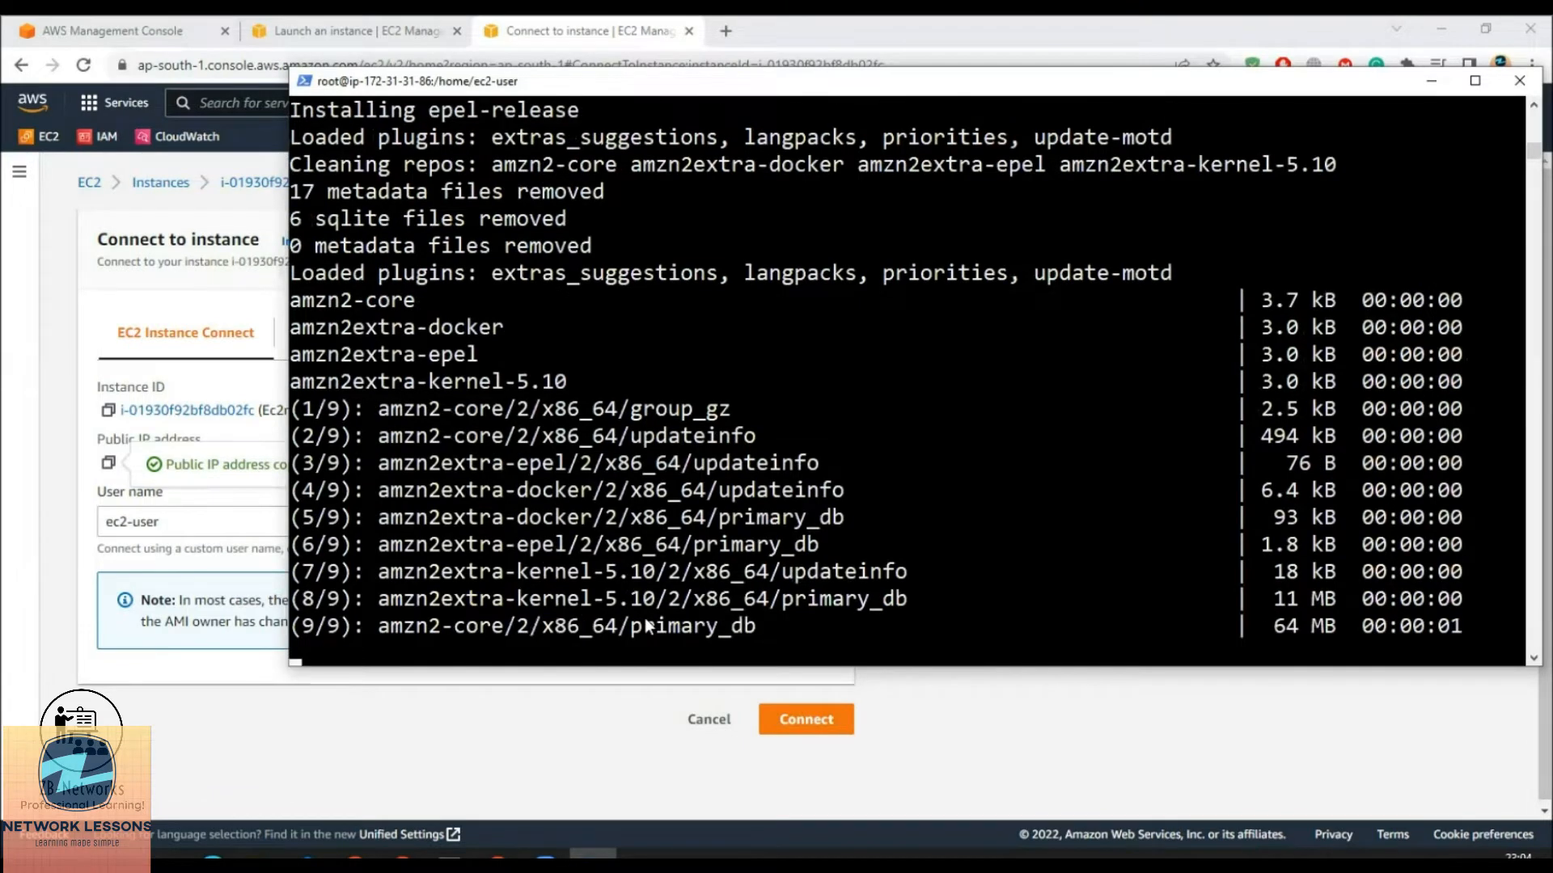
key(Up)
key(Up)
key(Return)
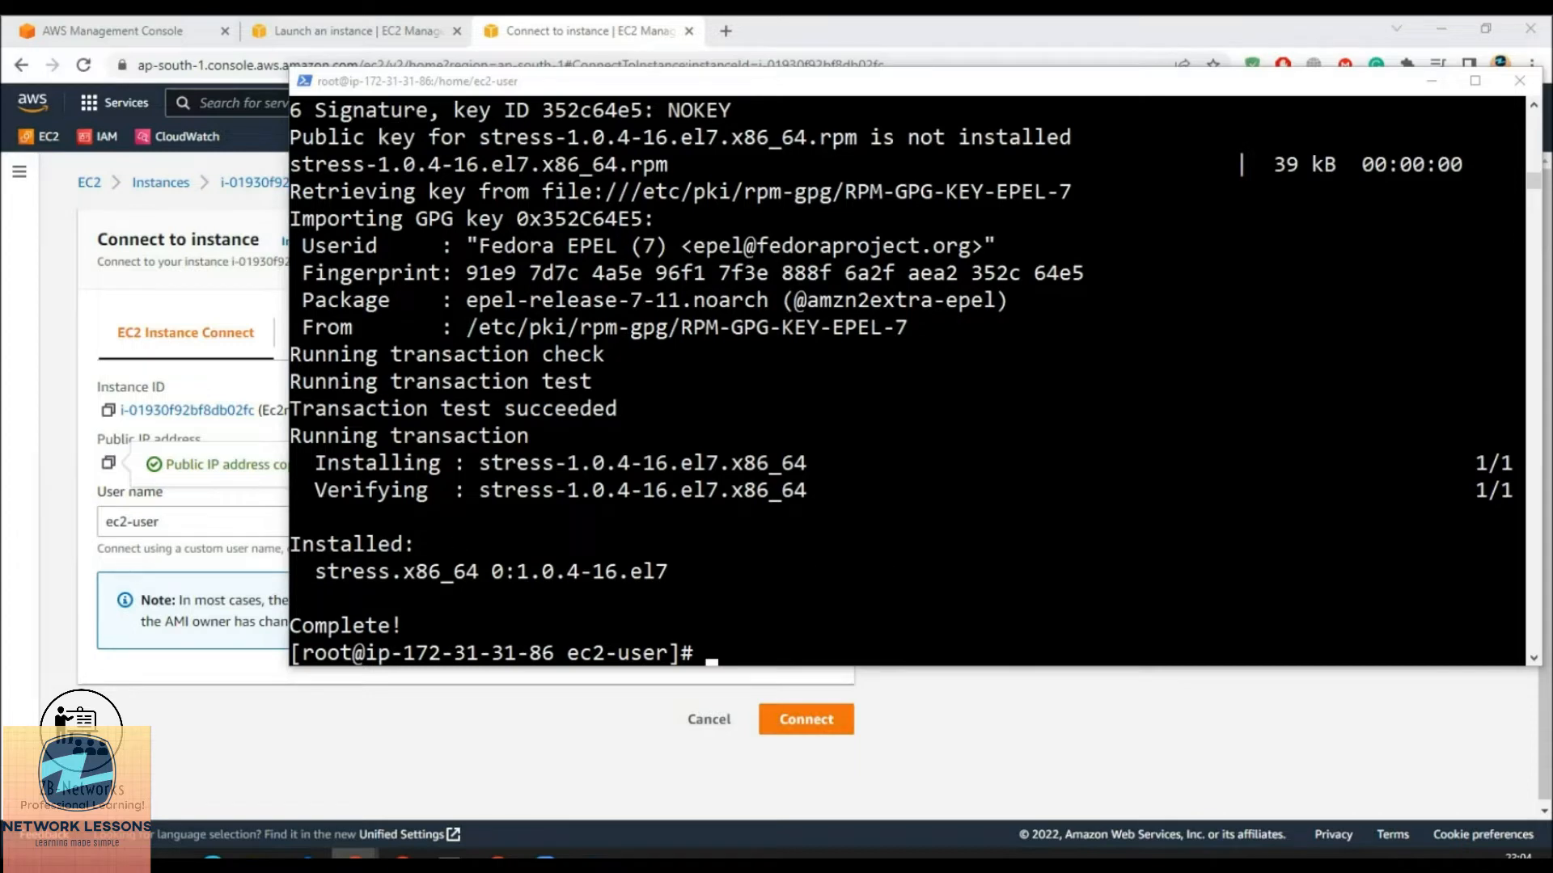
Cancel the Connect page, select Ec2monitor in Instances, and open CloudWatch in a new tab
click(506, 746)
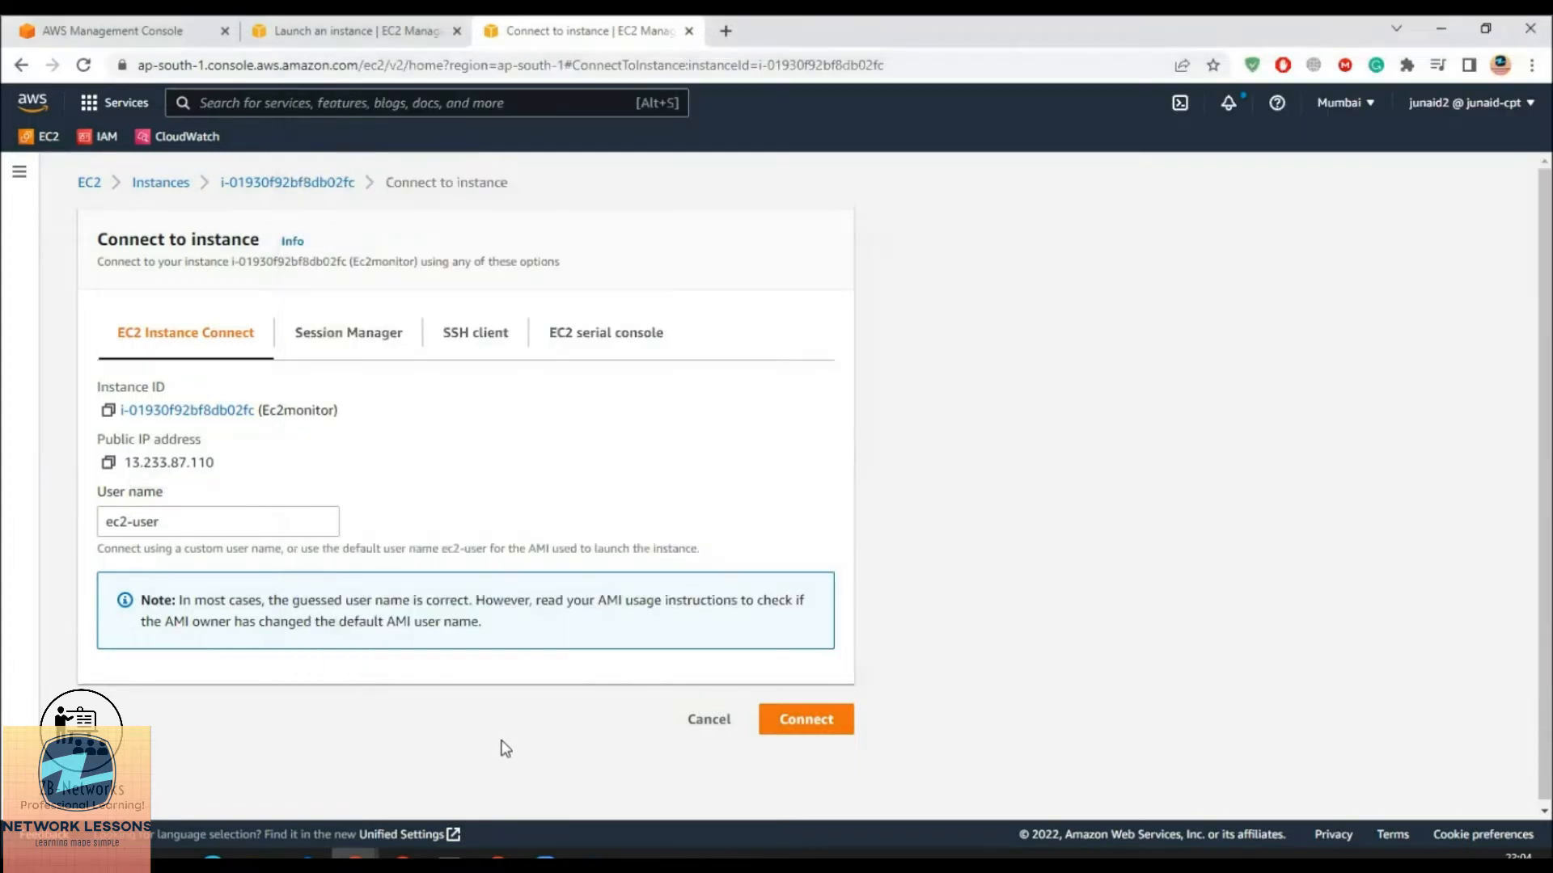
click(709, 727)
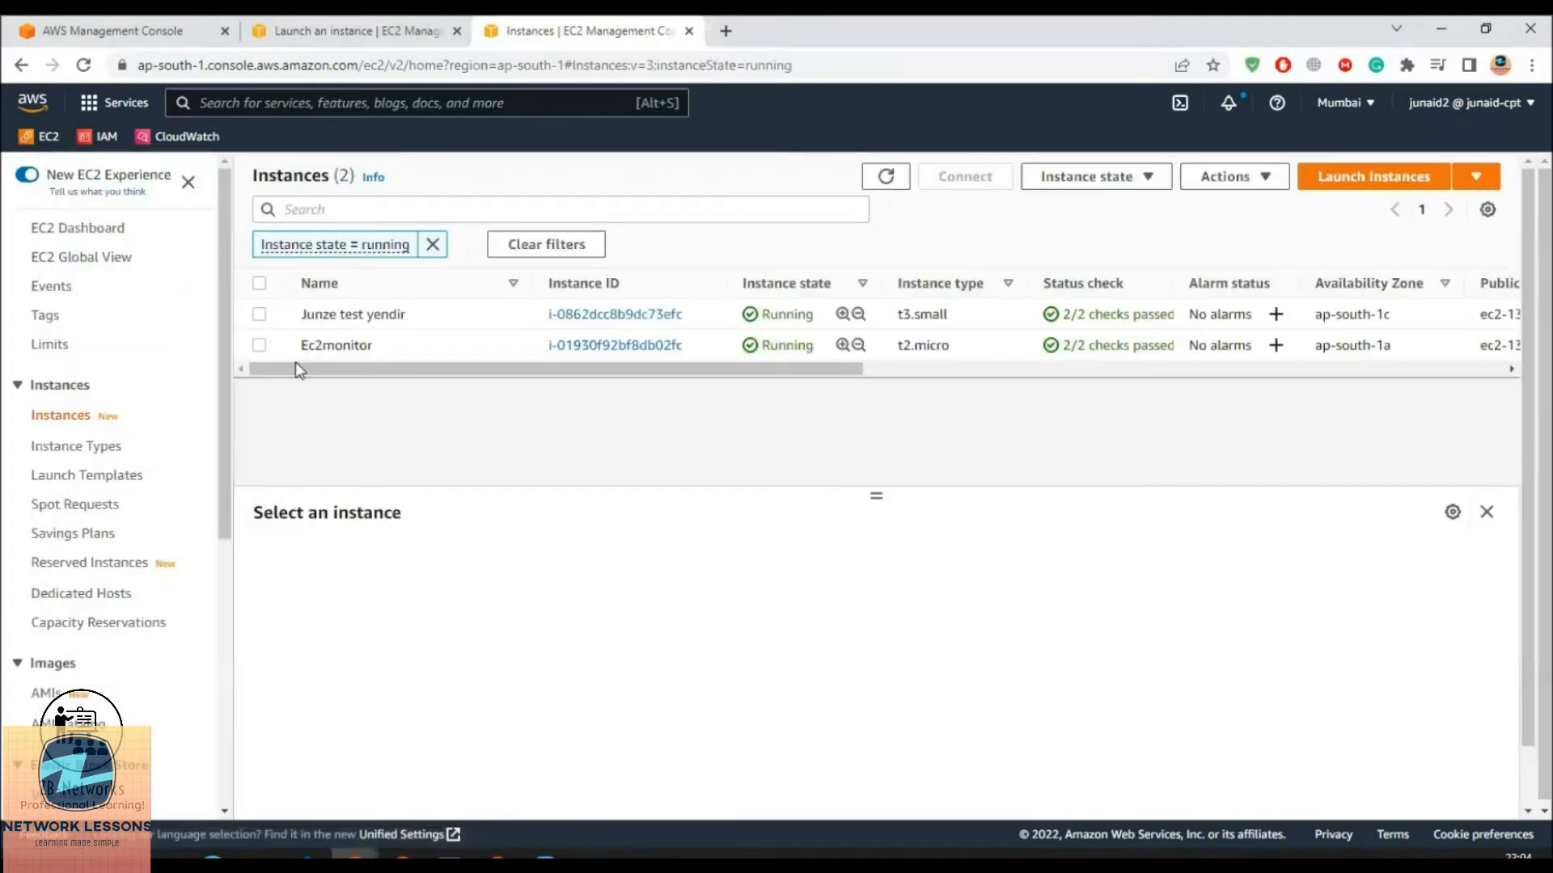
click(257, 345)
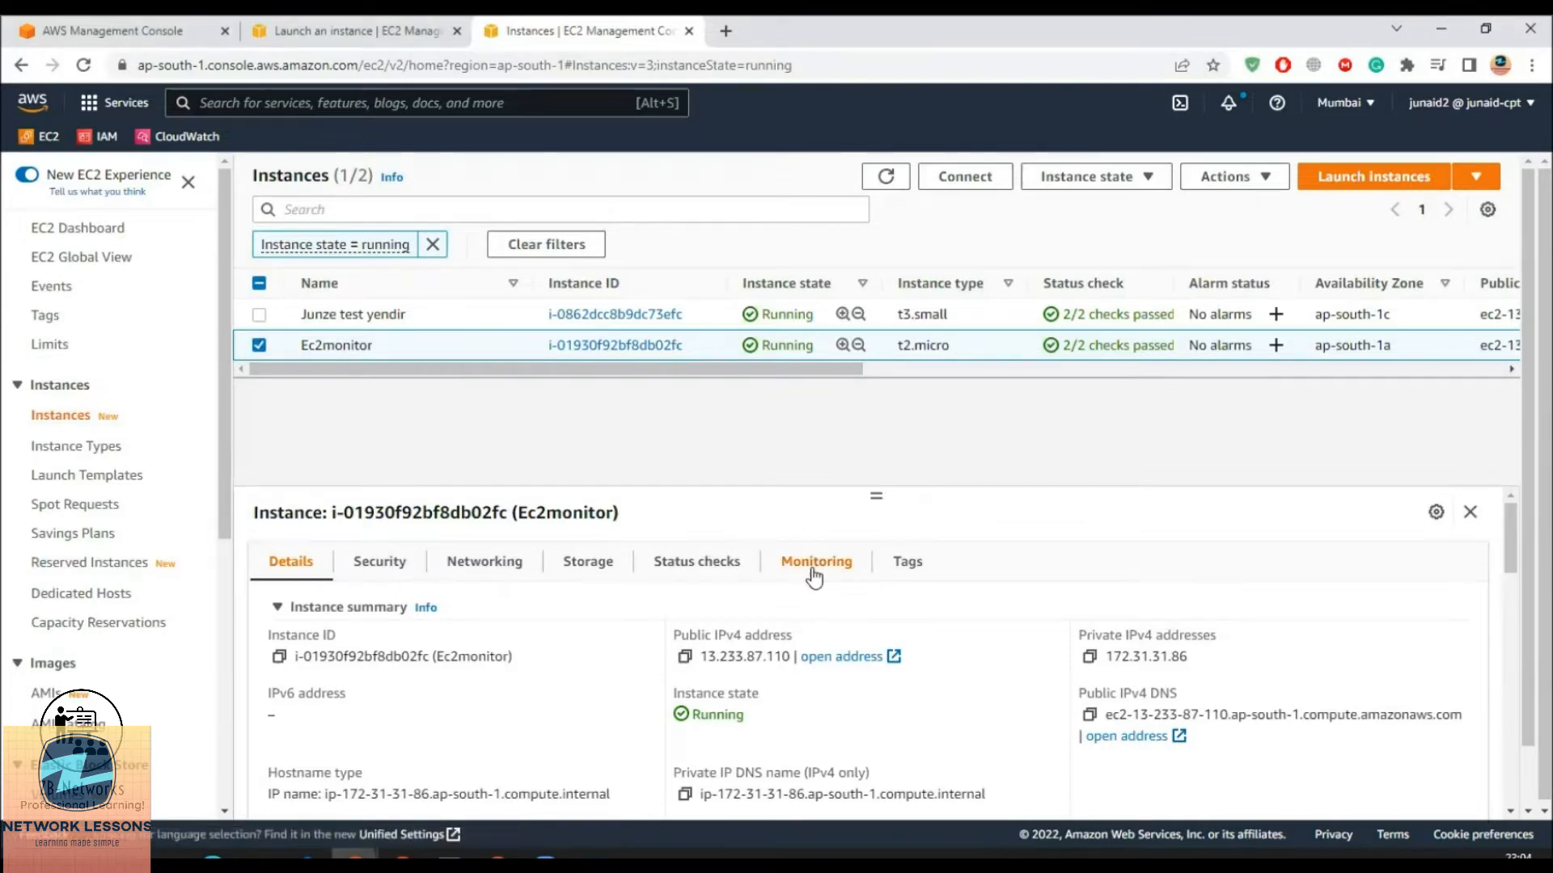
middle_click(198, 138)
click(797, 32)
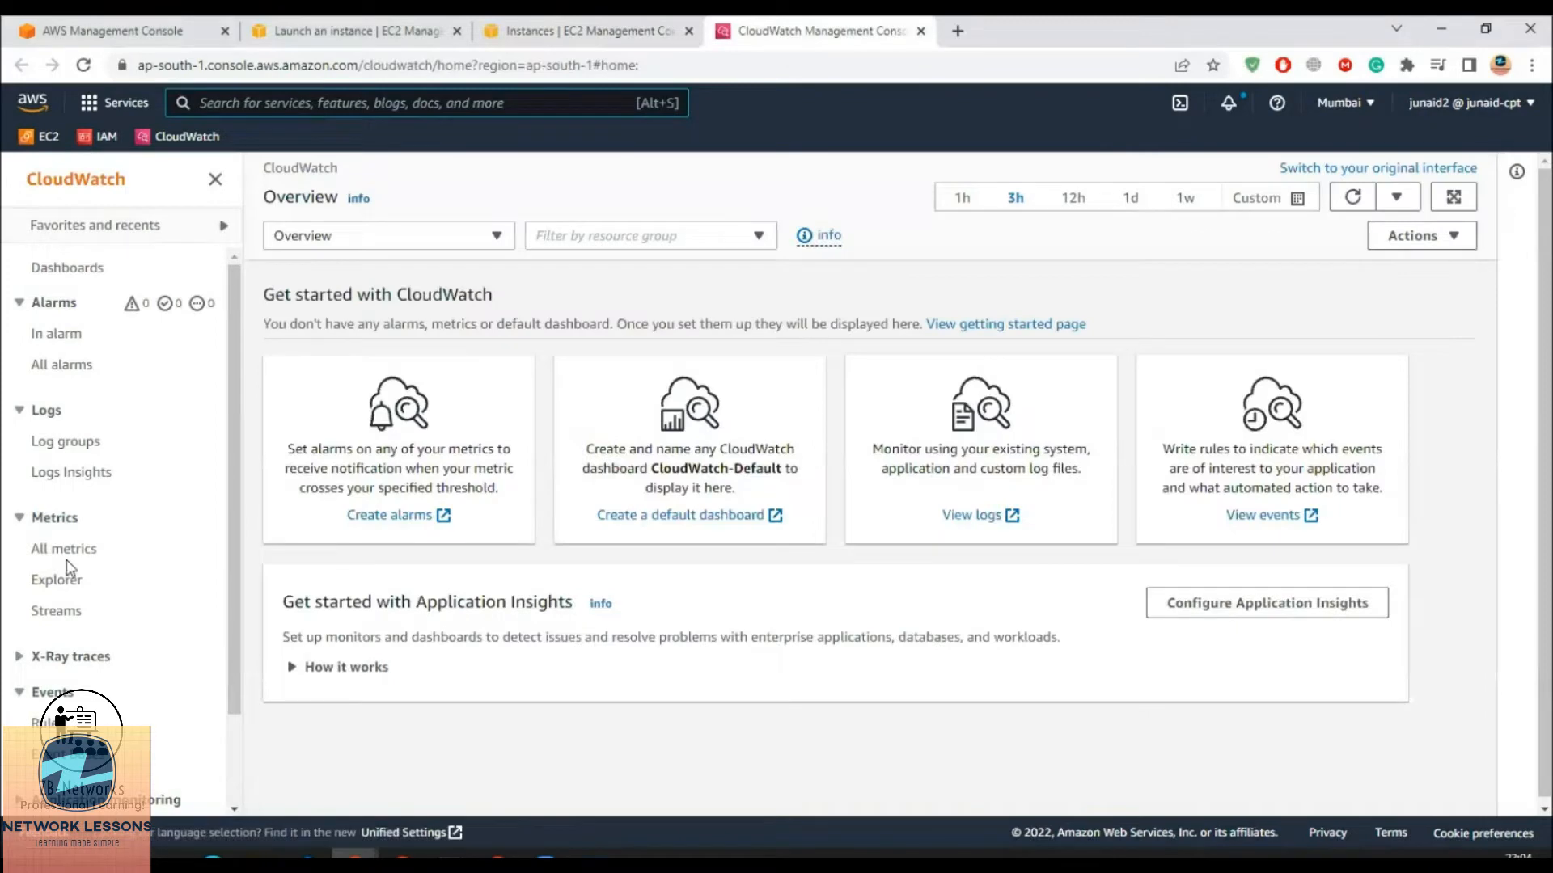
Open CloudWatch All metrics and copy the Ec2monitor instance ID from the EC2 tab
click(65, 549)
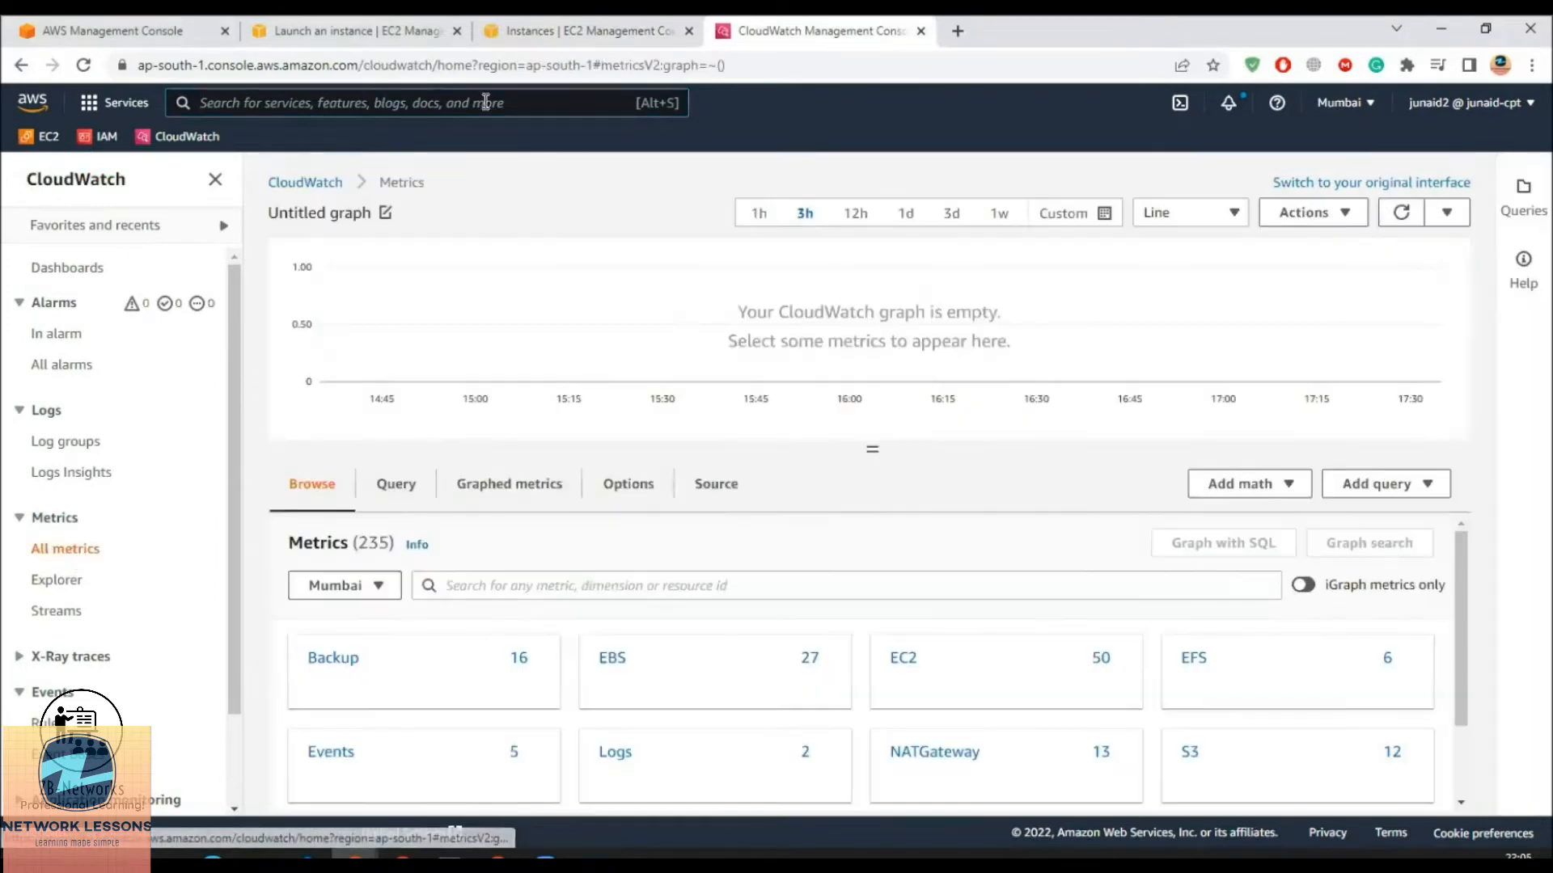
click(542, 41)
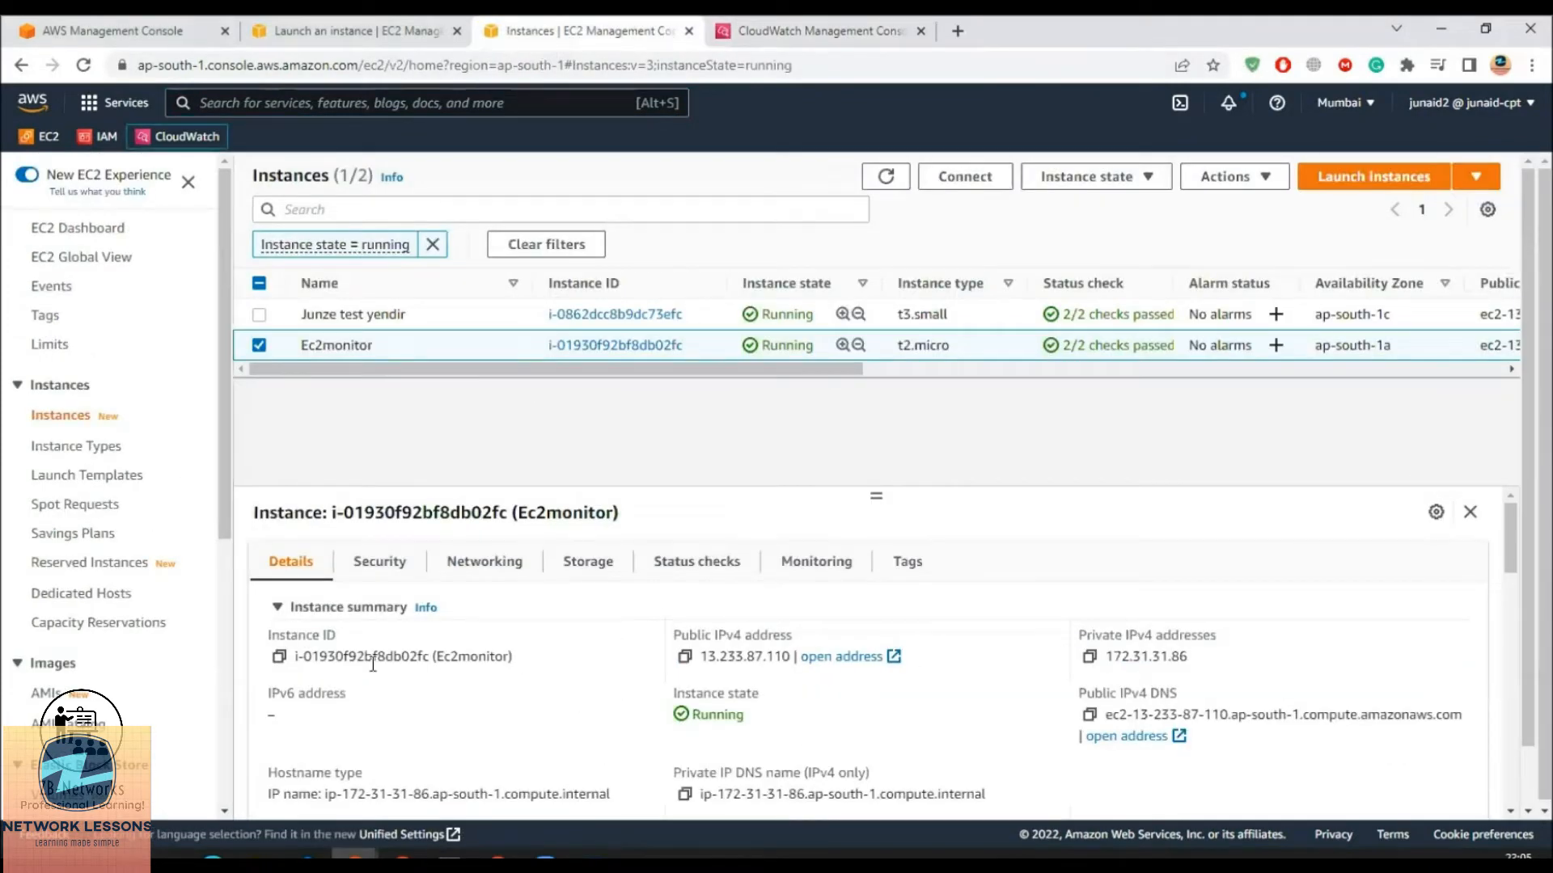
scroll(291, 687, down, 2)
scroll(299, 684, up, 2)
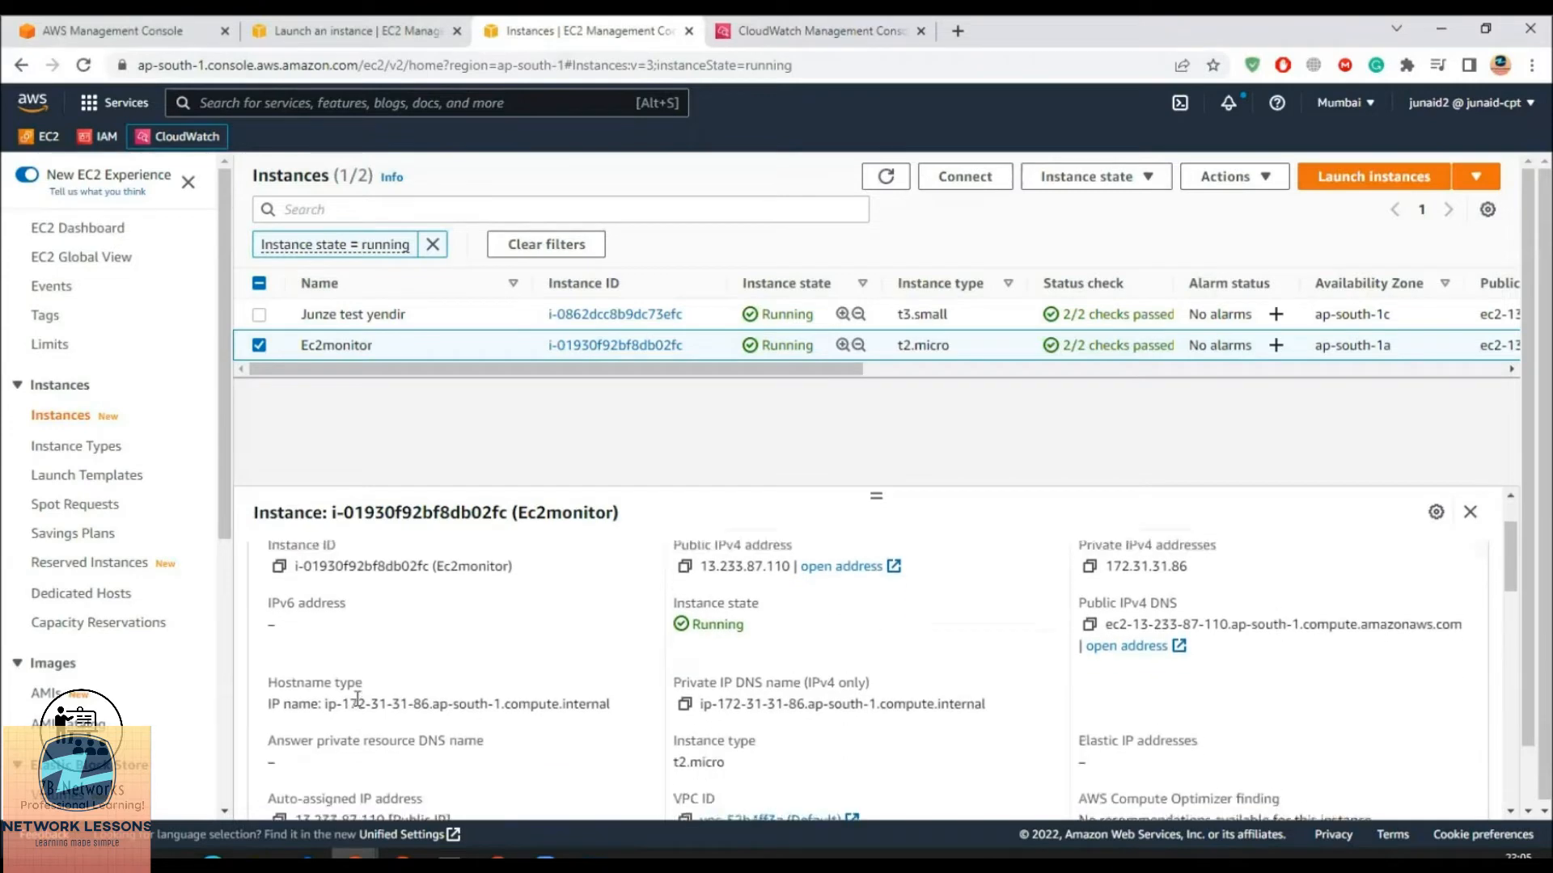
click(279, 656)
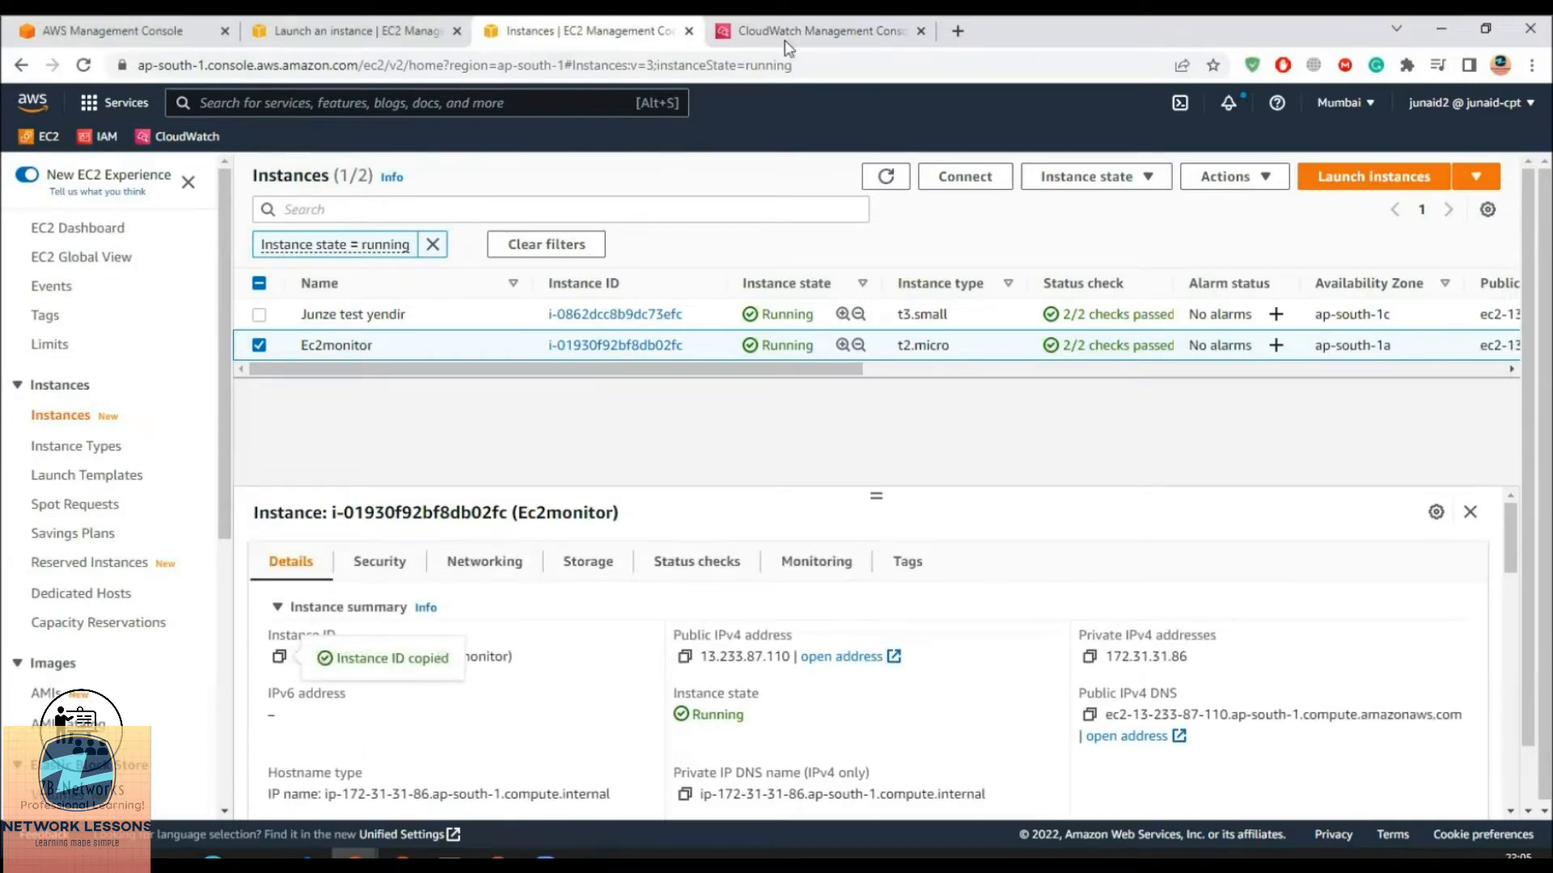
click(806, 29)
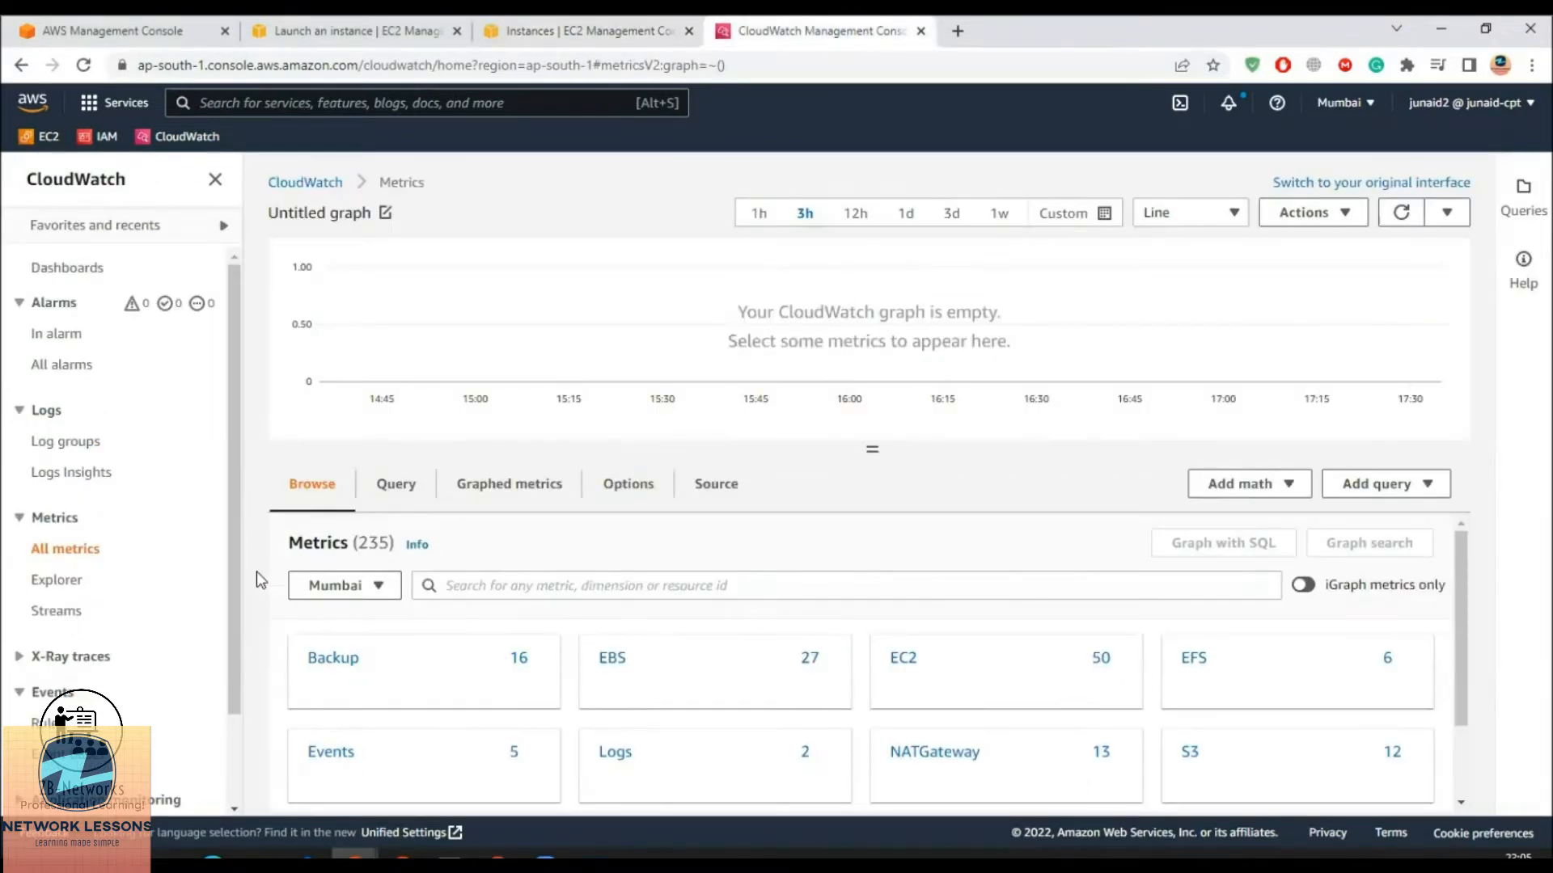
Filter EC2 per-instance metrics by the instance ID and graph its CPUUtilization
click(900, 661)
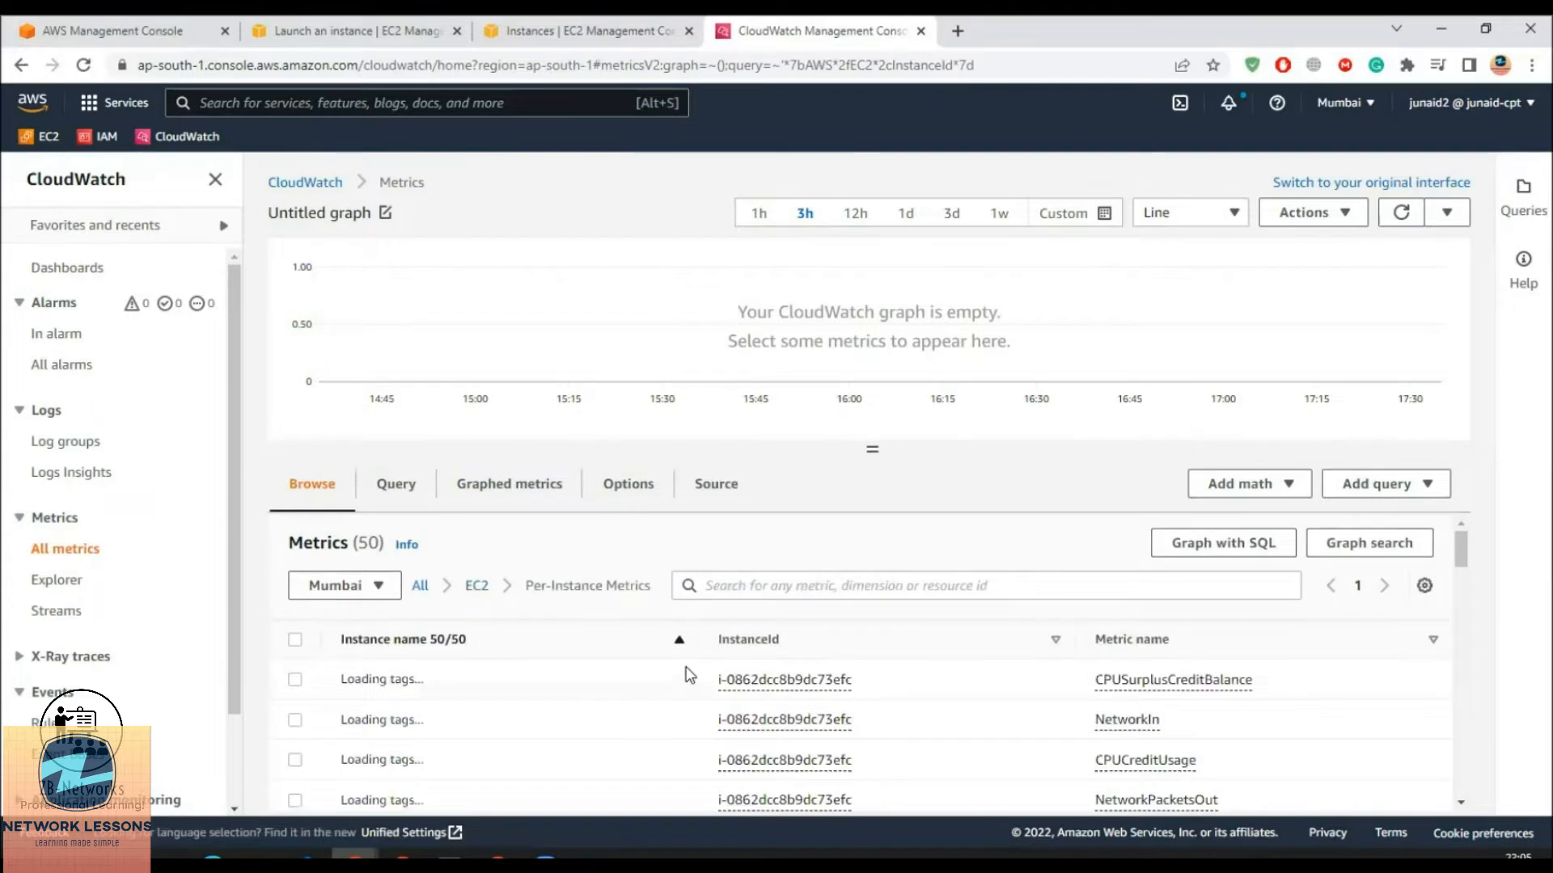
scroll(808, 696, up, 1)
click(790, 586)
key(ctrl+v)
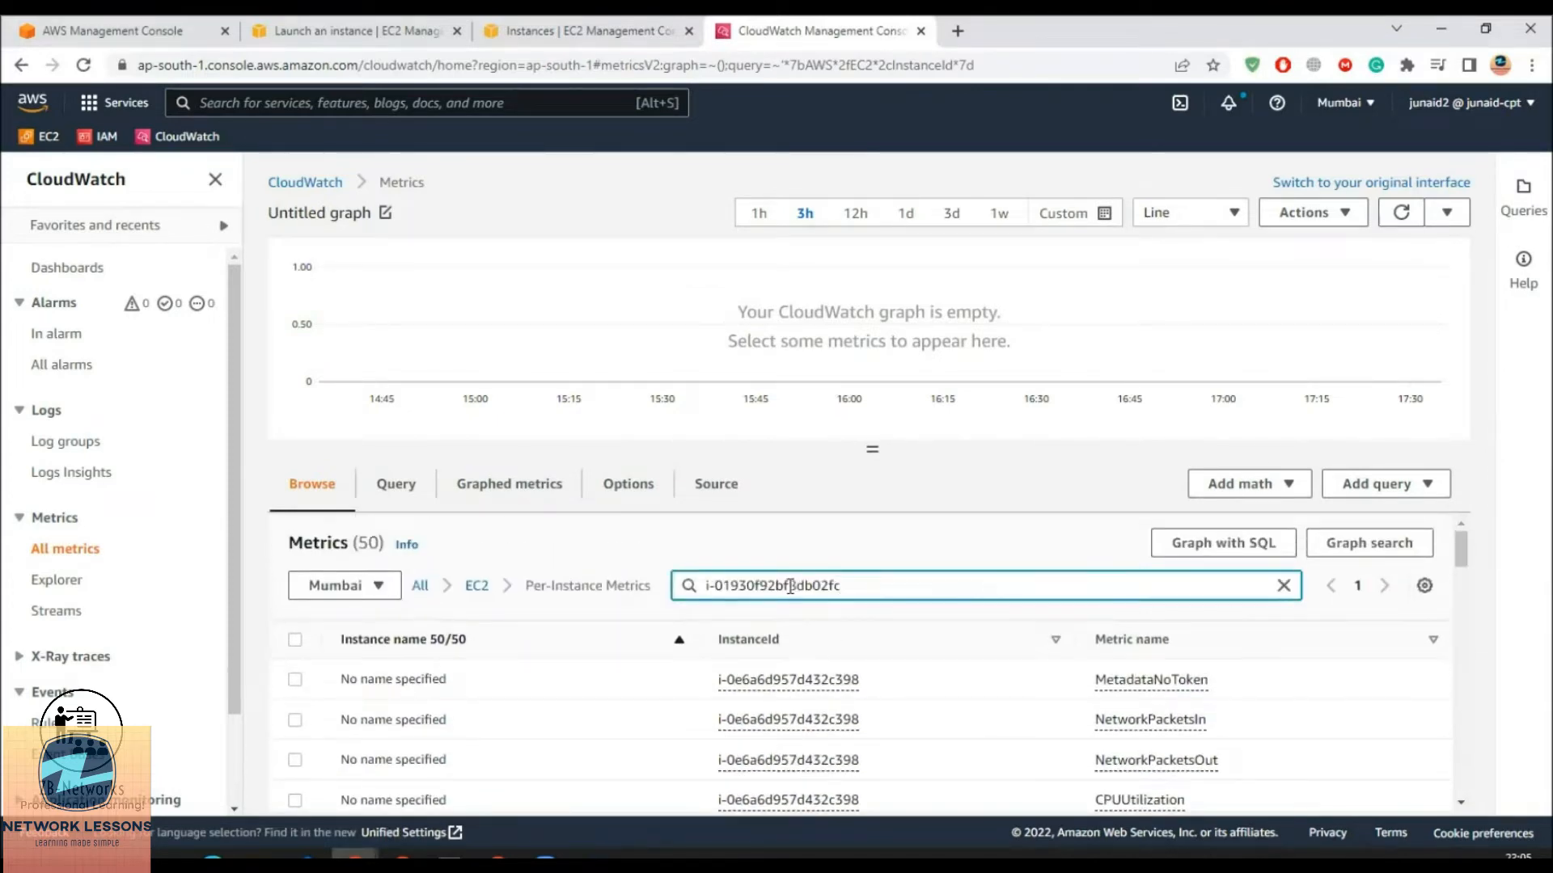
key(Return)
scroll(823, 696, down, 1)
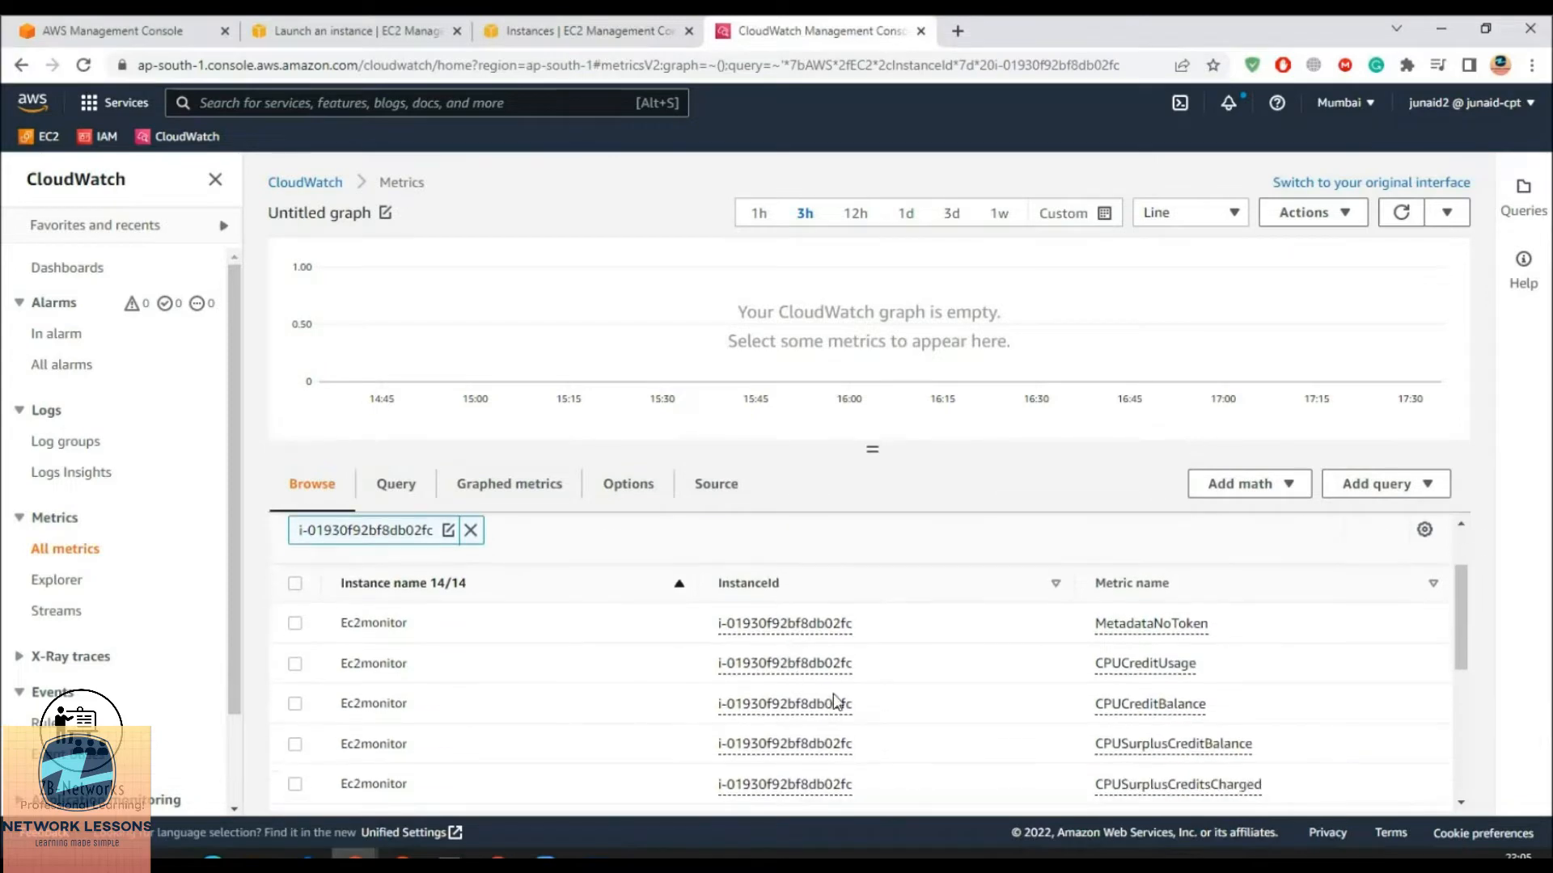
scroll(841, 699, down, 5)
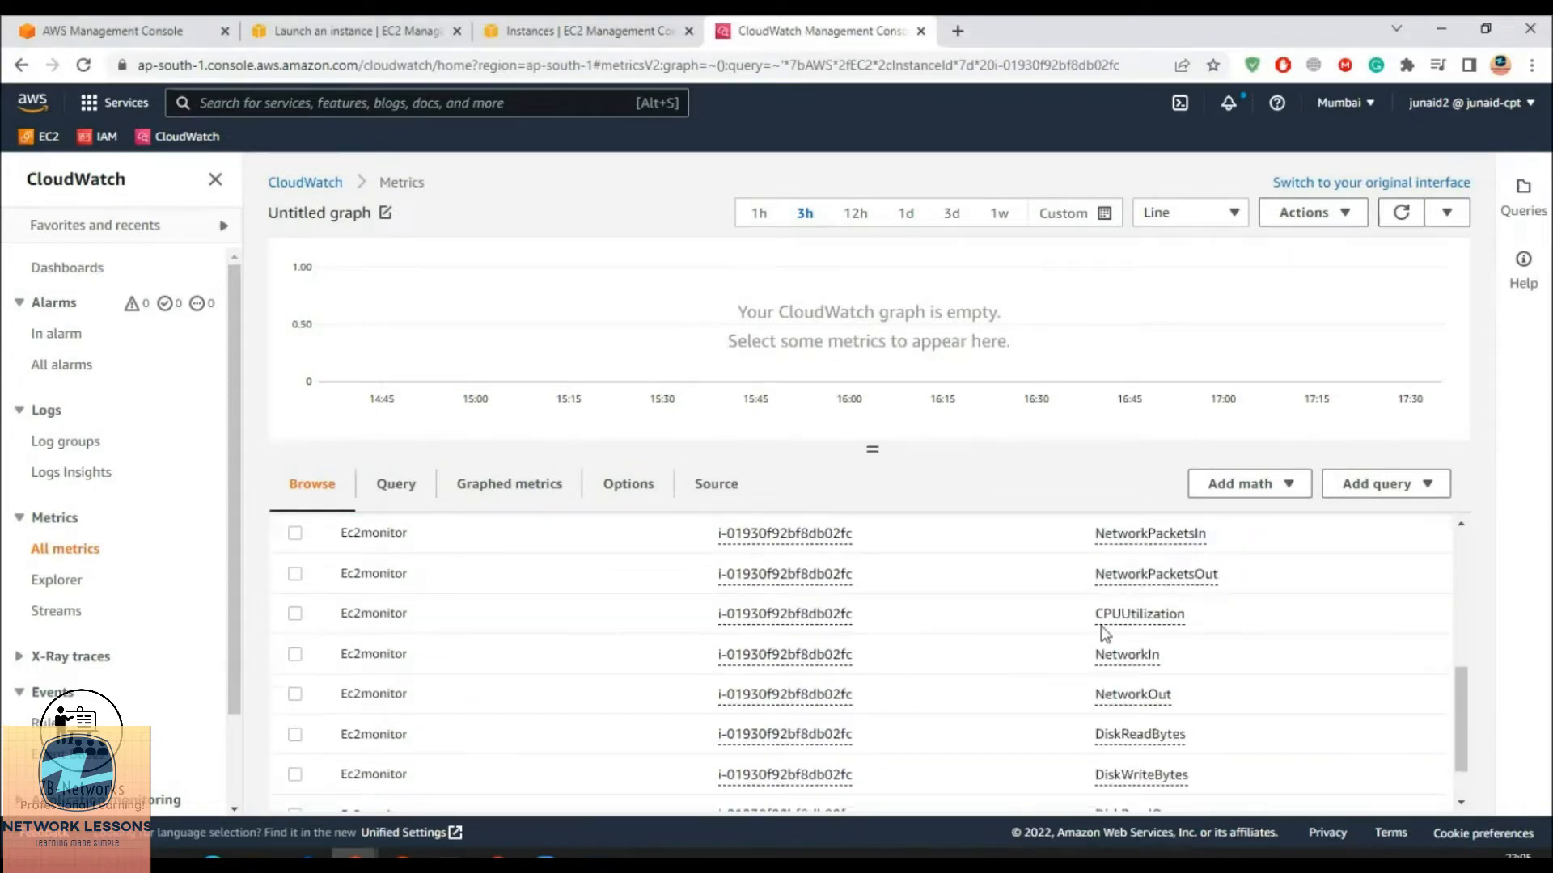
click(295, 614)
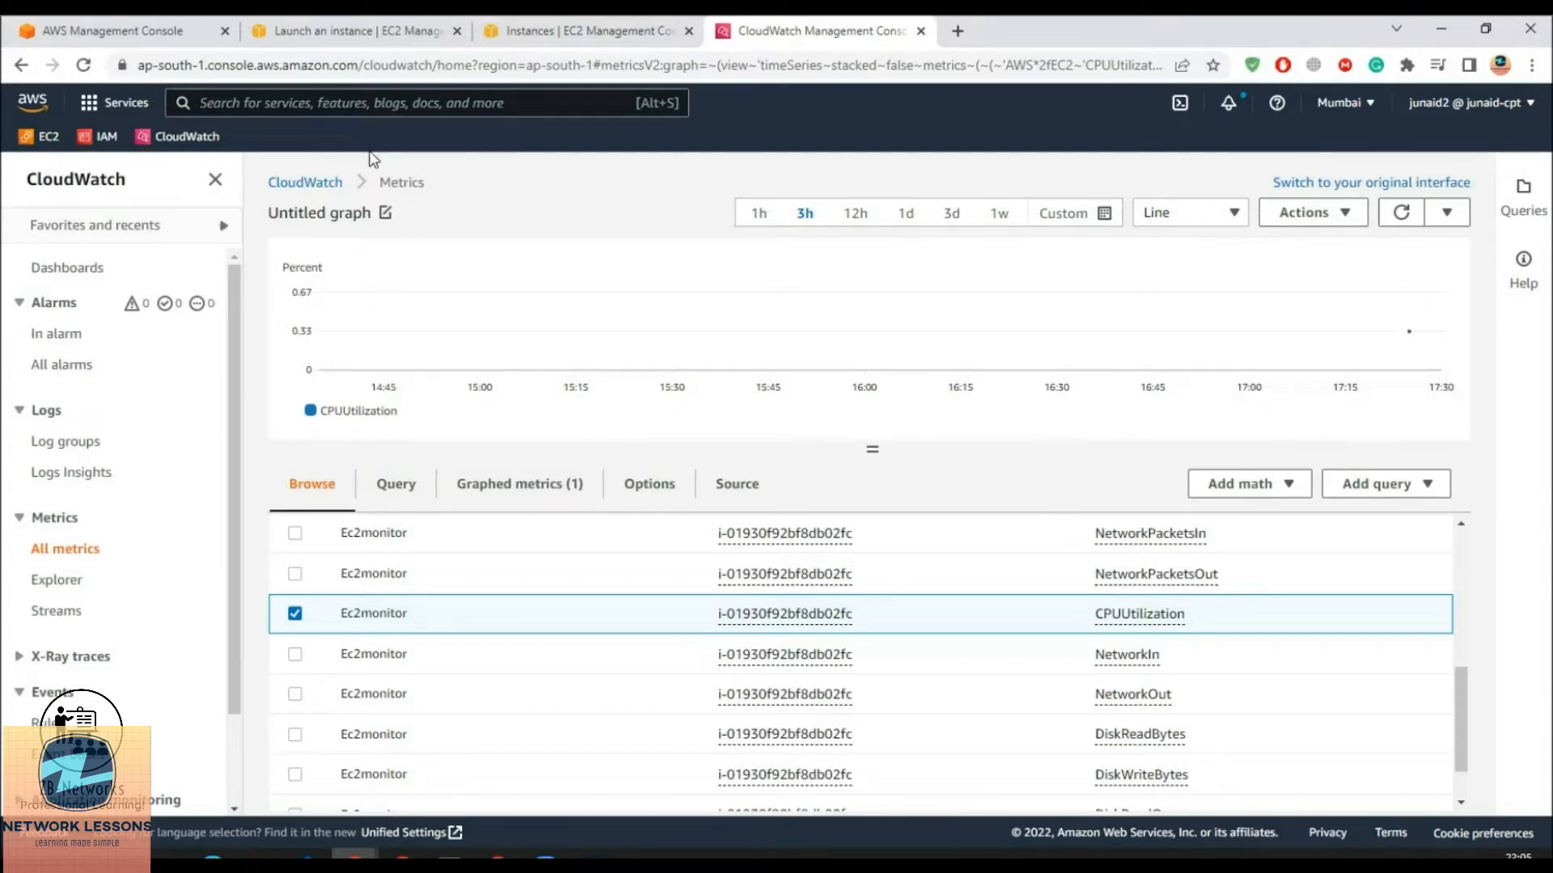
click(249, 101)
text(SNS)
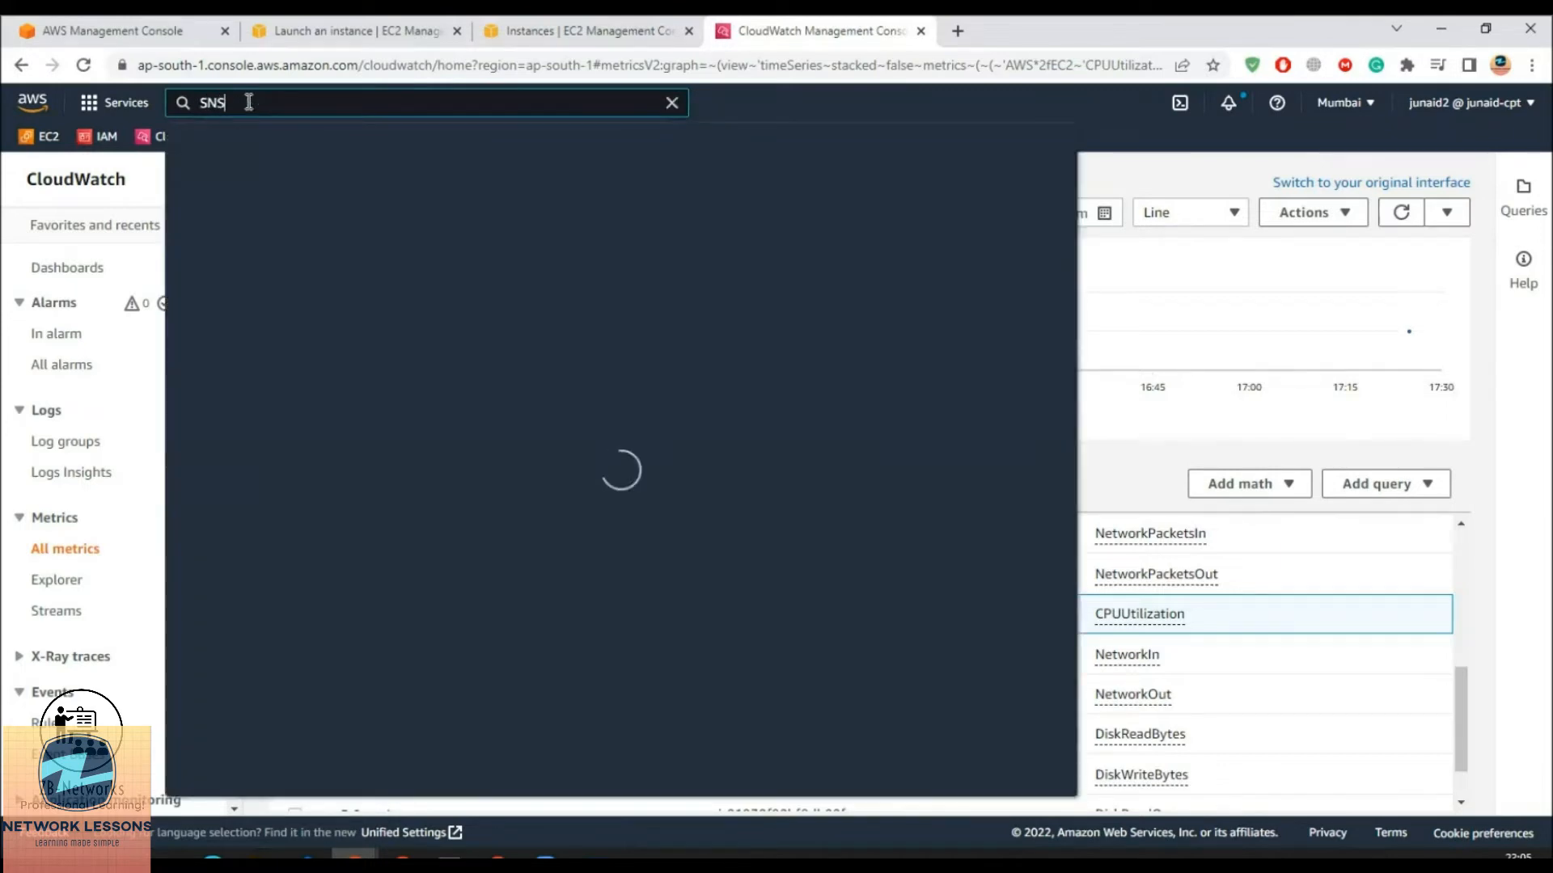
Open the Simple Notification Service console and go to its homepage
ctrl+click(531, 255)
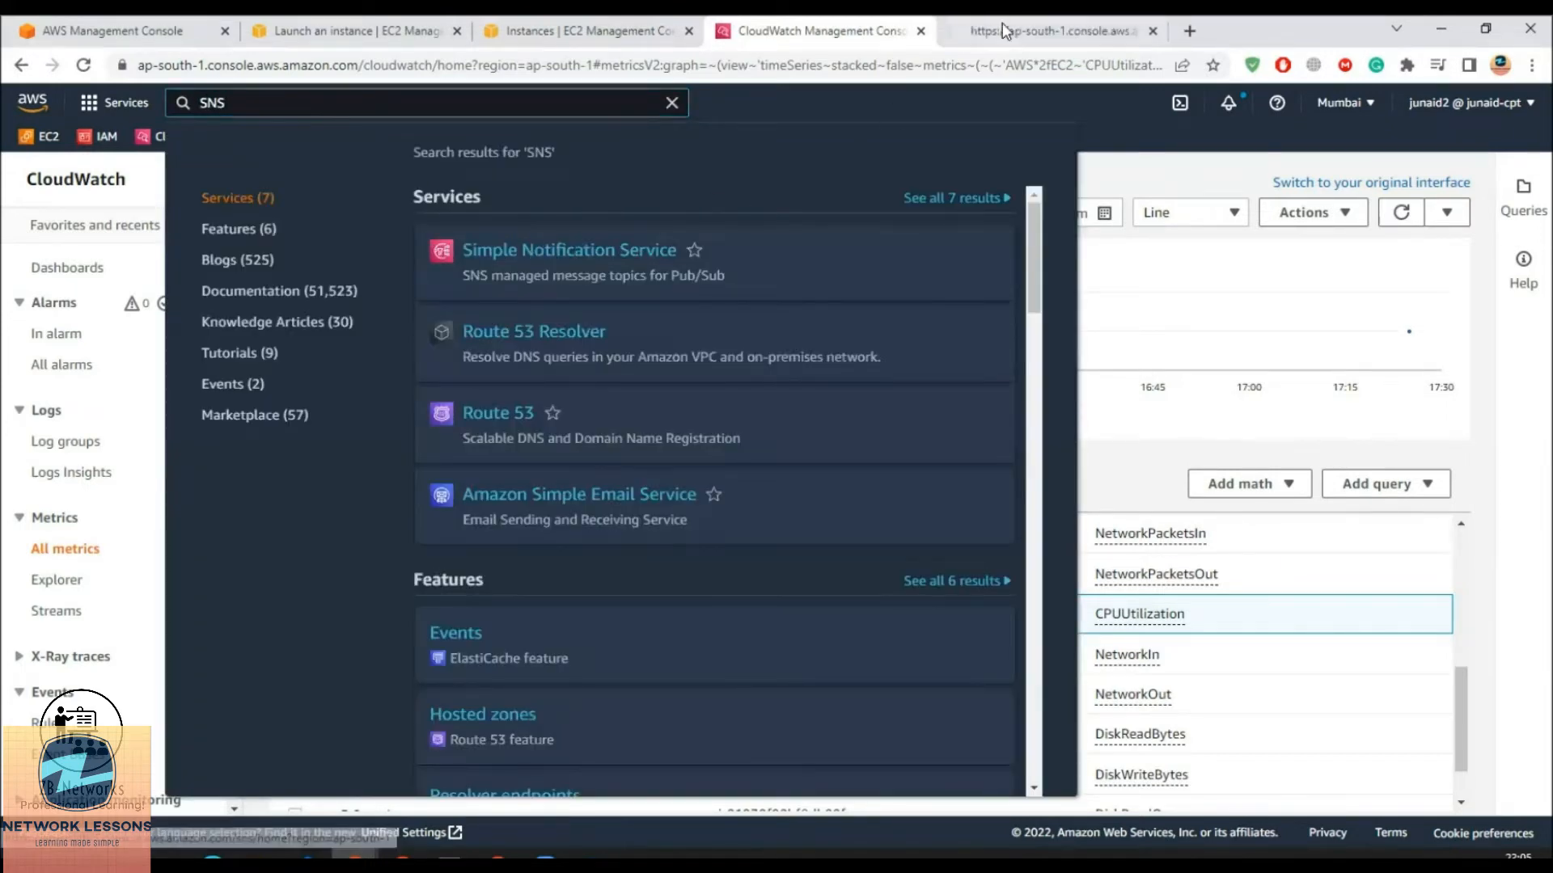
click(1002, 25)
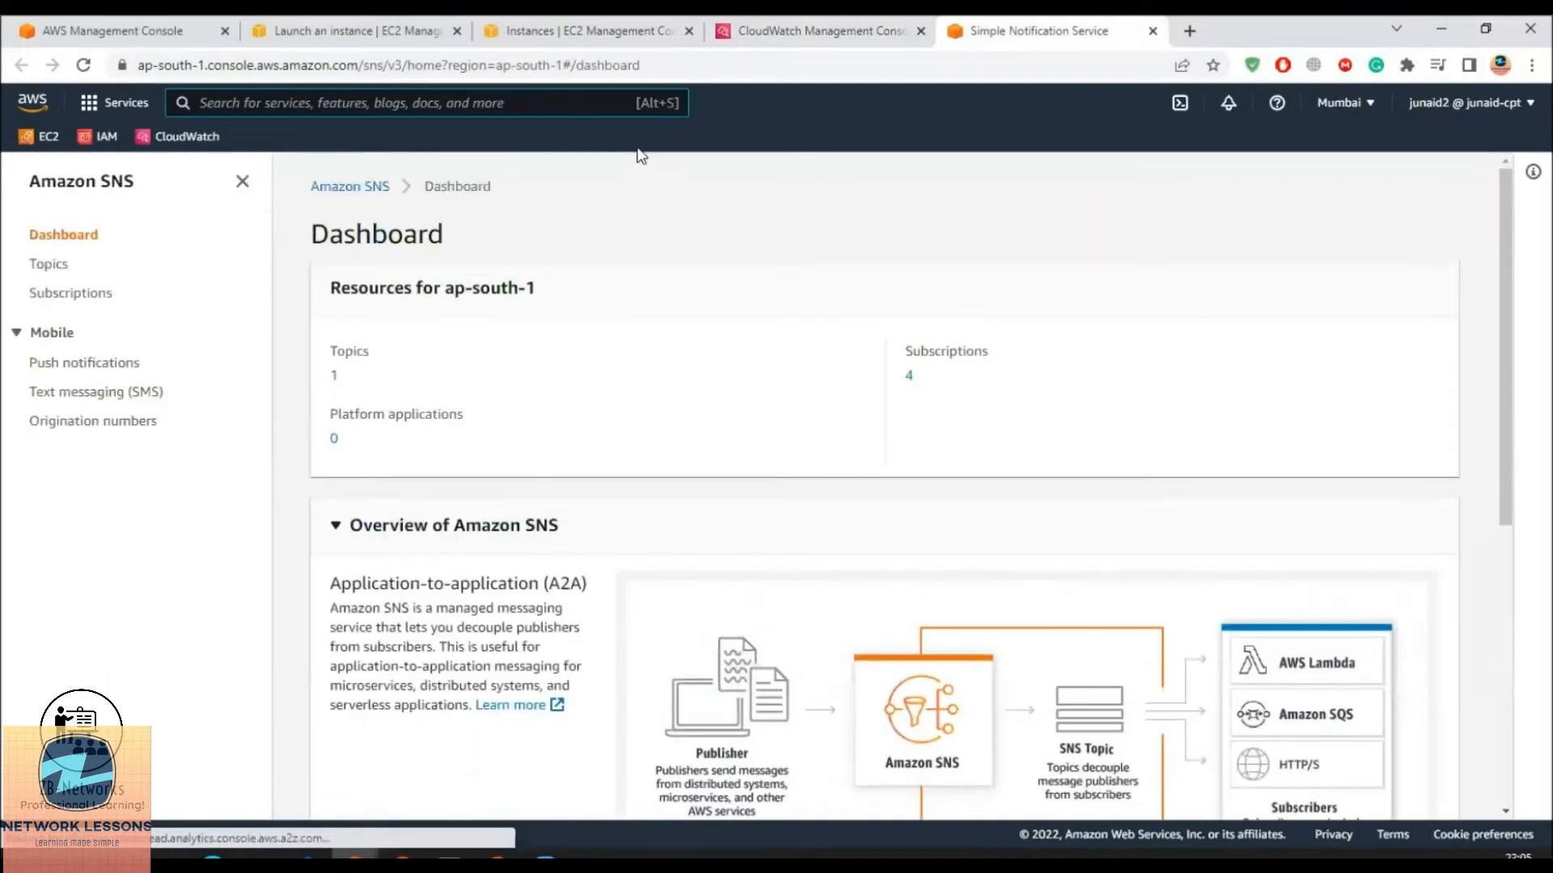
click(827, 38)
click(1066, 39)
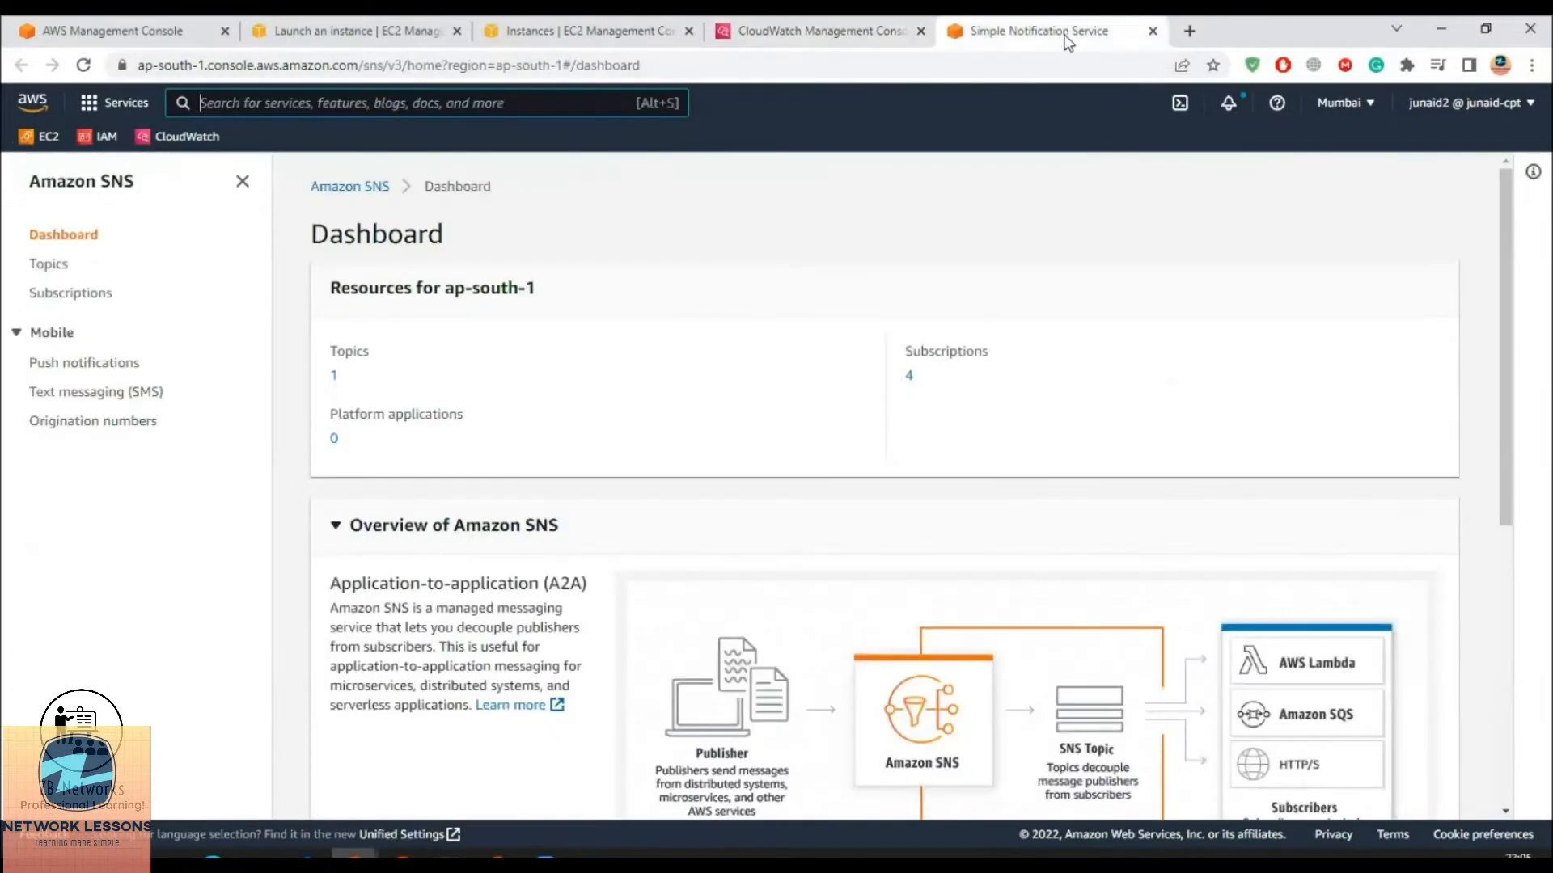
click(48, 264)
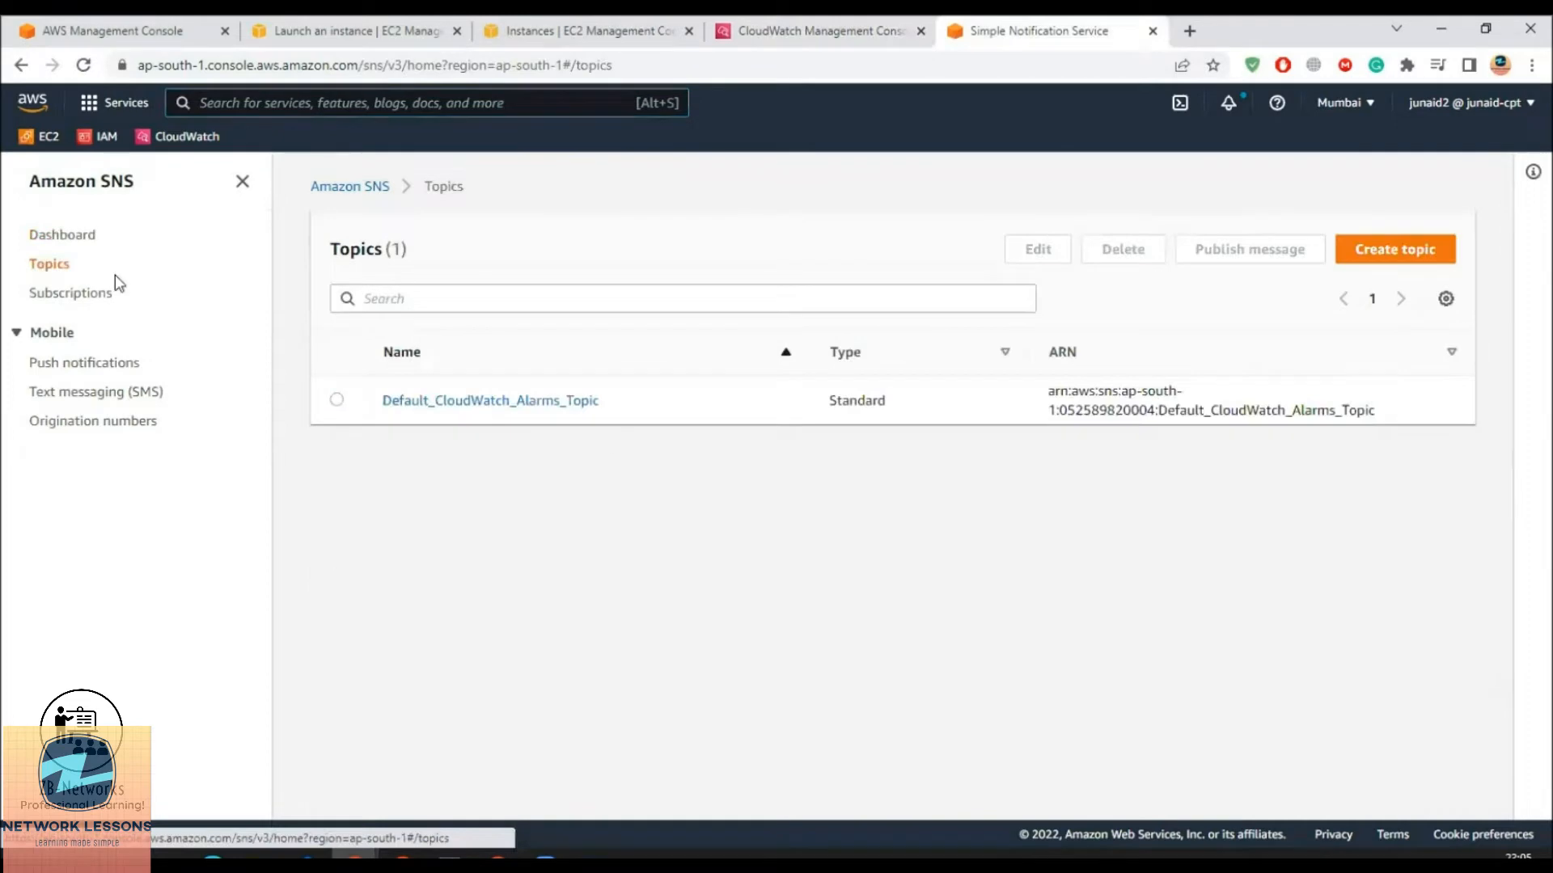
click(61, 236)
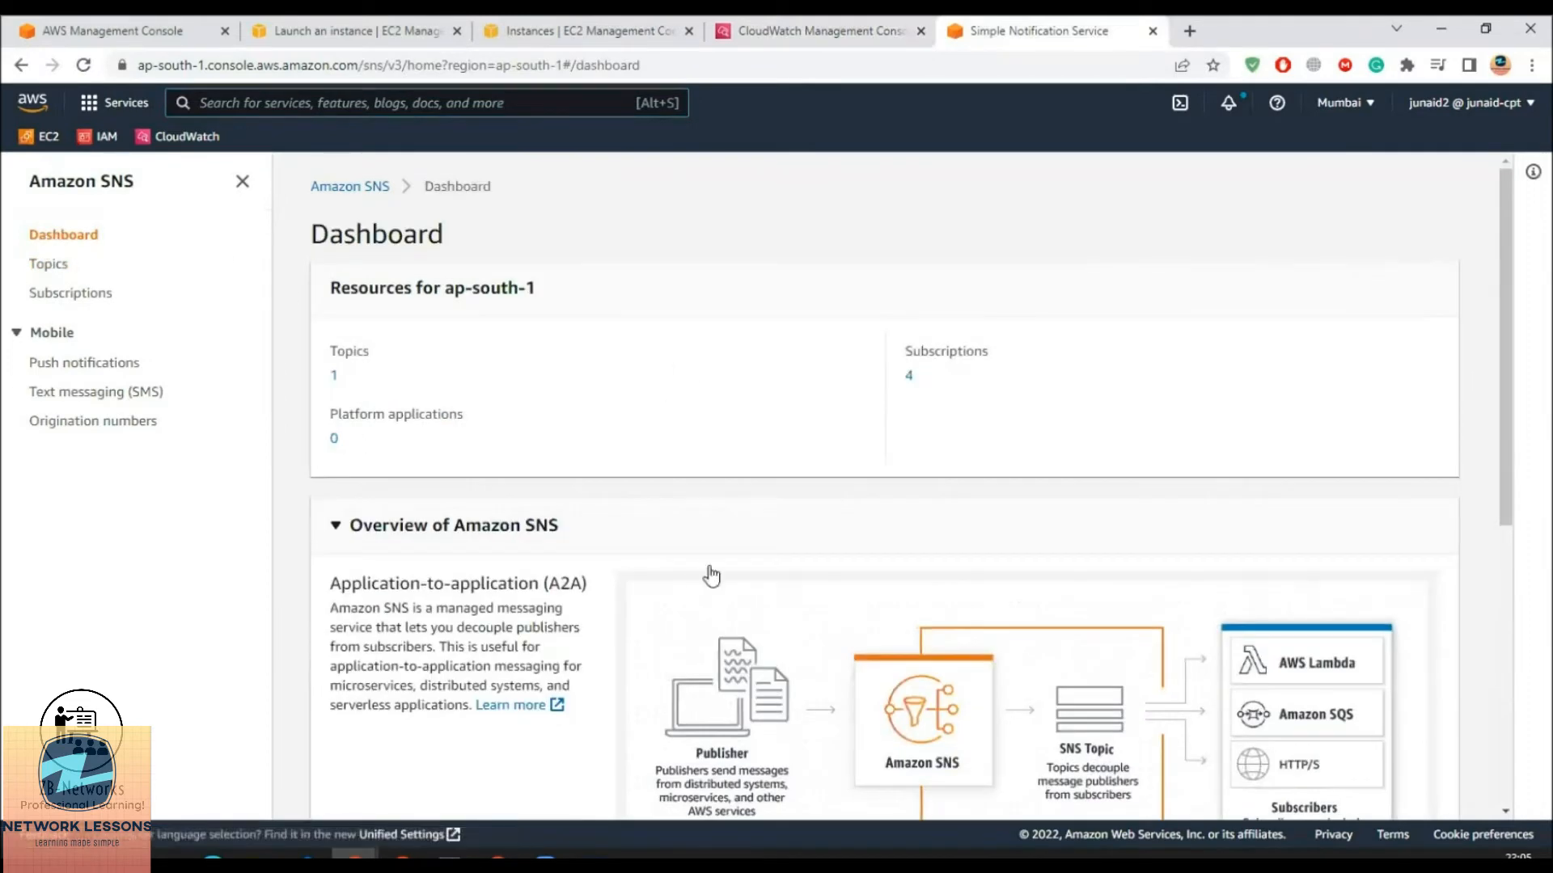
click(86, 181)
Create a Standard SNS topic named Myservermonitor
click(962, 403)
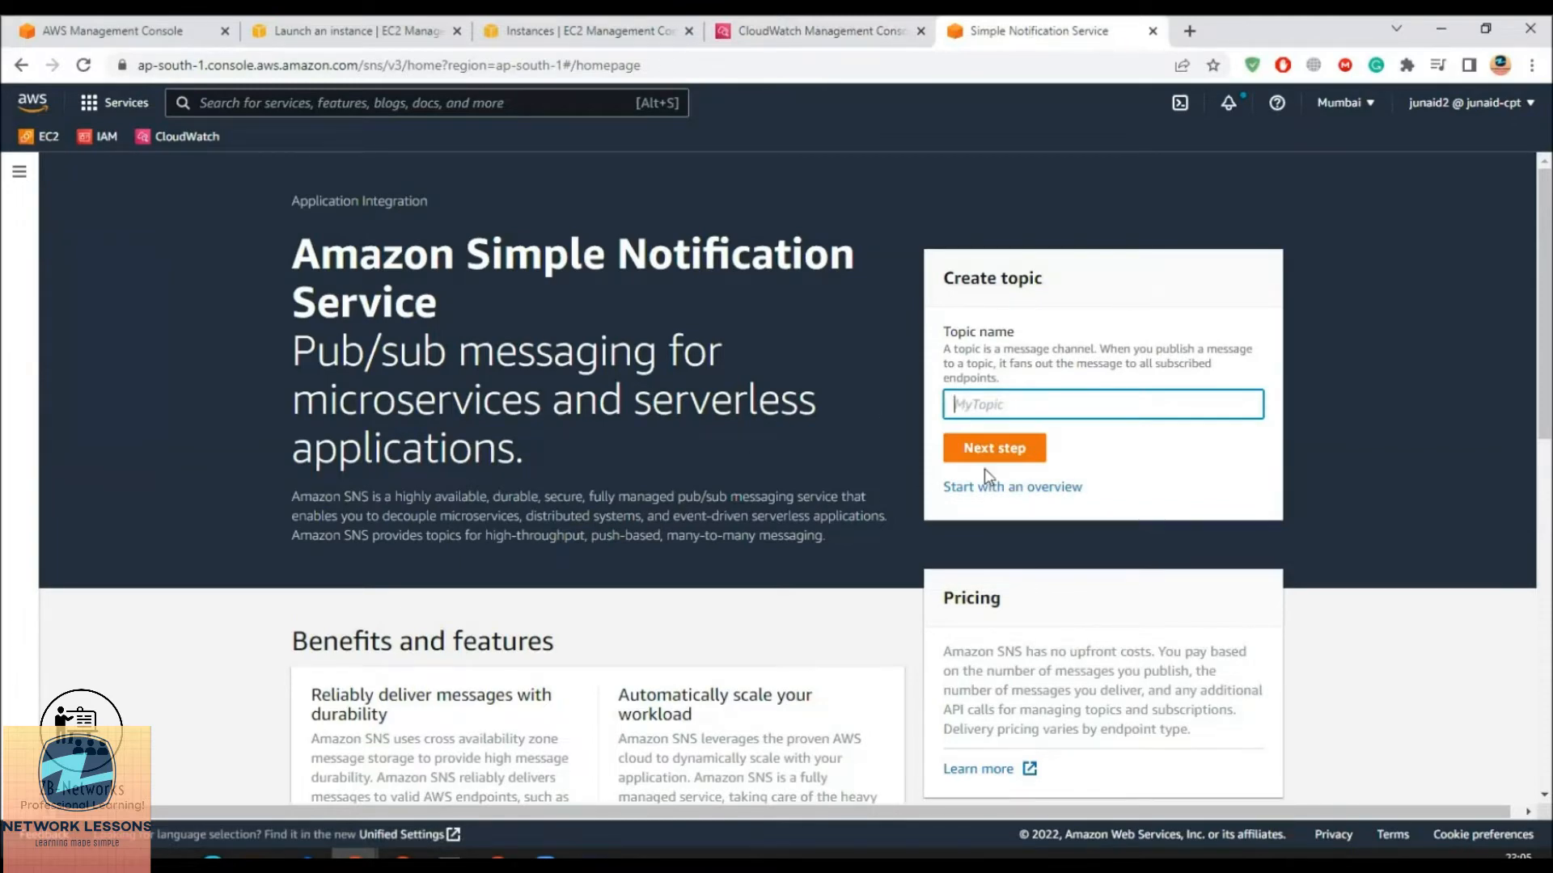
text(M)
click(1001, 447)
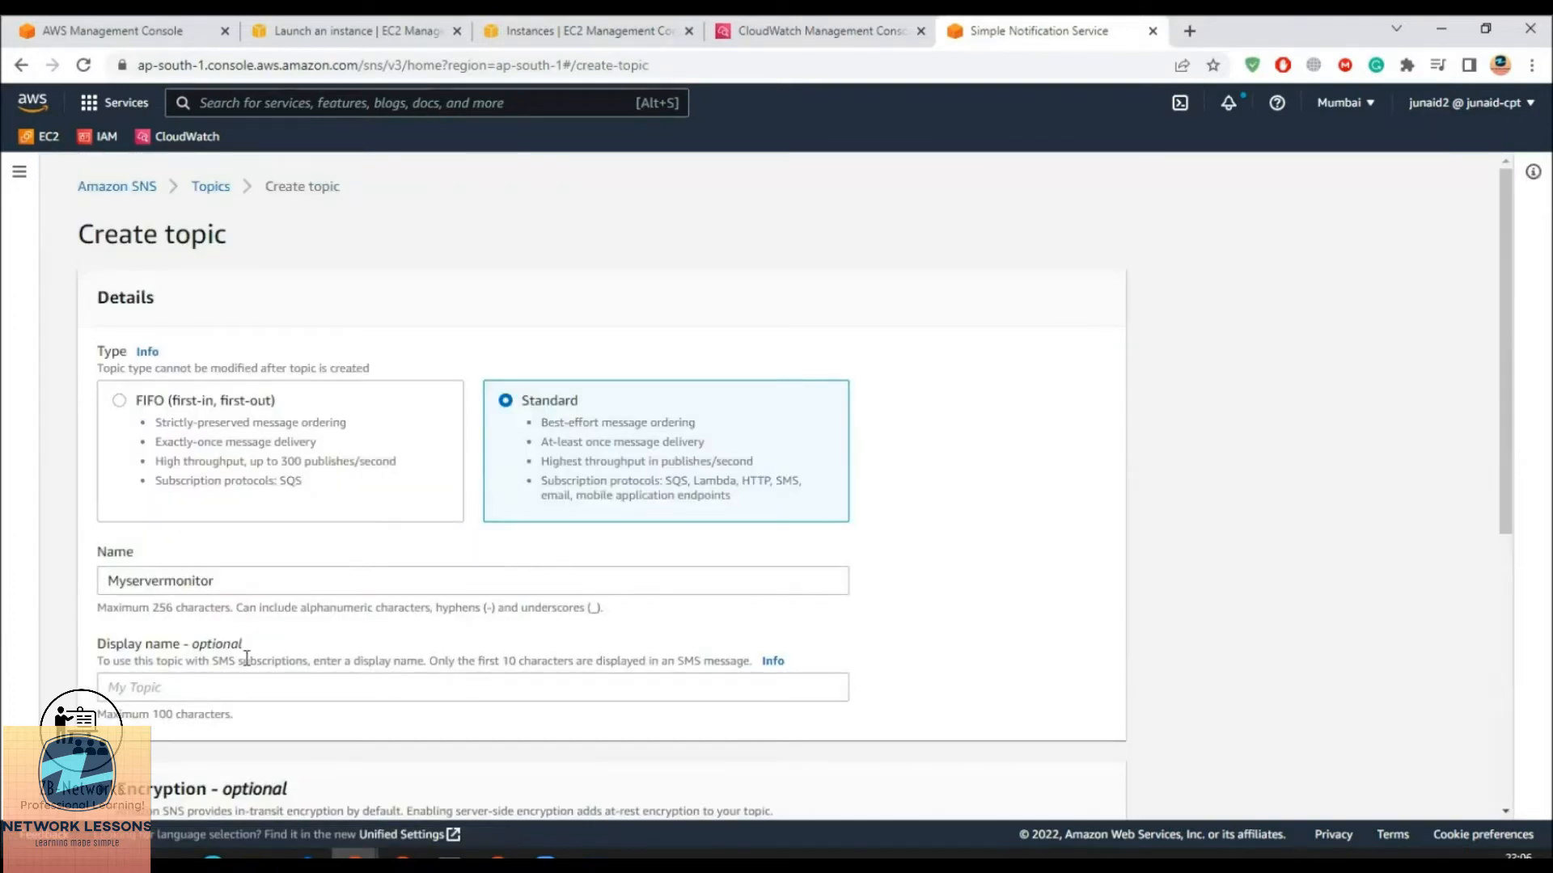
scroll(226, 639, down, 2)
click(184, 497)
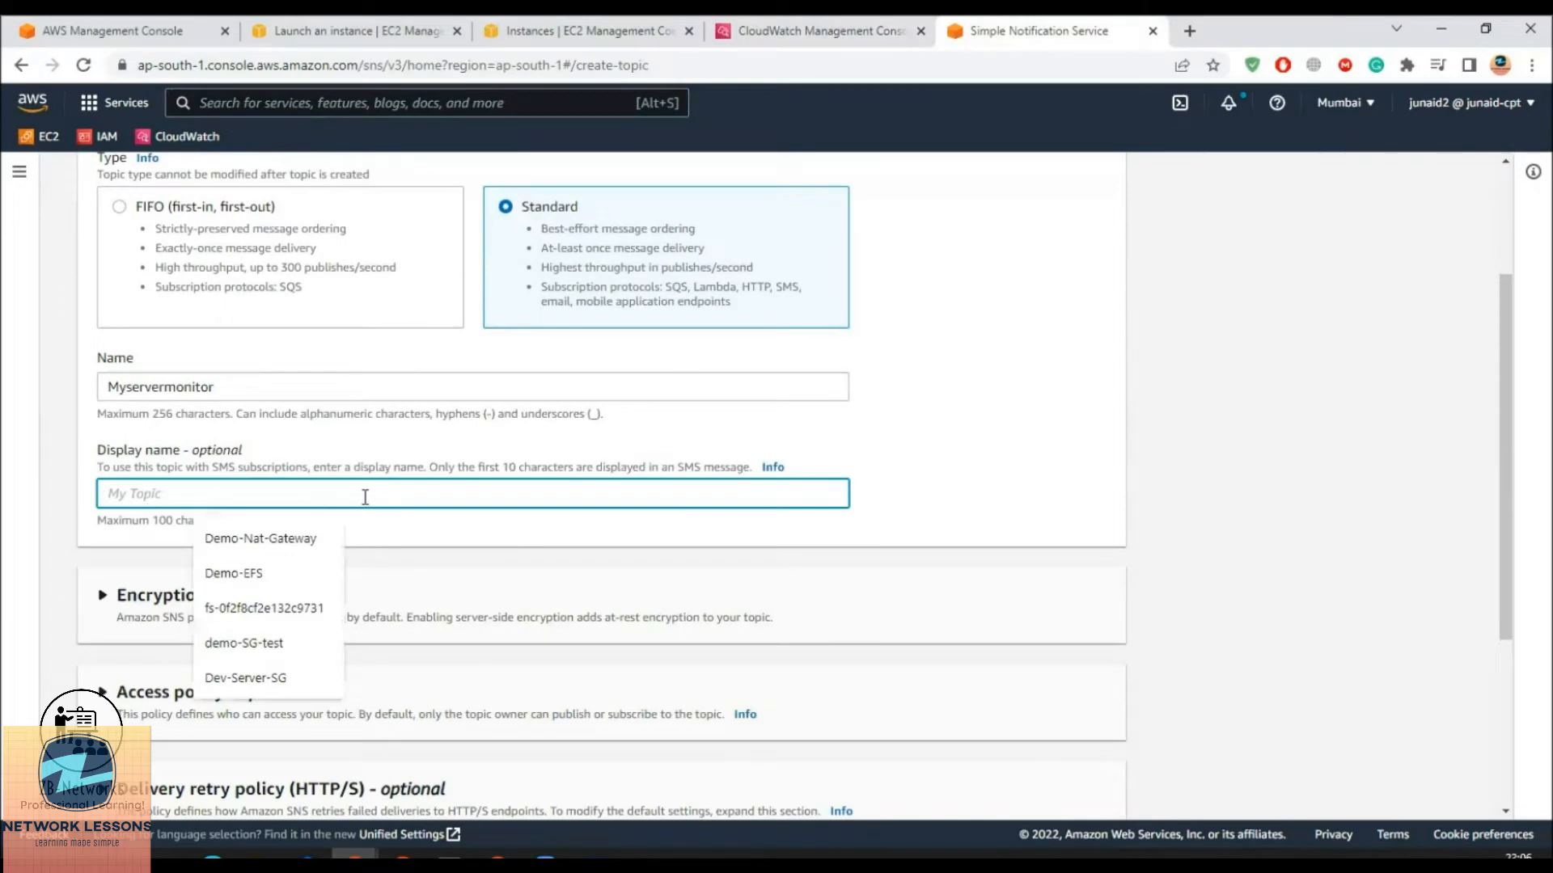
scroll(364, 497, down, 2)
scroll(245, 438, up, 3)
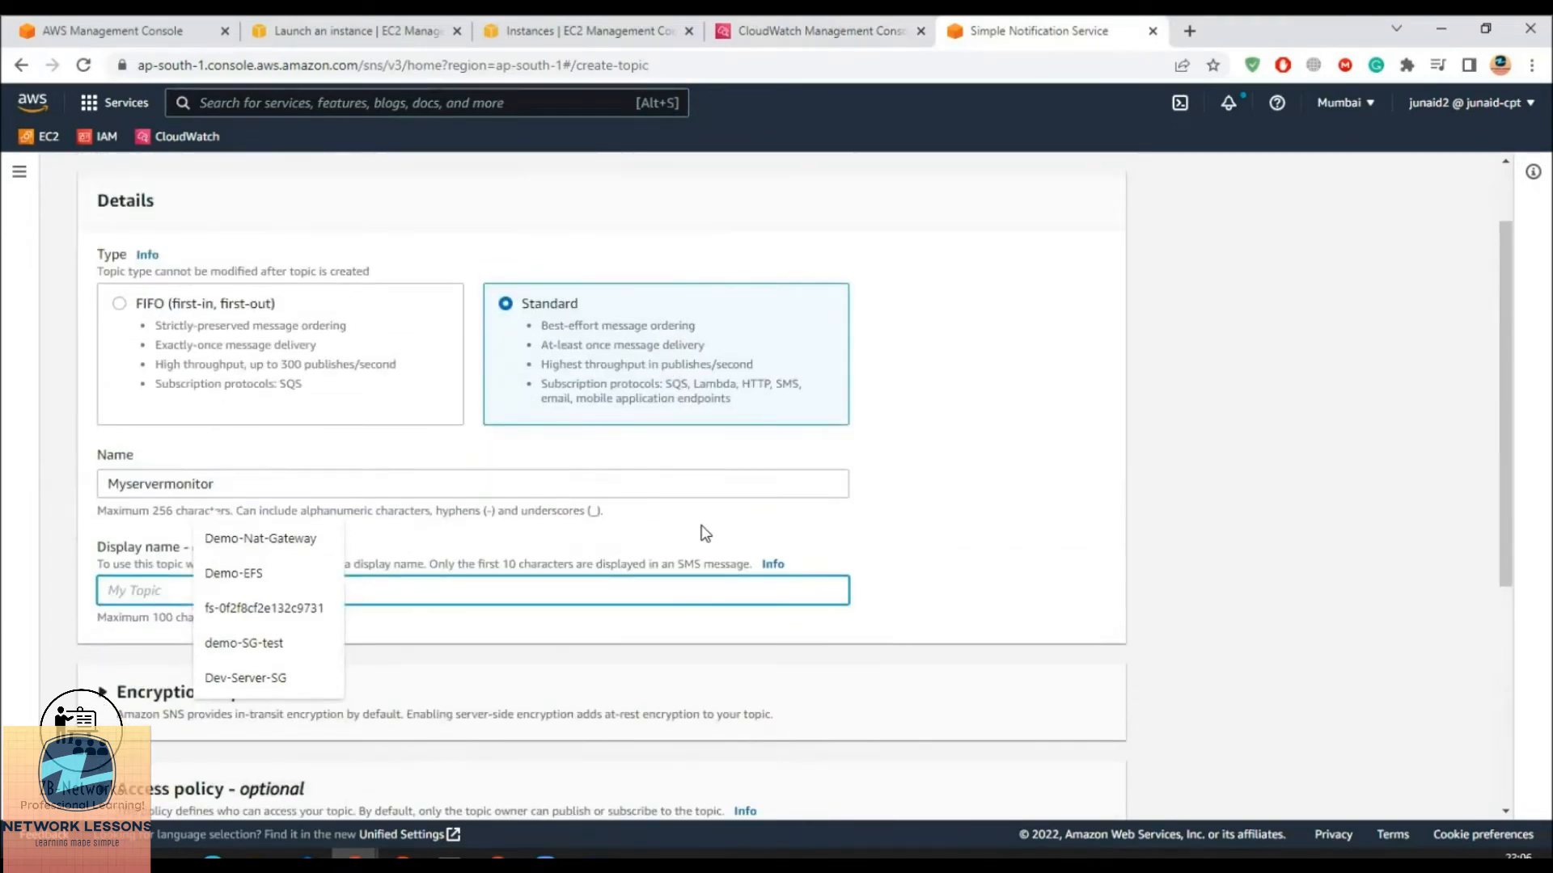
scroll(704, 530, down, 4)
click(1064, 794)
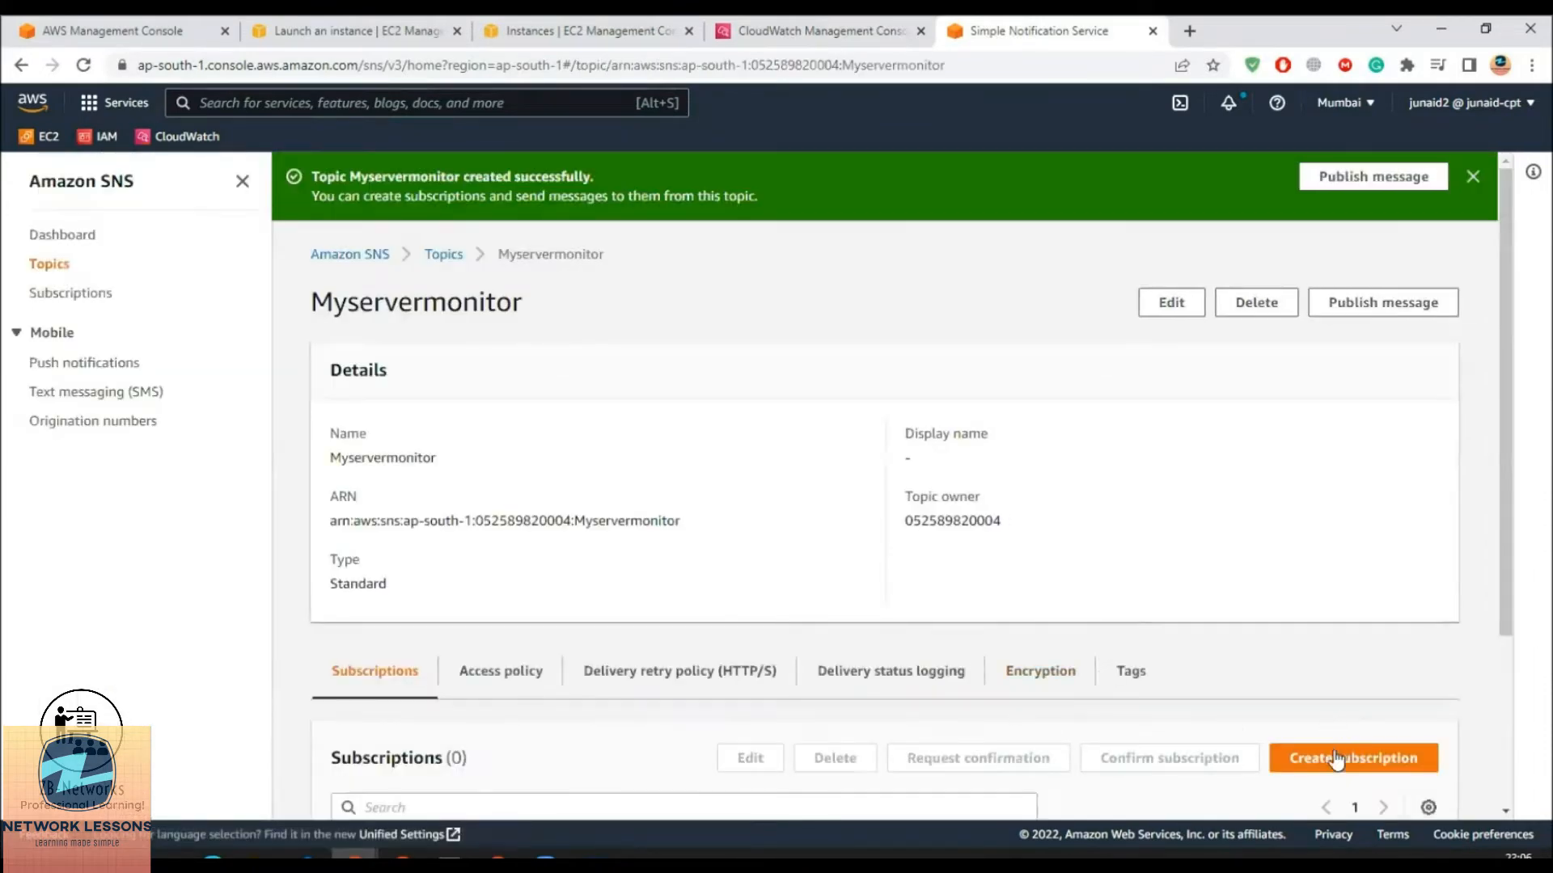
Dismiss the topic-created notice and open the Myservermonitor topic's details
scroll(969, 575, down, 3)
scroll(953, 483, up, 3)
click(1471, 177)
scroll(893, 554, down, 3)
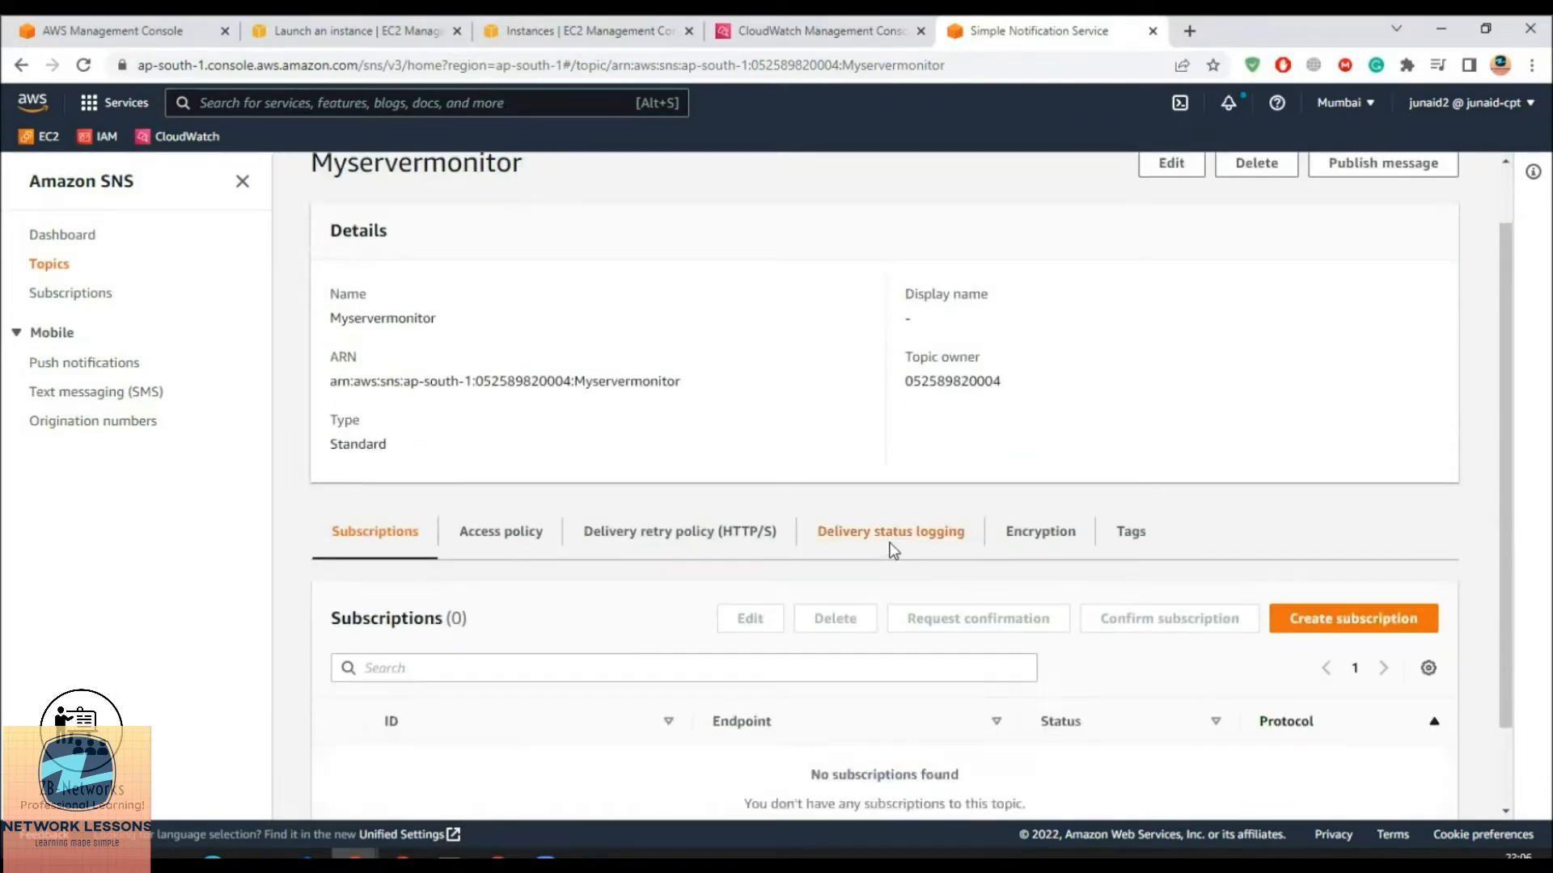
scroll(812, 567, up, 1)
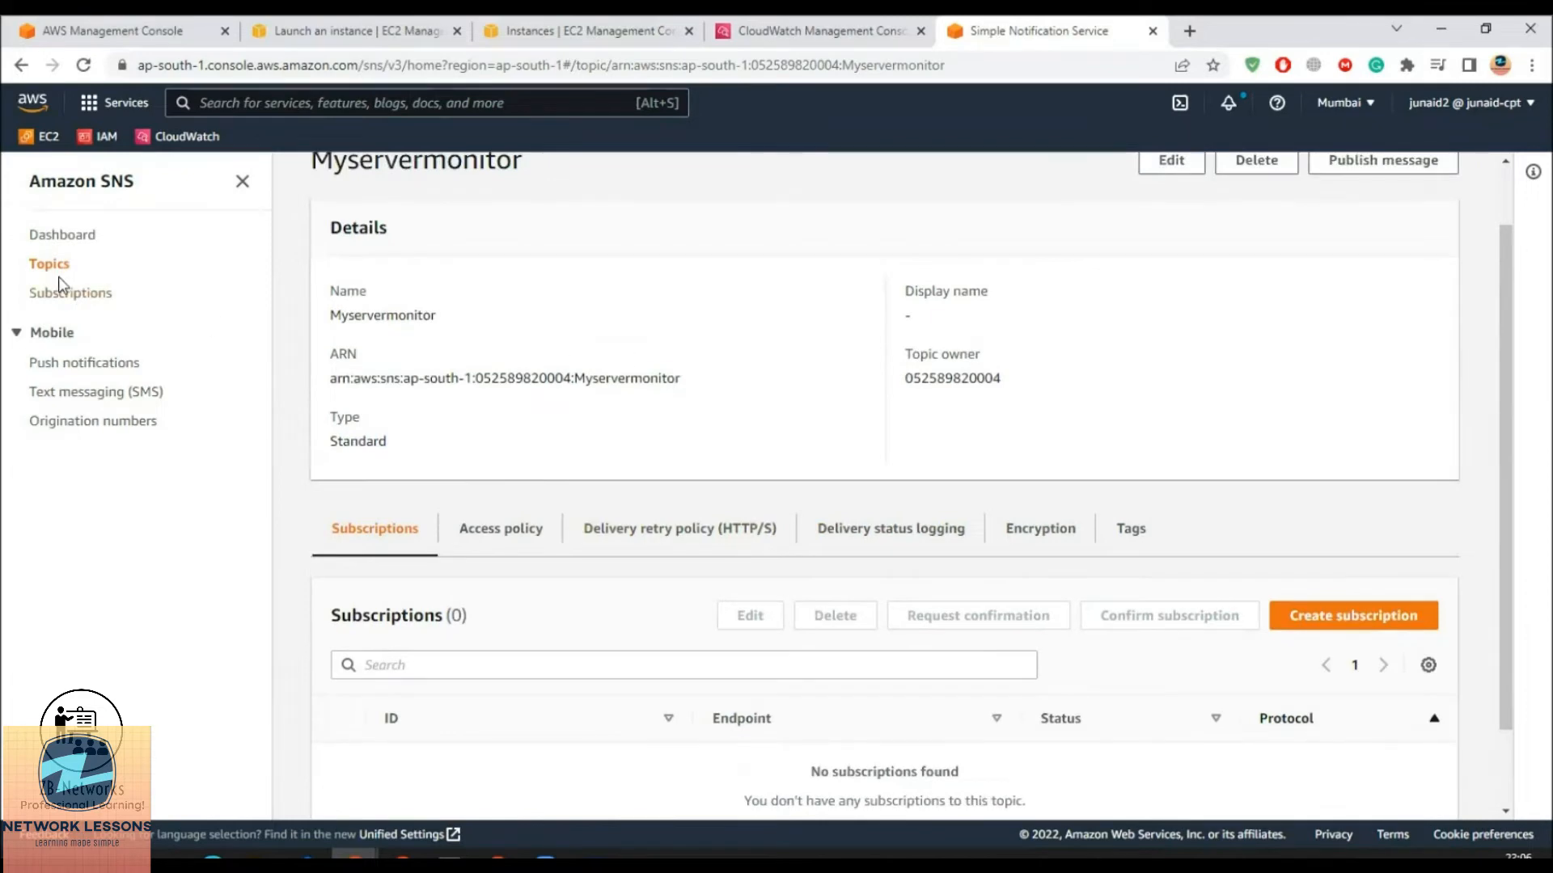
click(53, 267)
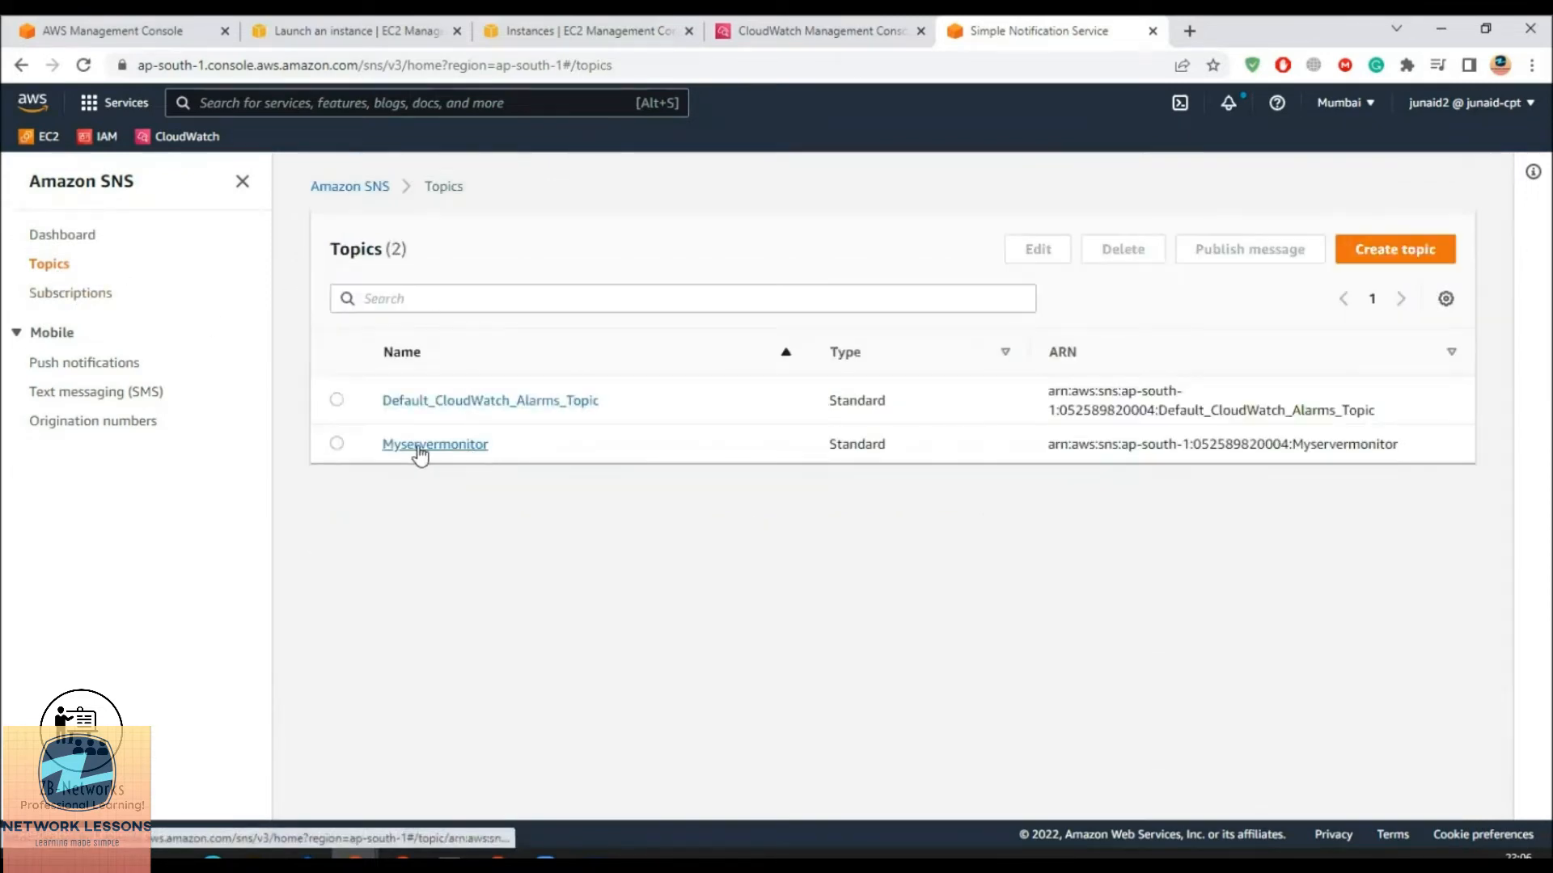
click(428, 445)
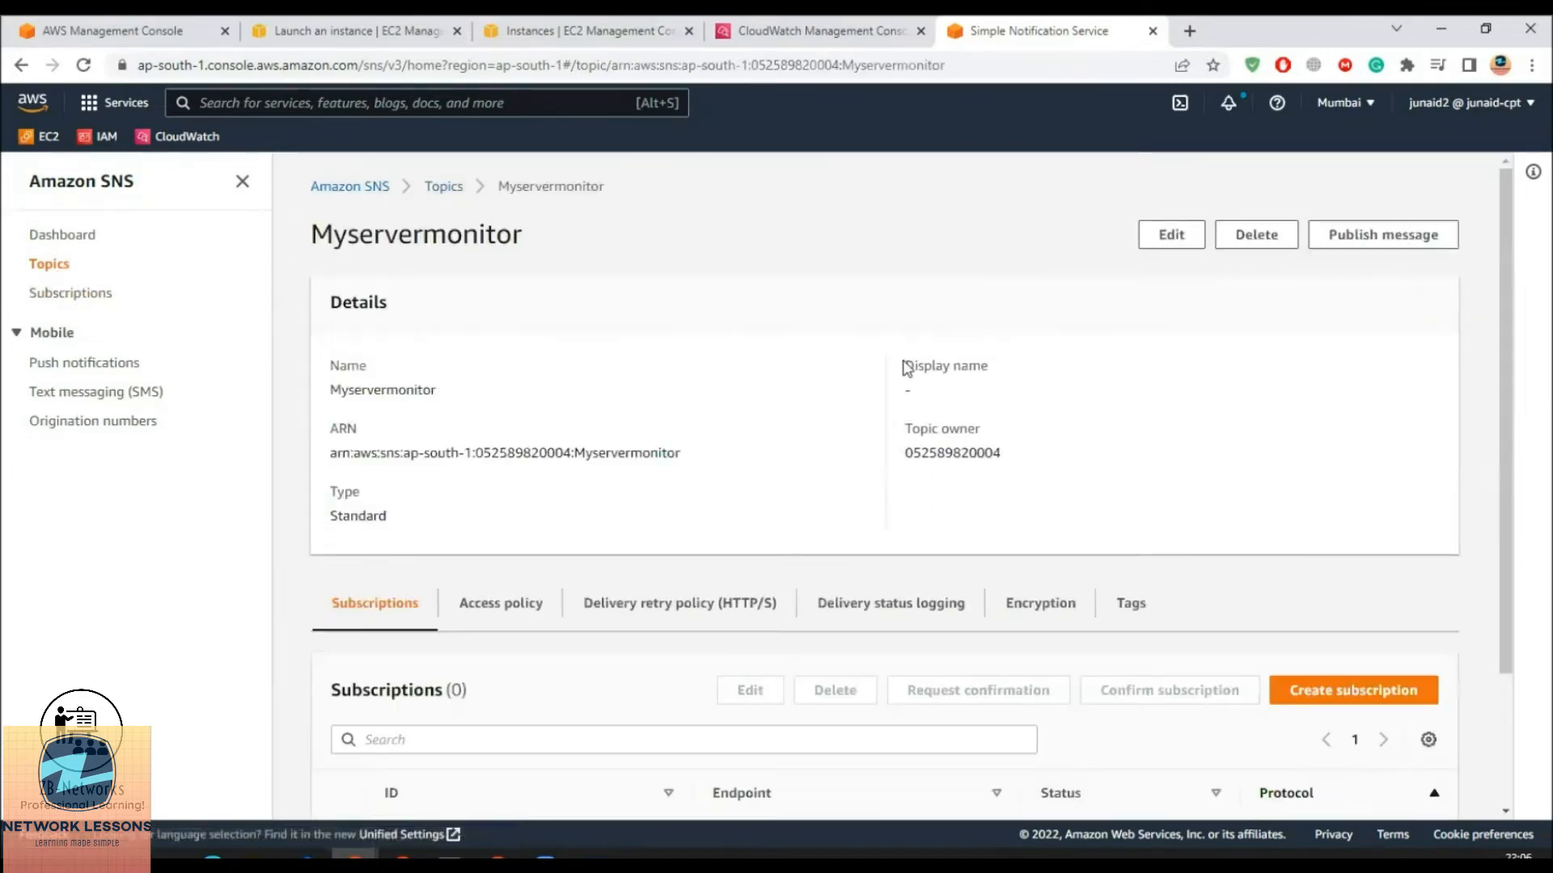
Create an Email subscription for the topic, entering the recipient's e-mail address as endpoint
scroll(1280, 719, down, 1)
click(1302, 595)
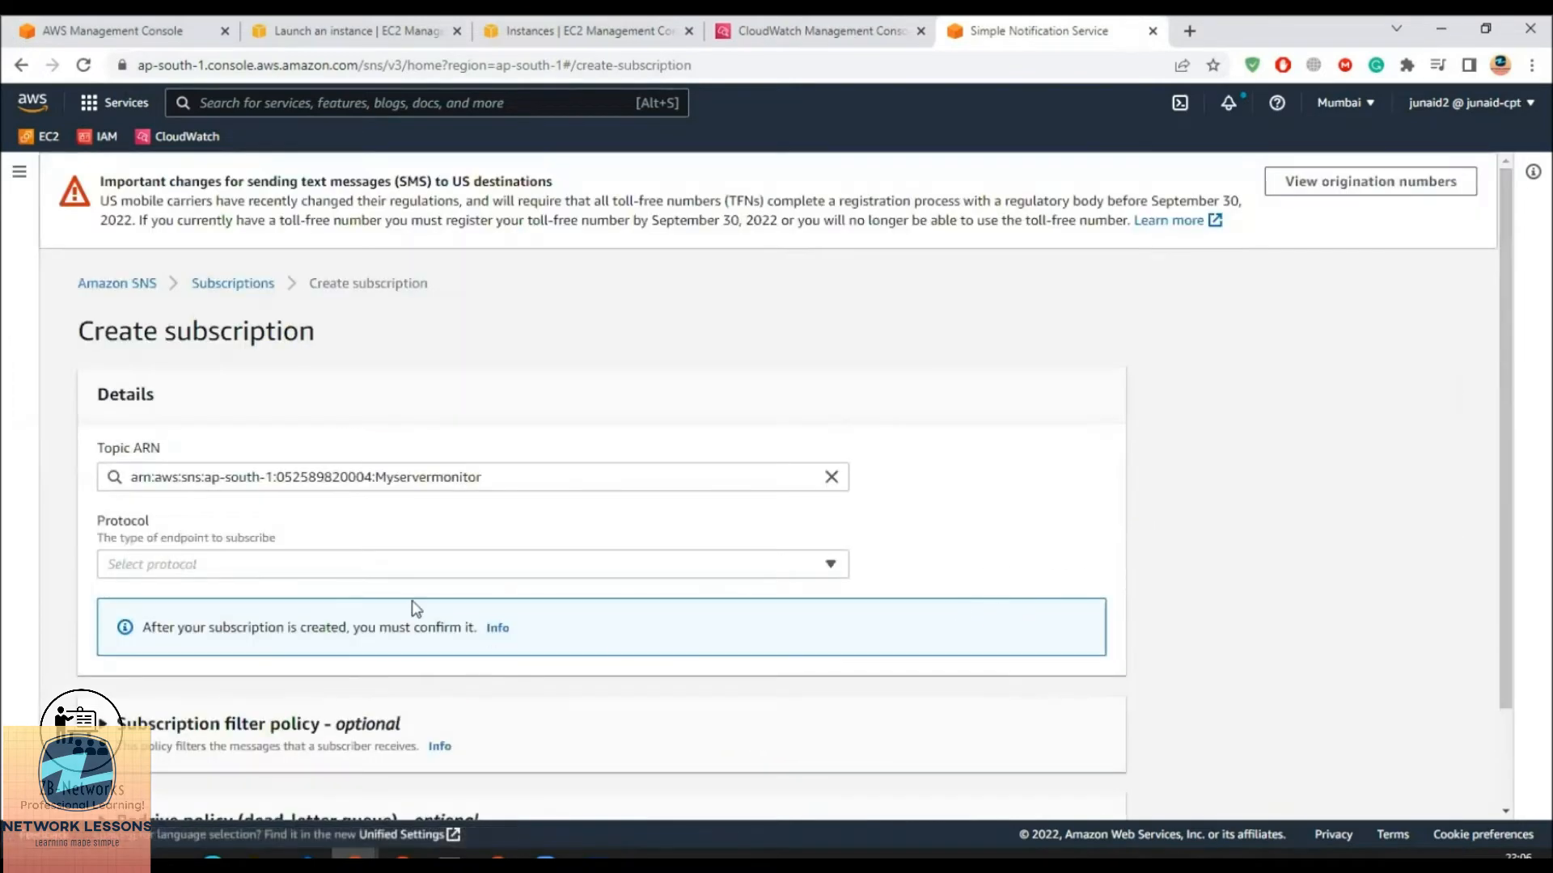
click(297, 565)
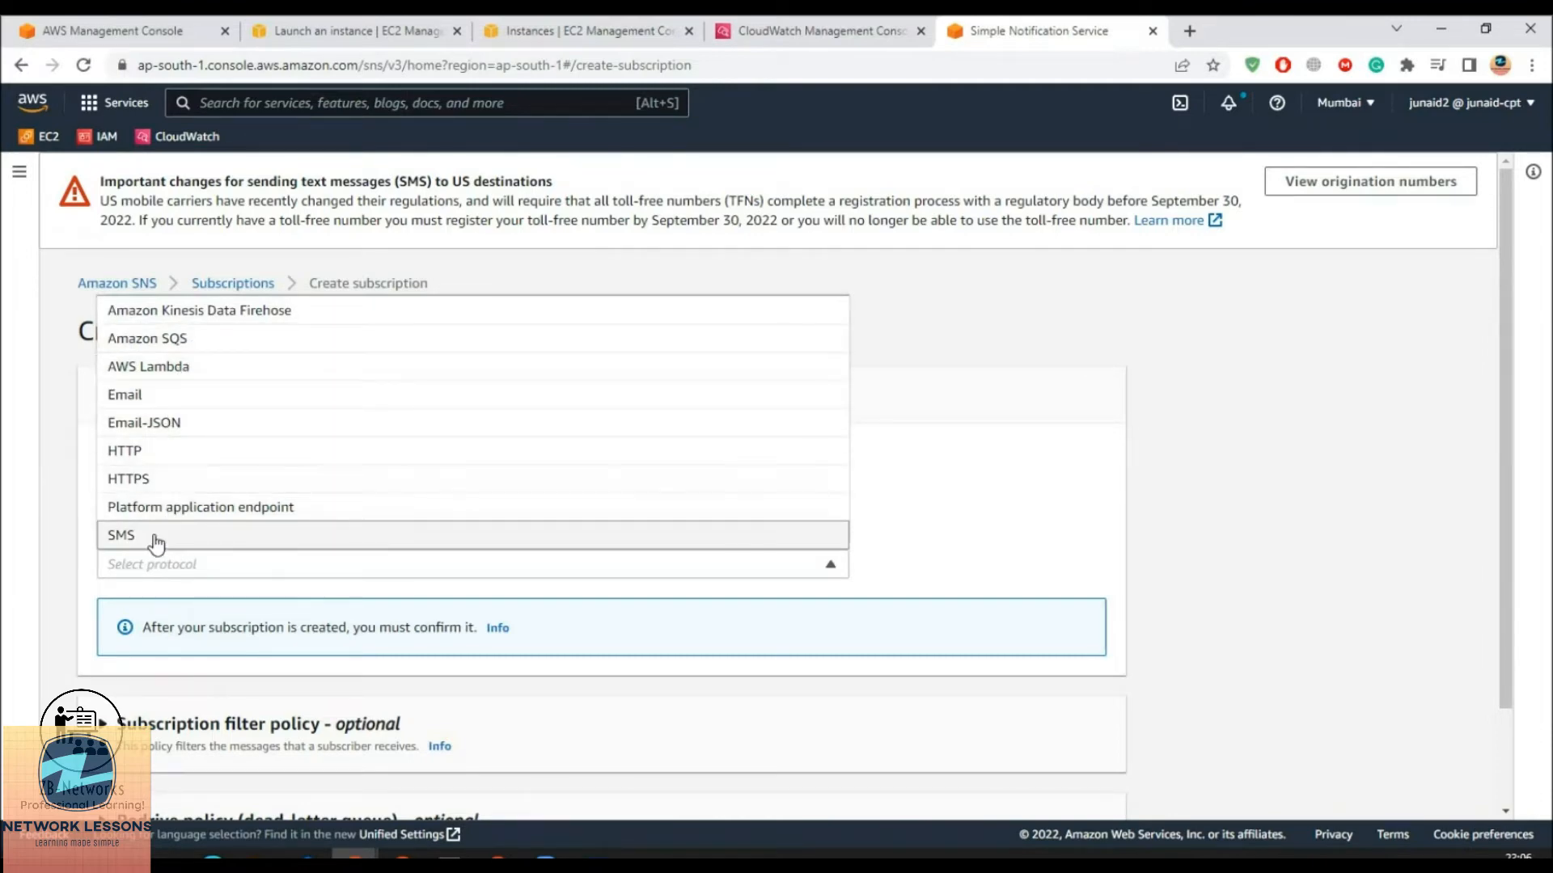
click(168, 404)
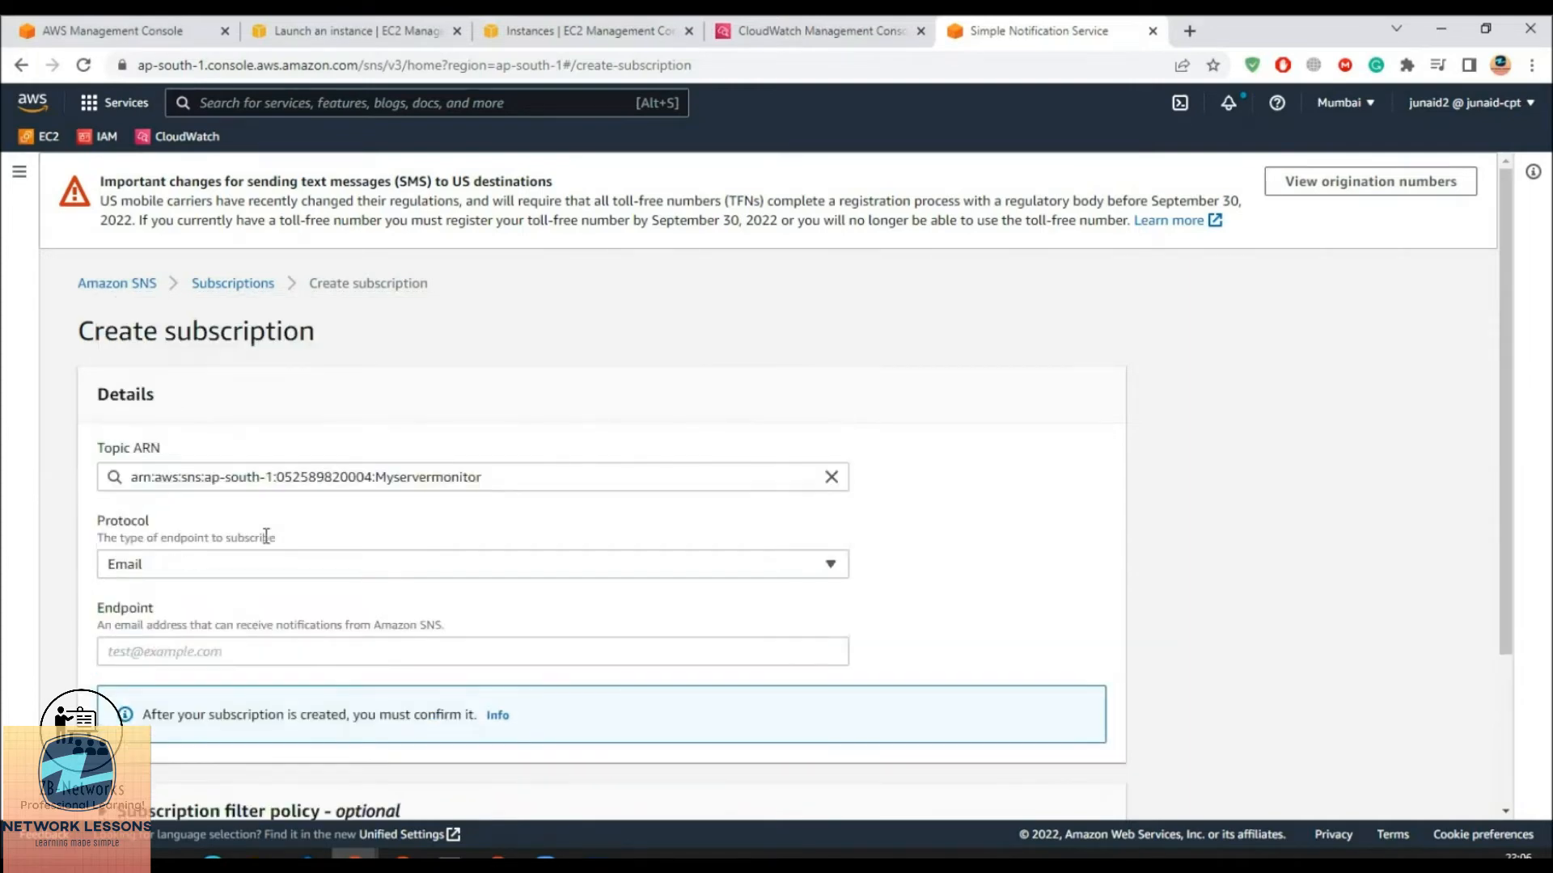
click(210, 650)
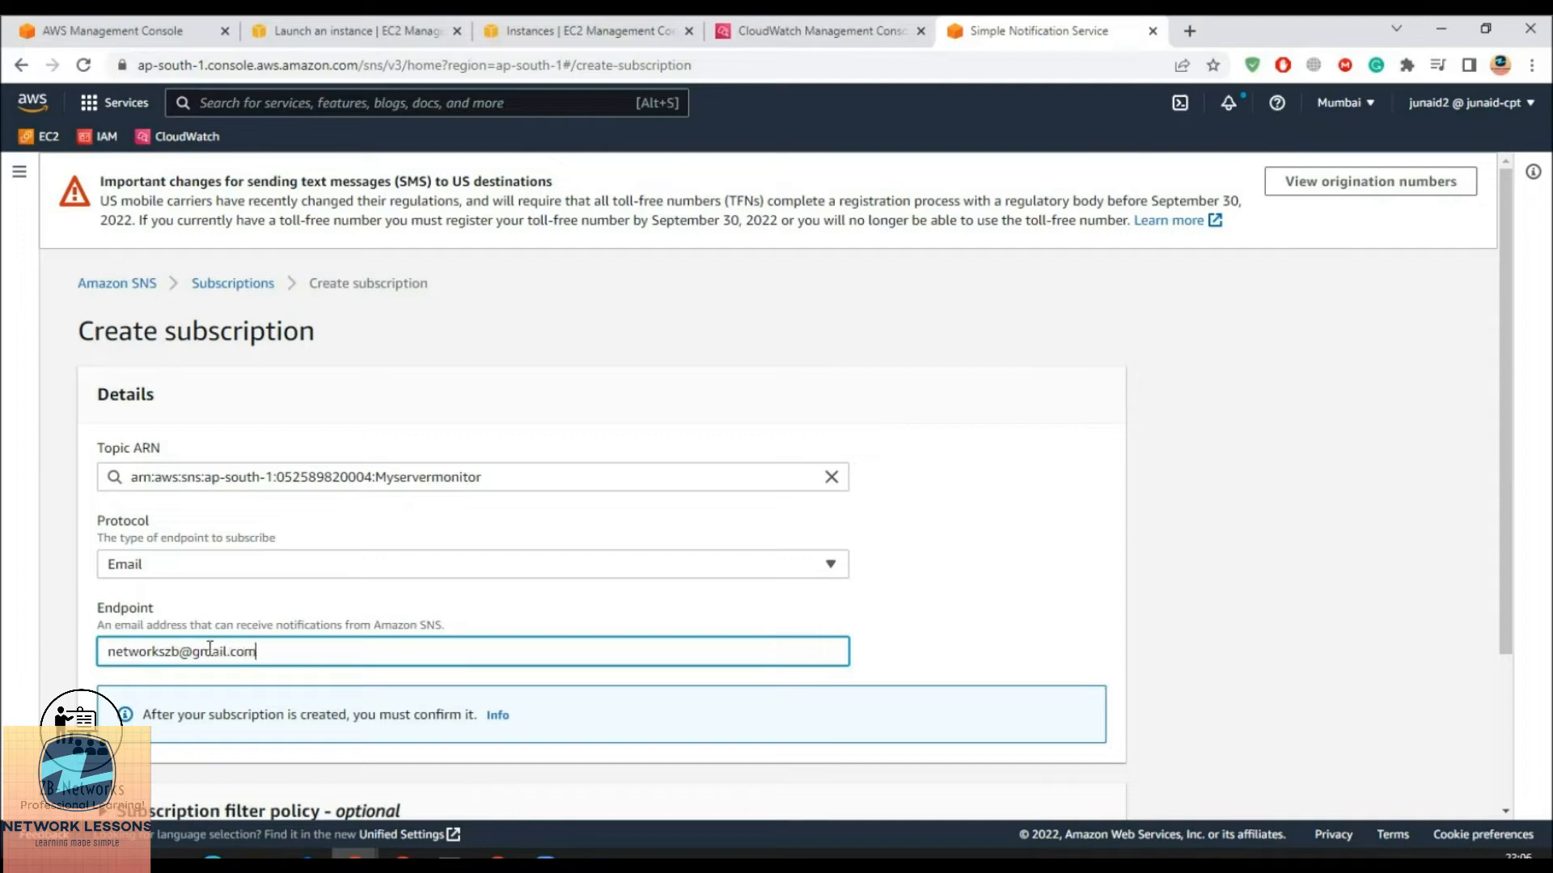
scroll(212, 651, down, 3)
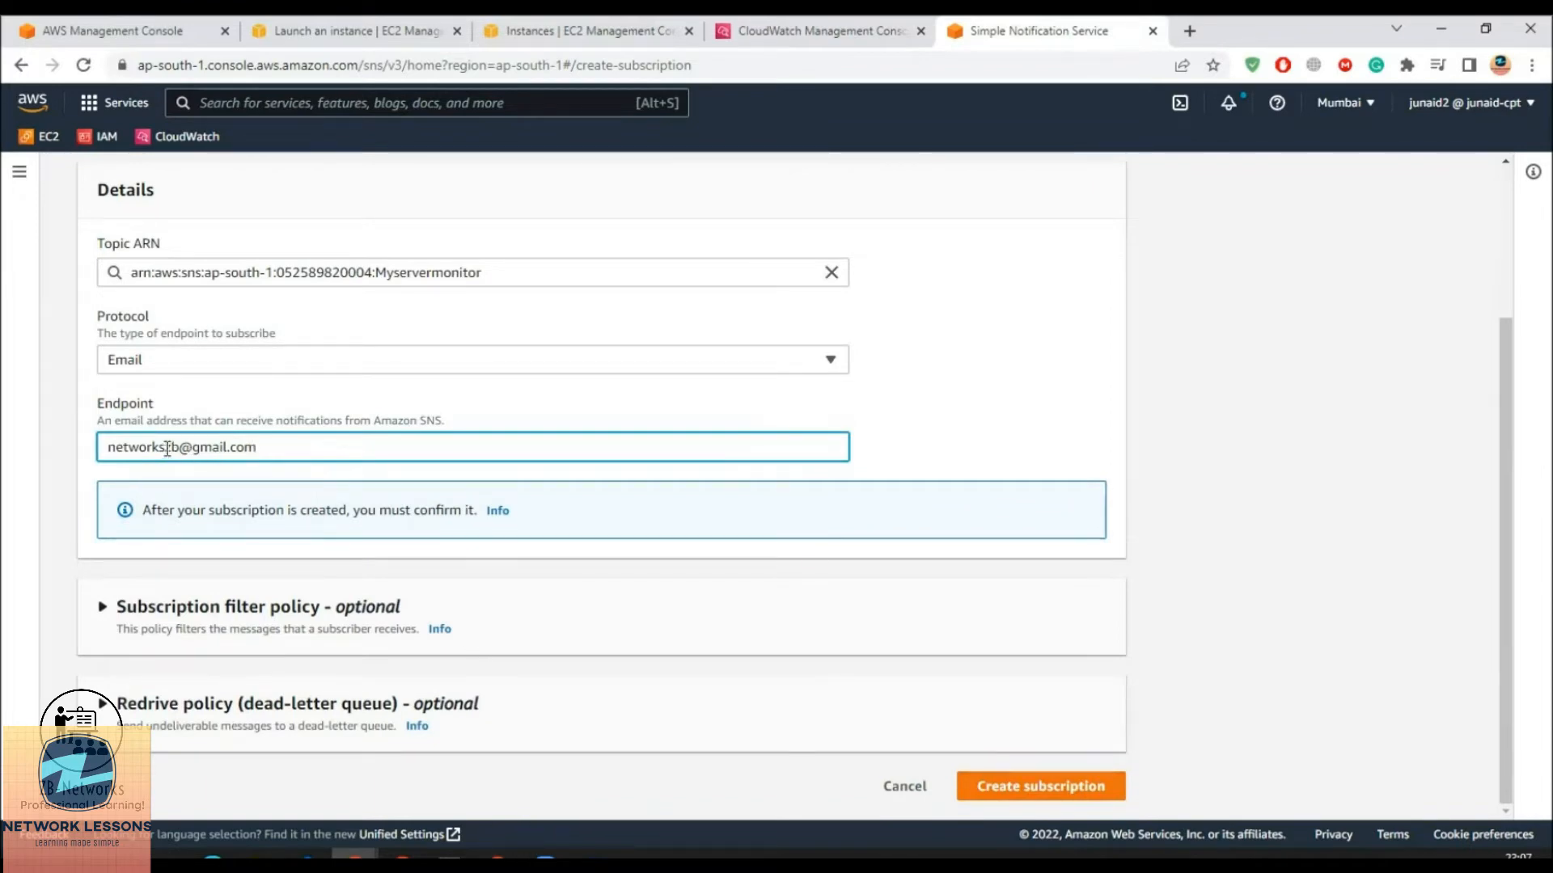
triple_click(136, 447)
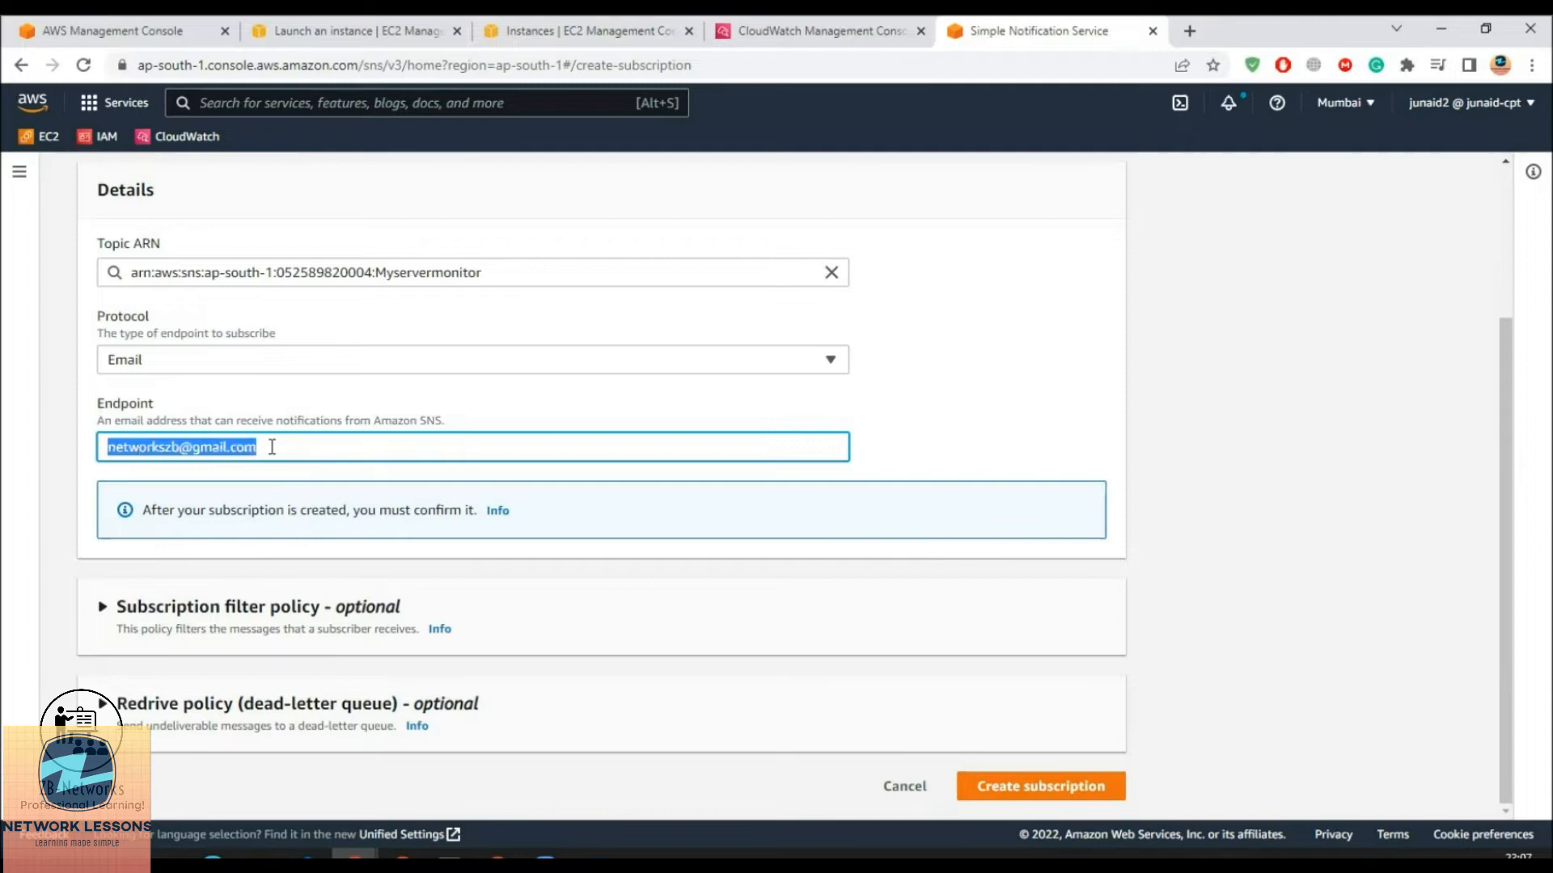
click(273, 447)
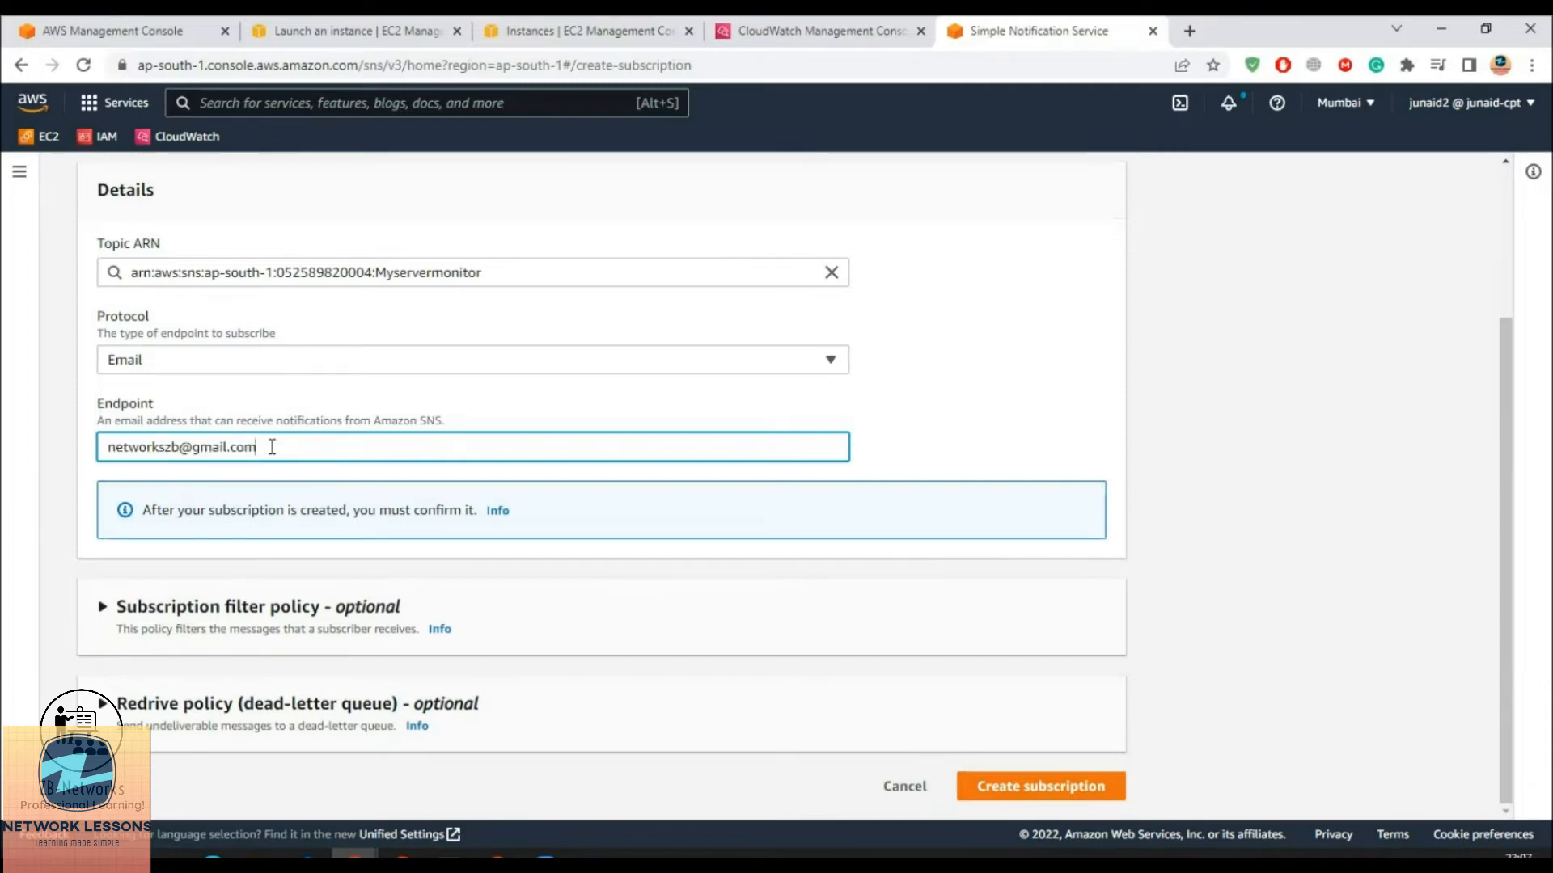
click(1025, 800)
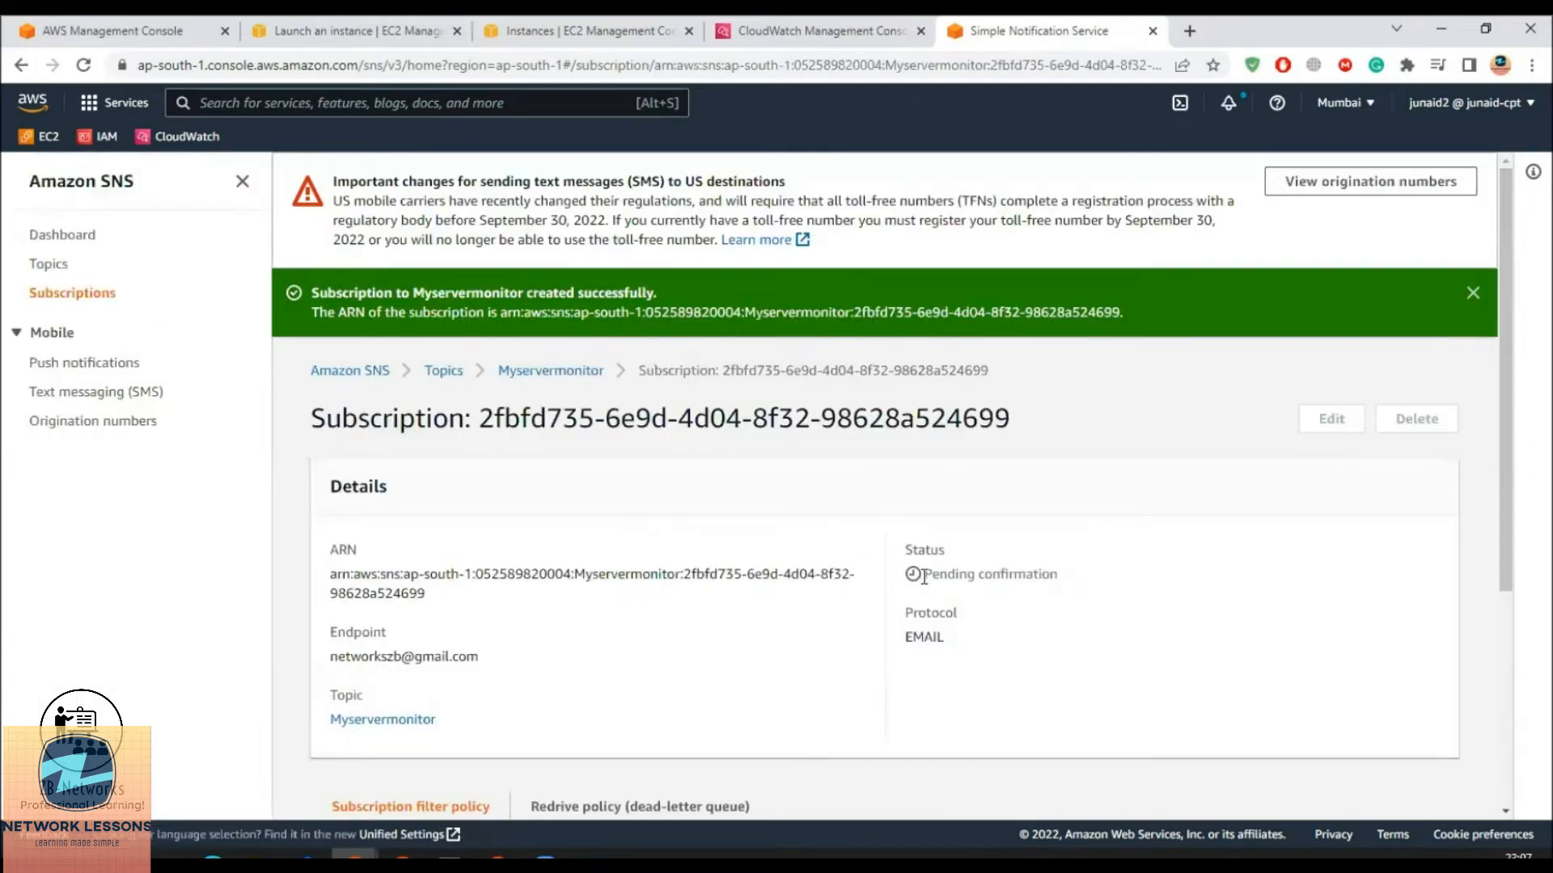
Note the Pending confirmation status and dismiss the subscription-created notice
drag(937, 576, 1078, 583)
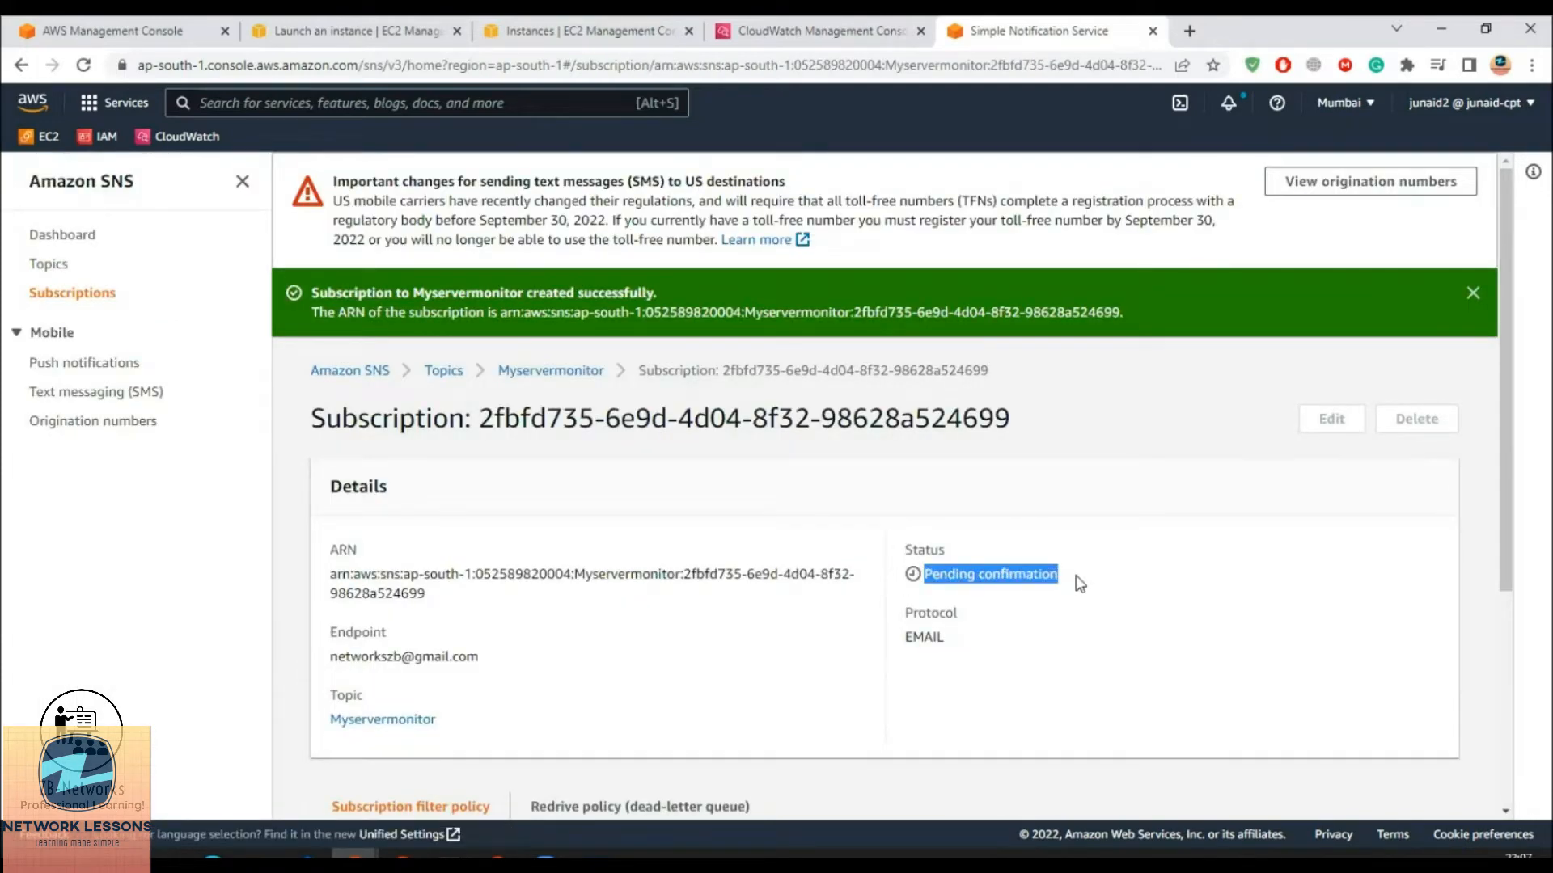
click(988, 574)
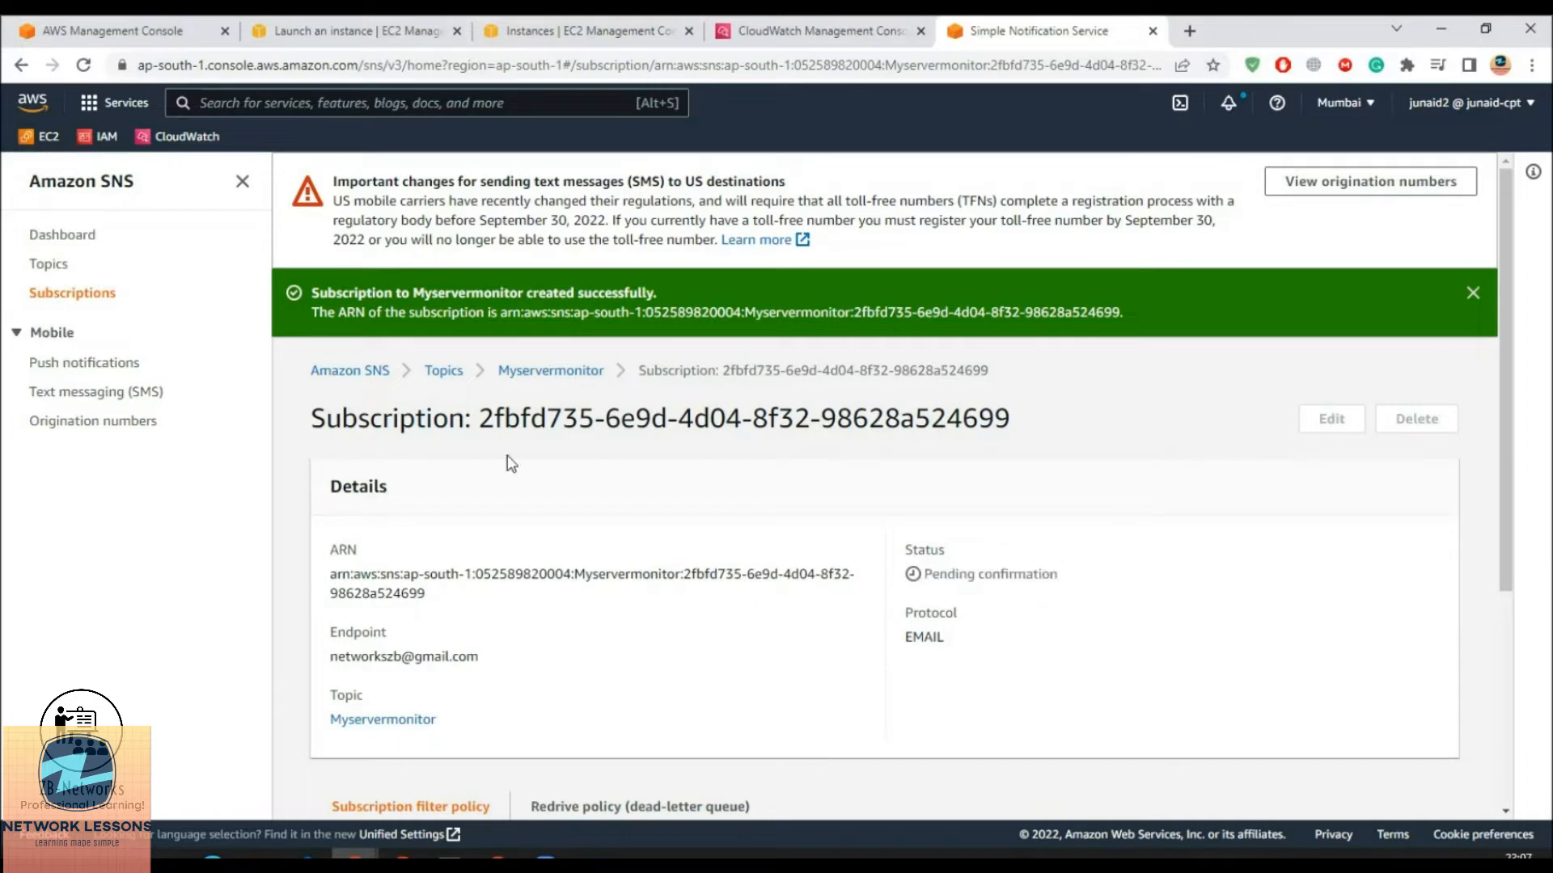
click(1472, 293)
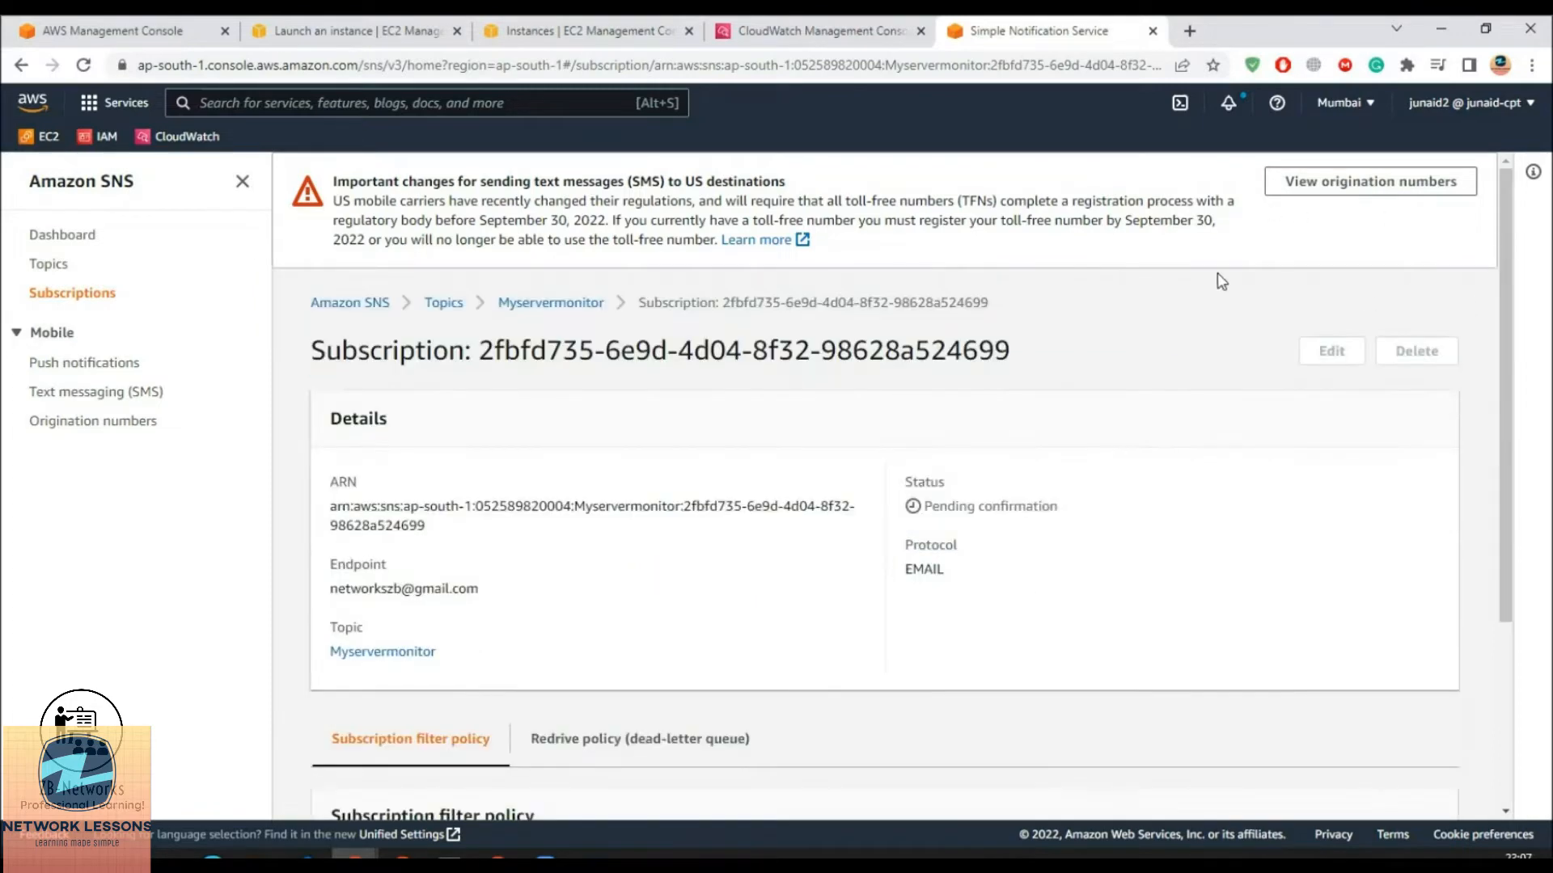
Bring up the Gmail inbox showing the AWS subscription confirmation email
click(498, 857)
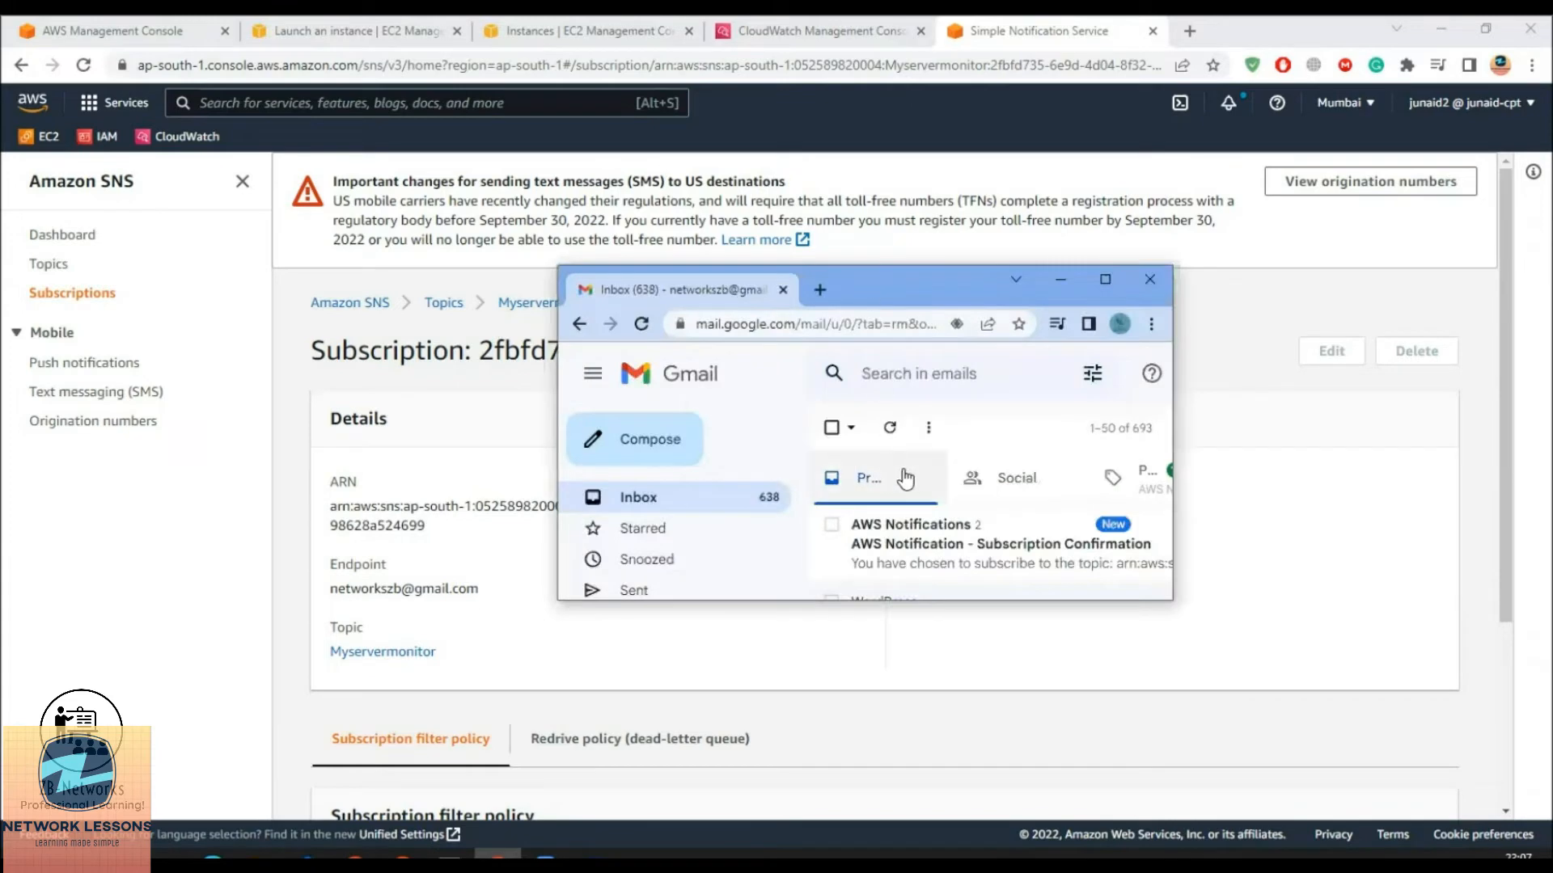
scroll(907, 480, down, 2)
scroll(914, 487, up, 2)
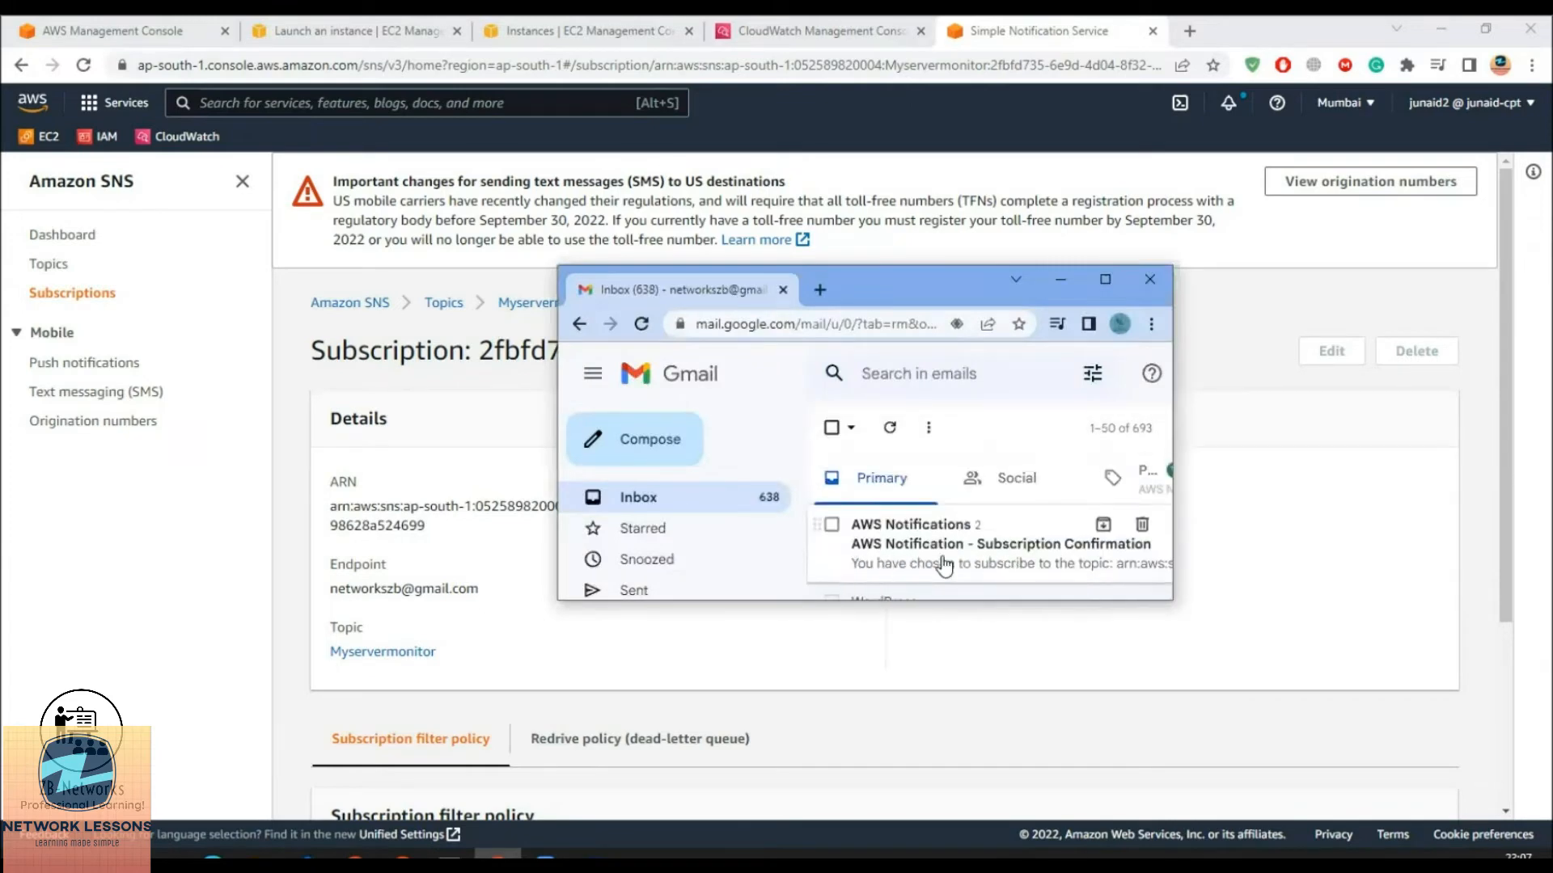
Open the 'AWS Notification - Subscription Confirmation' email, expand it, and follow its Confirm subscription link
click(940, 564)
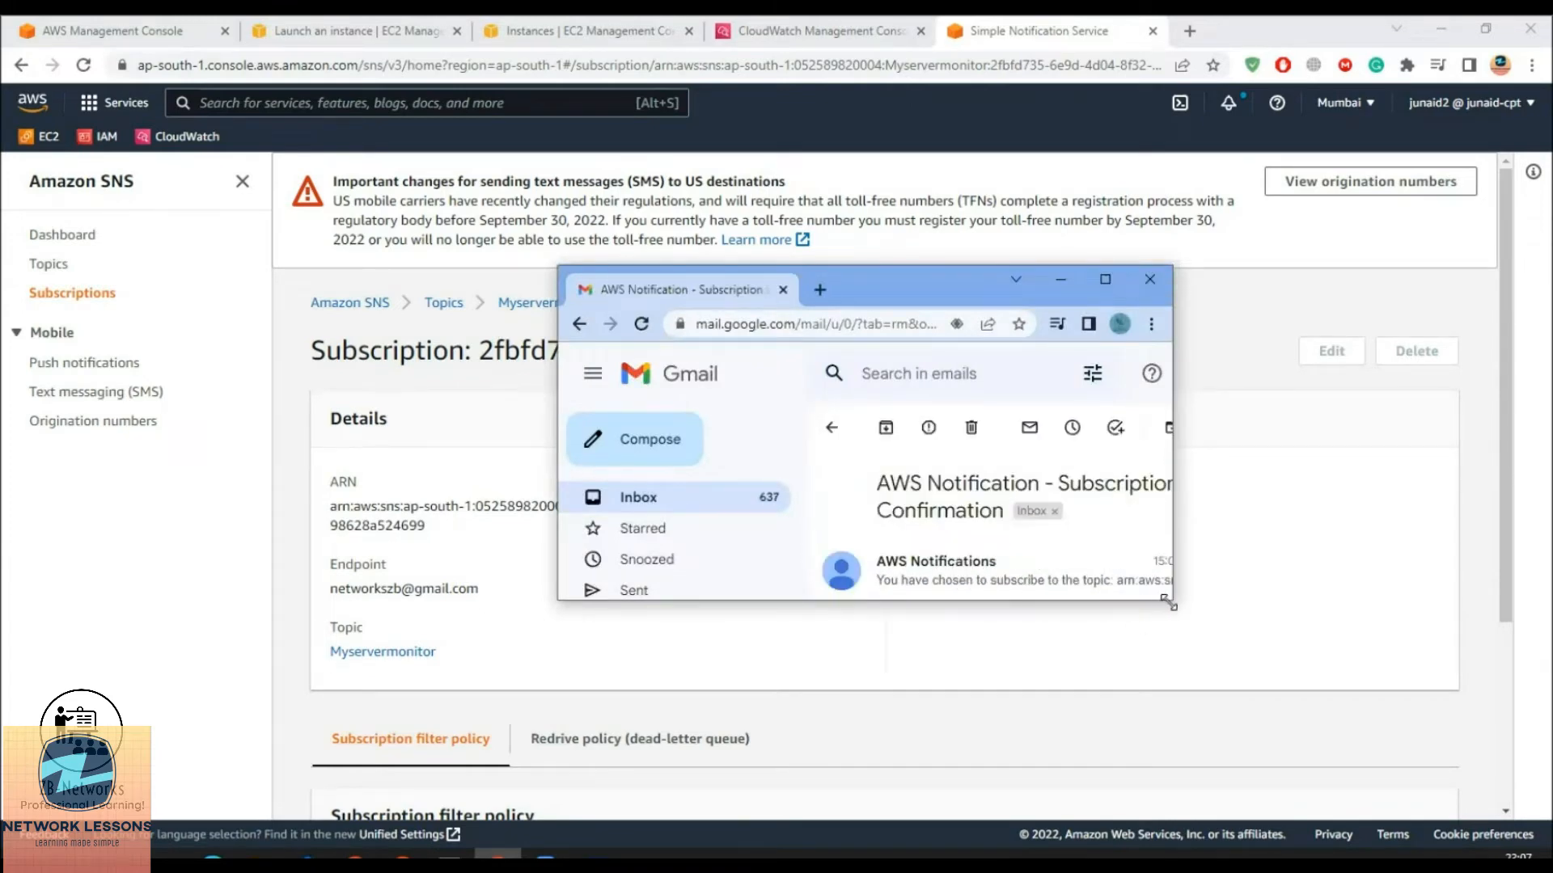
drag(1168, 602, 1481, 793)
scroll(943, 616, down, 1)
scroll(943, 616, up, 1)
drag(896, 284, 748, 171)
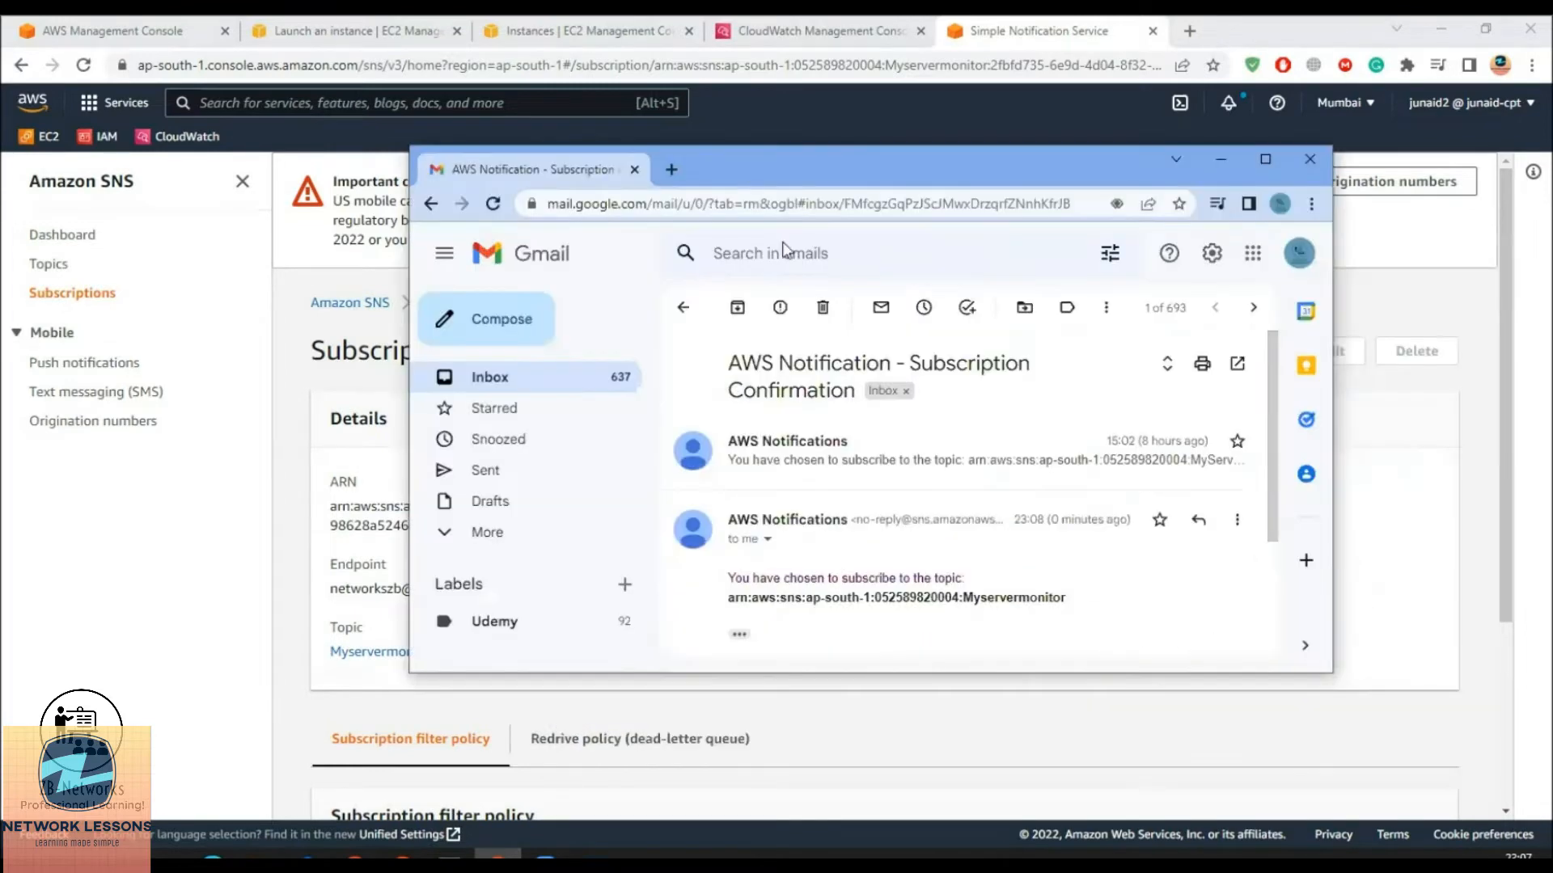
drag(1493, 754, 1502, 749)
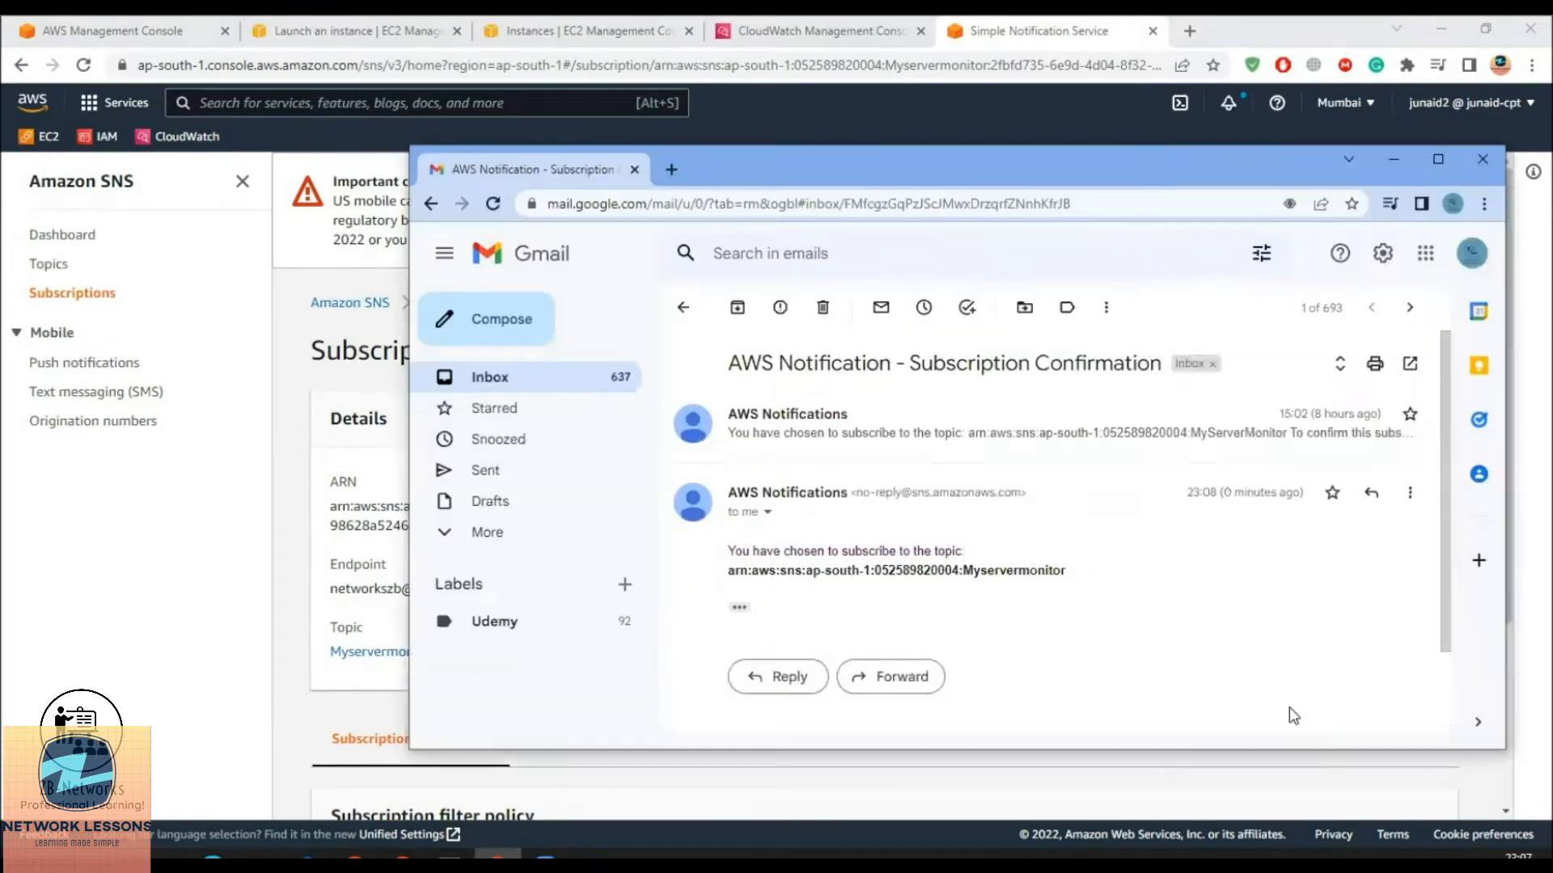
scroll(962, 610, down, 1)
click(739, 504)
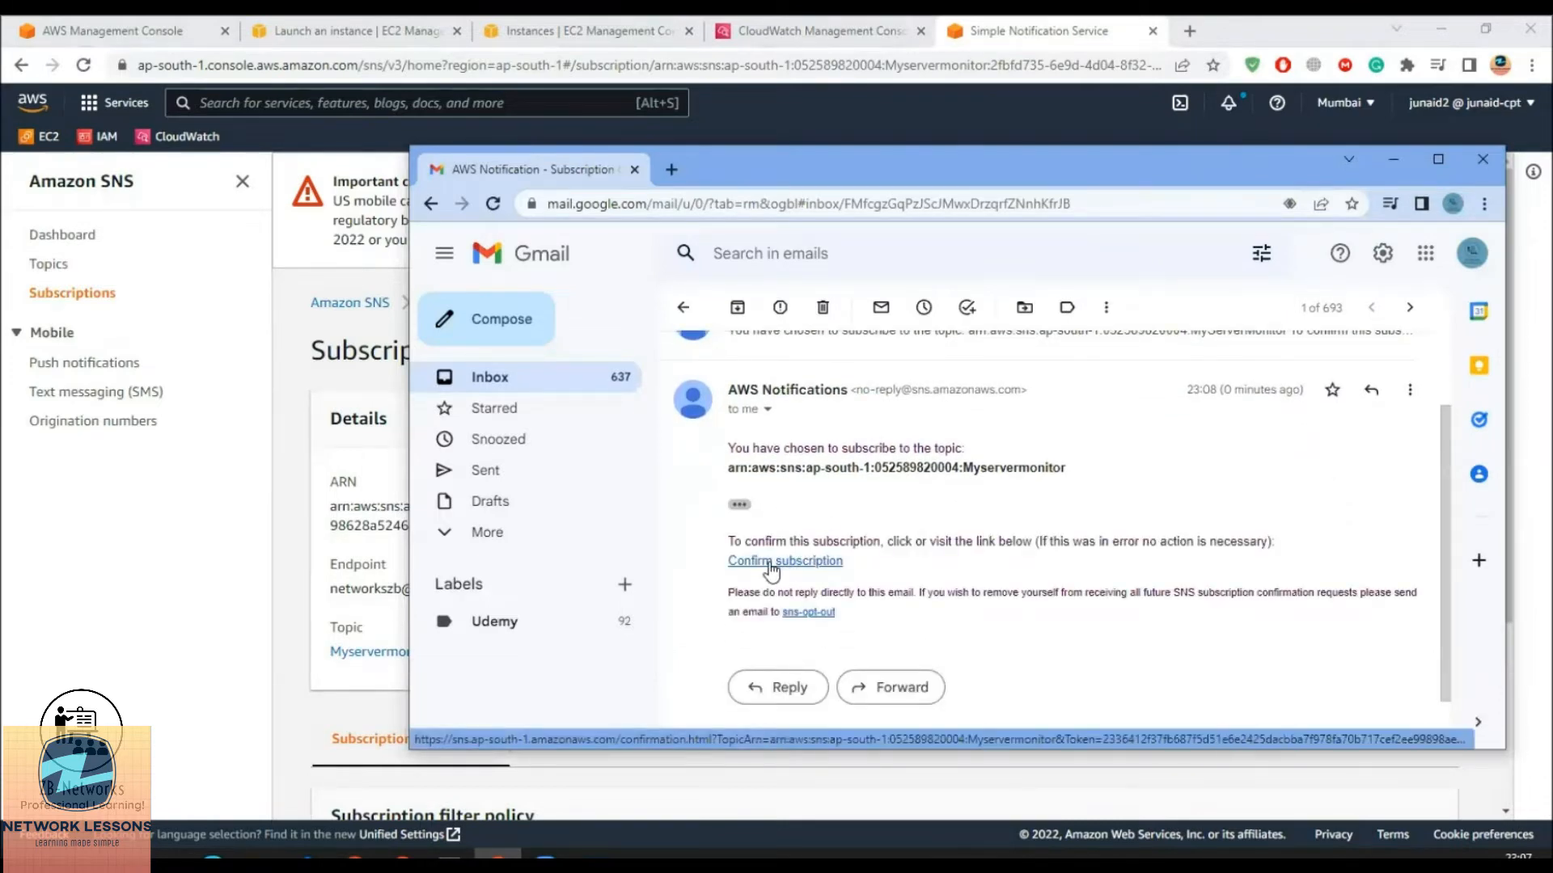
click(770, 570)
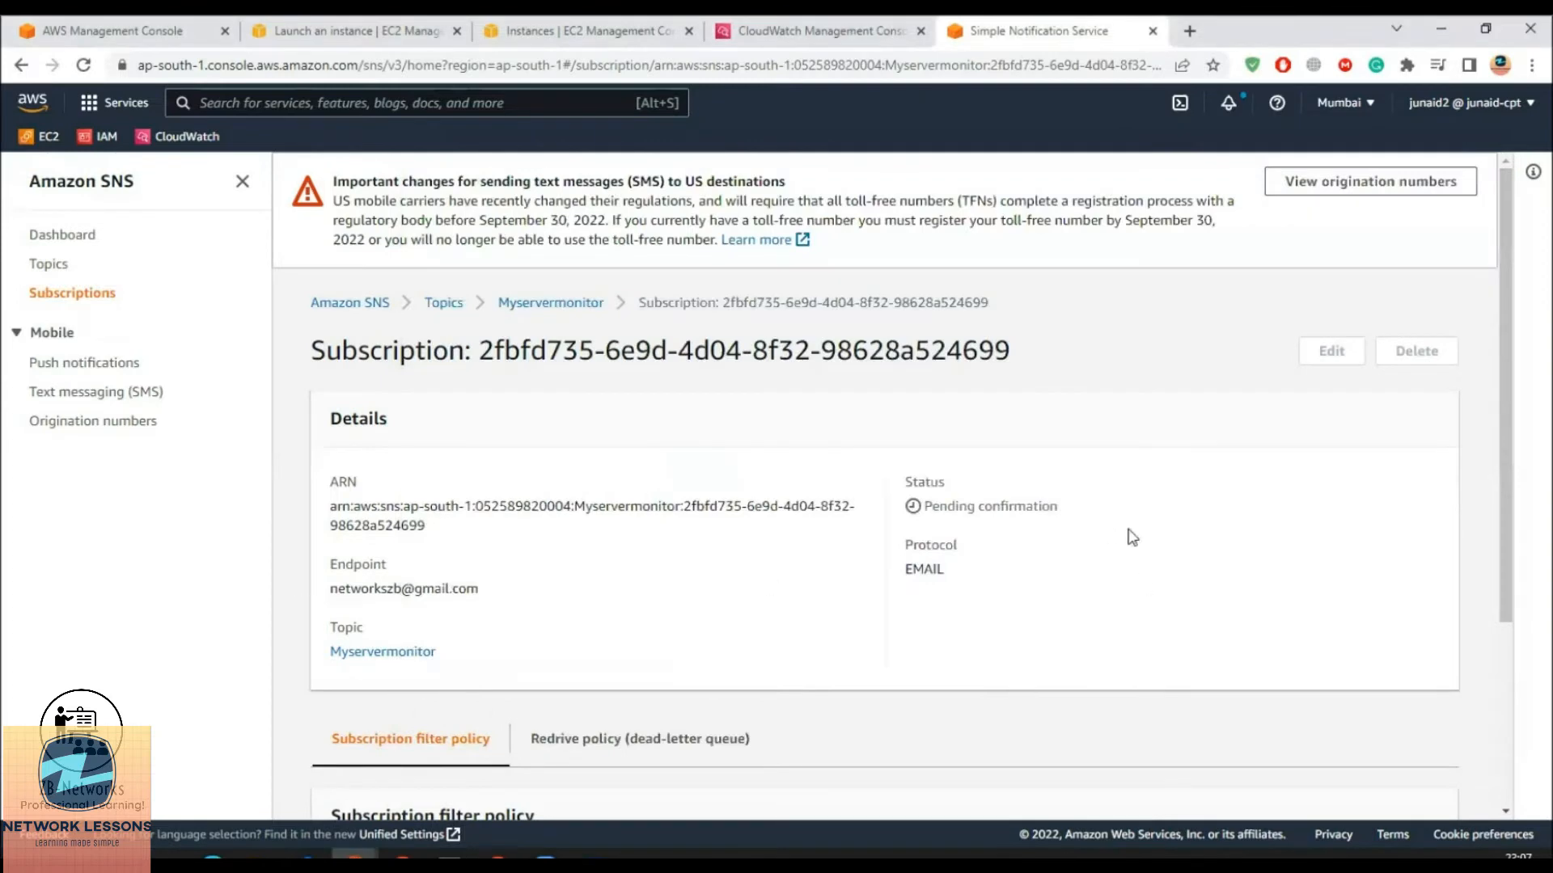
Verify in the Myservermonitor topic and subscription details that the email subscription shows Confirmed
drag(930, 506, 1096, 512)
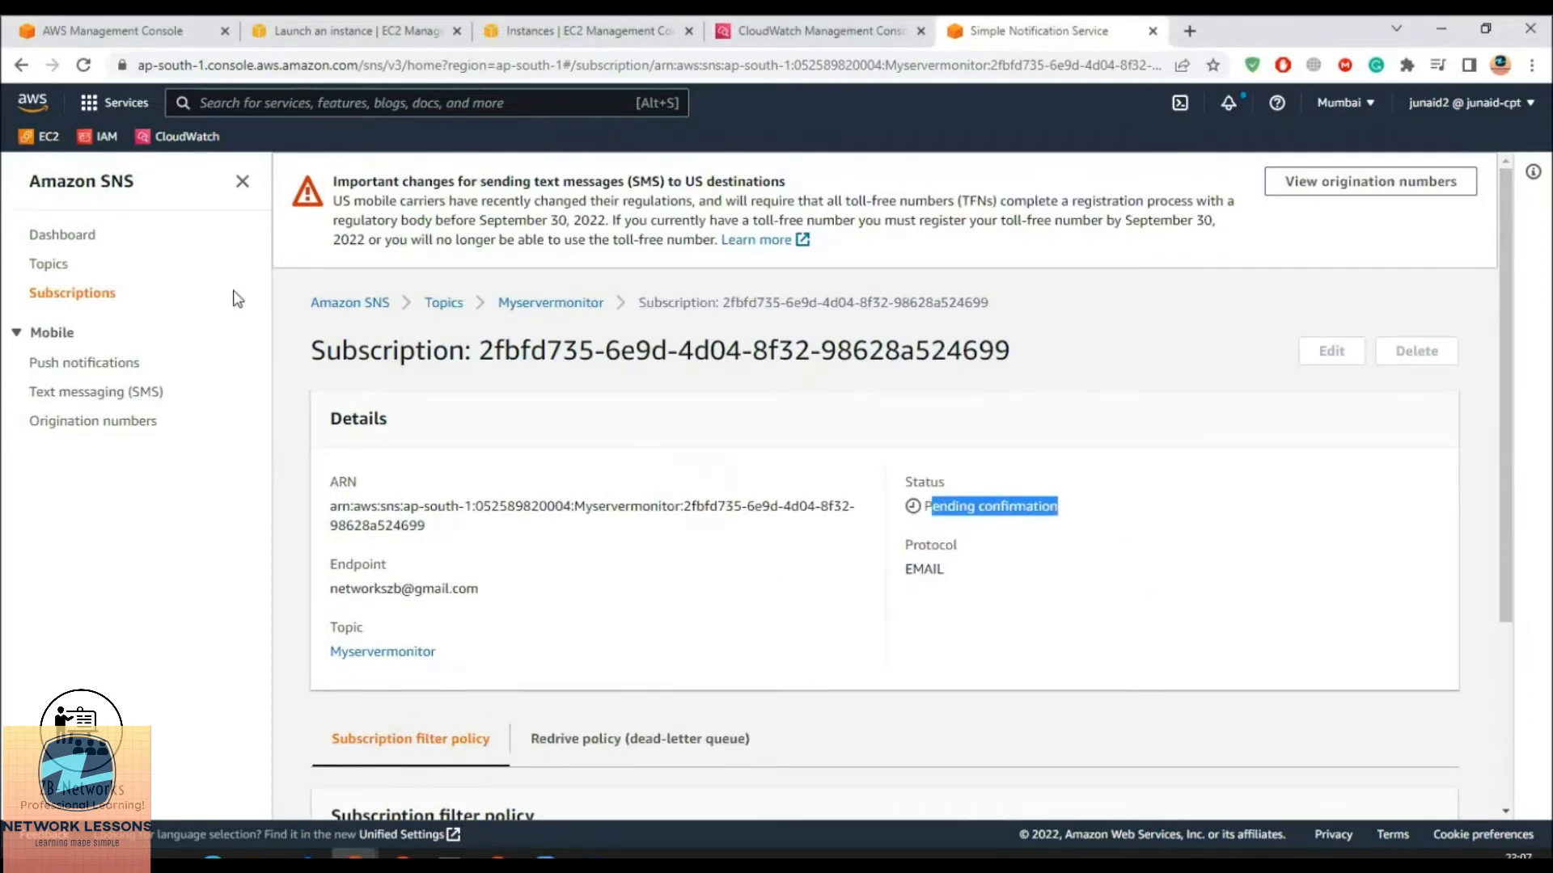
click(446, 303)
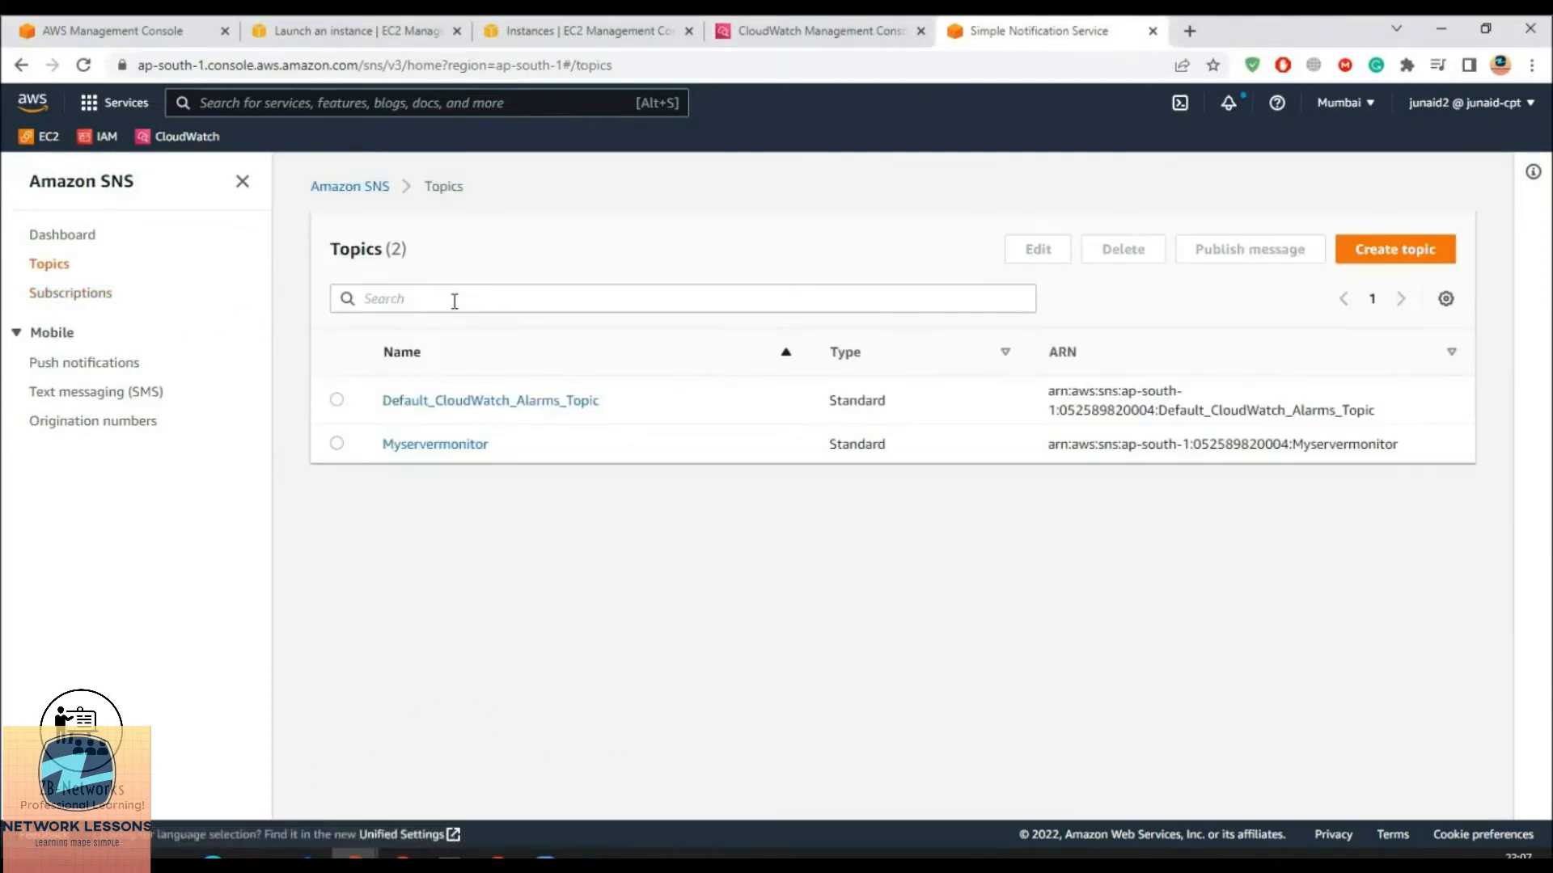
click(412, 446)
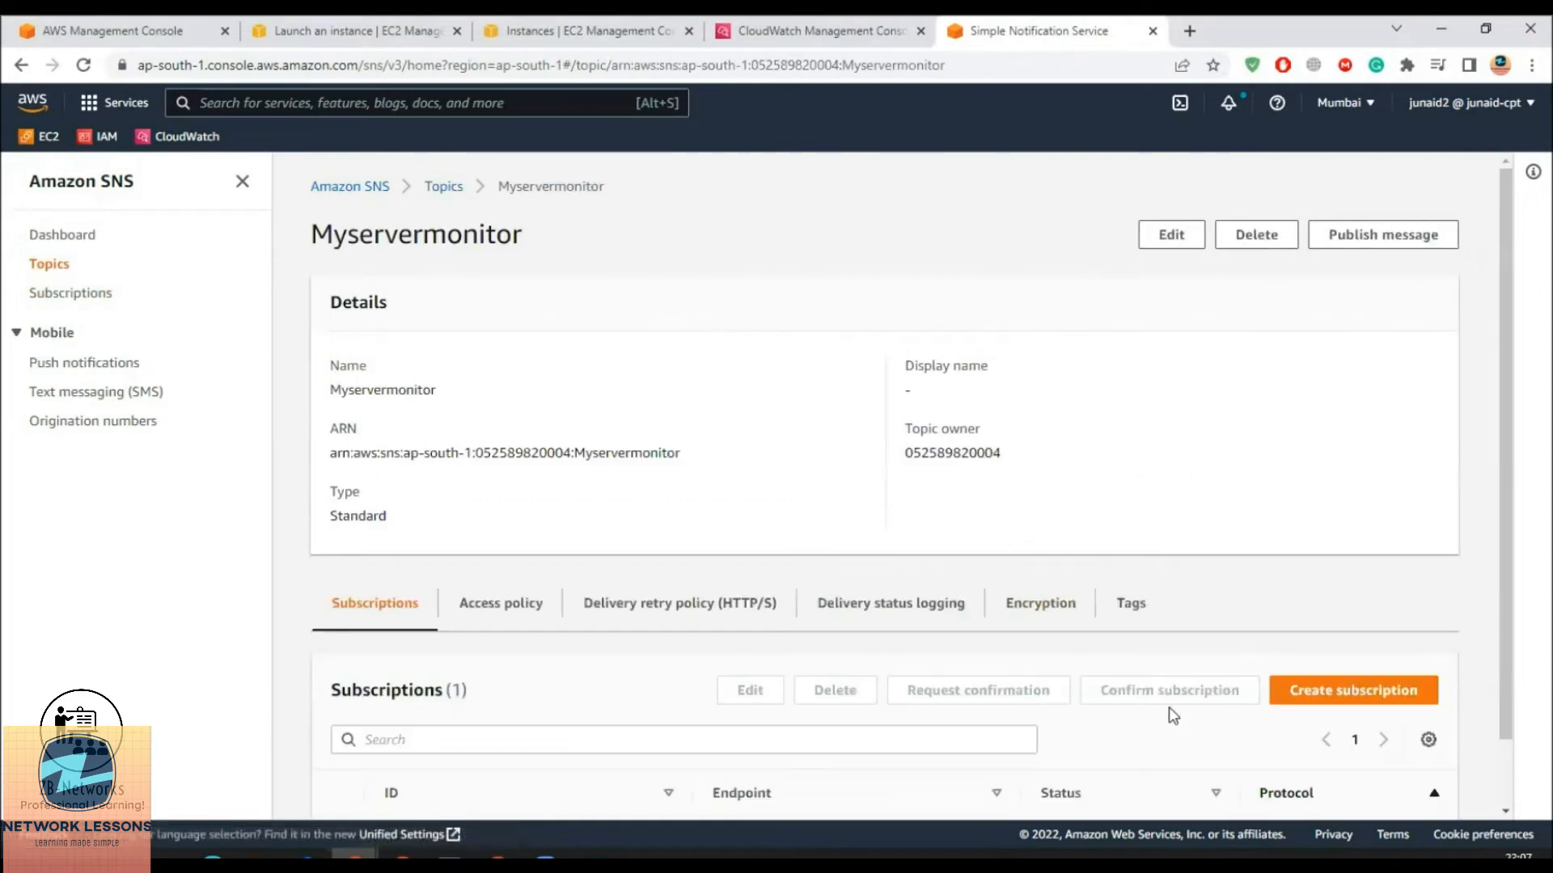
scroll(1138, 721, down, 2)
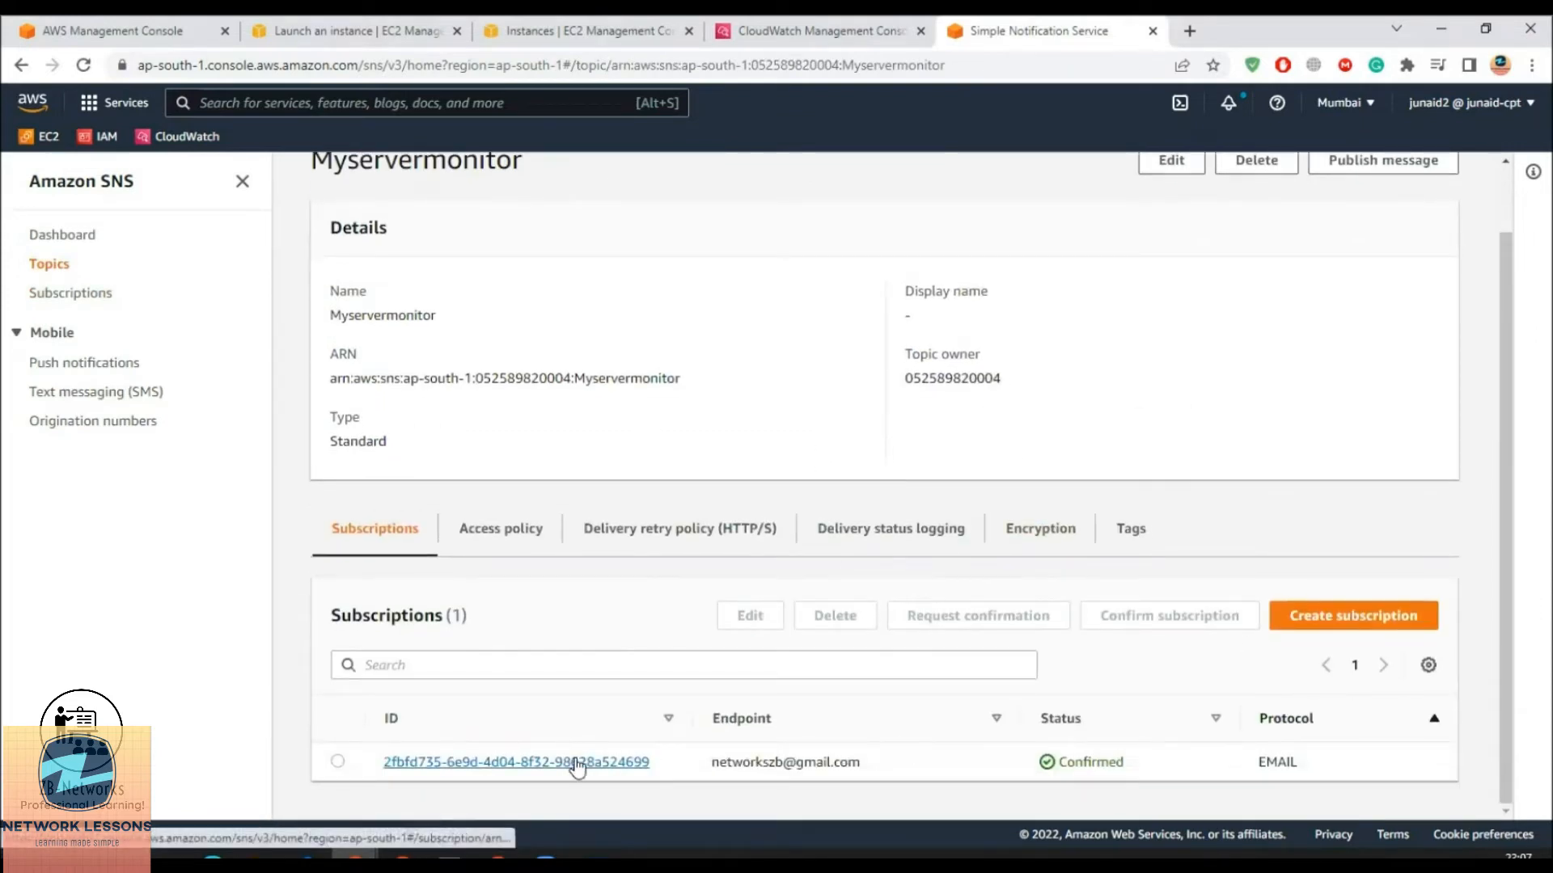
drag(1059, 764, 1197, 768)
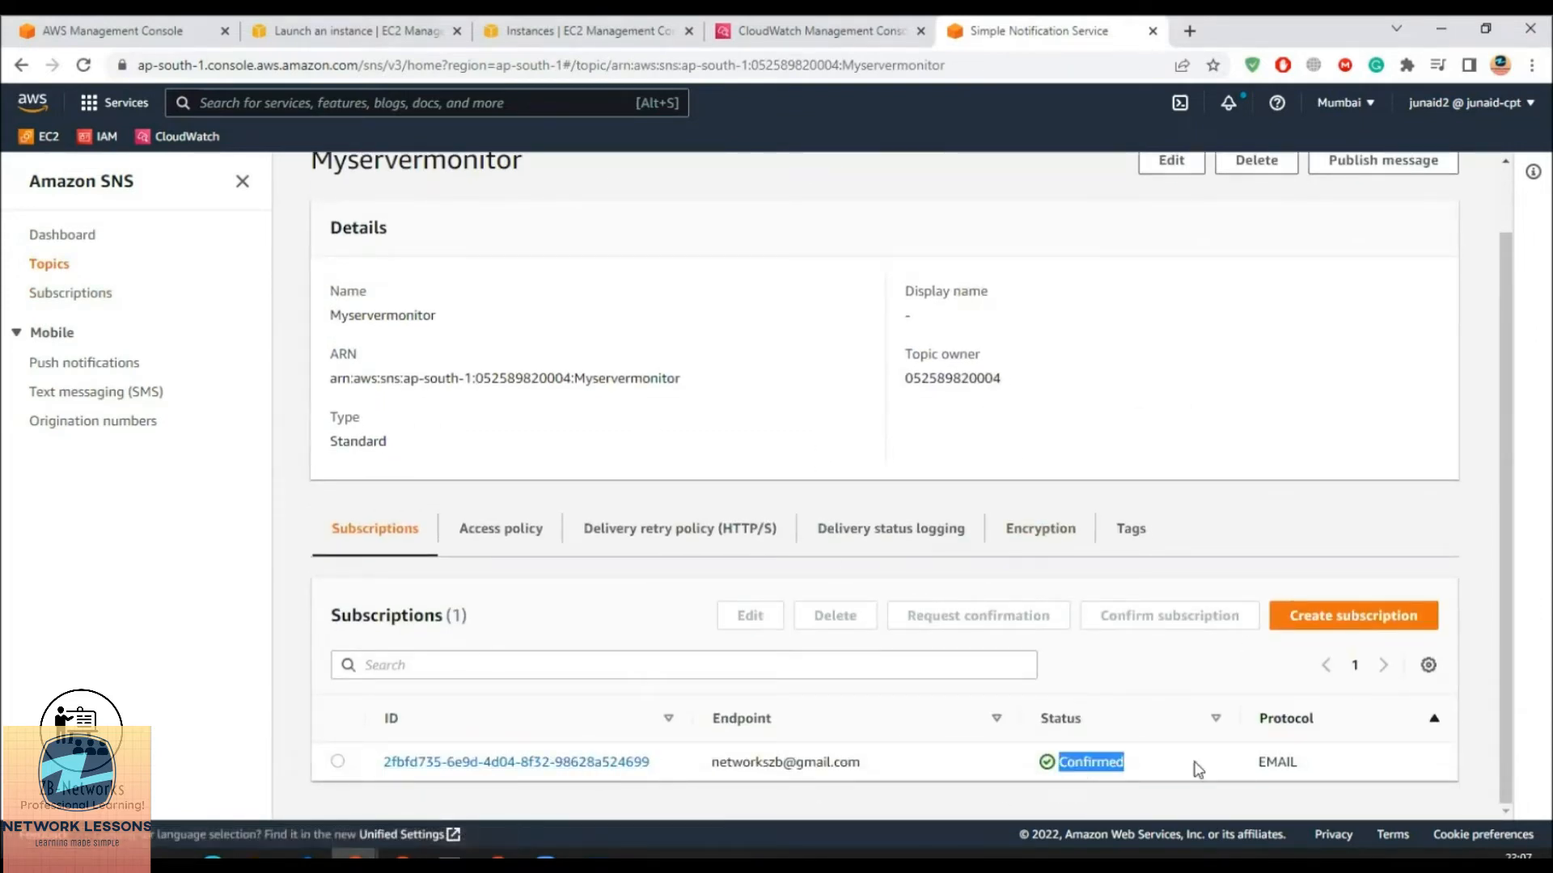
click(566, 766)
scroll(922, 522, down, 3)
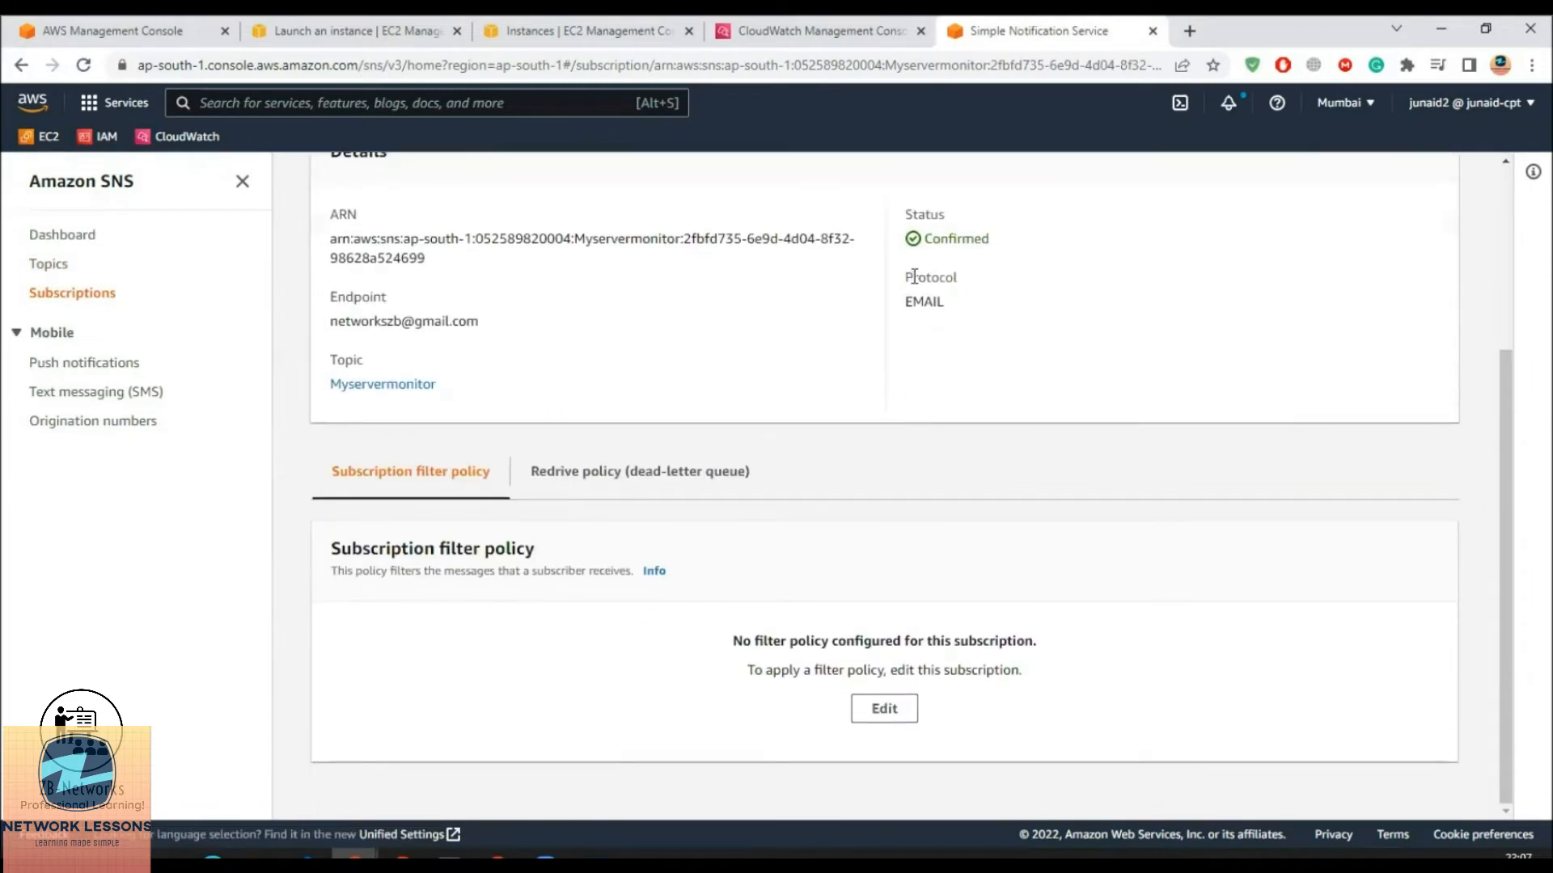
drag(926, 235, 1012, 241)
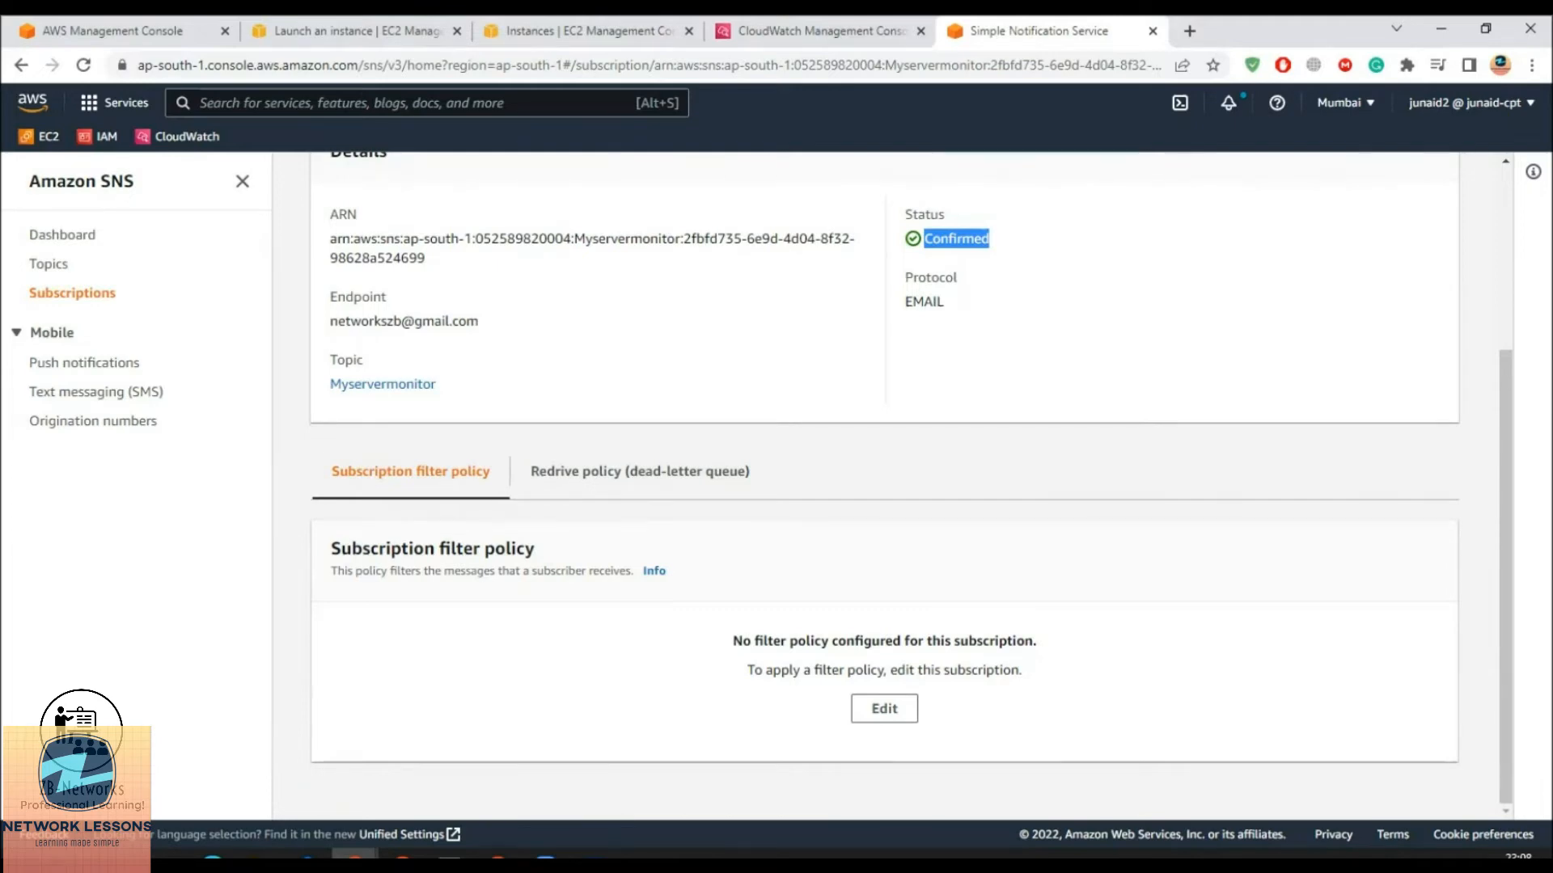
Copy the Ec2monitor instance ID from the CloudWatch console
click(724, 31)
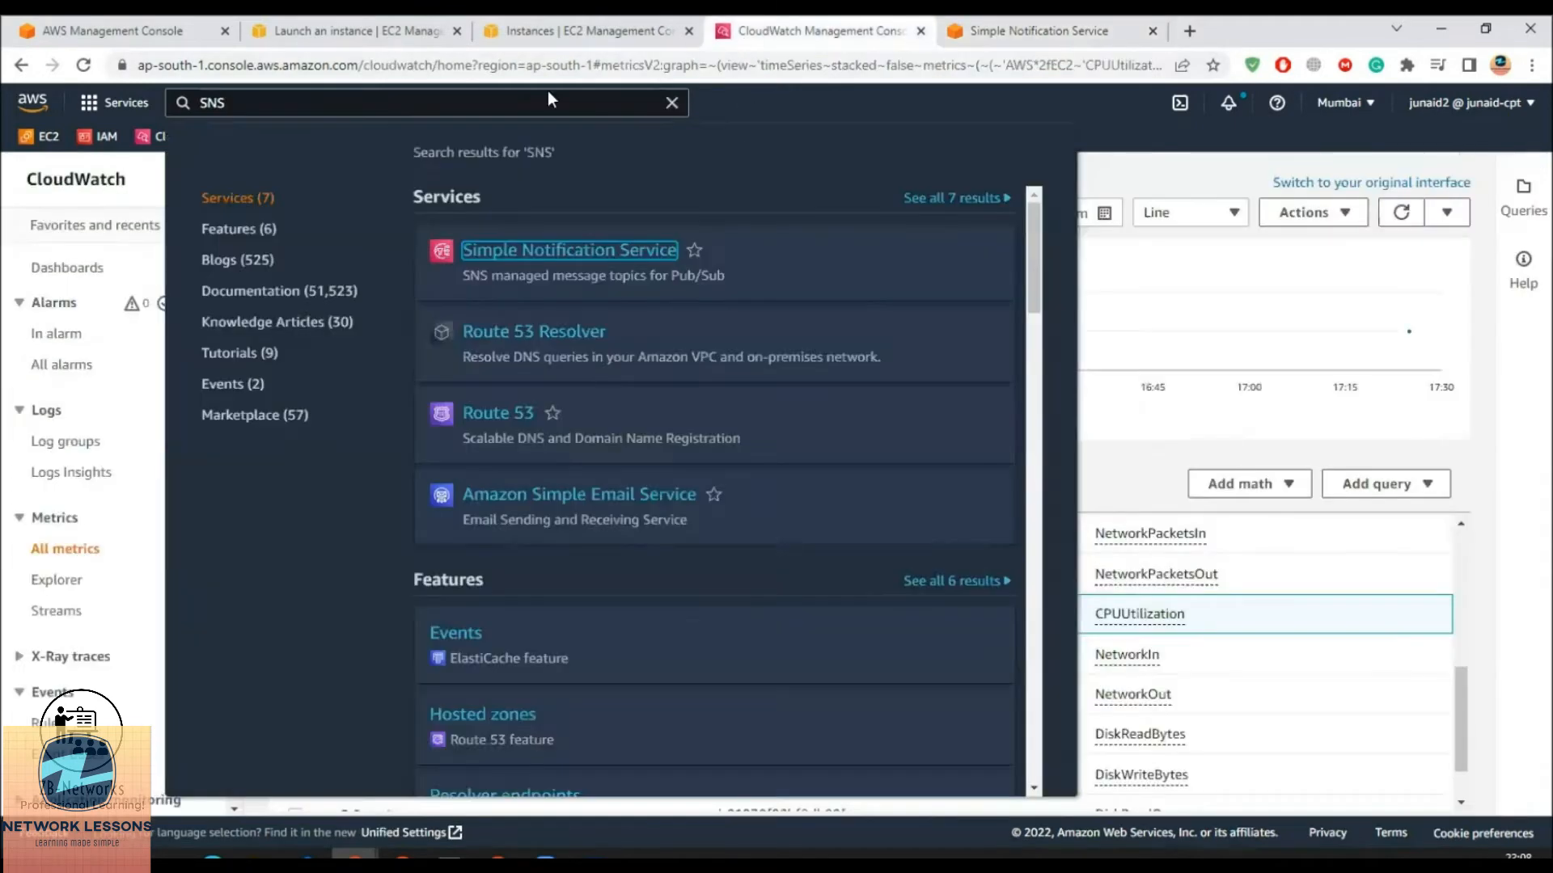
click(1138, 473)
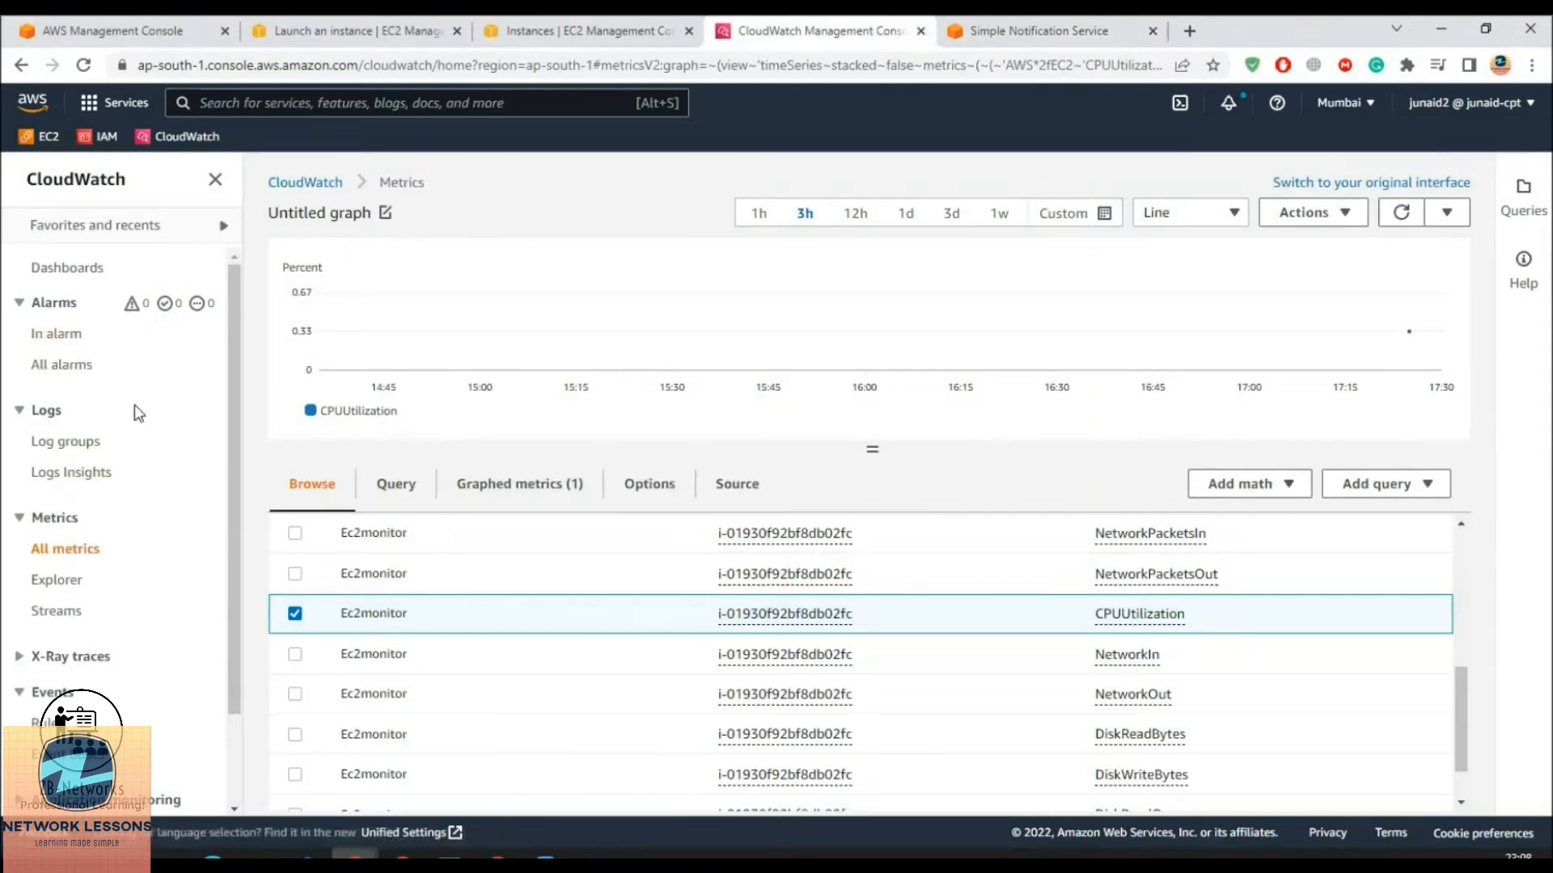
drag(857, 542, 717, 538)
right_click(738, 536)
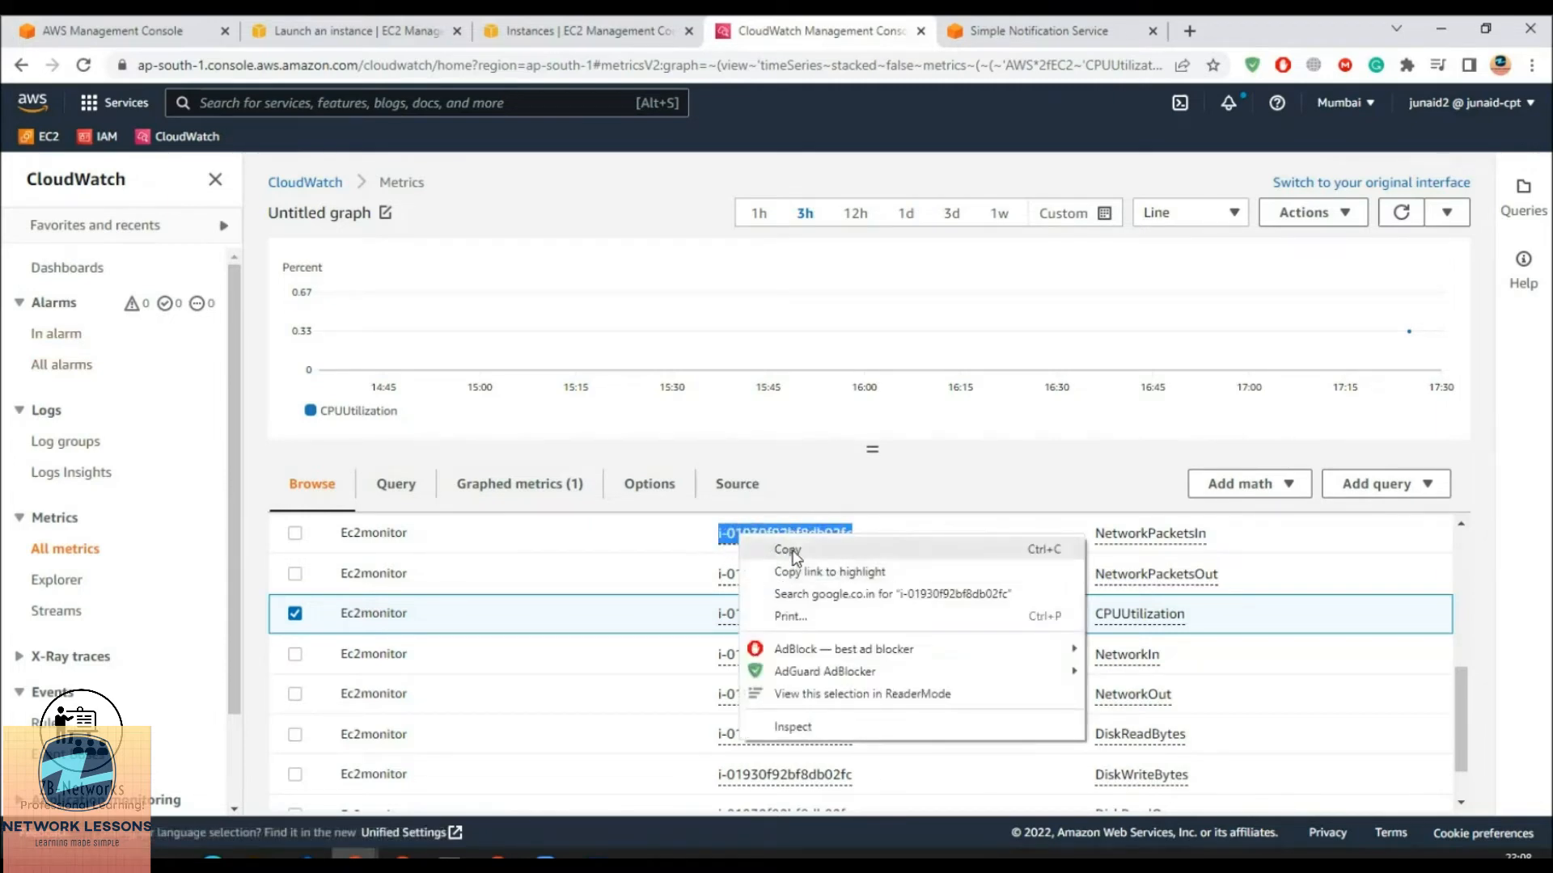
click(785, 551)
Start a new alarm from the All alarms list
click(64, 340)
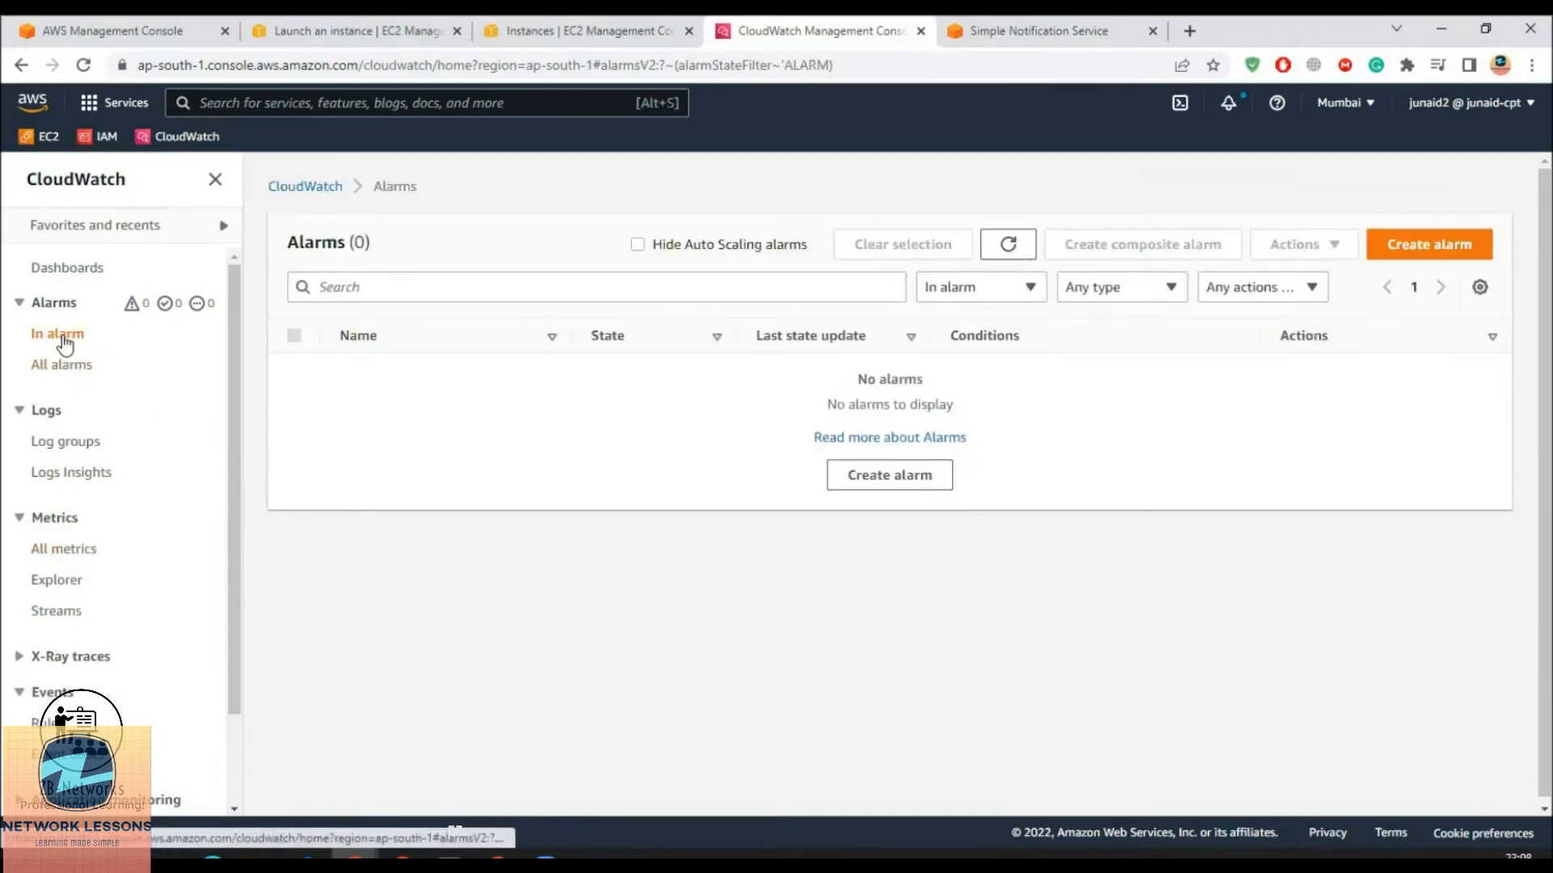
click(63, 365)
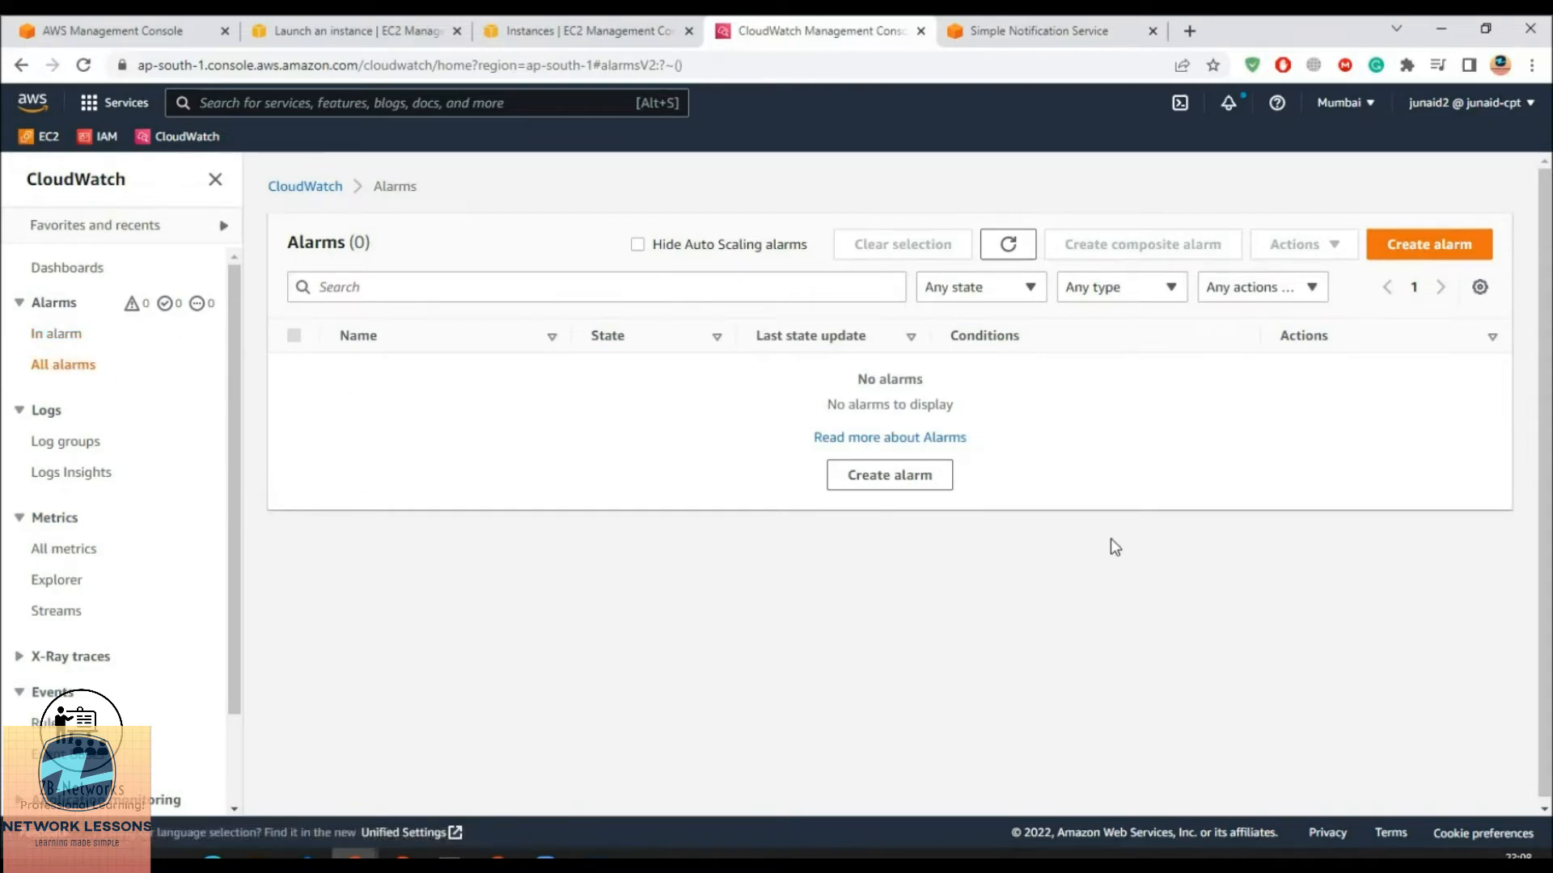
click(847, 483)
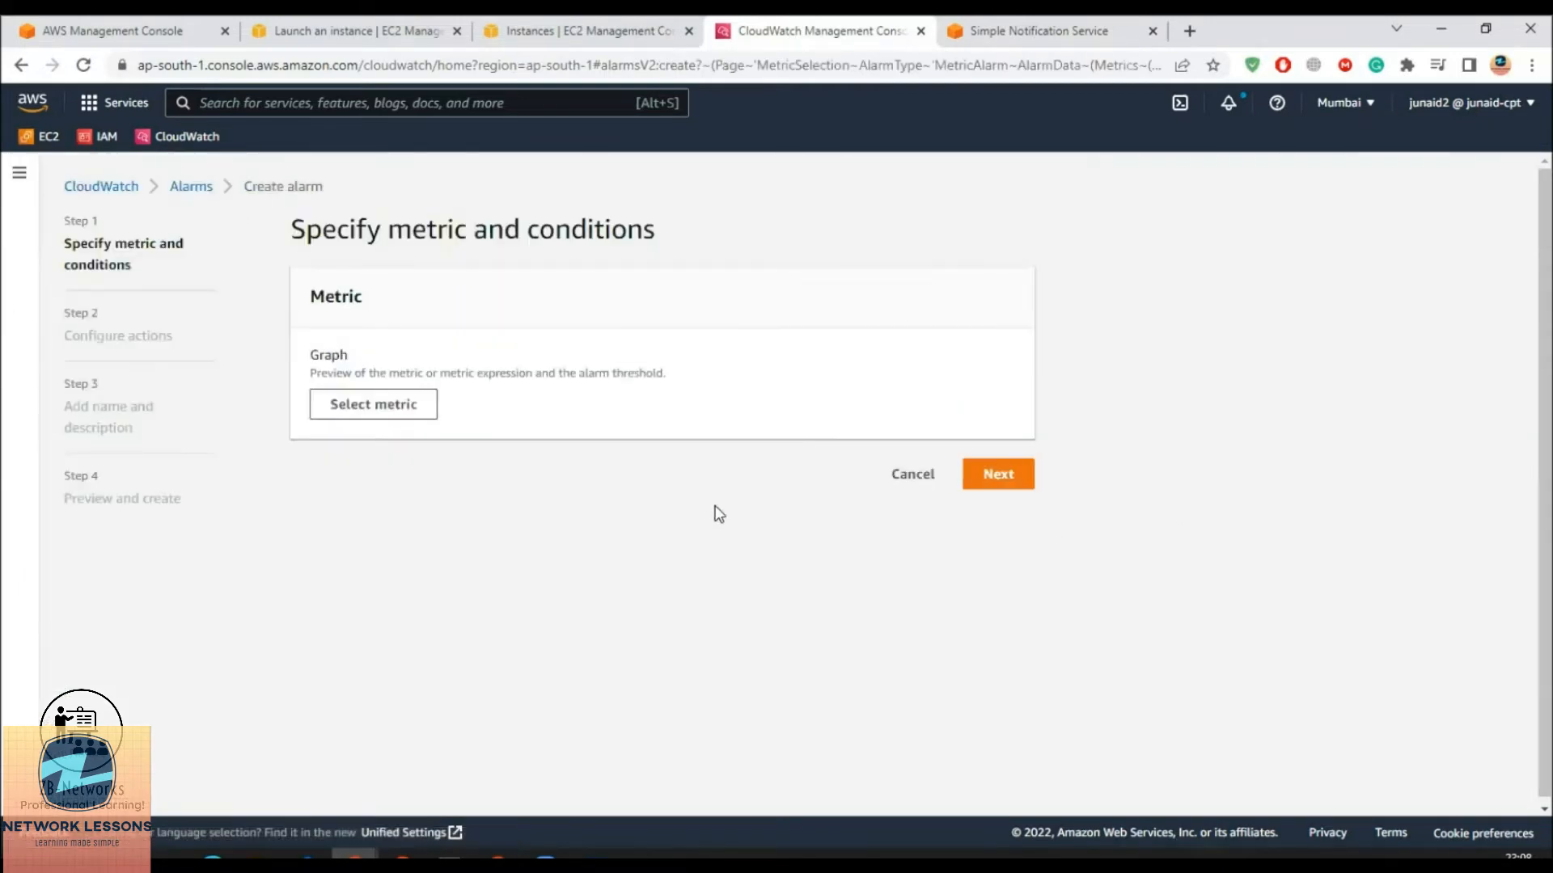
Browse to the EC2 Per-Instance Metrics for the alarm
click(368, 416)
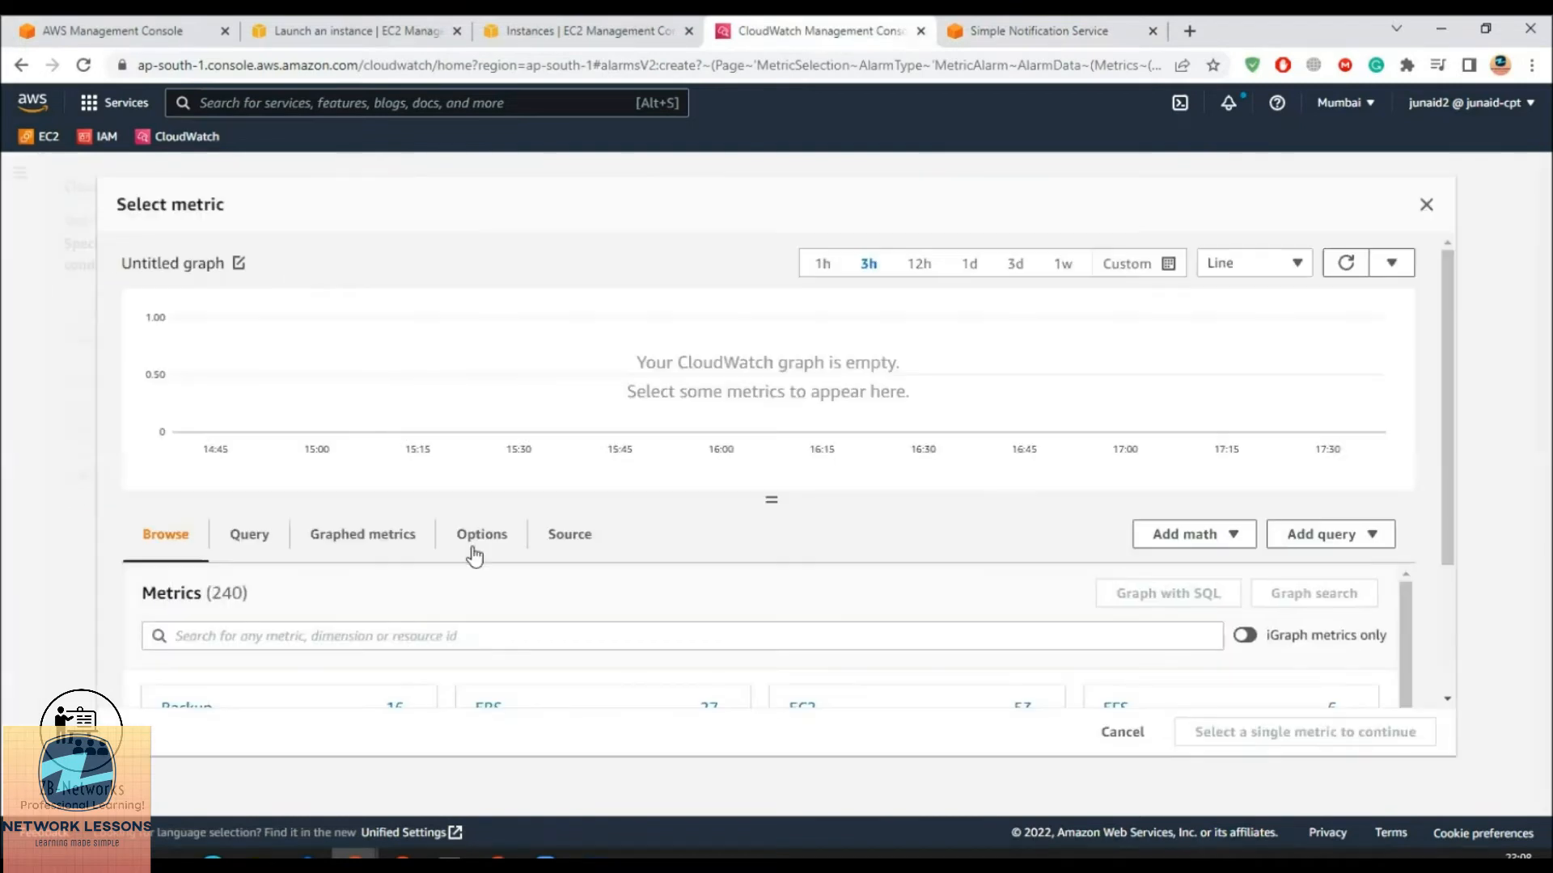
scroll(716, 697, up, 1)
scroll(572, 702, down, 1)
scroll(359, 669, down, 3)
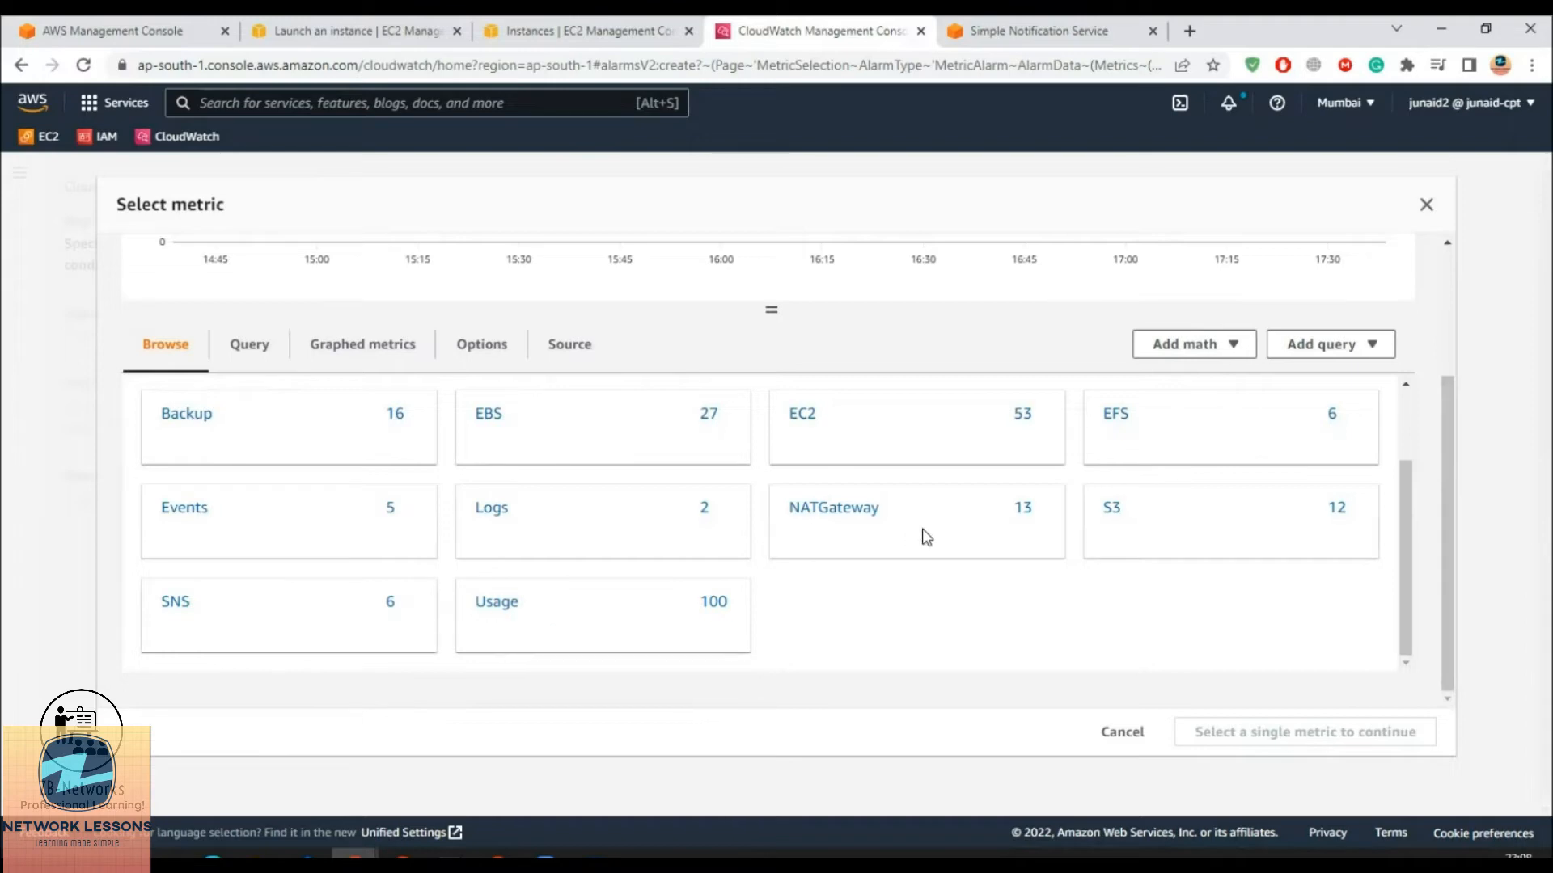
click(803, 414)
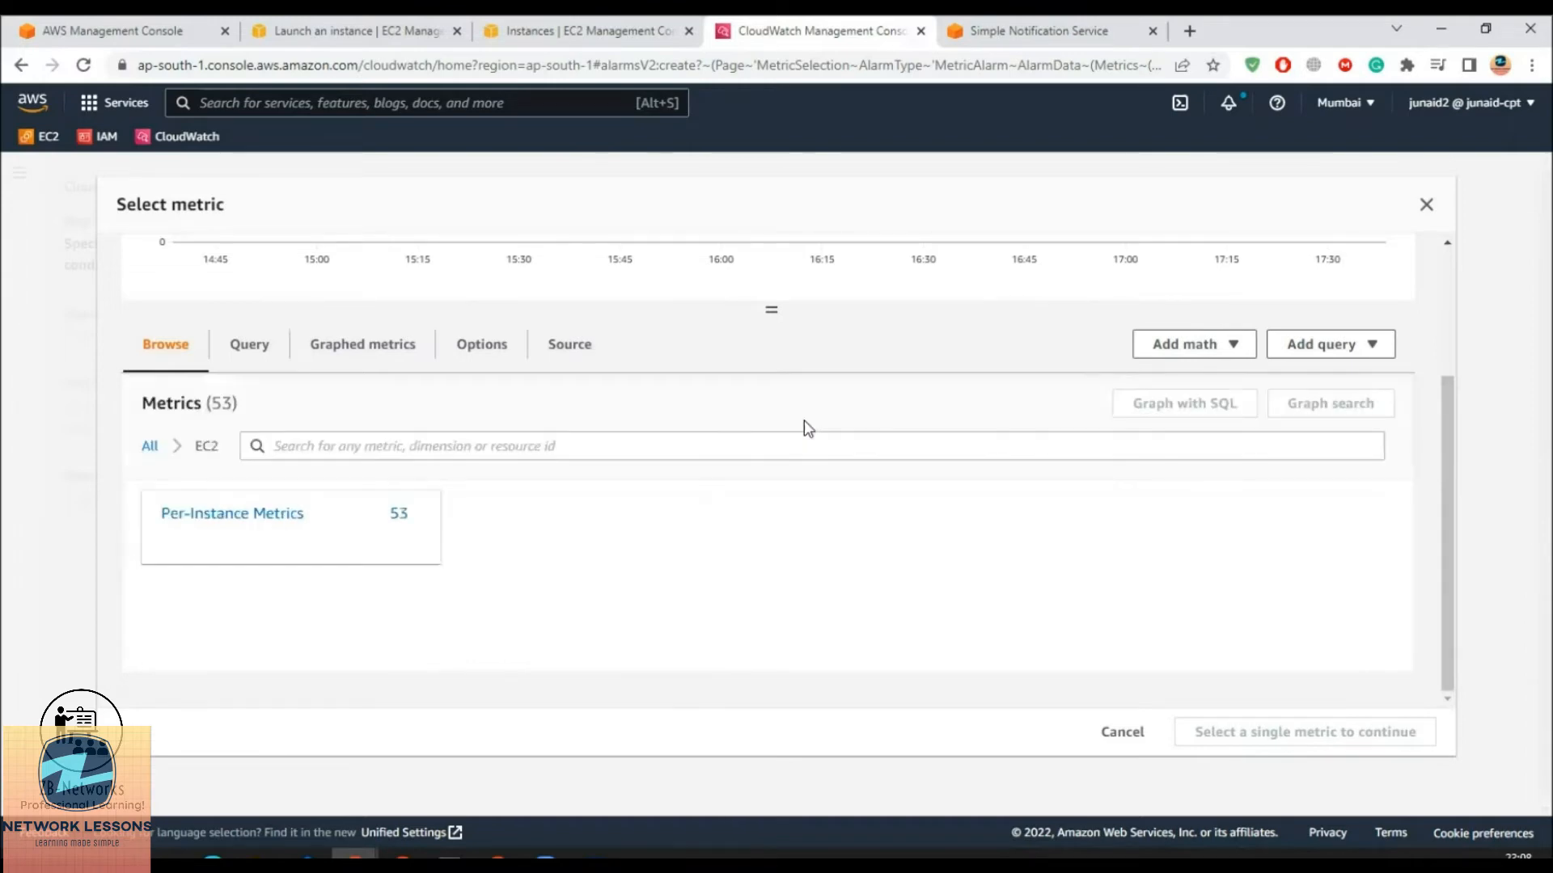
click(276, 521)
Filter by the pasted Ec2monitor instance ID and select its CPUUtilization metric
click(493, 449)
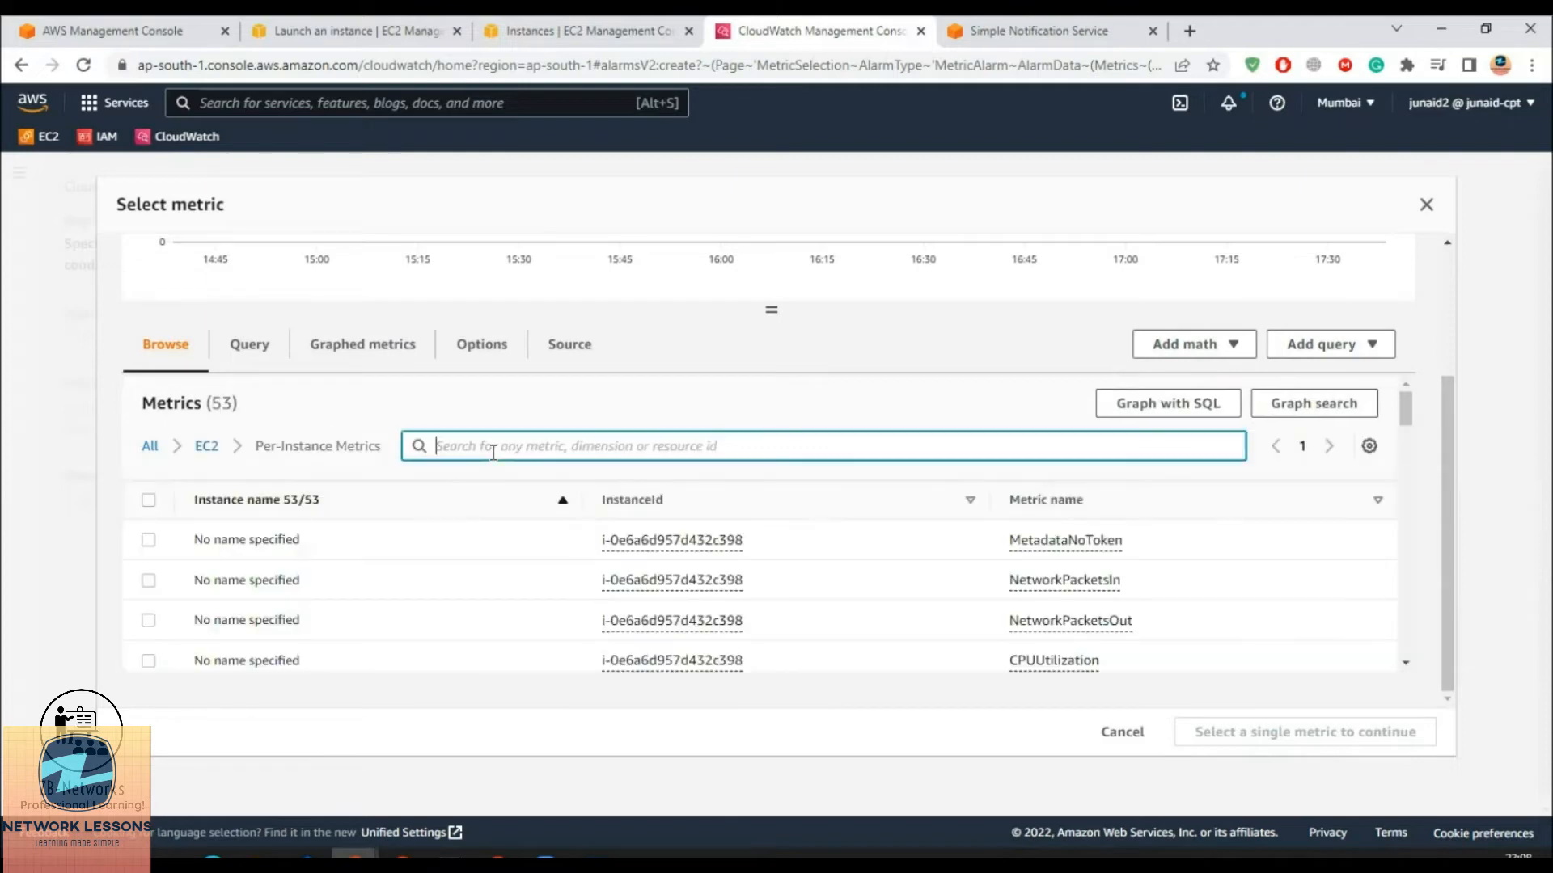
key(ctrl+v)
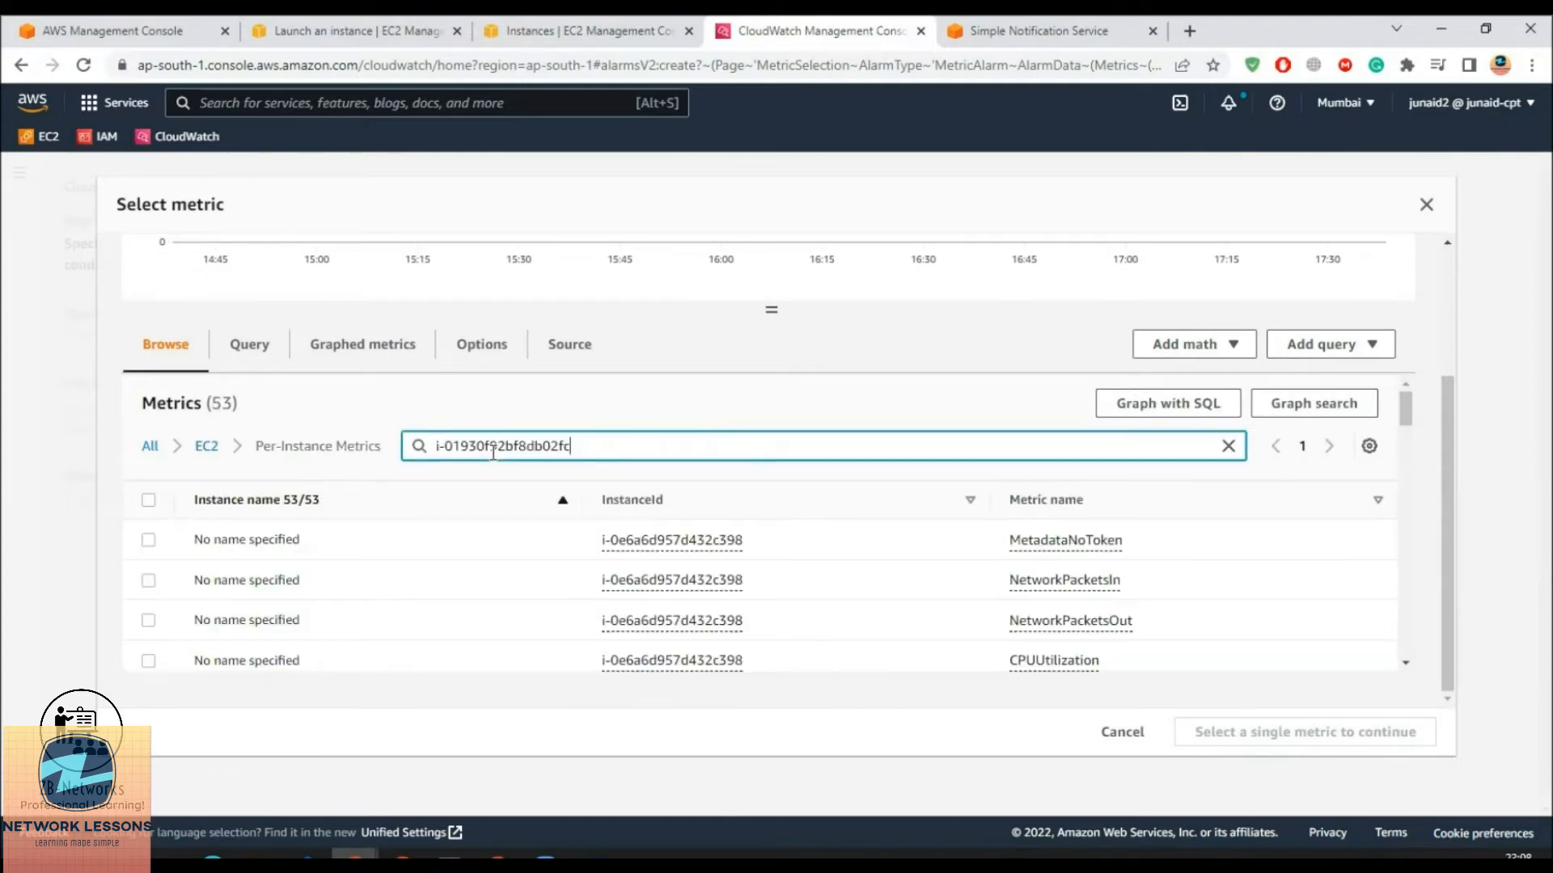
key(Return)
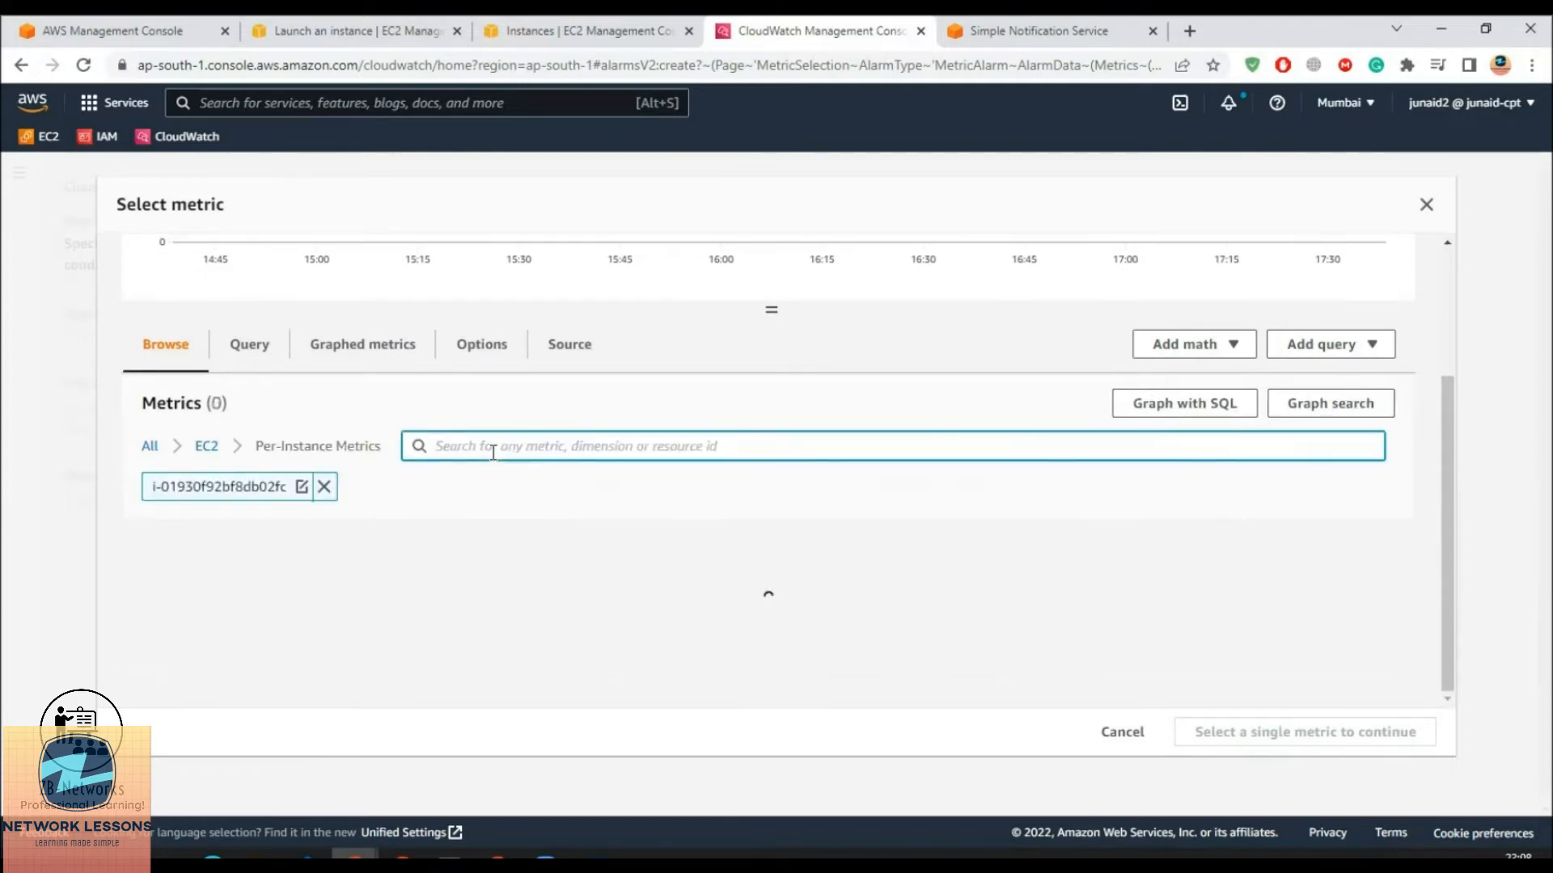
scroll(537, 580, down, 3)
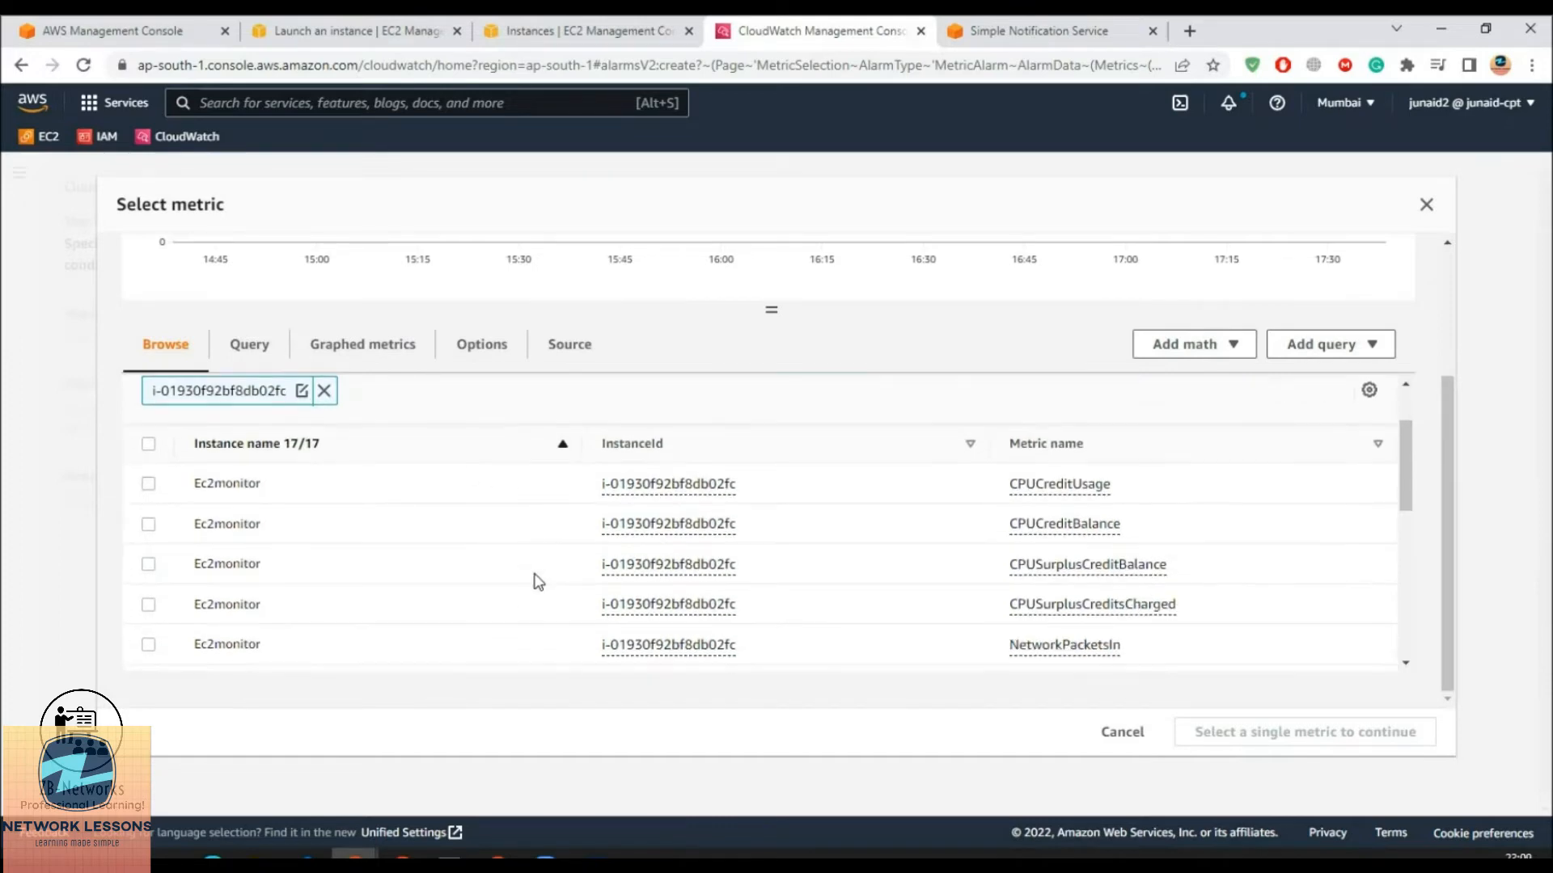
scroll(1133, 617, down, 1)
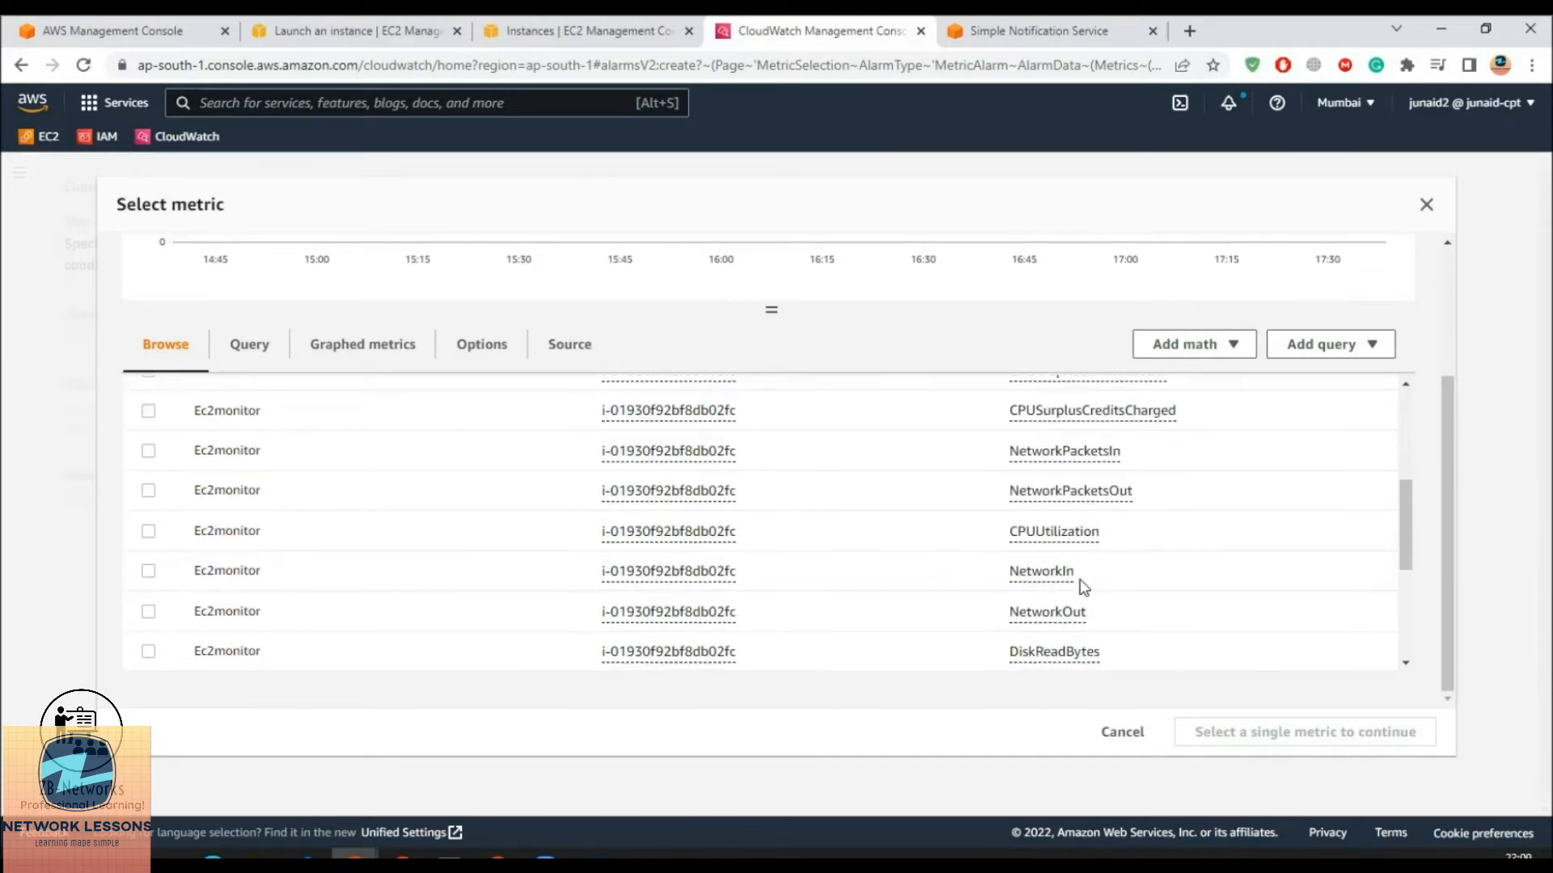
click(148, 531)
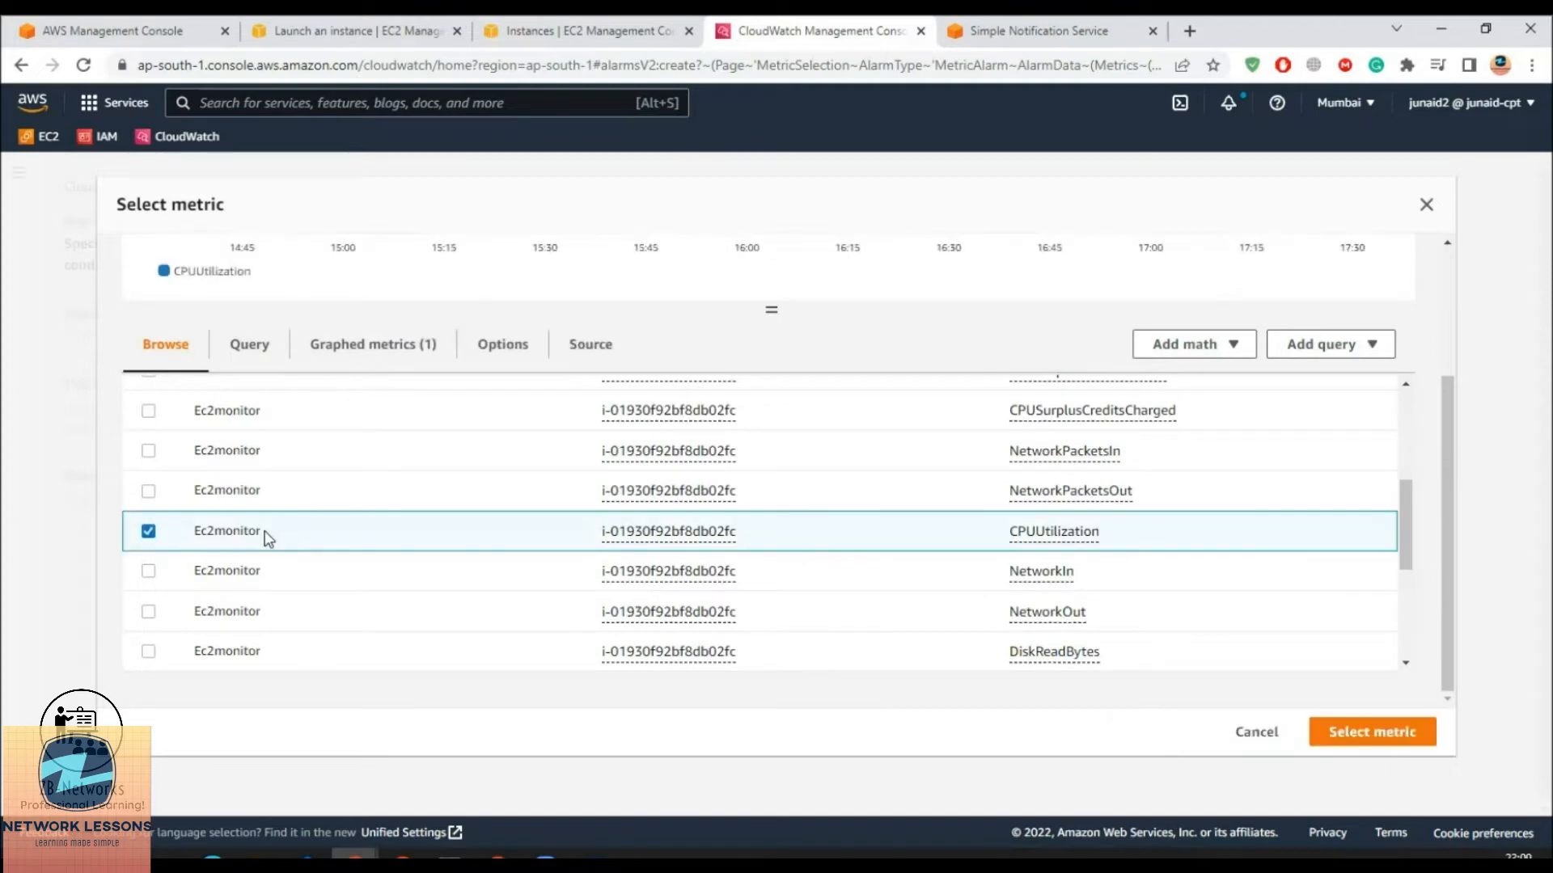
click(1347, 728)
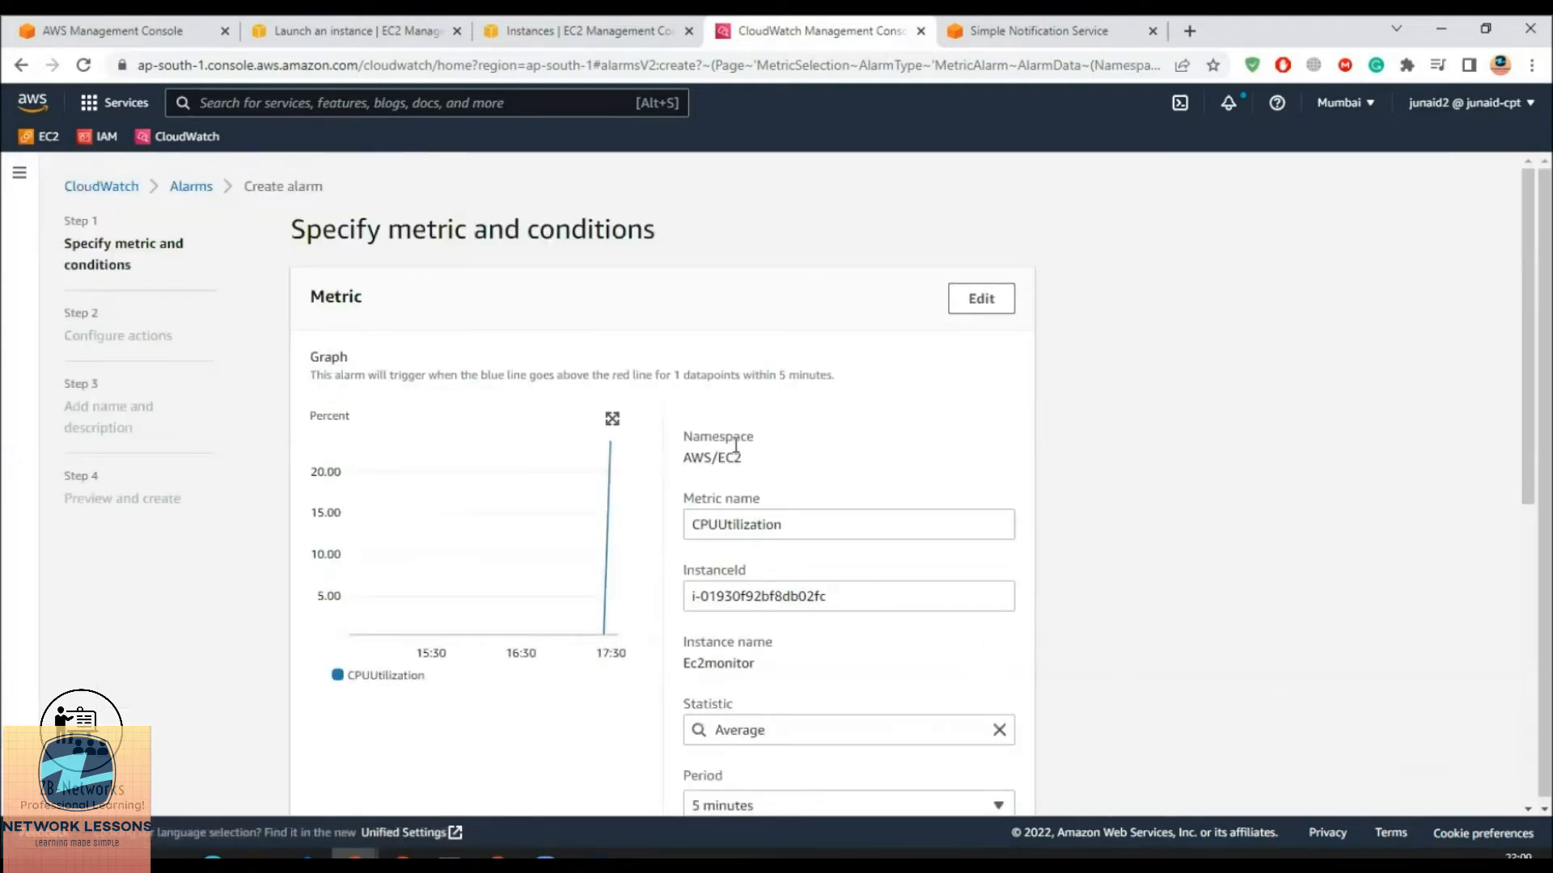
Set the CPUUtilization evaluation period to 1 minute
double_click(793, 526)
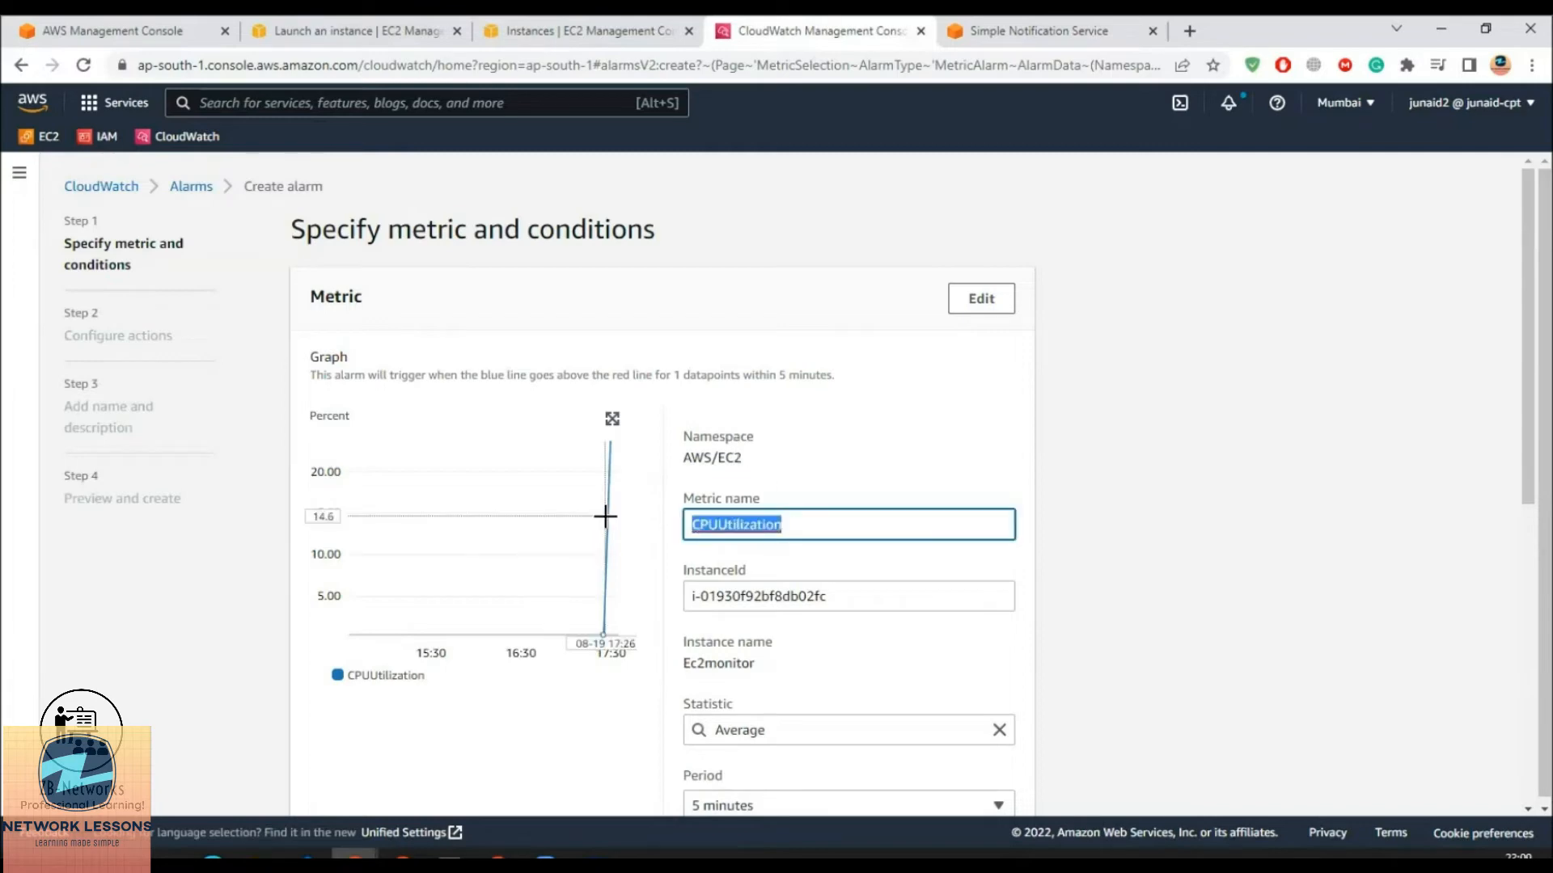
drag(807, 525, 665, 541)
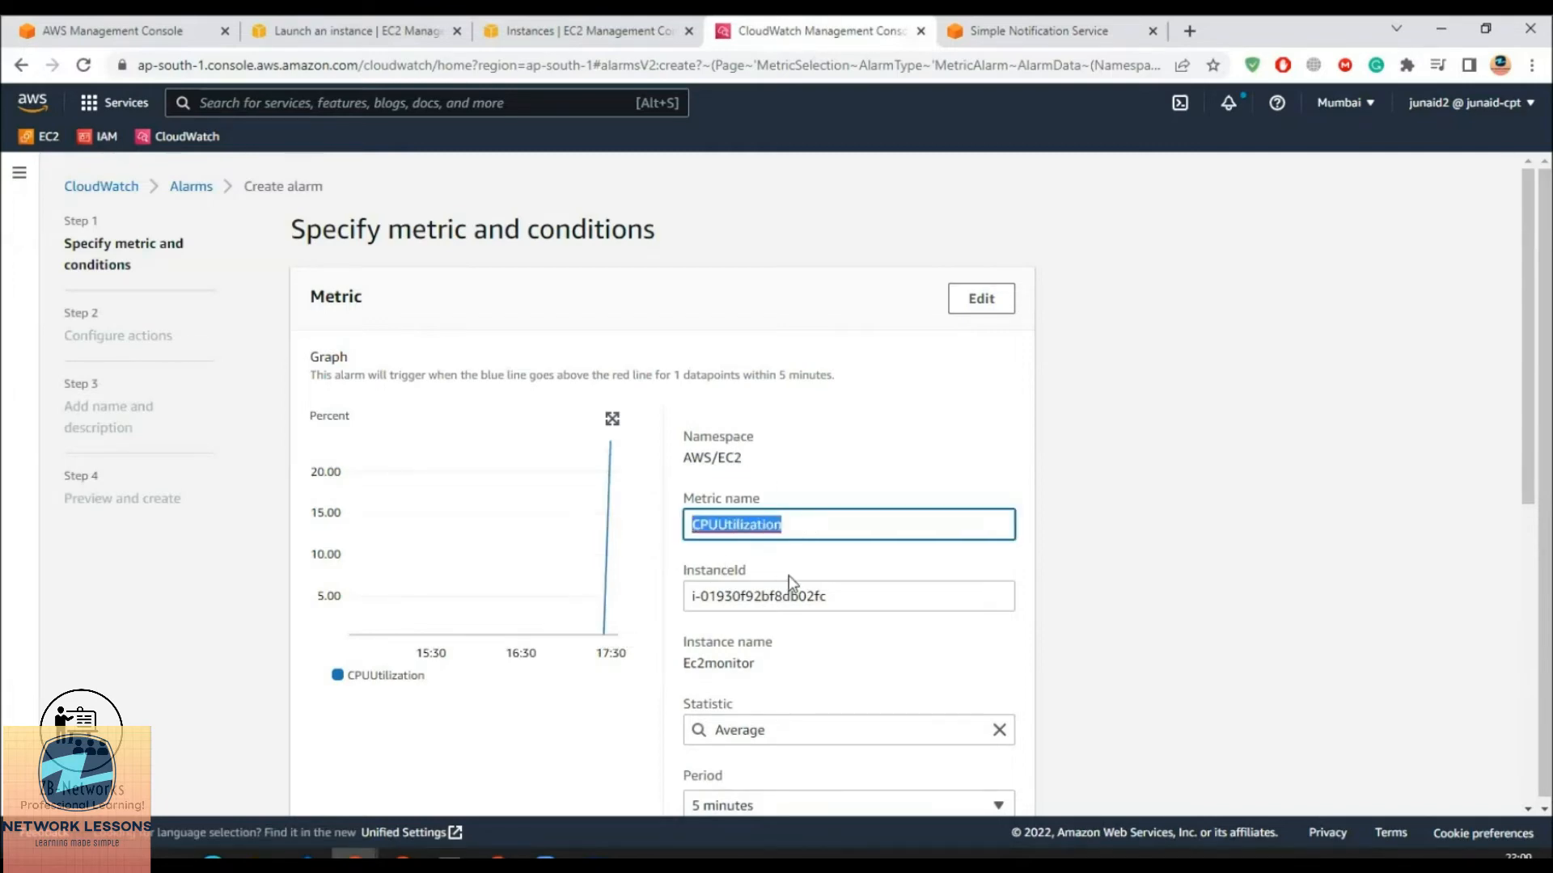
scroll(798, 614, down, 2)
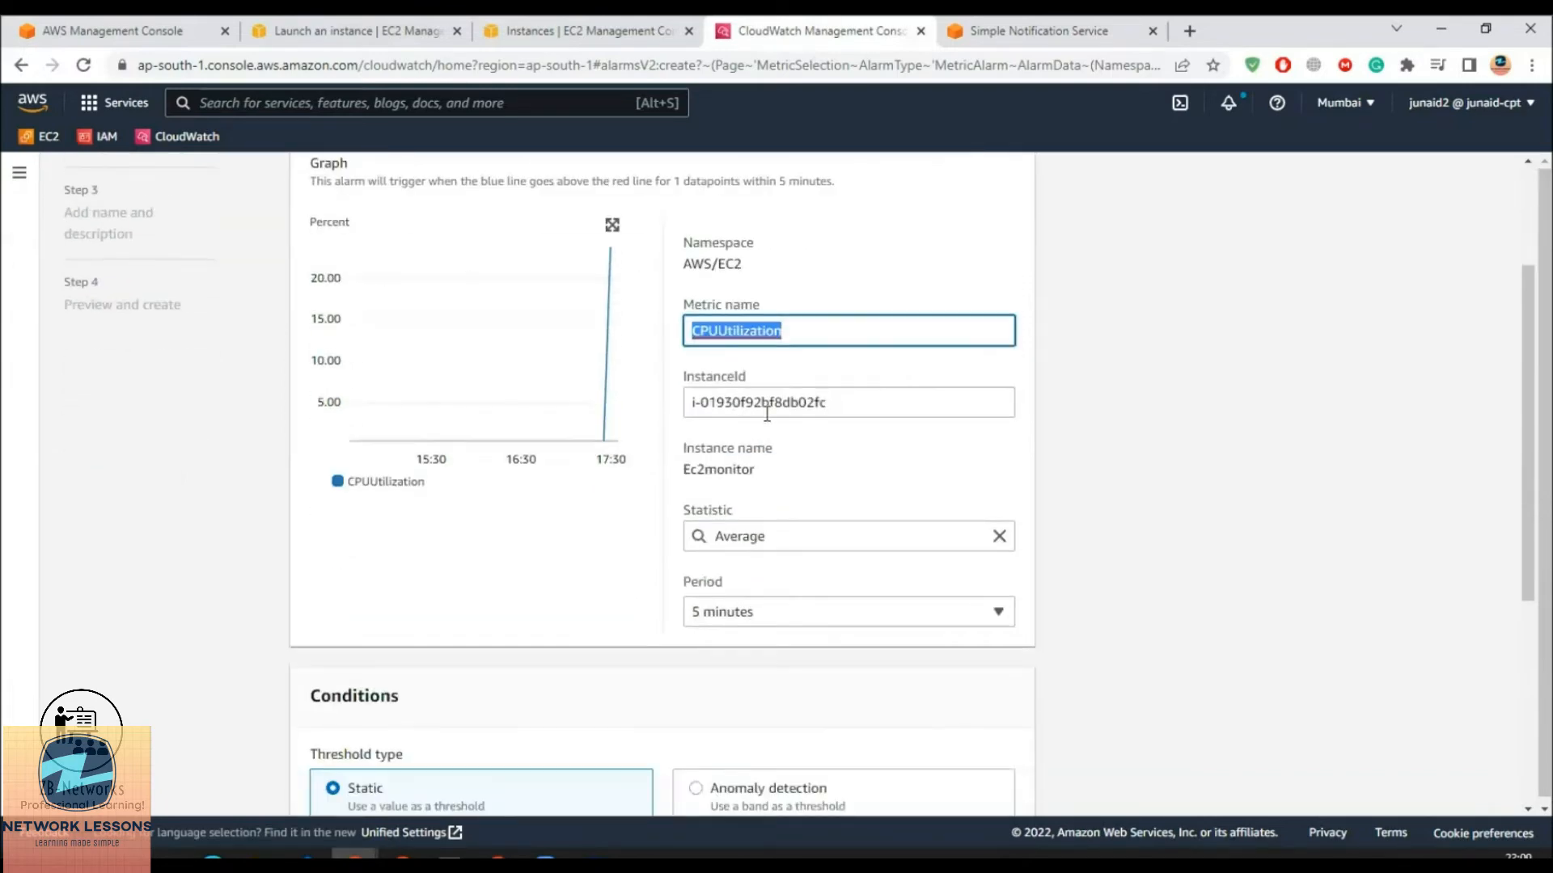
click(765, 537)
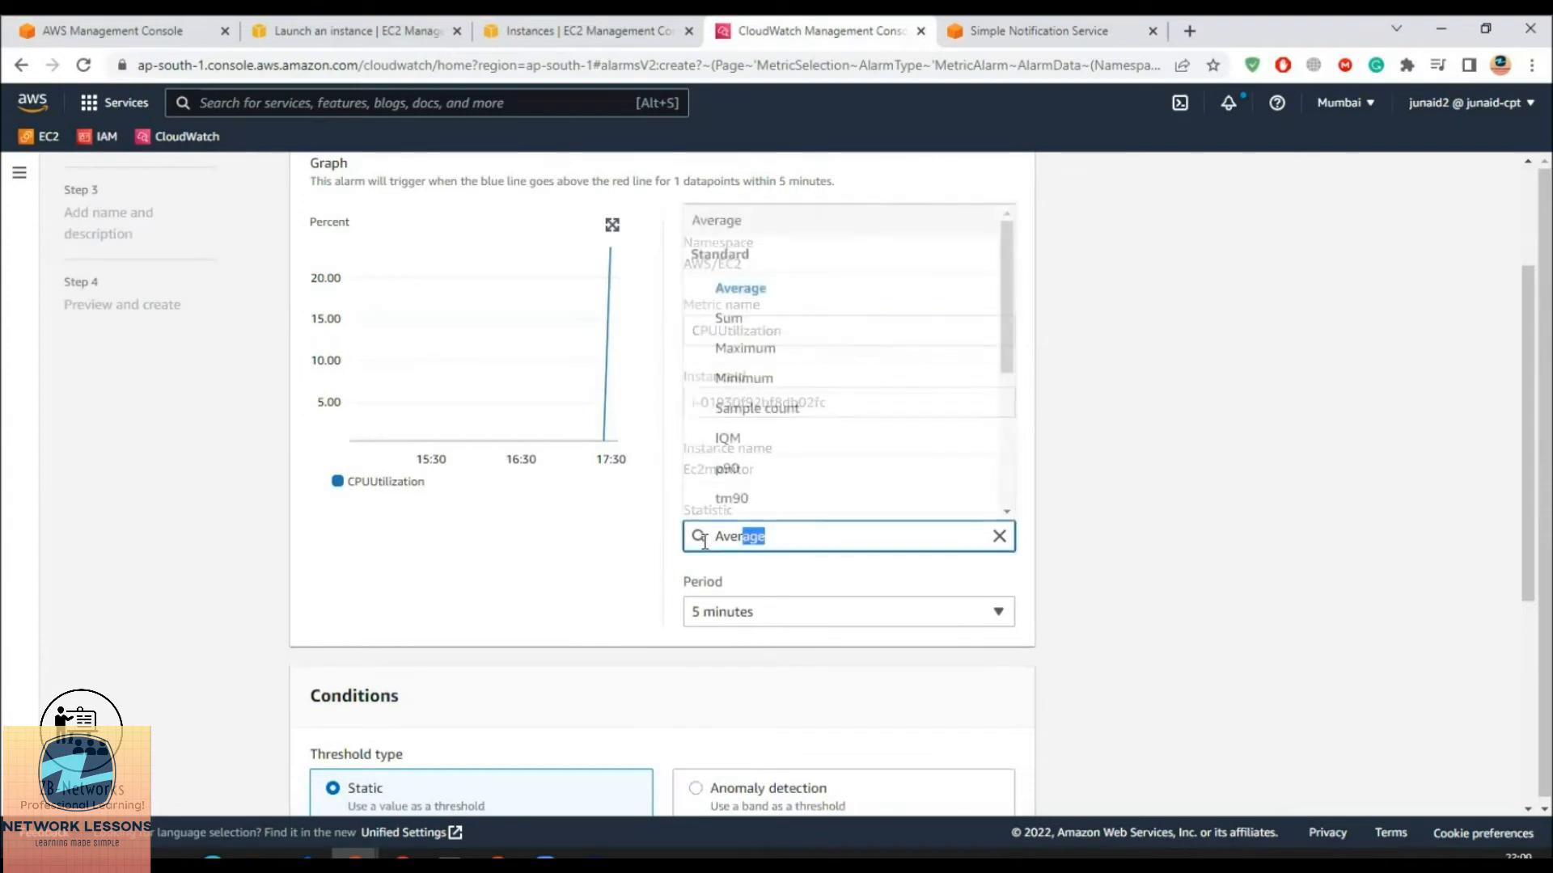
click(799, 612)
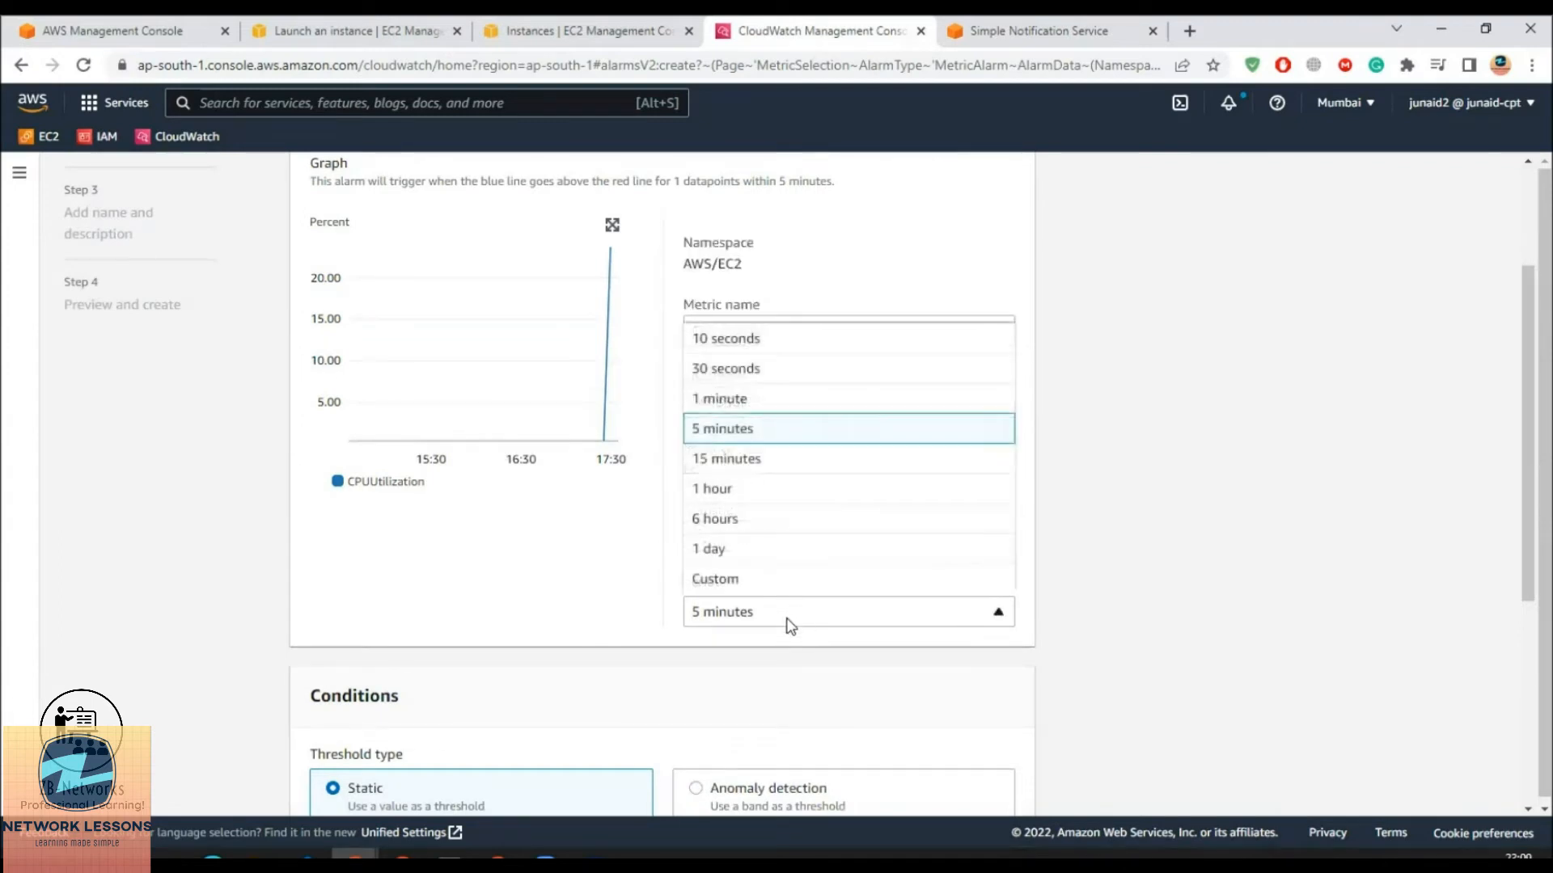
click(736, 401)
Set a static Greater-than threshold of 50
scroll(760, 647, down, 3)
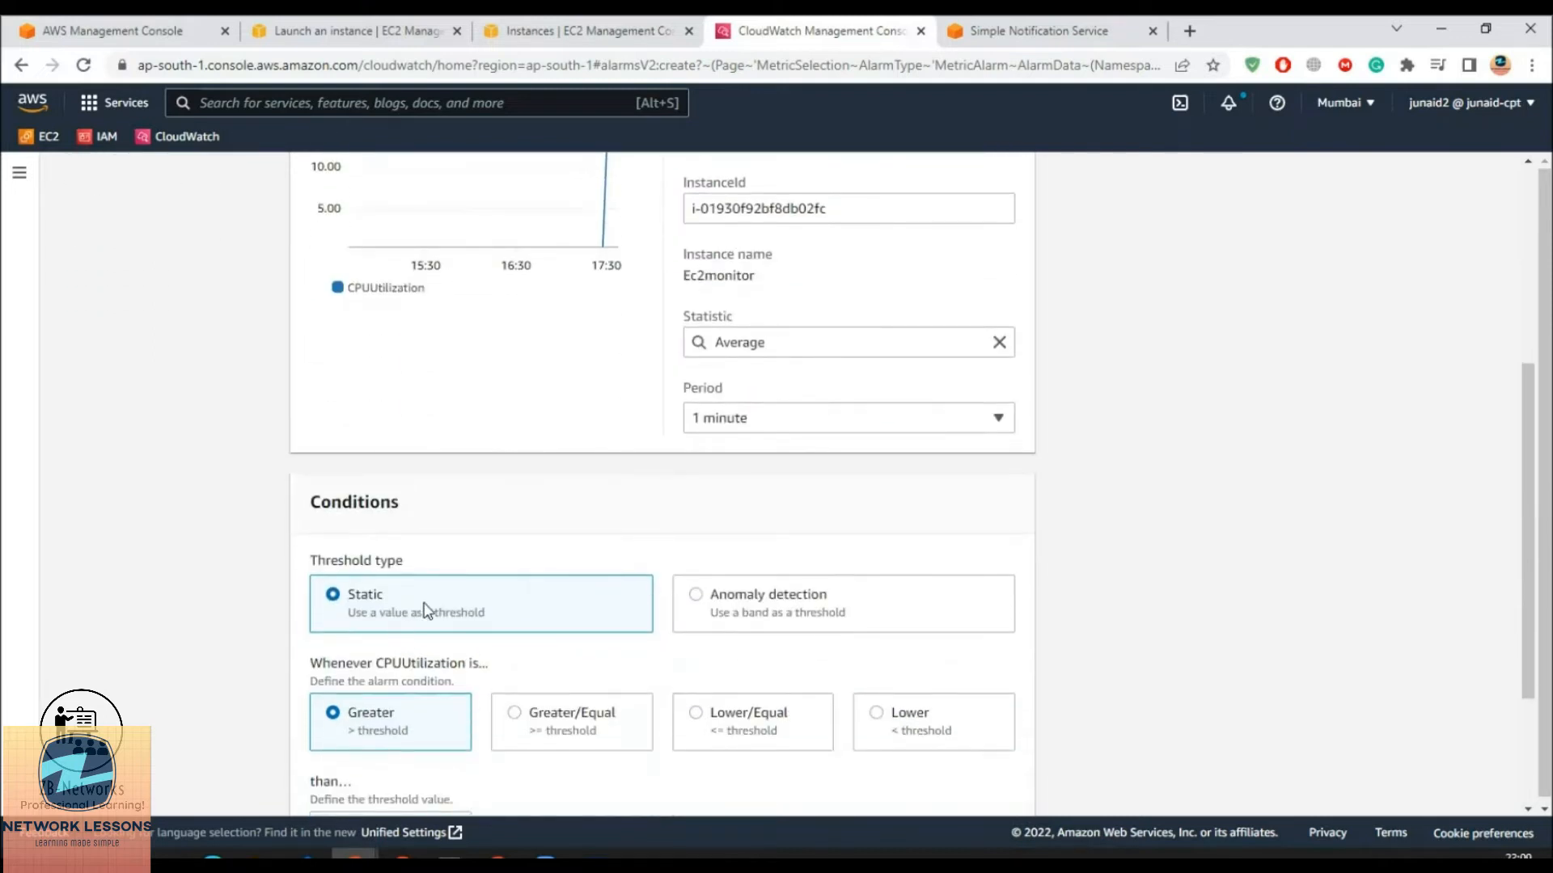
drag(331, 503, 445, 527)
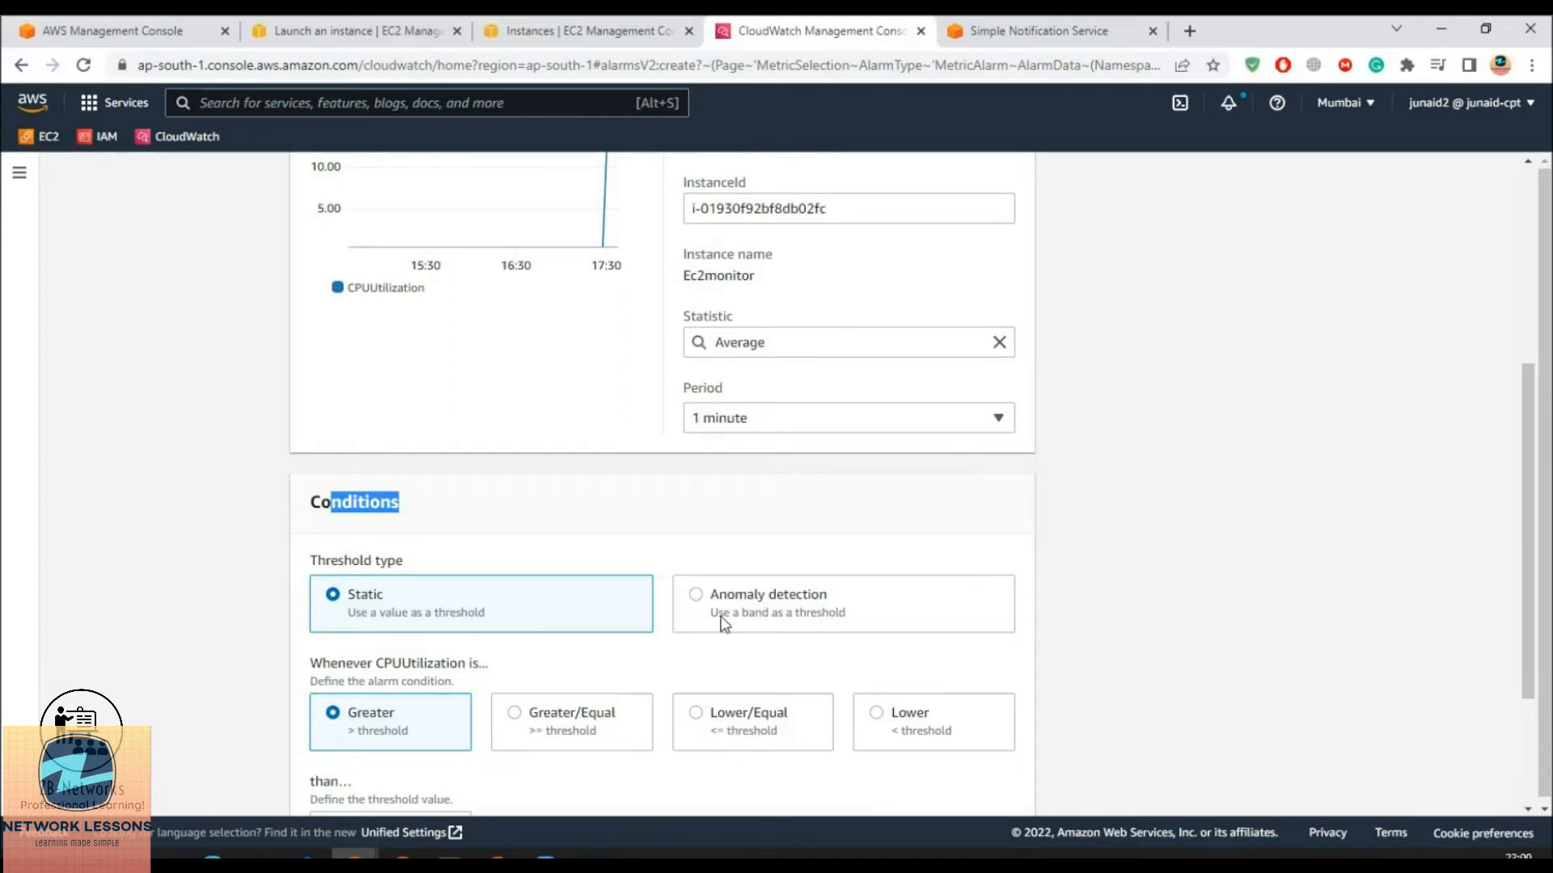
scroll(364, 719, down, 3)
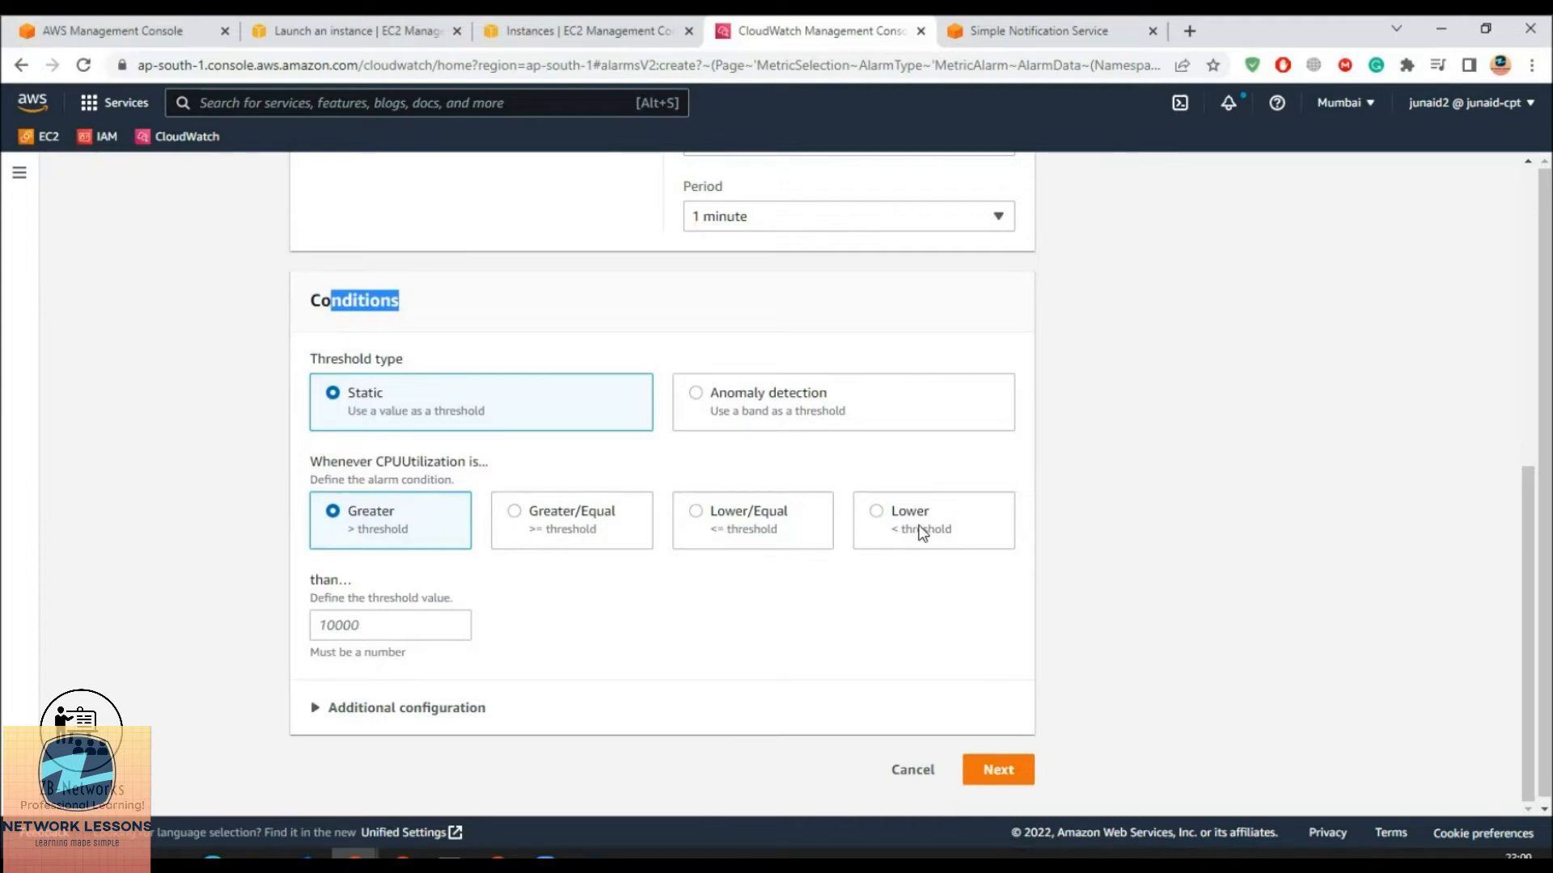
click(385, 627)
text(50)
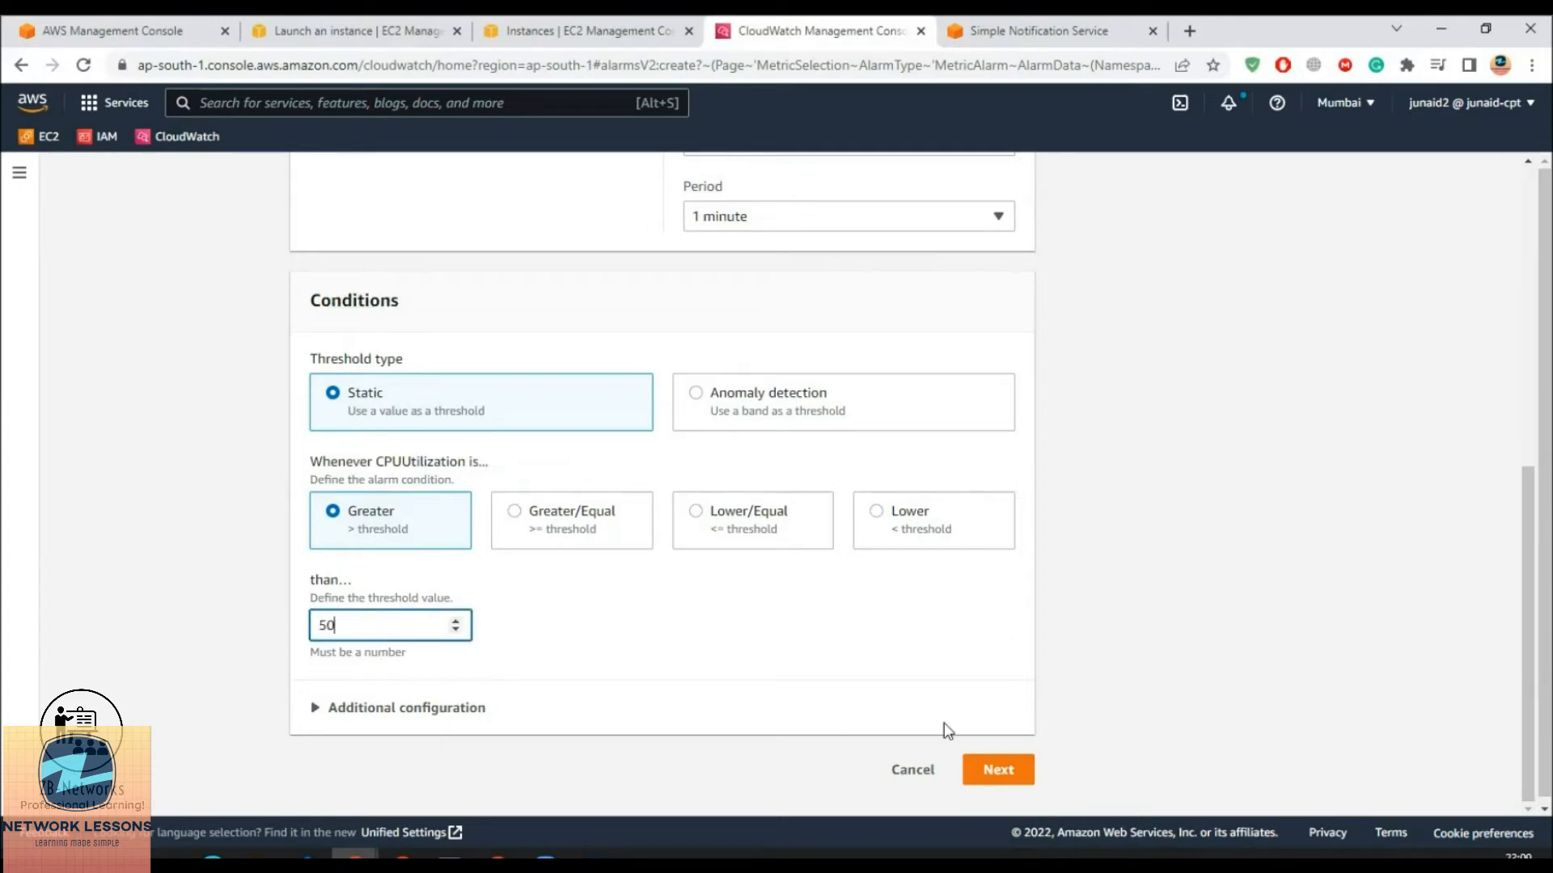
drag(389, 626, 292, 621)
text(70)
key(BackSpace)
key(BackSpace)
text(50)
Send In alarm notifications to the existing Myservermonitor SNS topic
click(987, 776)
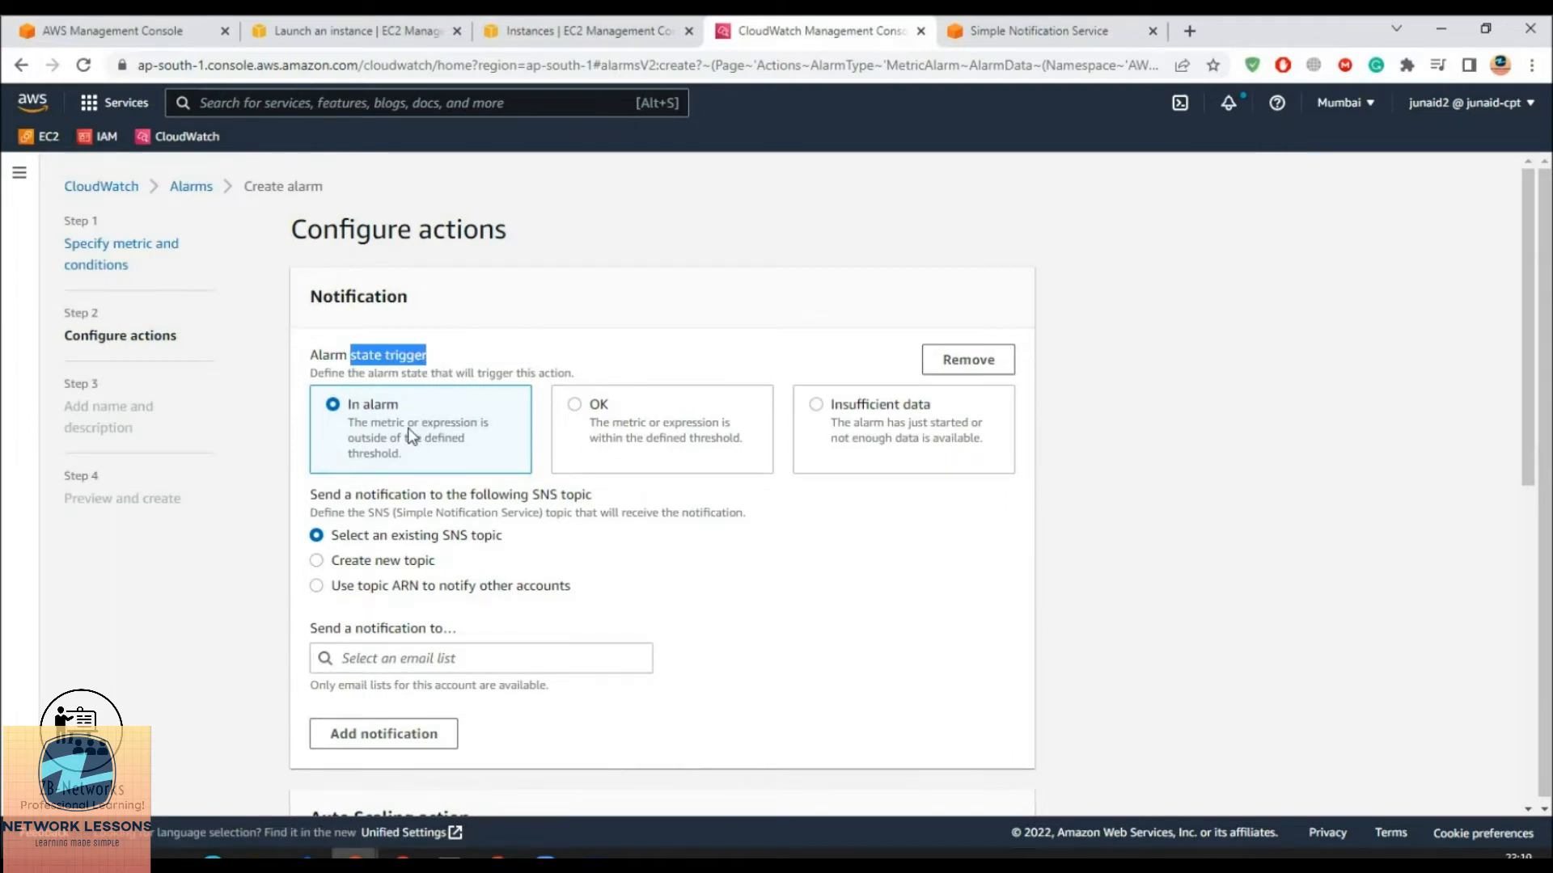
click(579, 408)
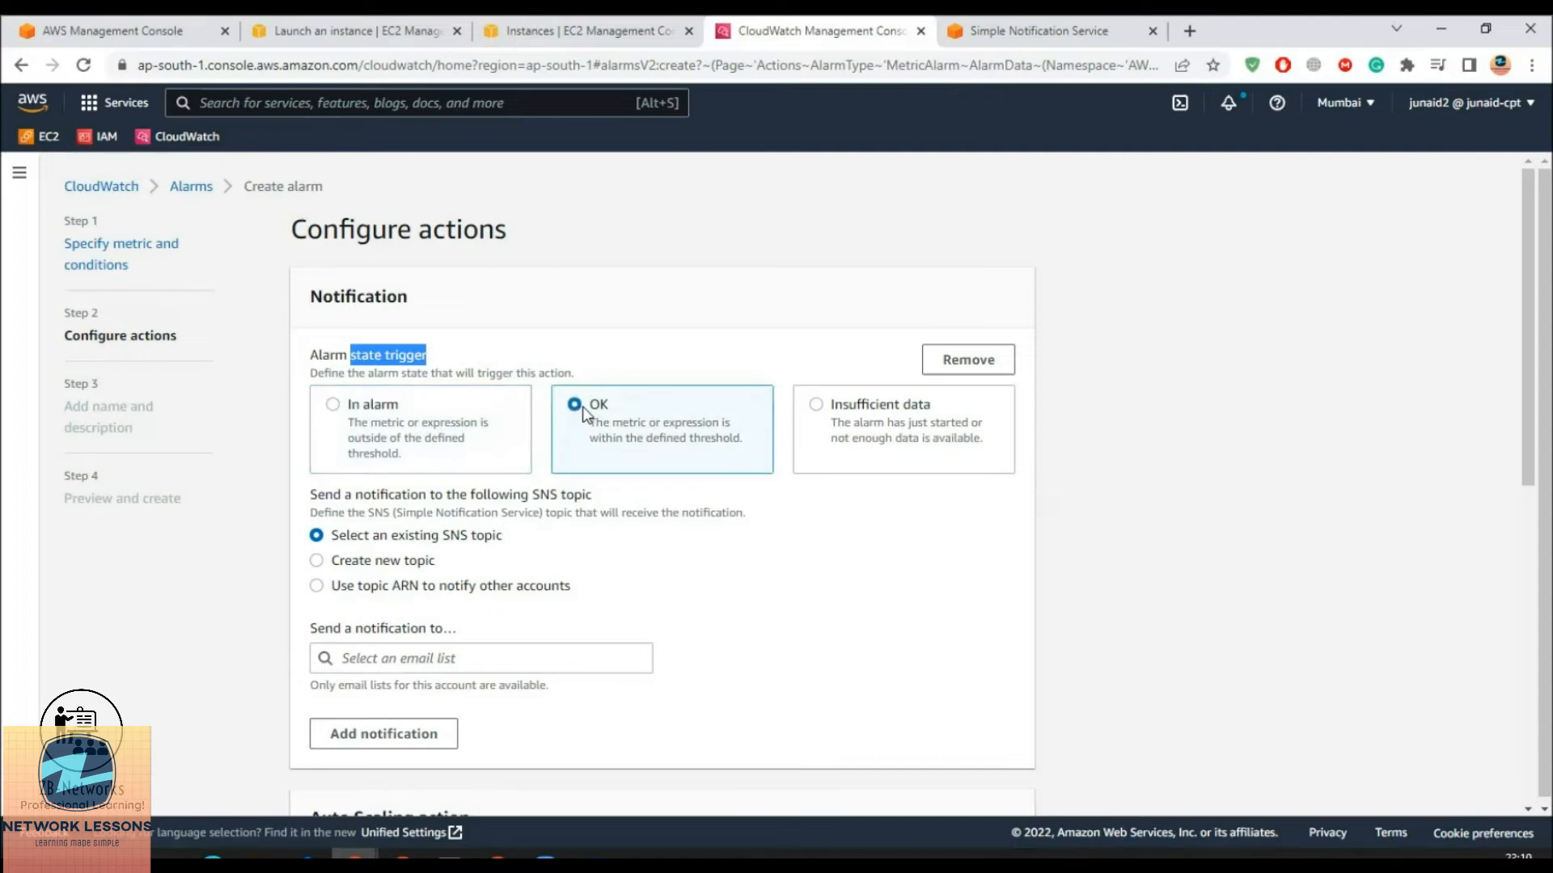
click(373, 408)
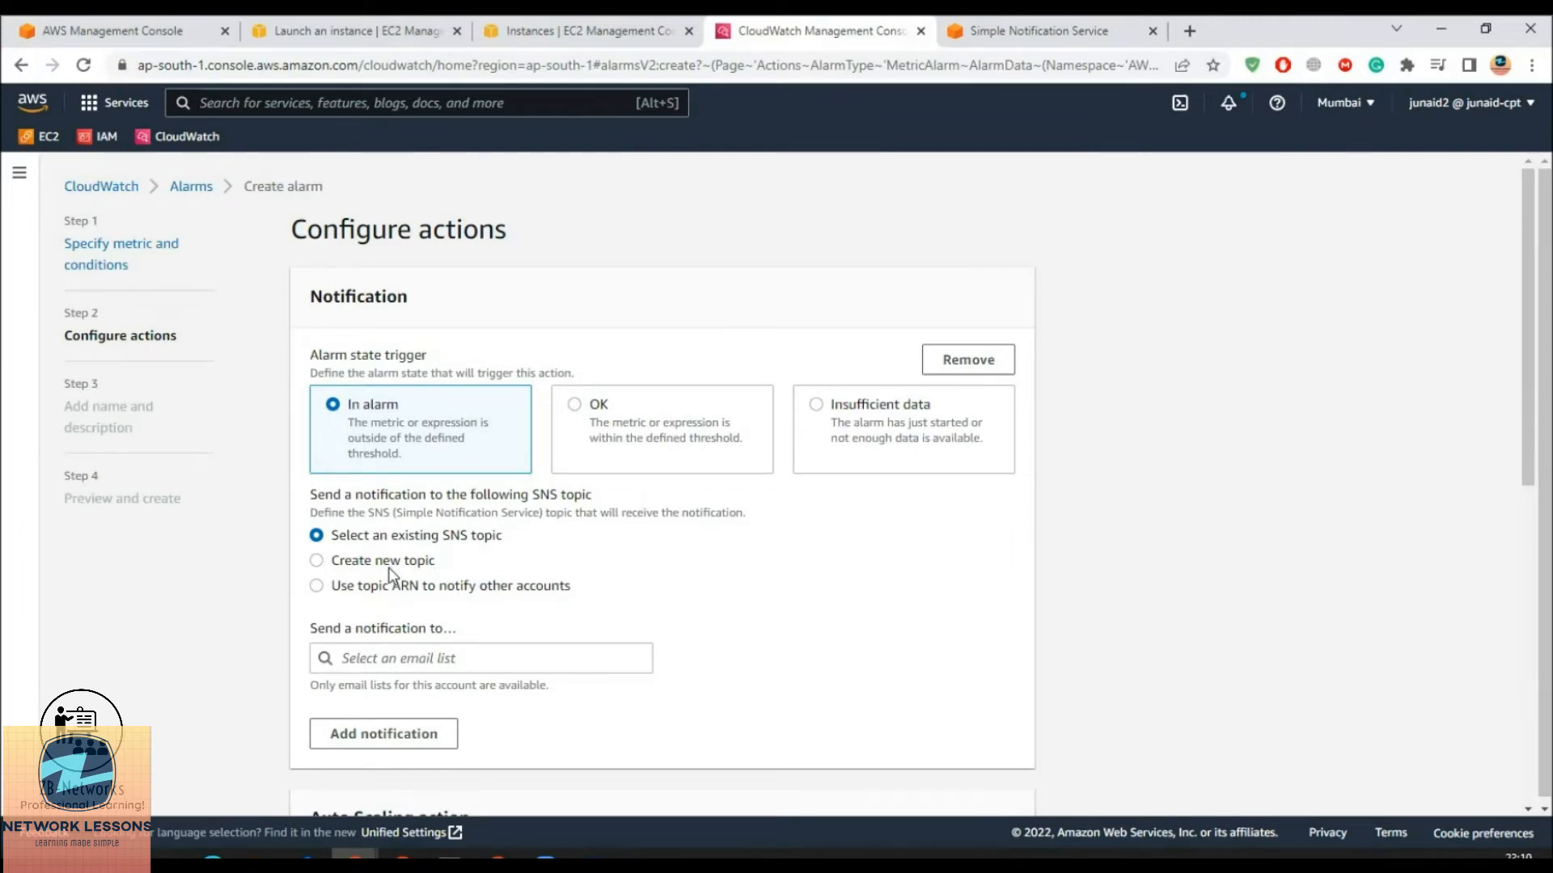
click(411, 651)
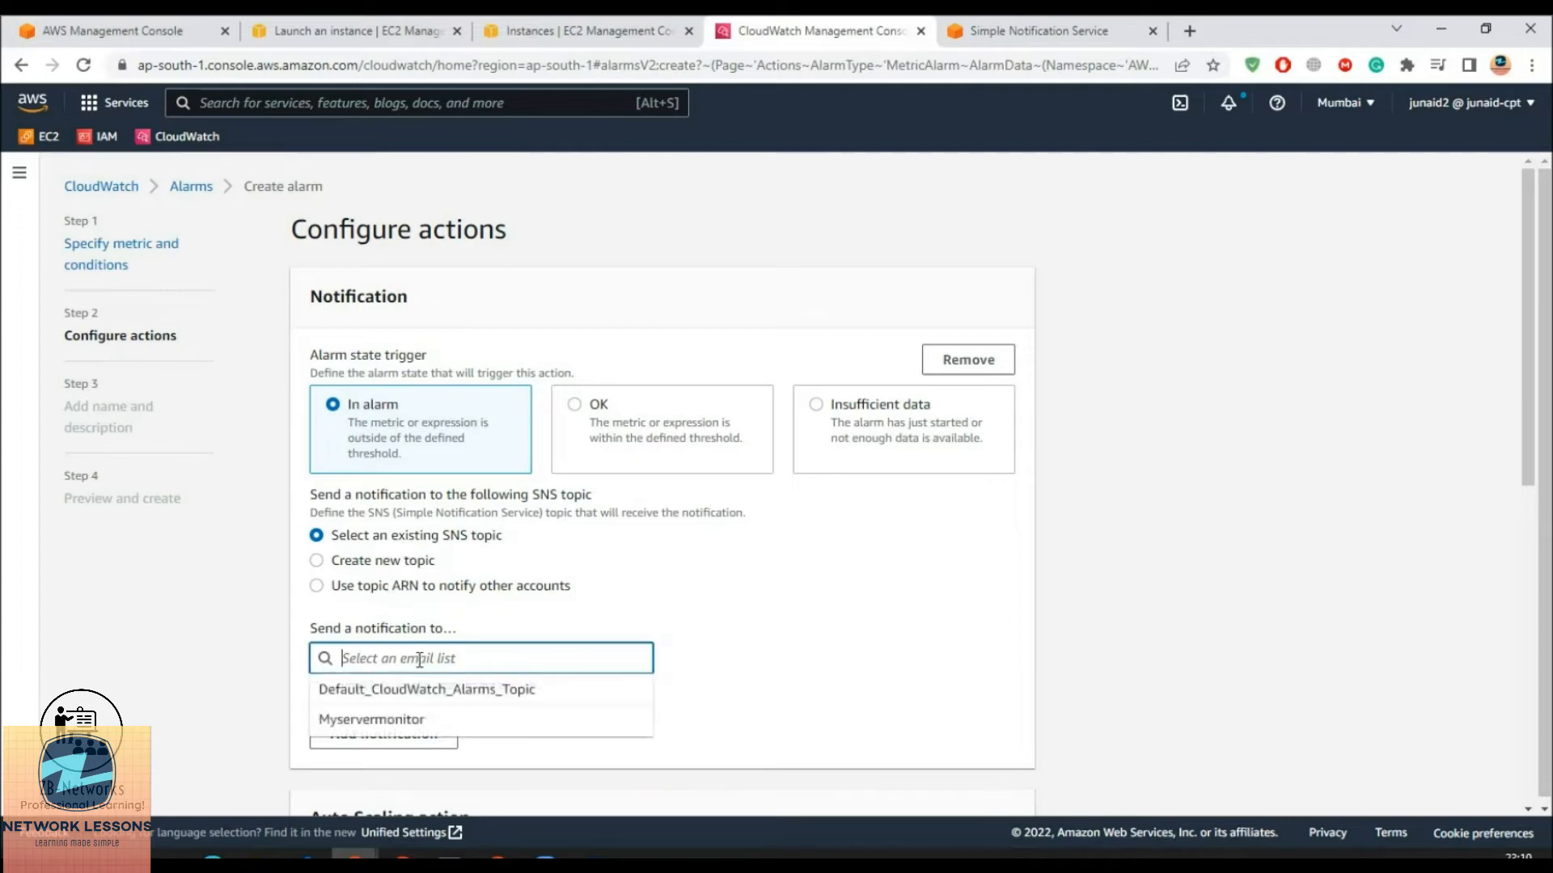
click(376, 725)
scroll(485, 720, down, 2)
drag(332, 553, 438, 553)
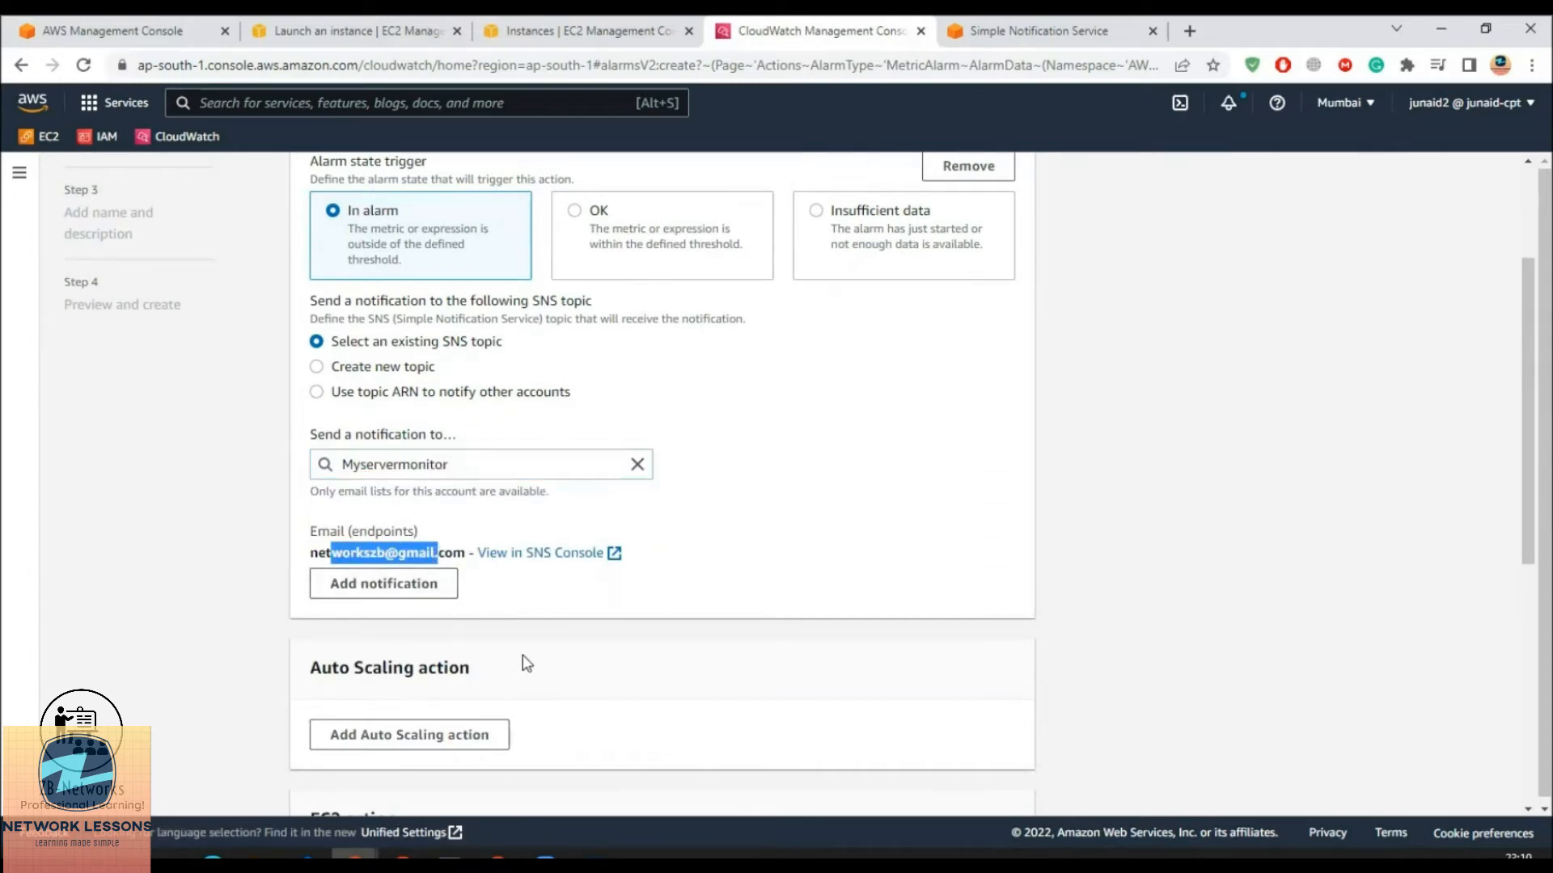
scroll(524, 663, down, 3)
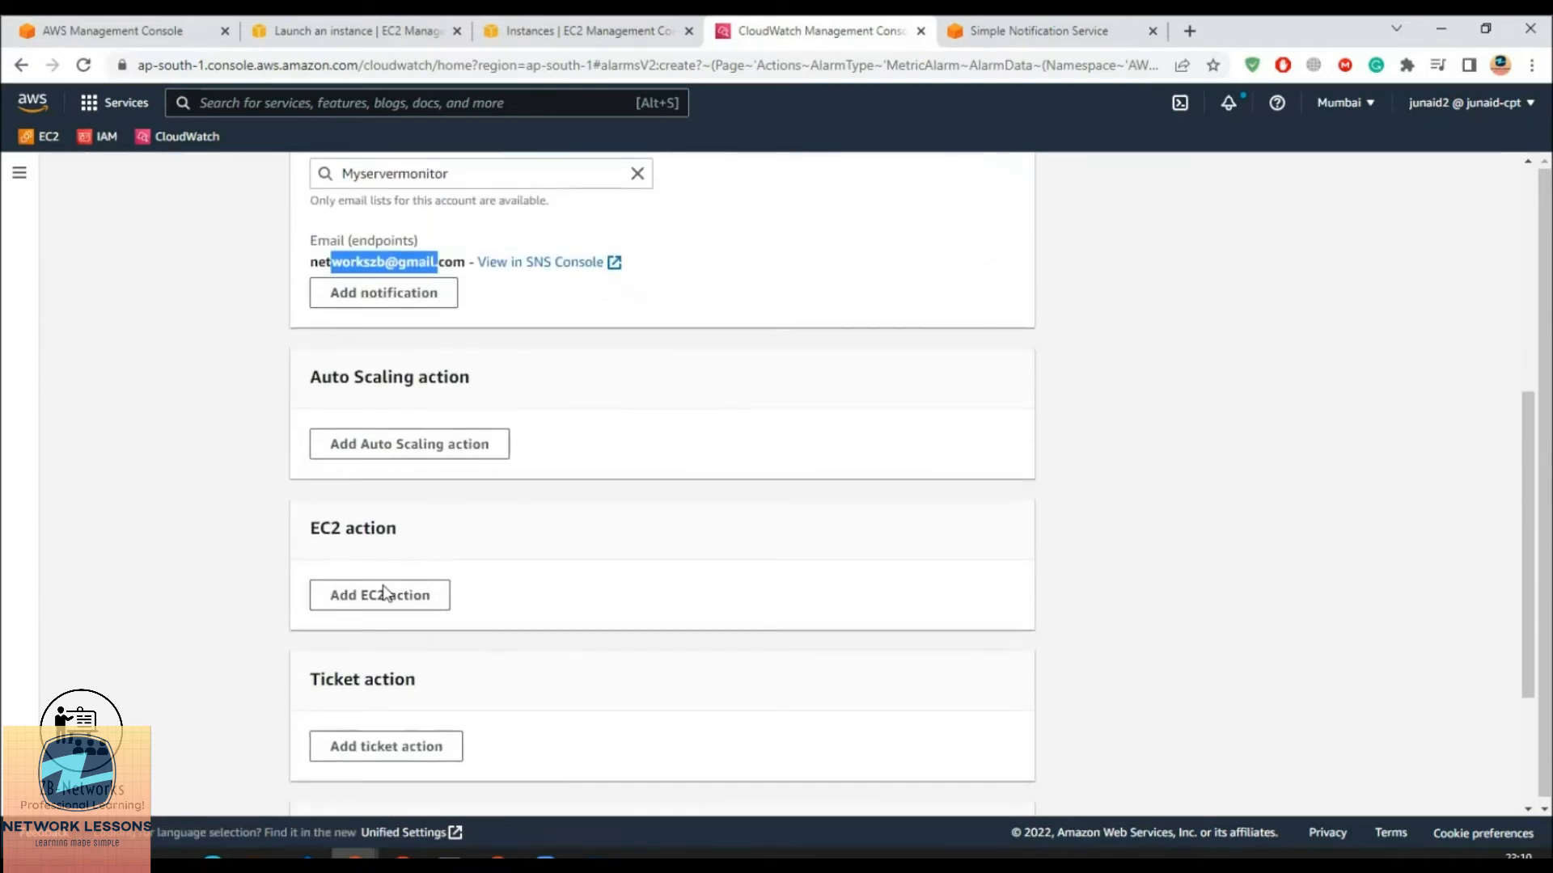
scroll(631, 494, up, 4)
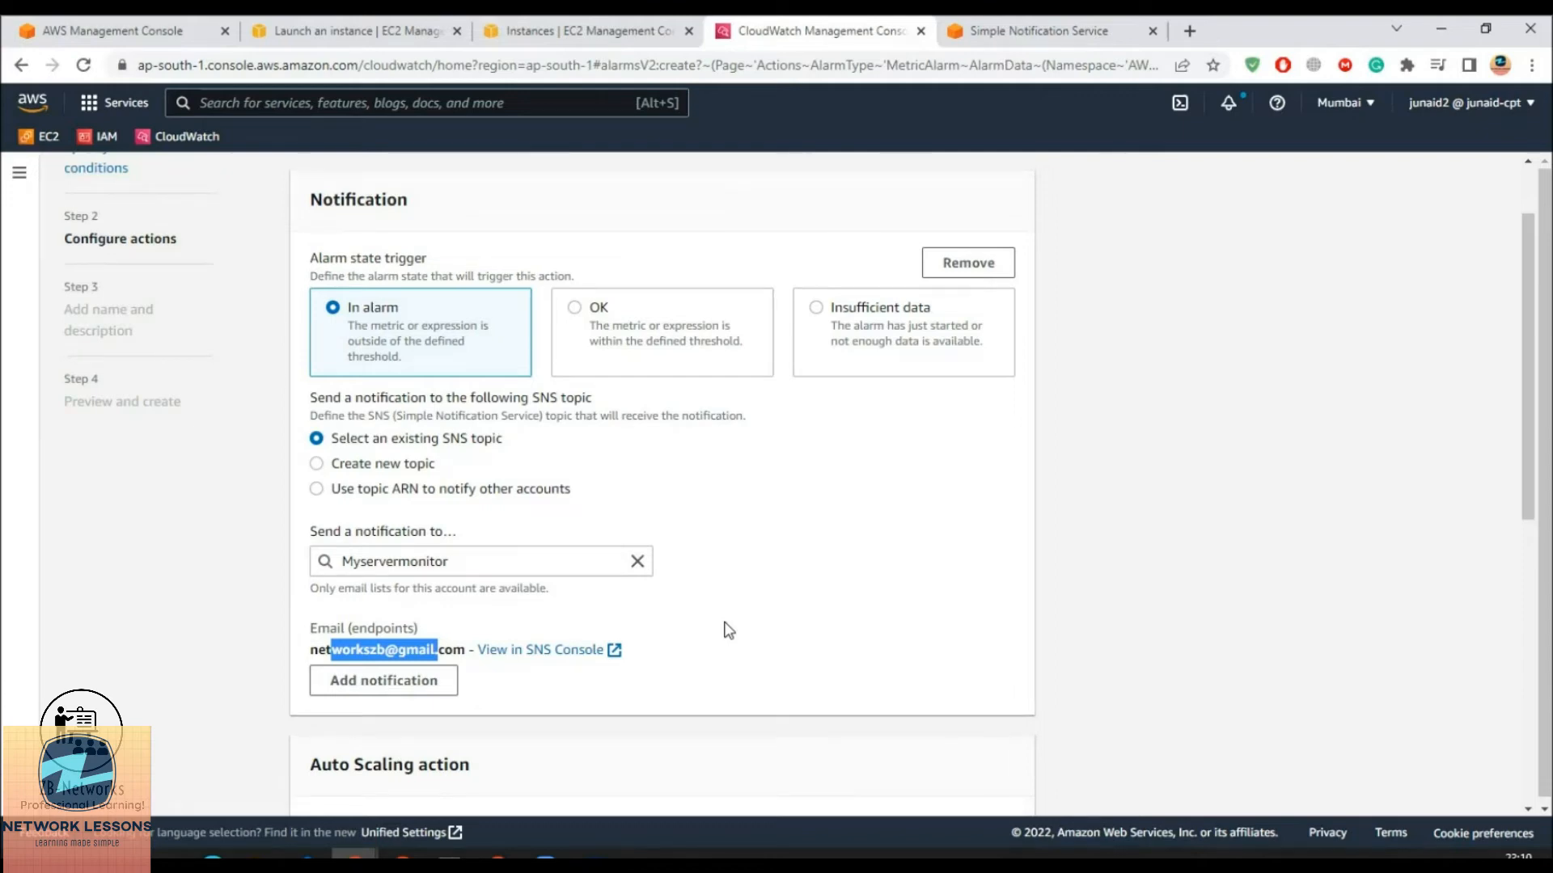
scroll(729, 630, down, 5)
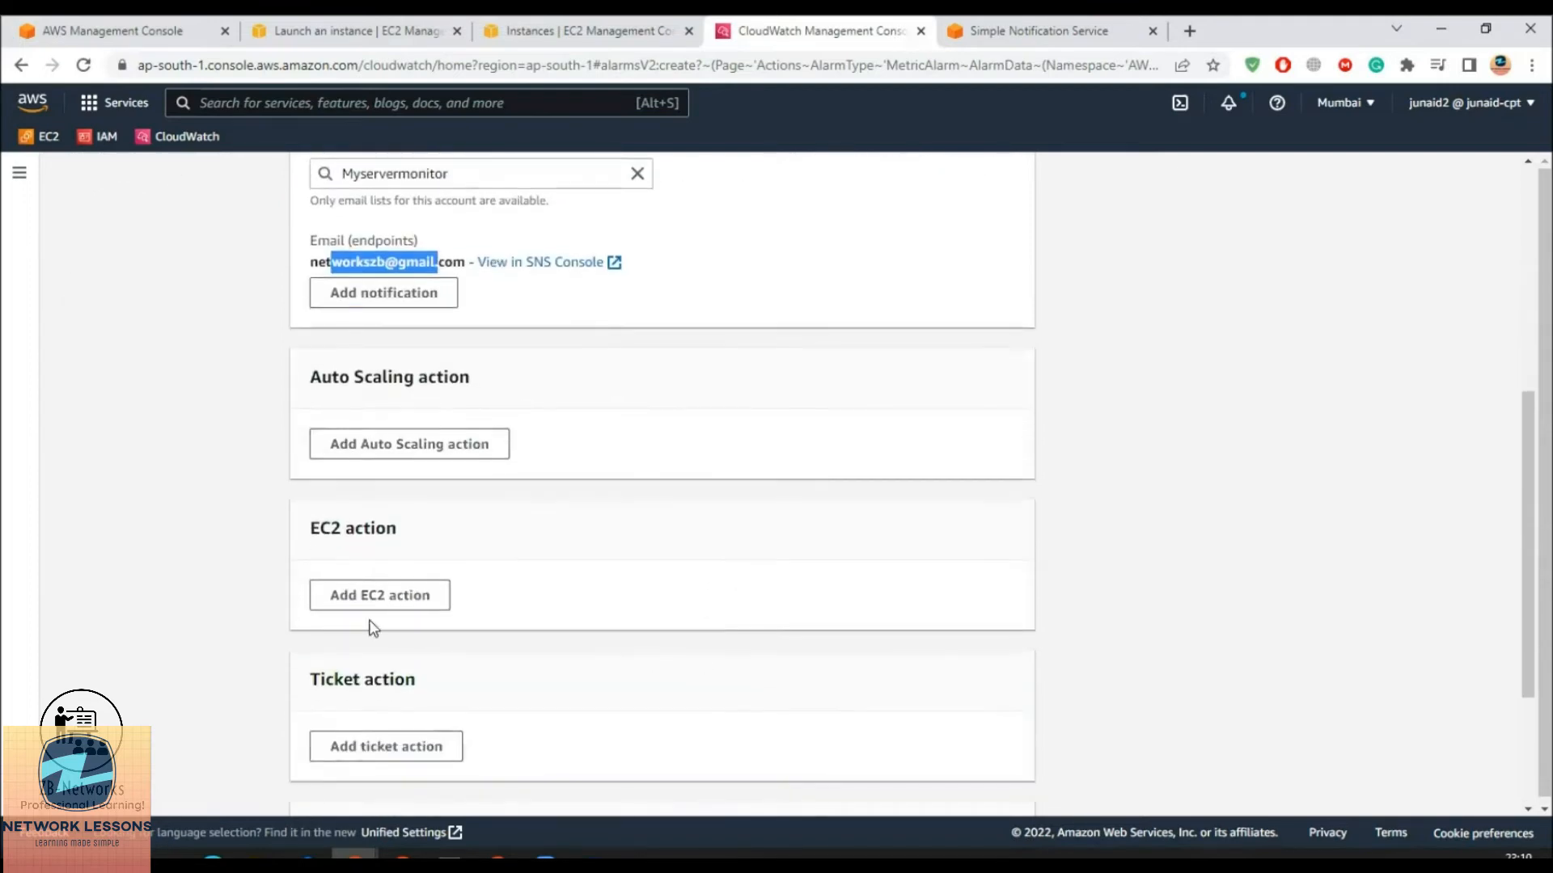
click(365, 607)
Add an In alarm EC2 action that terminates the Ec2monitor instance
scroll(481, 566, down, 3)
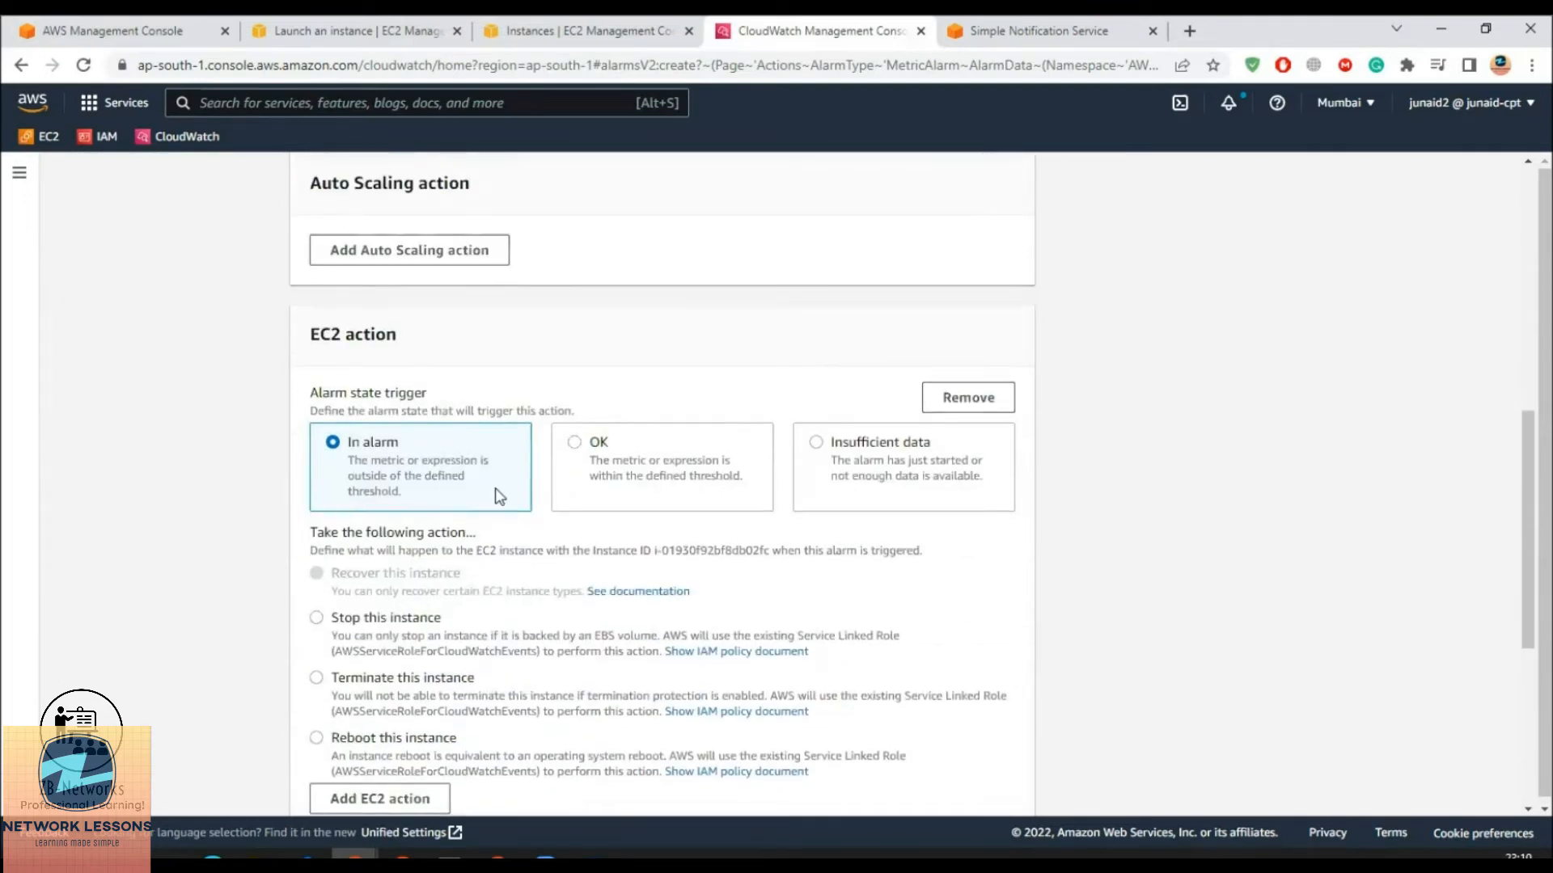
scroll(450, 441, down, 1)
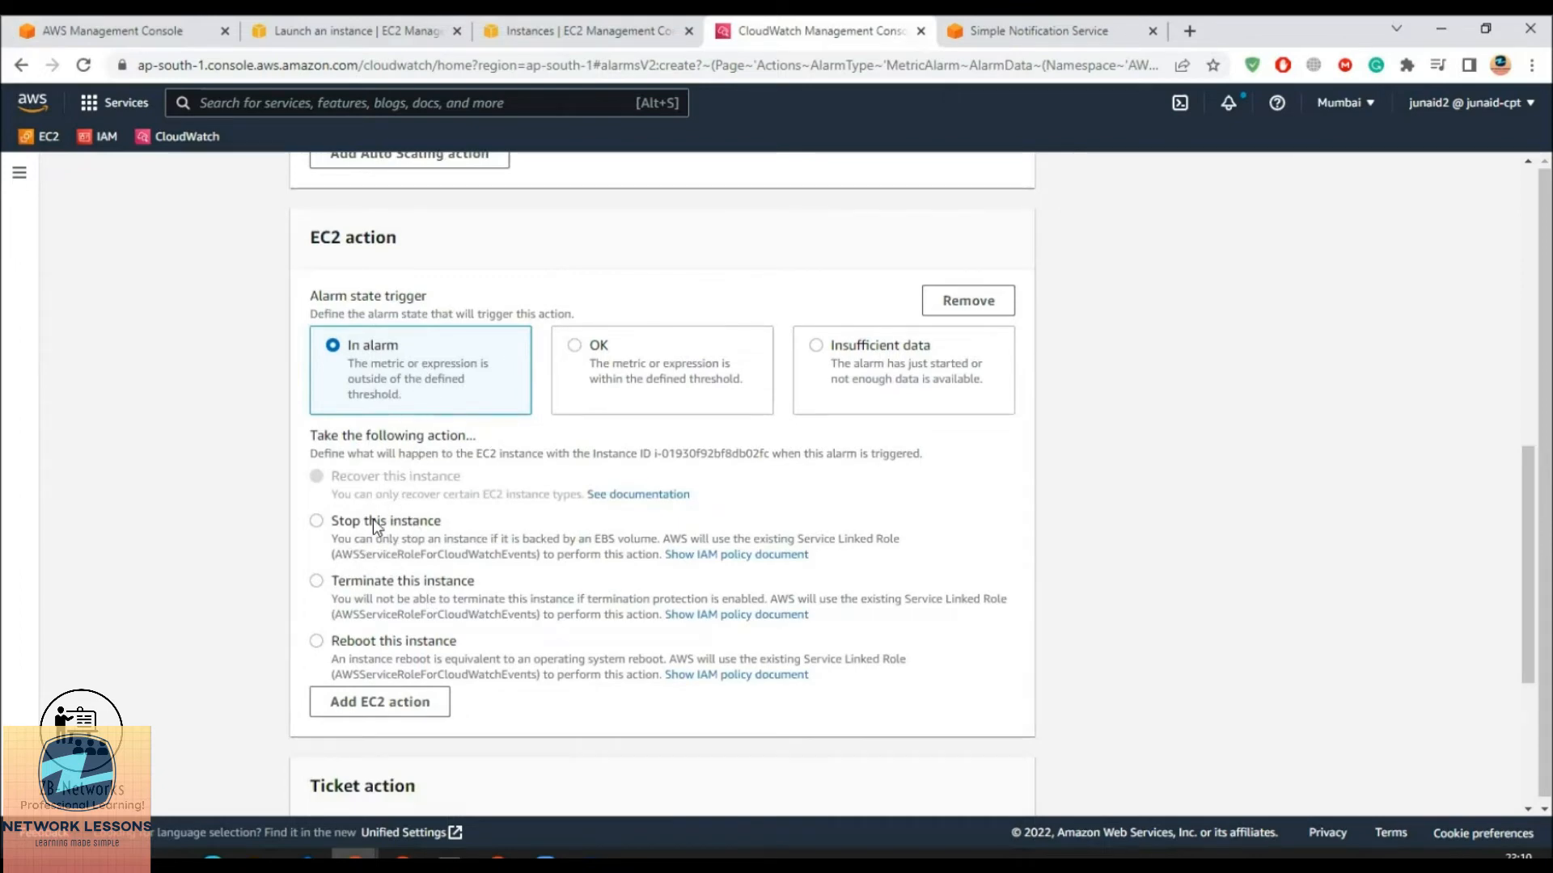
click(371, 581)
scroll(376, 592, down, 3)
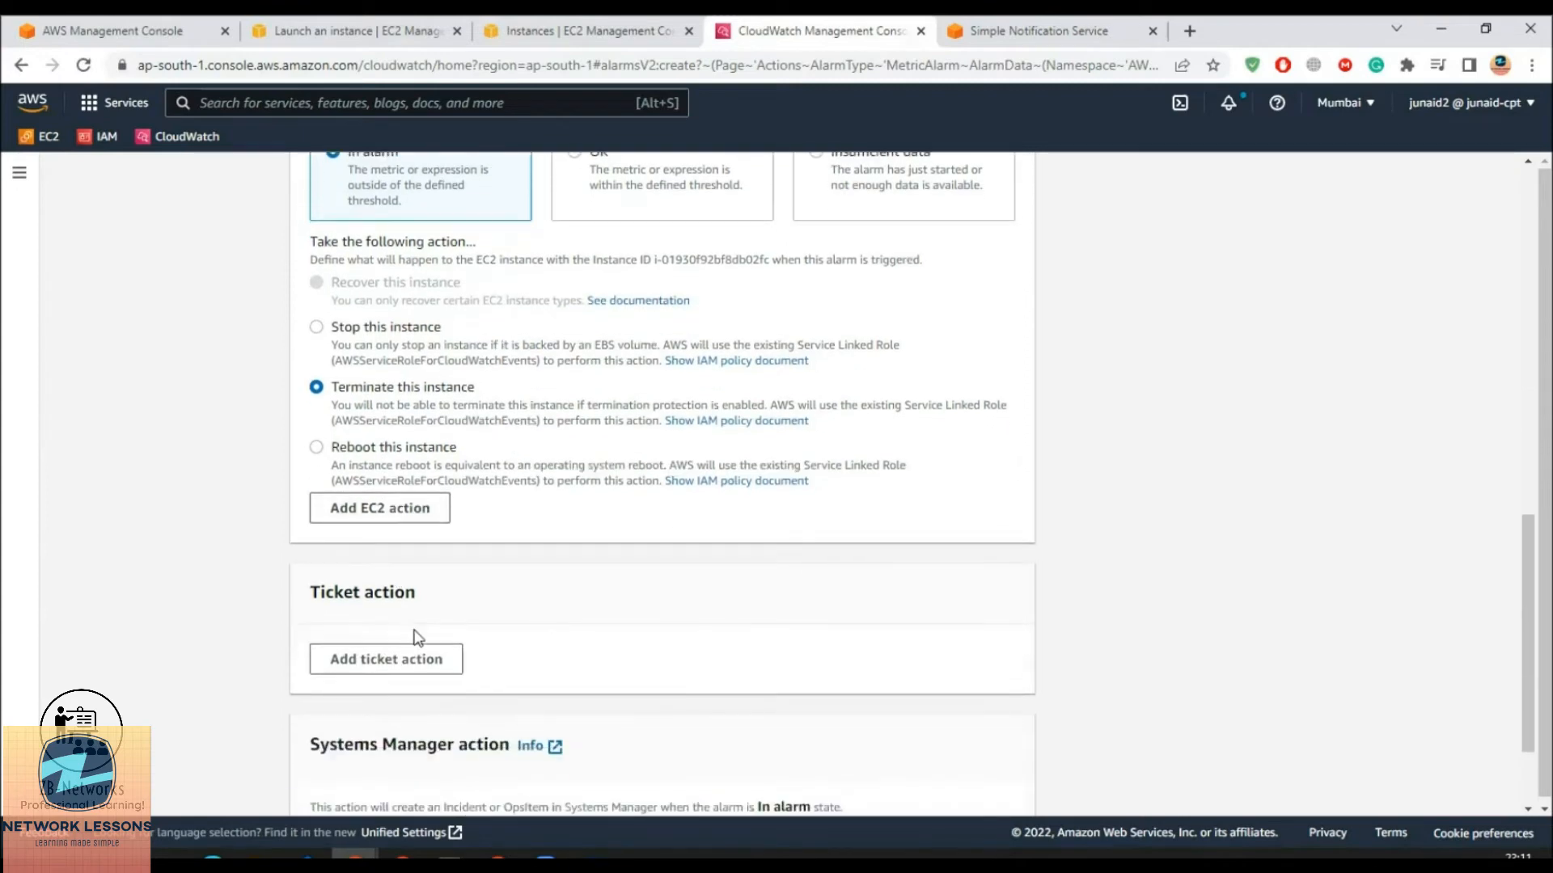
scroll(472, 659, down, 2)
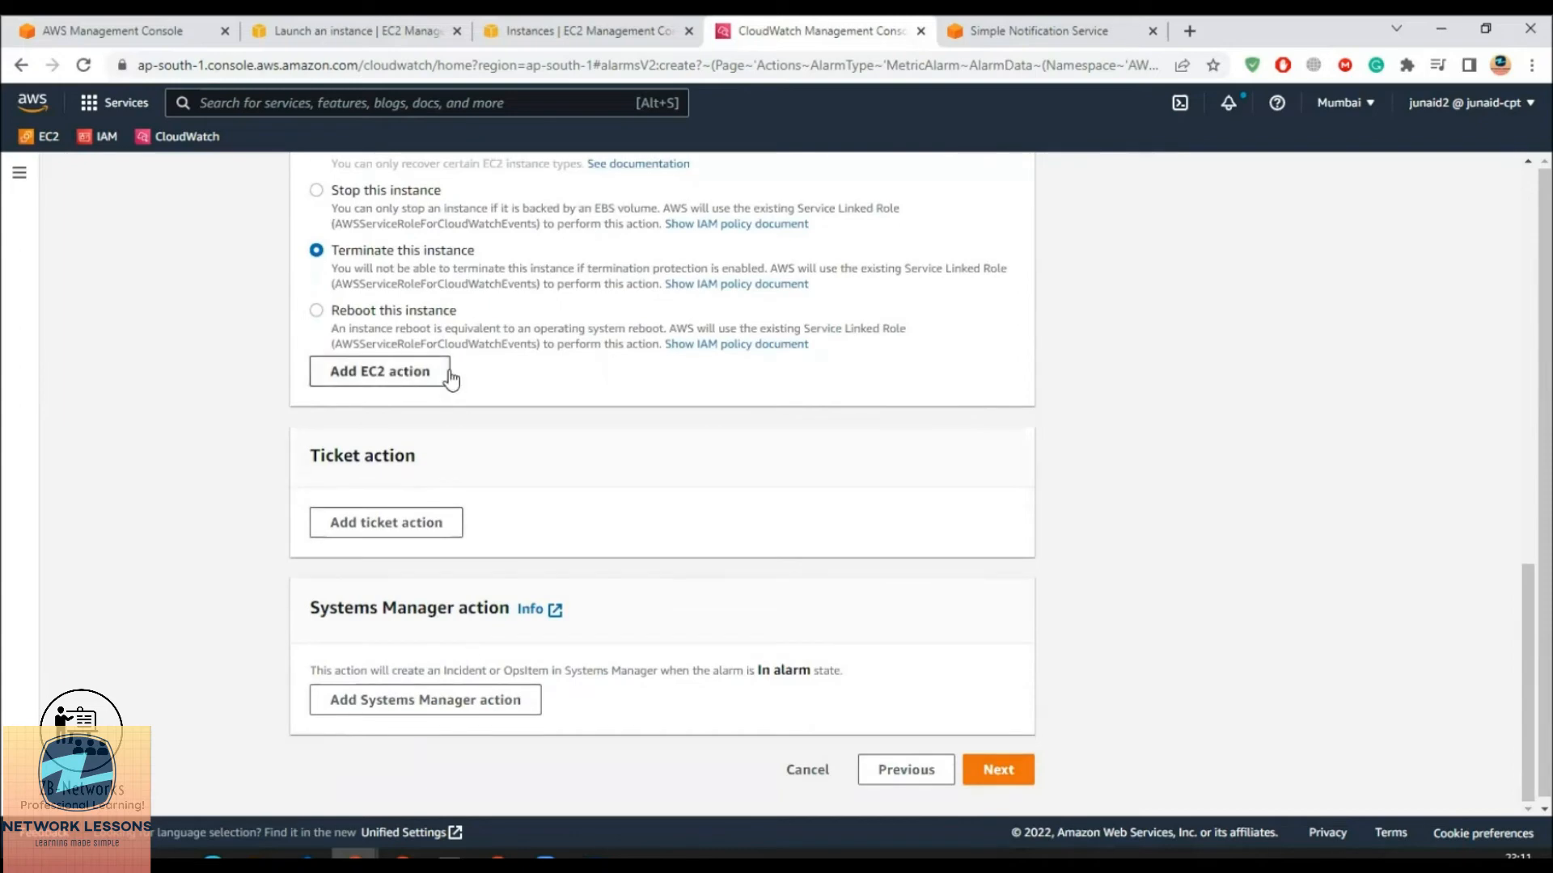
scroll(449, 374, up, 2)
scroll(615, 566, up, 8)
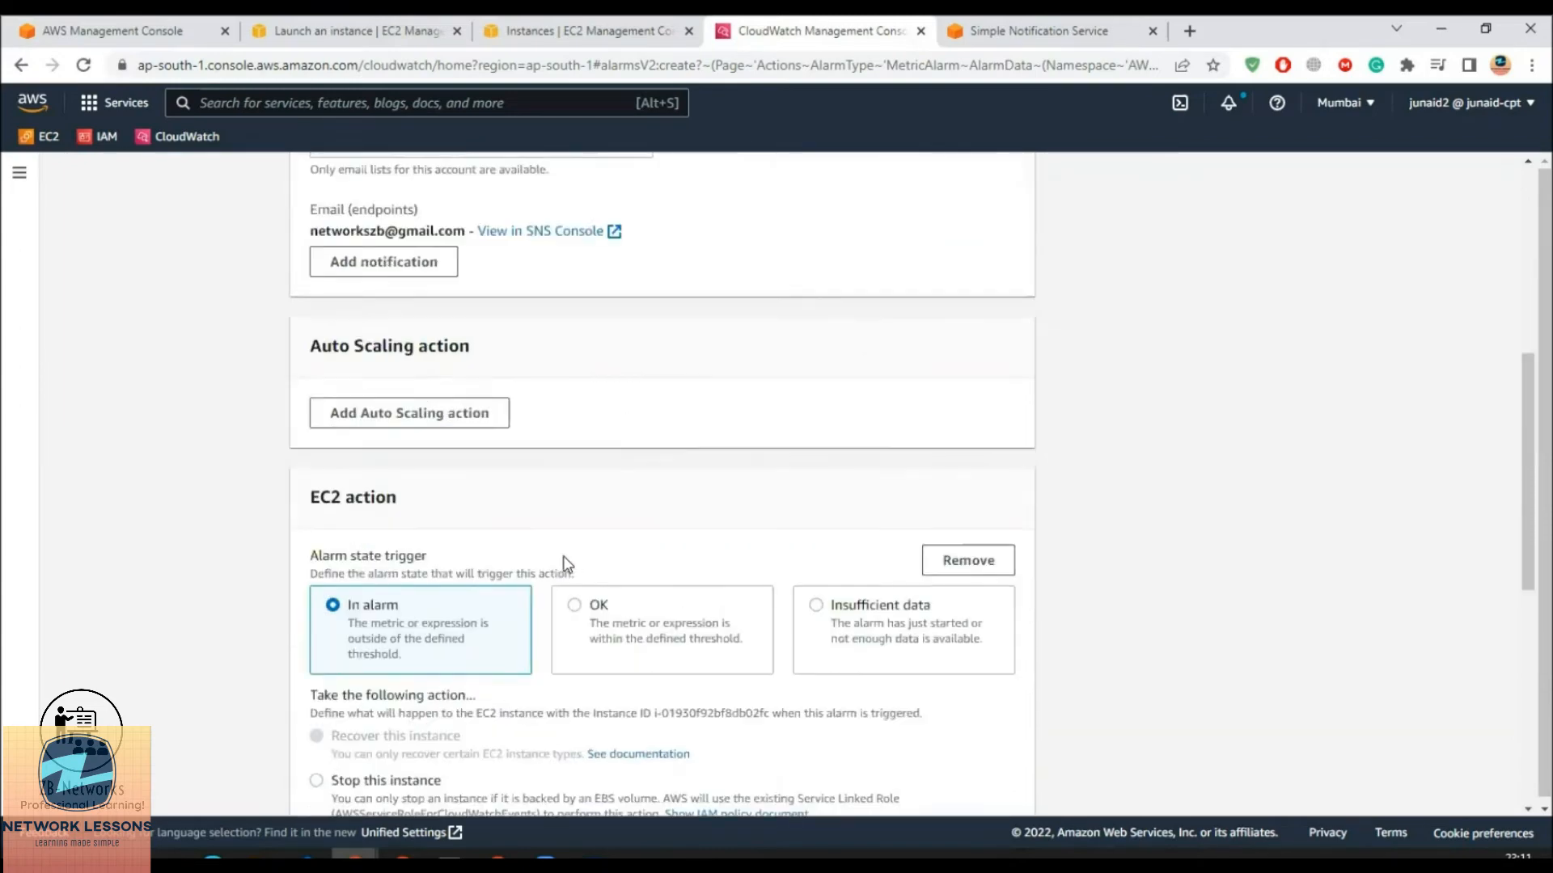
scroll(482, 544, up, 4)
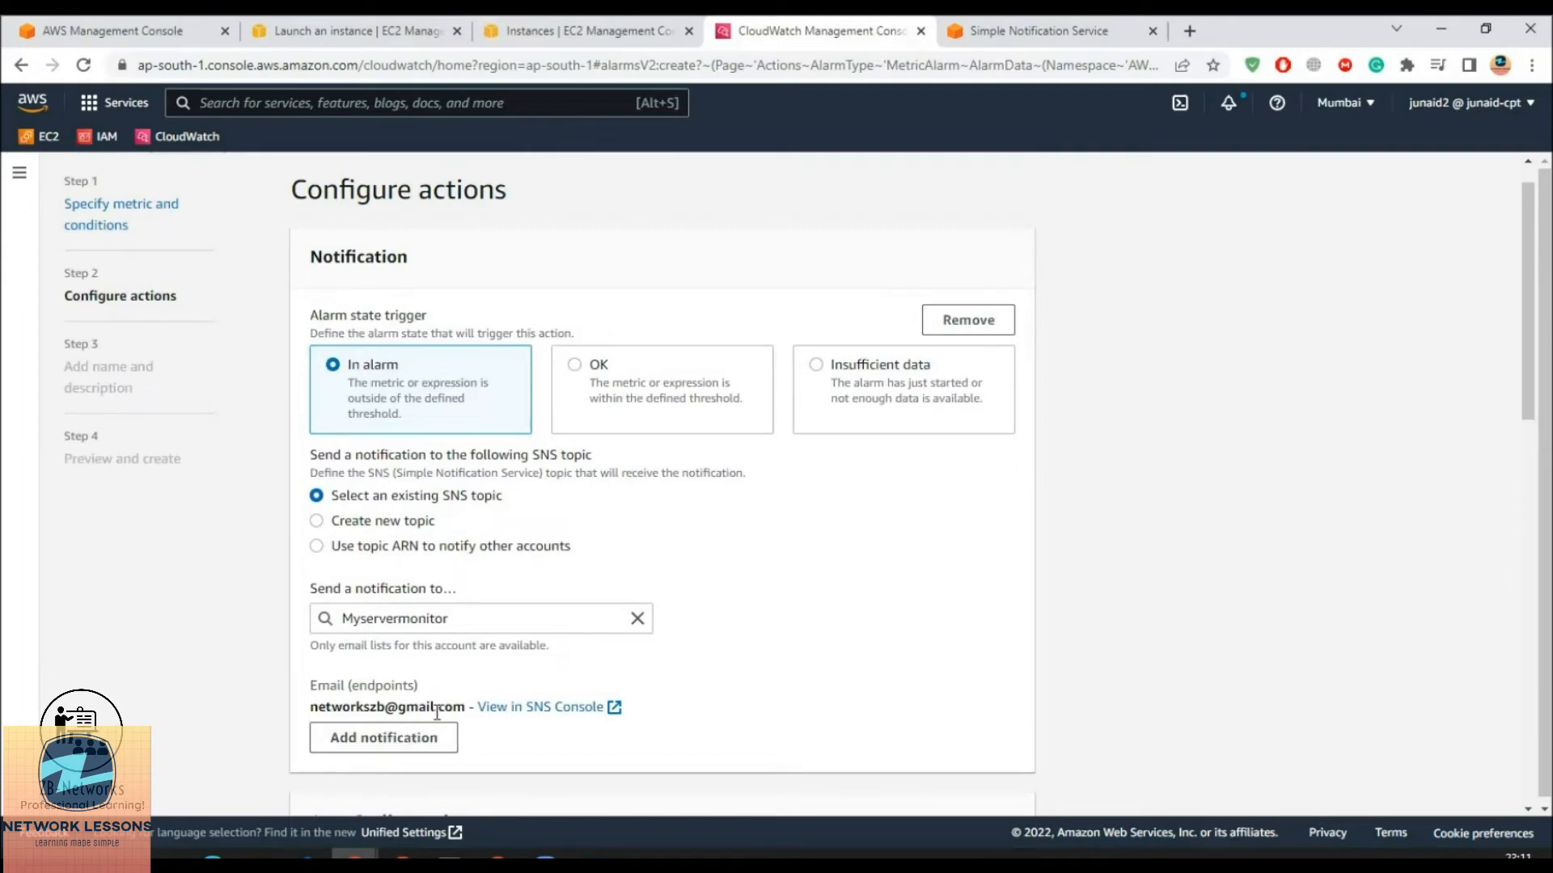
scroll(436, 712, down, 2)
scroll(475, 416, down, 7)
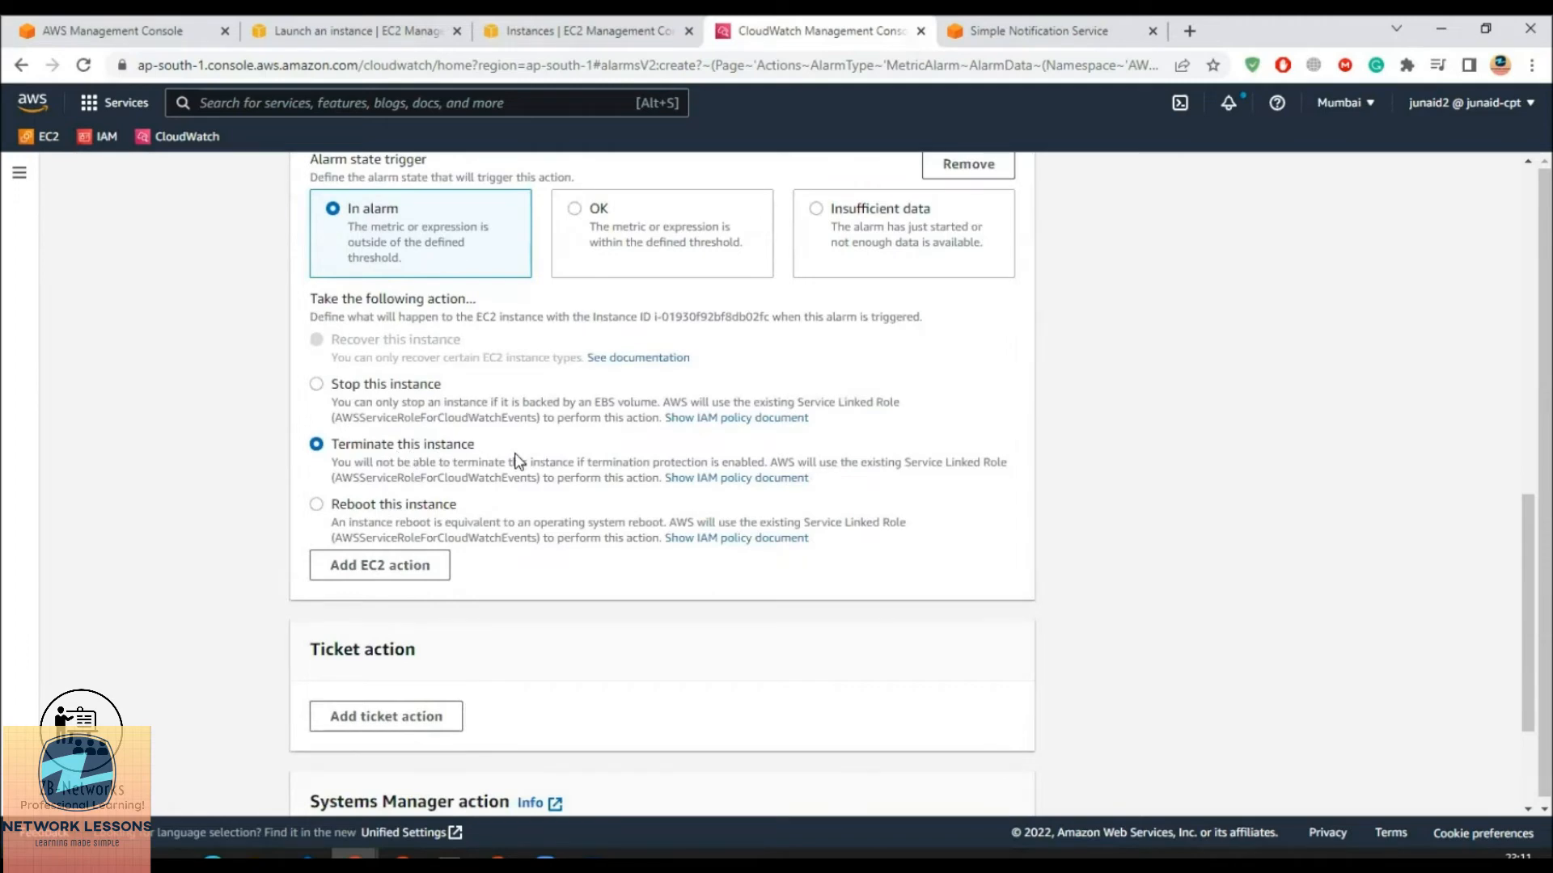
scroll(512, 501, down, 2)
click(1010, 775)
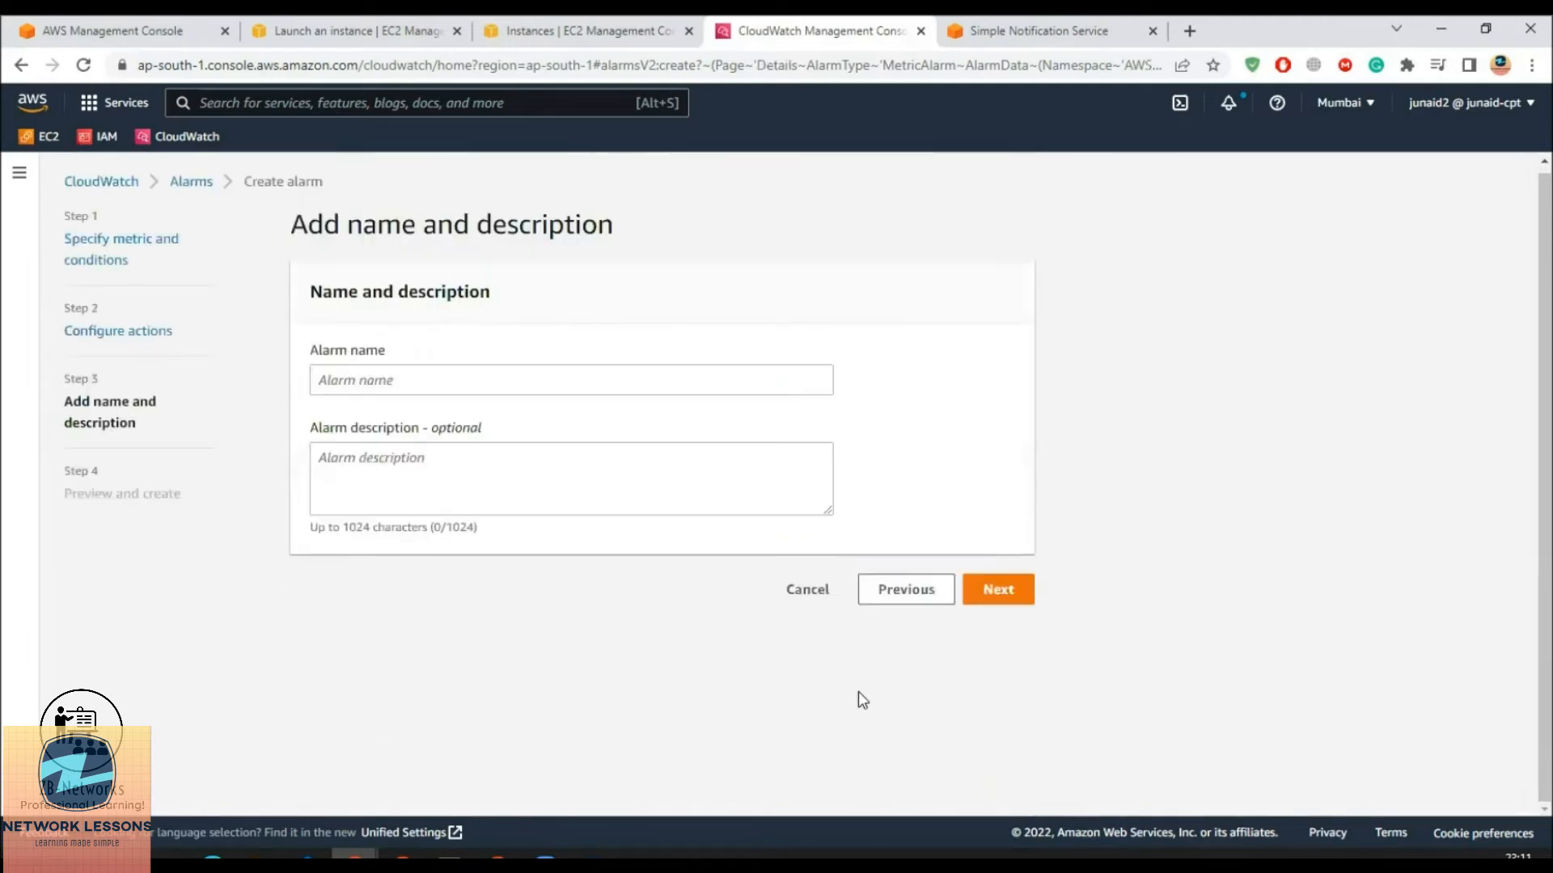
Name the alarm Alarmdemo with description 'This alarm is going to terminate the EC2 instance' and continue to preview
click(406, 377)
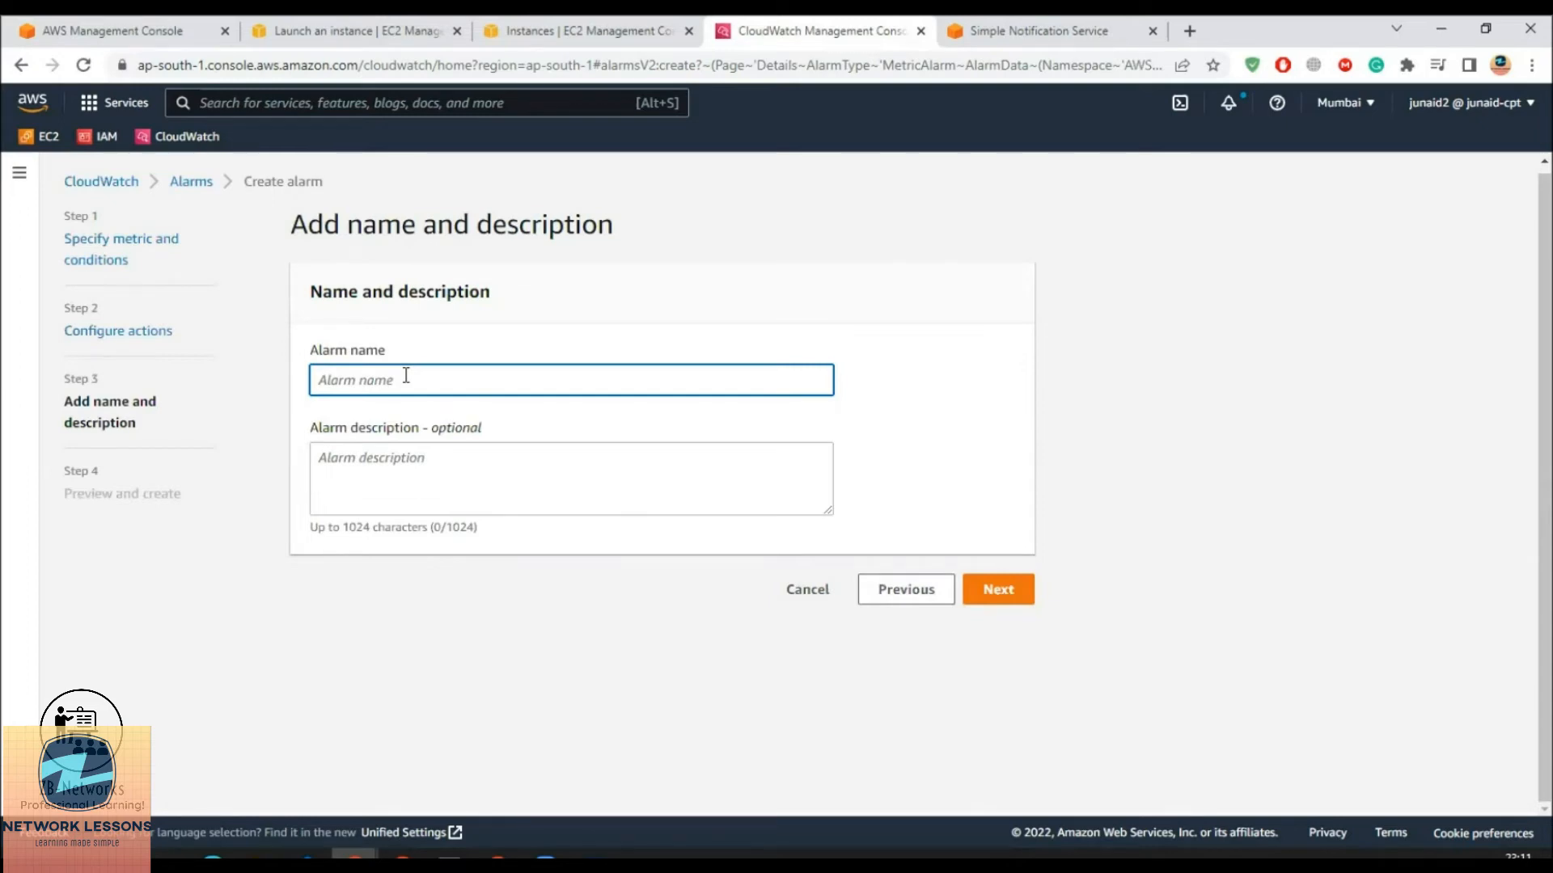
text(Alr)
text(armdemo)
click(446, 472)
text(This alarm )
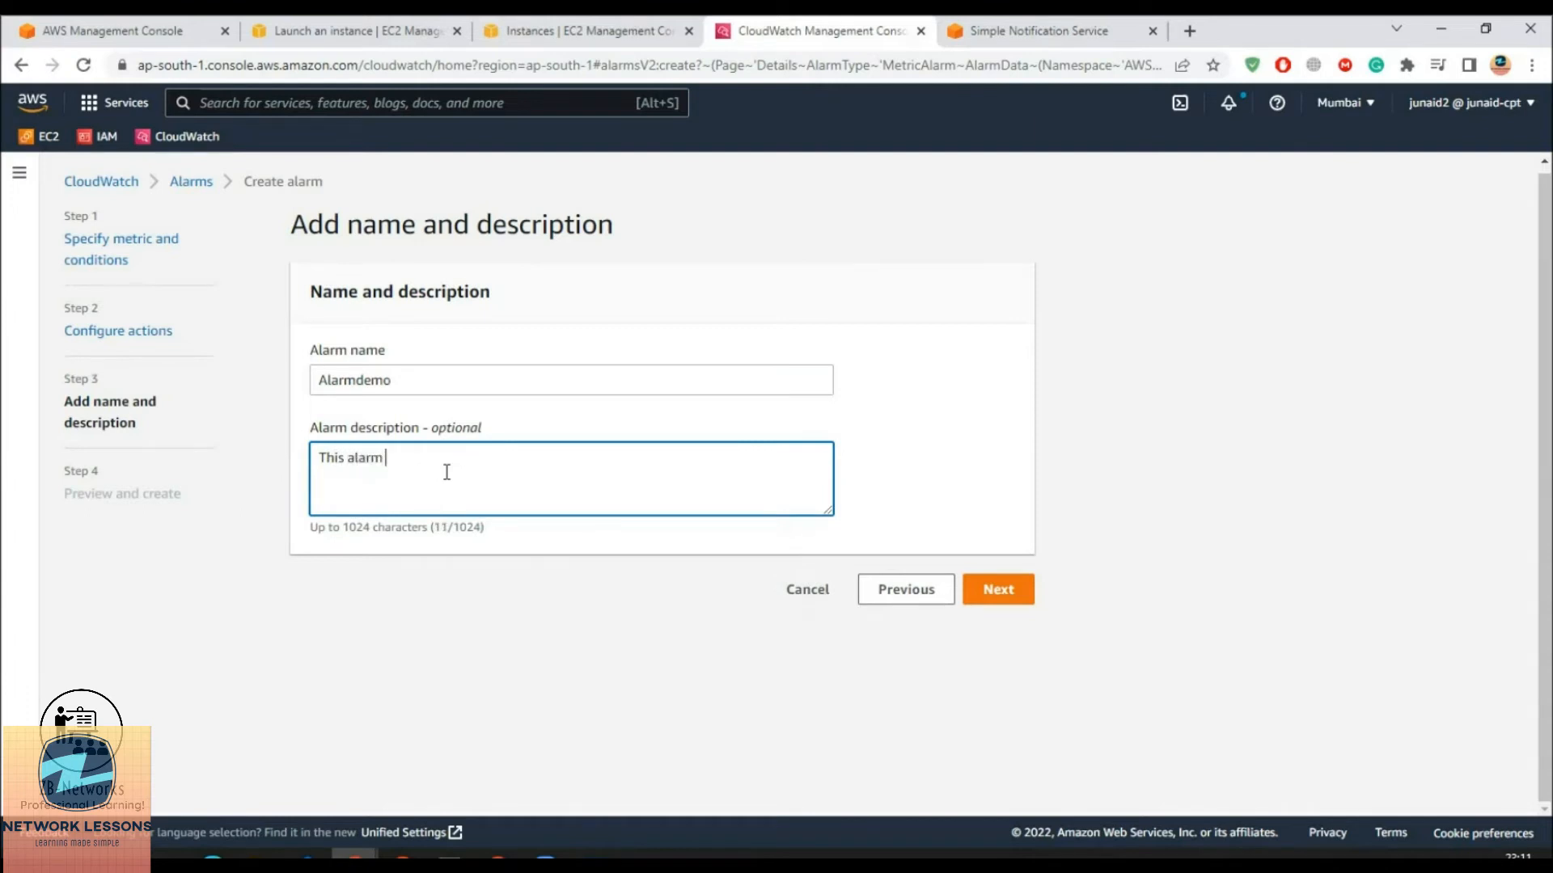
text(is going to terminate the EC2)
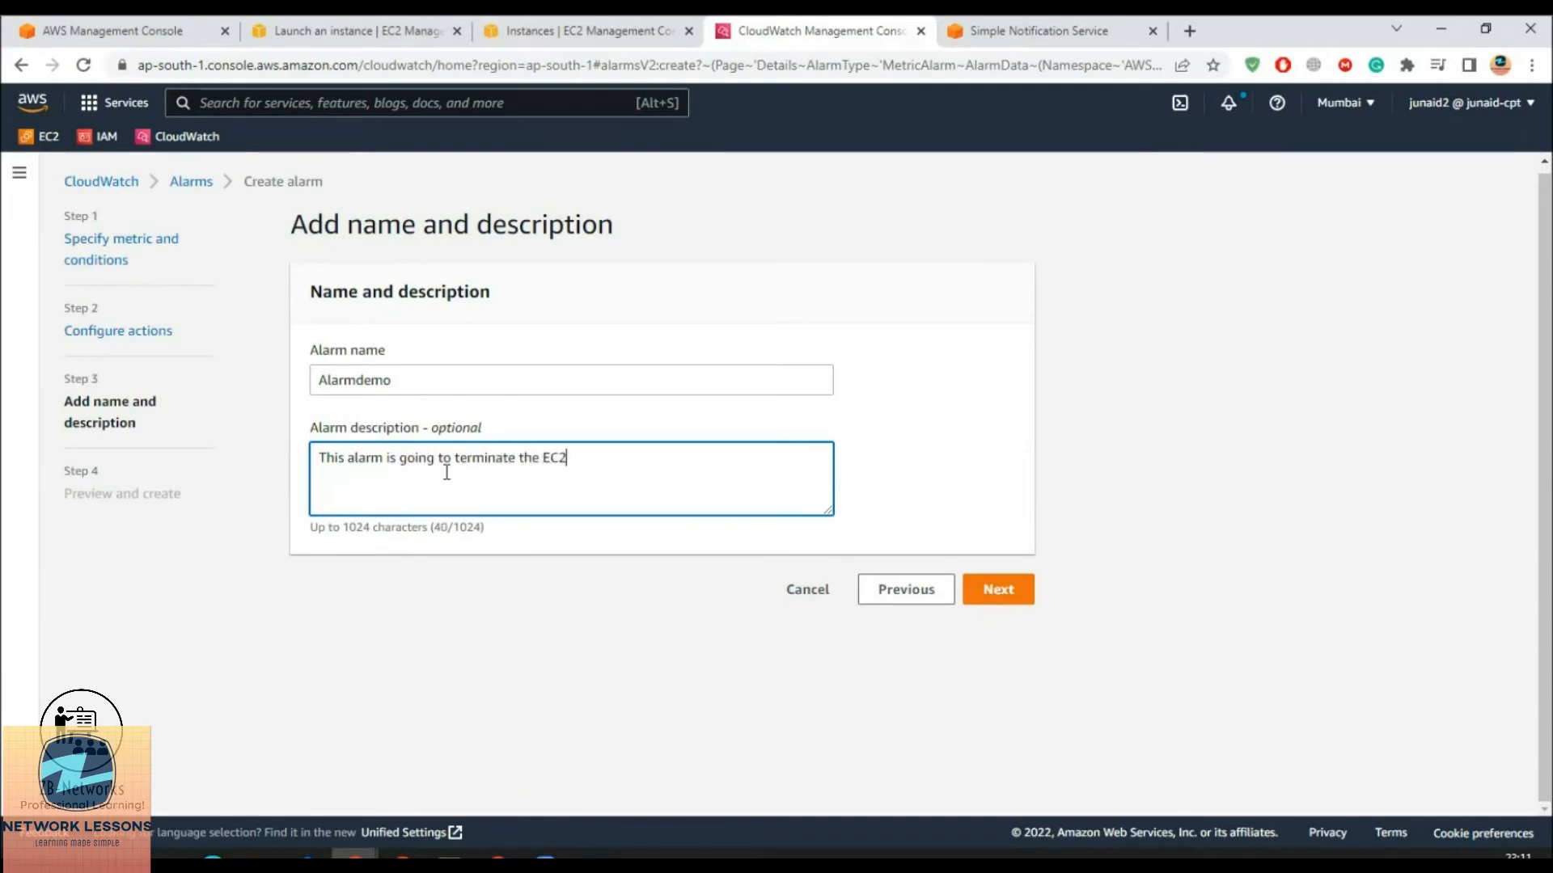
text( instance)
click(1000, 590)
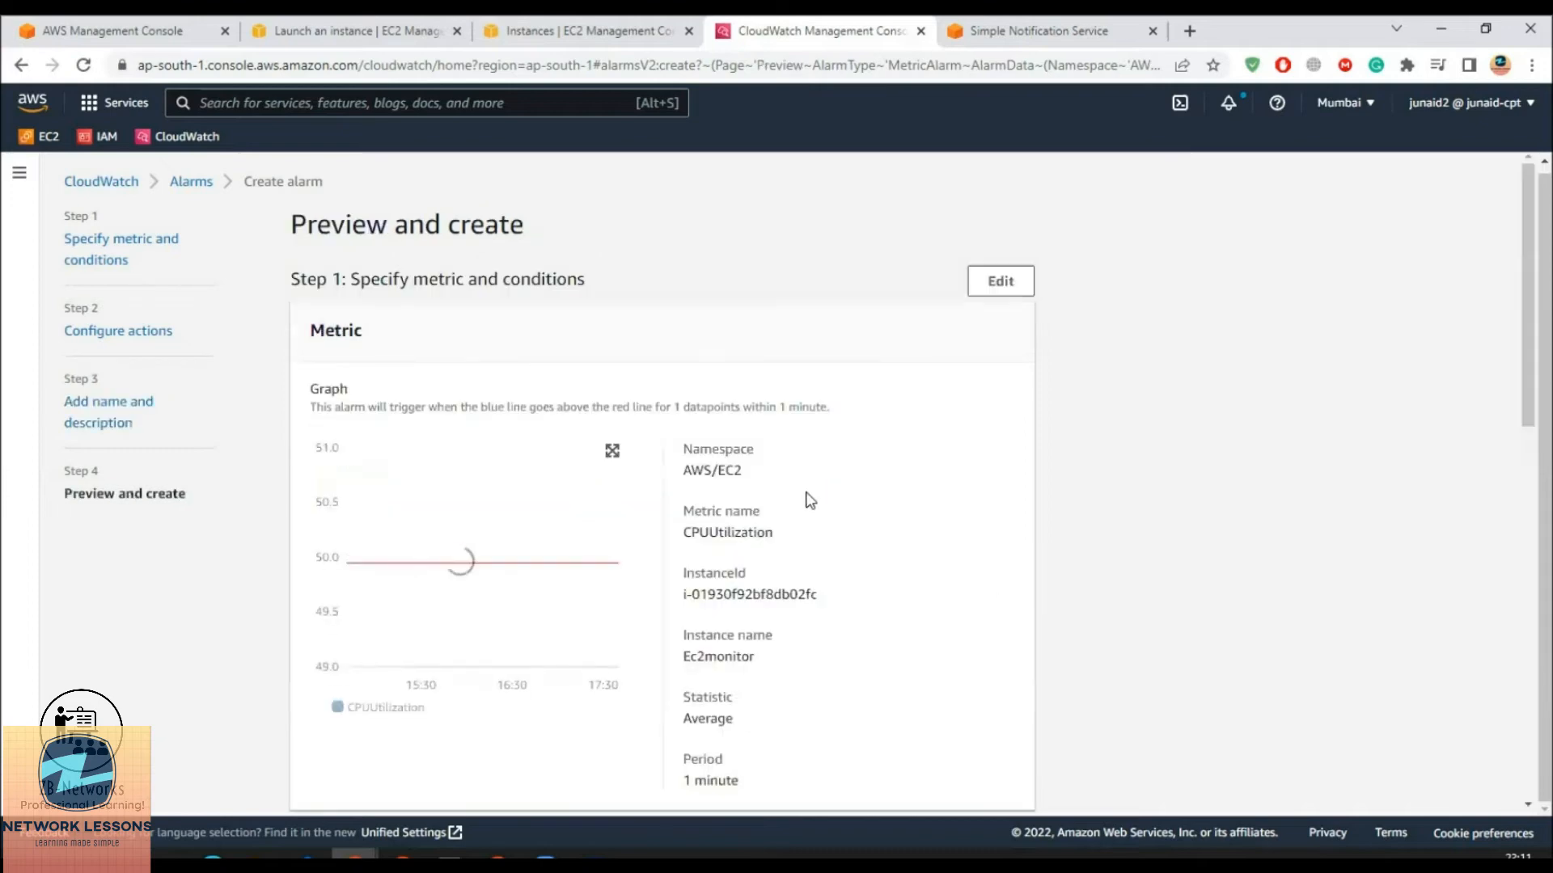
Create the alarm and check Alarmdemo's CPU condition and Insufficient data state in the list
scroll(774, 532, down, 1)
scroll(775, 532, down, 10)
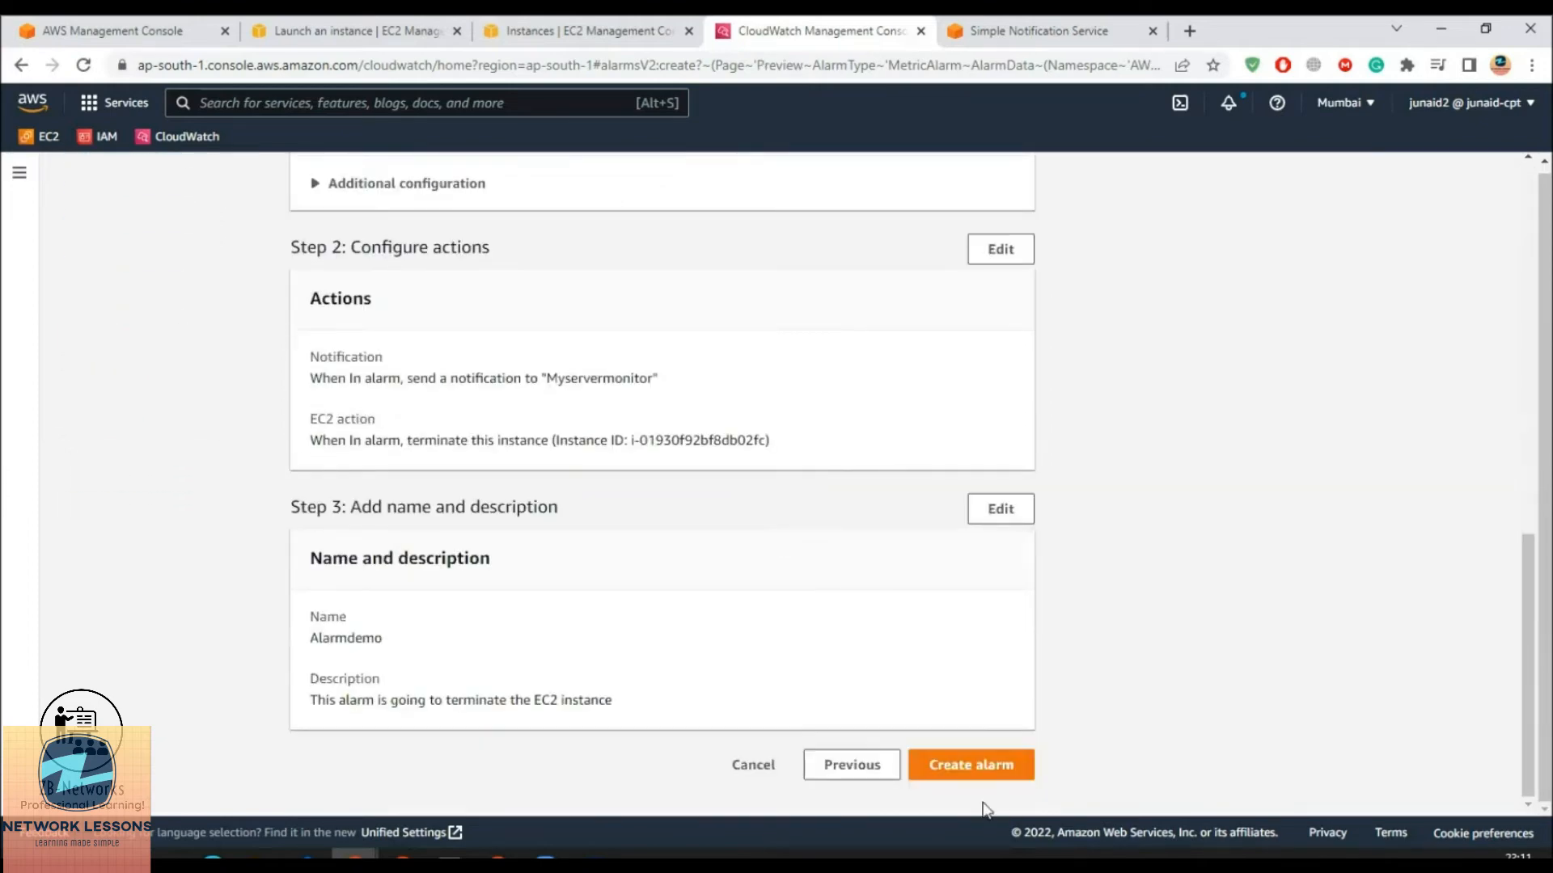
click(995, 778)
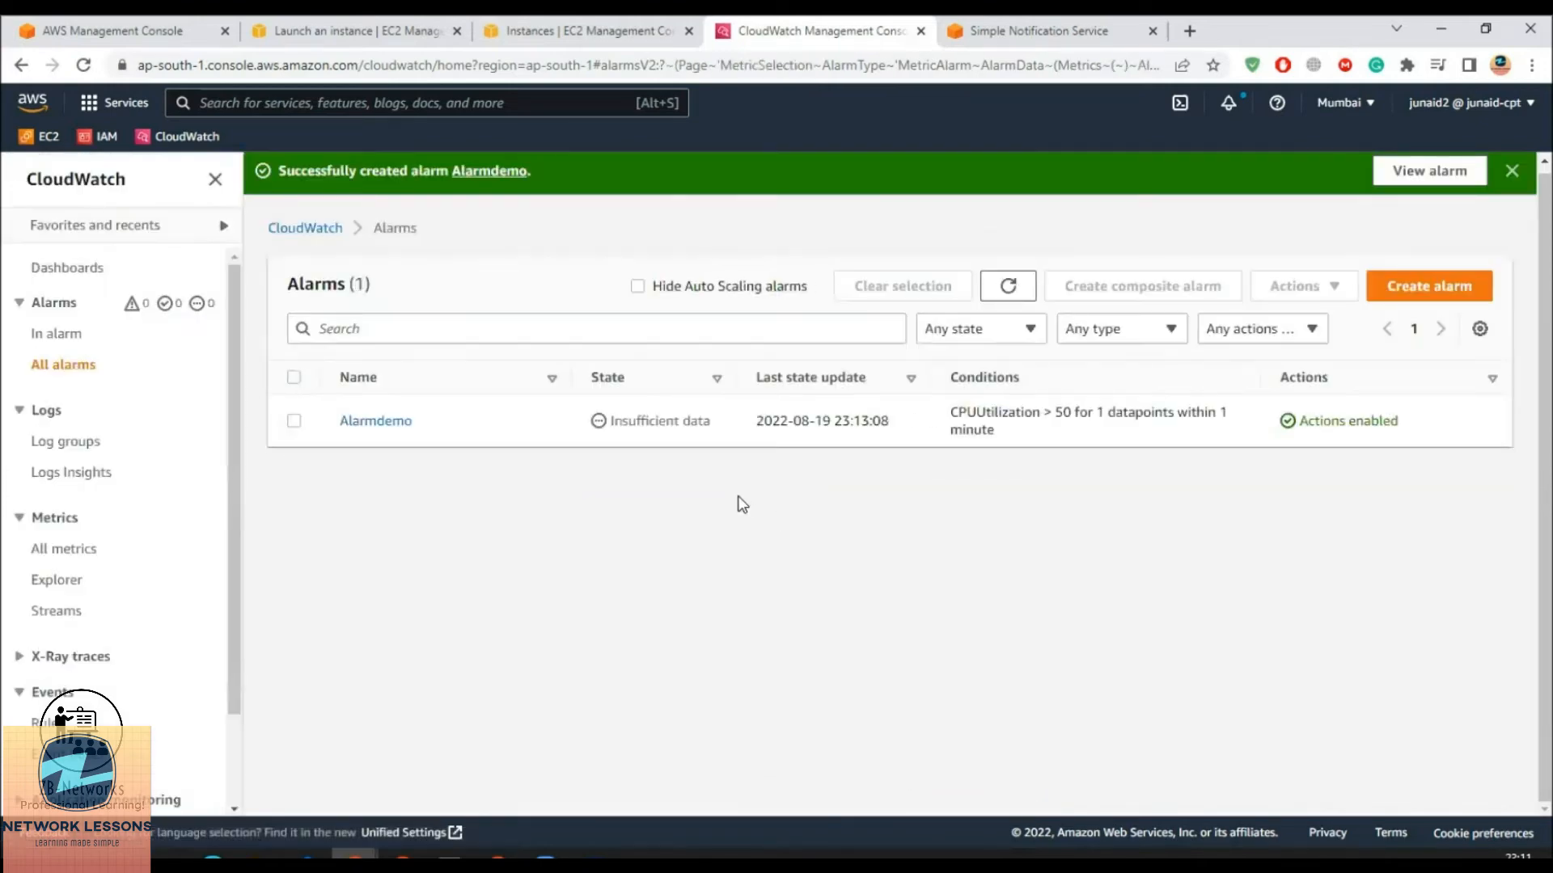
drag(1055, 413, 1198, 413)
drag(615, 421, 710, 421)
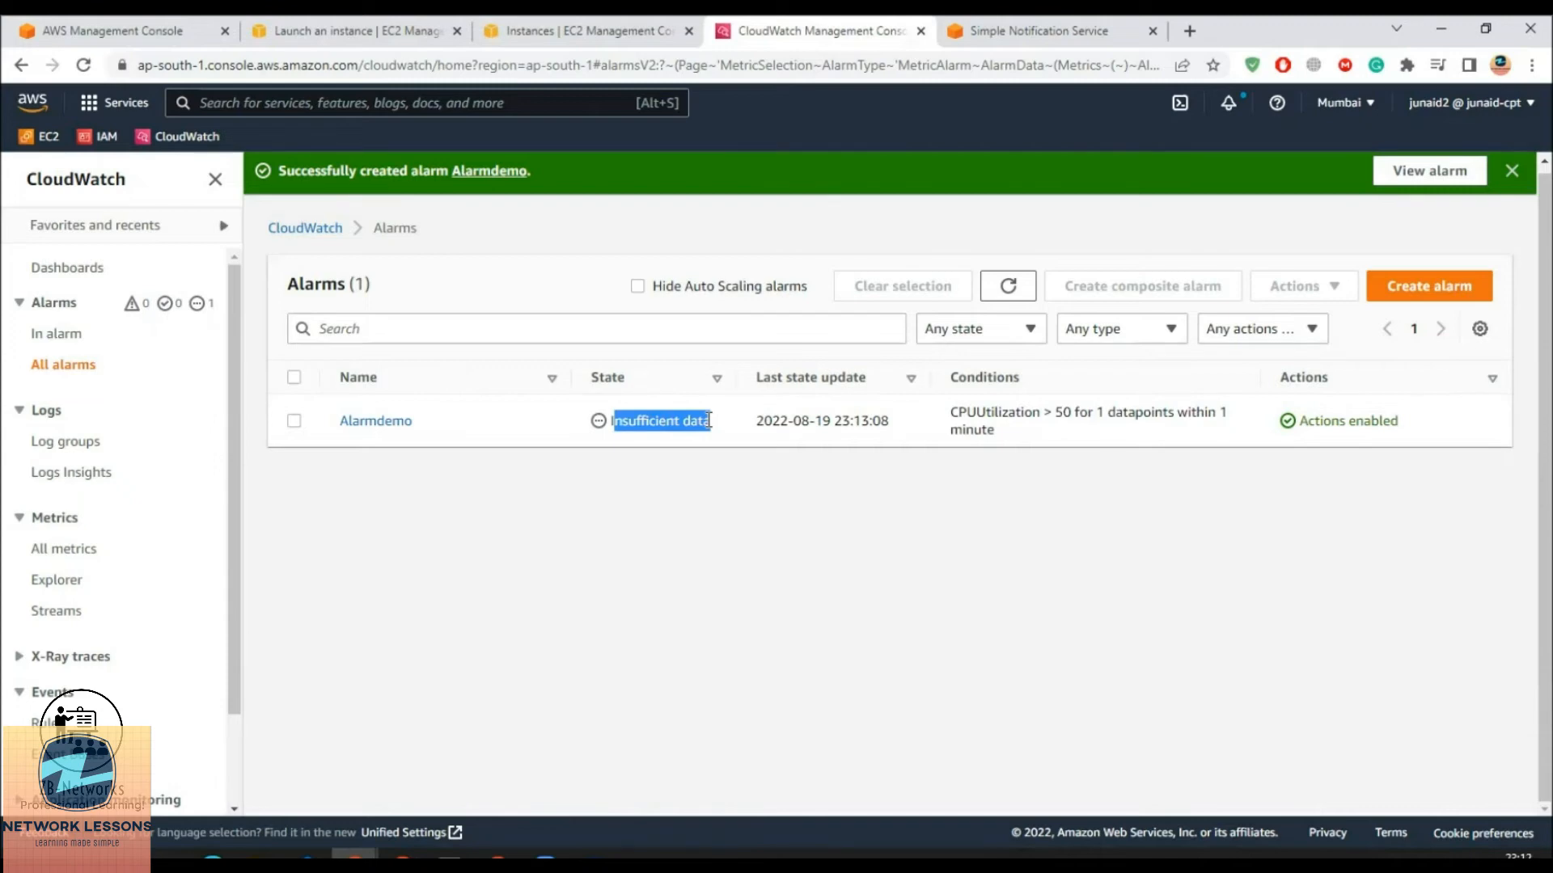
drag(710, 420, 608, 427)
Show Ec2monitor's monitoring charts on the EC2 Instances page and inspect the CPU utilization graph
click(565, 40)
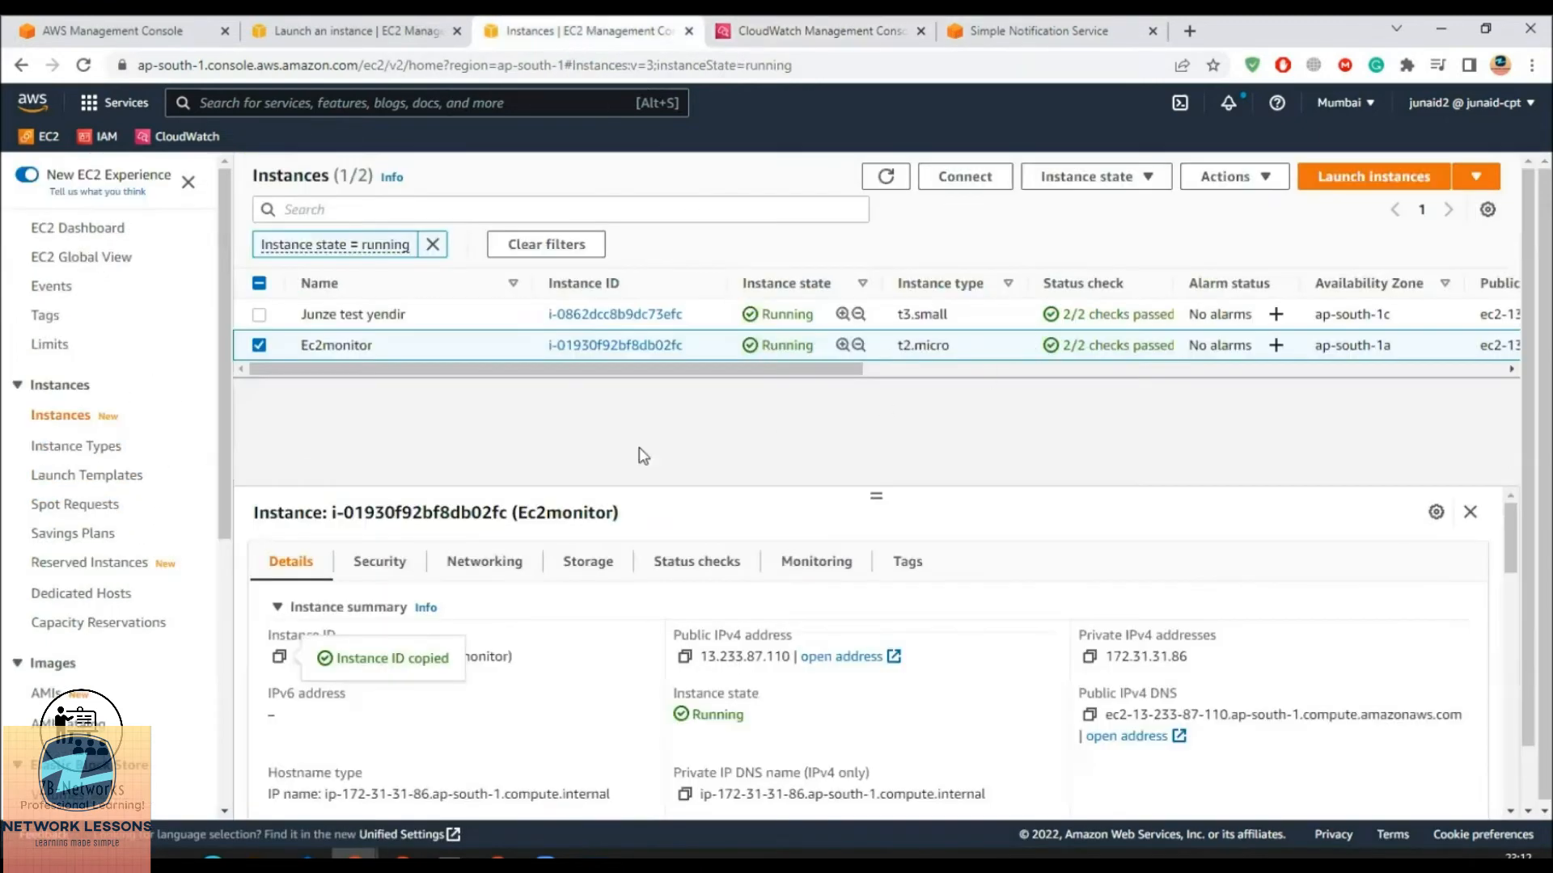
click(823, 569)
scroll(668, 686, down, 3)
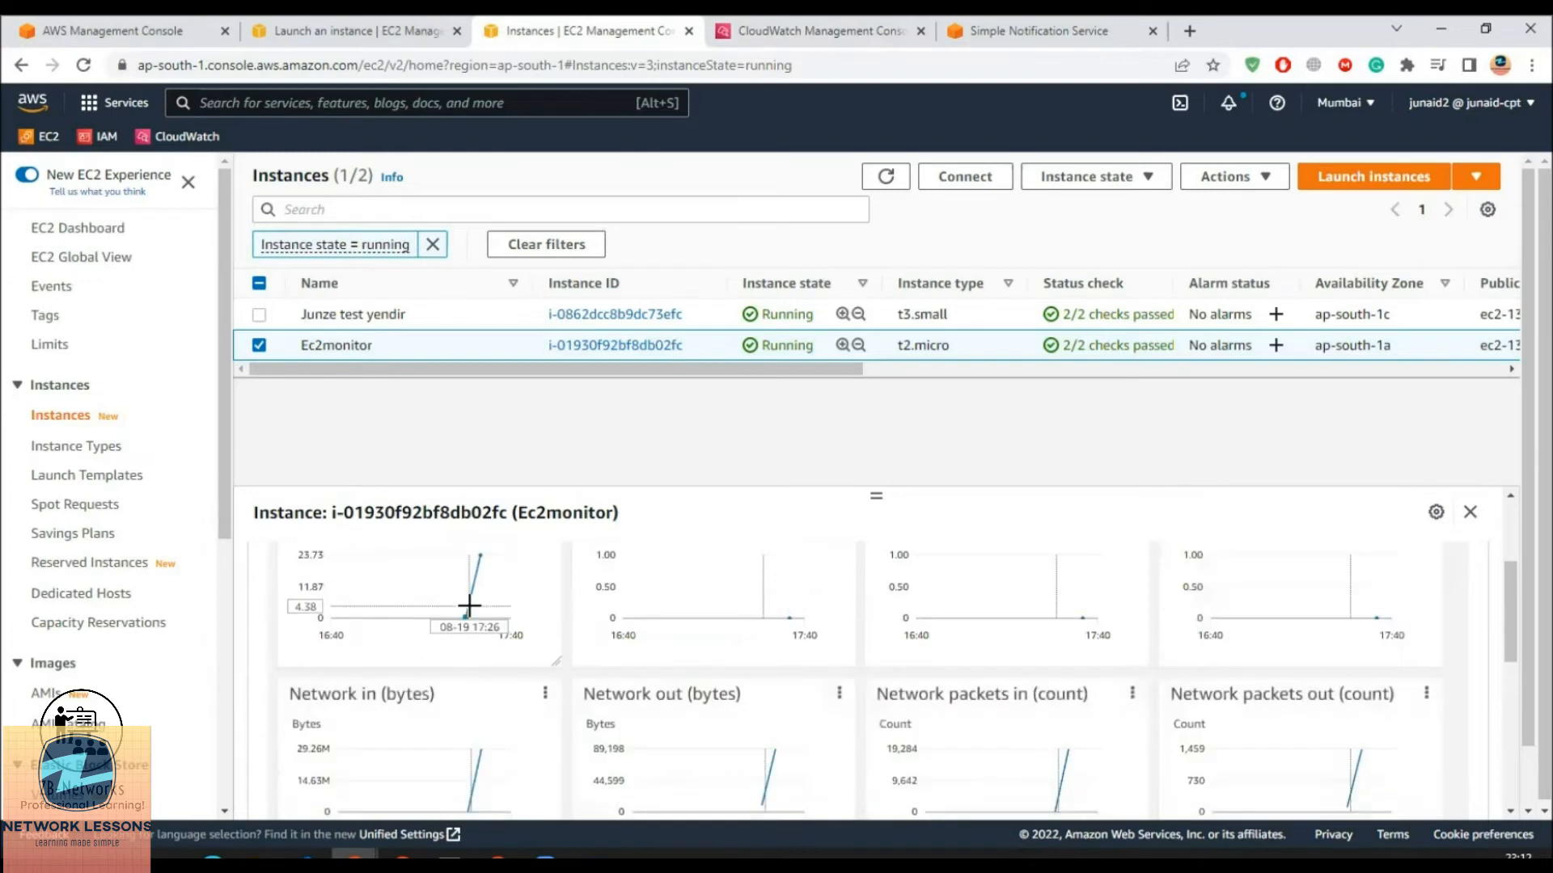
scroll(469, 605, up, 1)
mouse_move(478, 653)
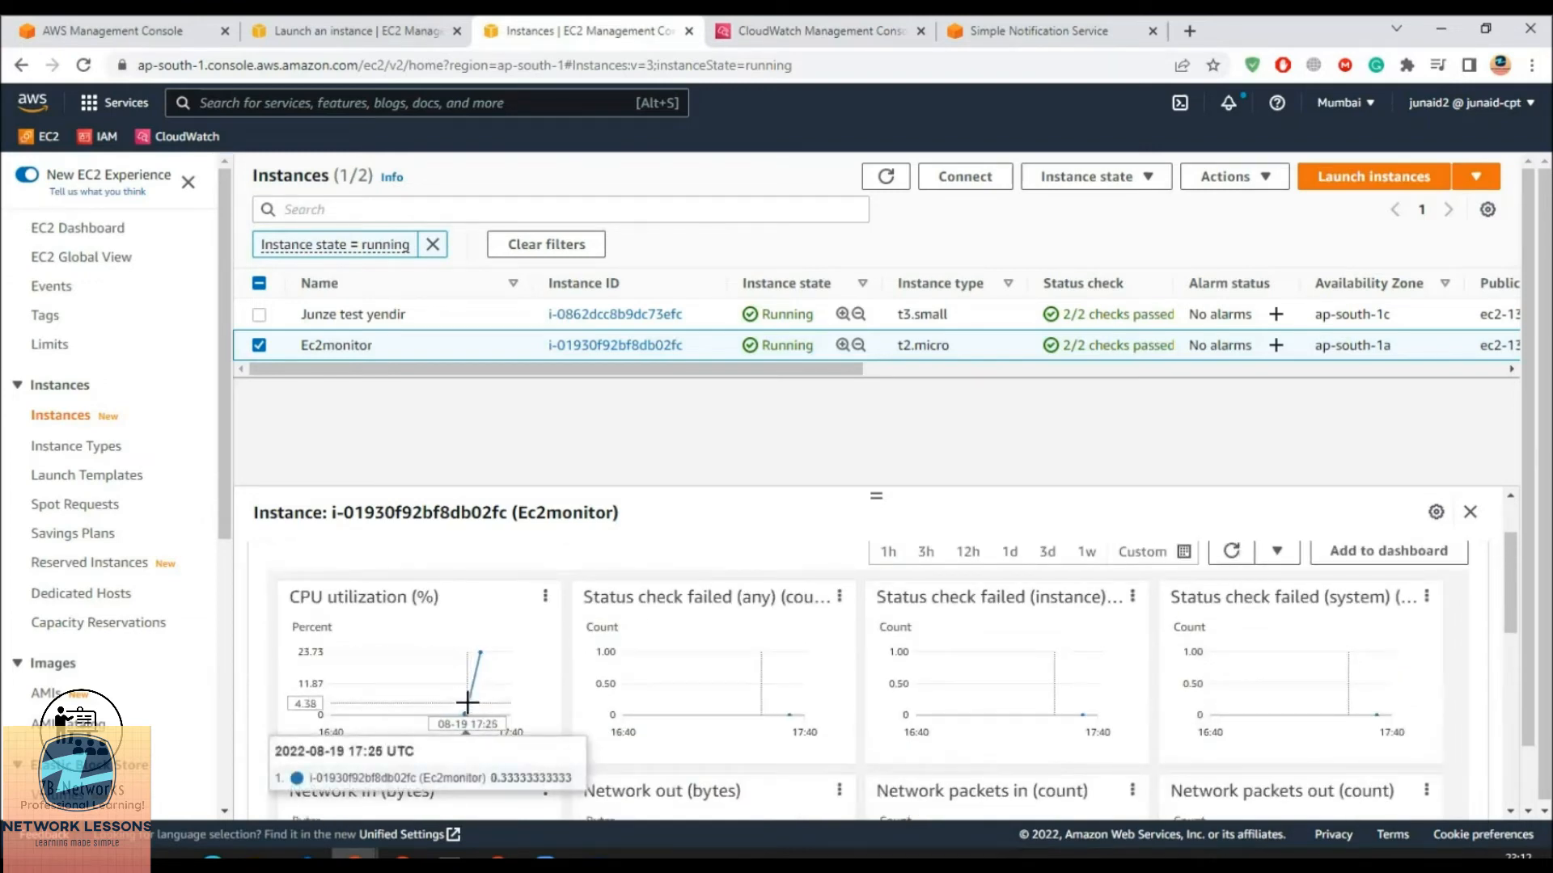
mouse_move(465, 712)
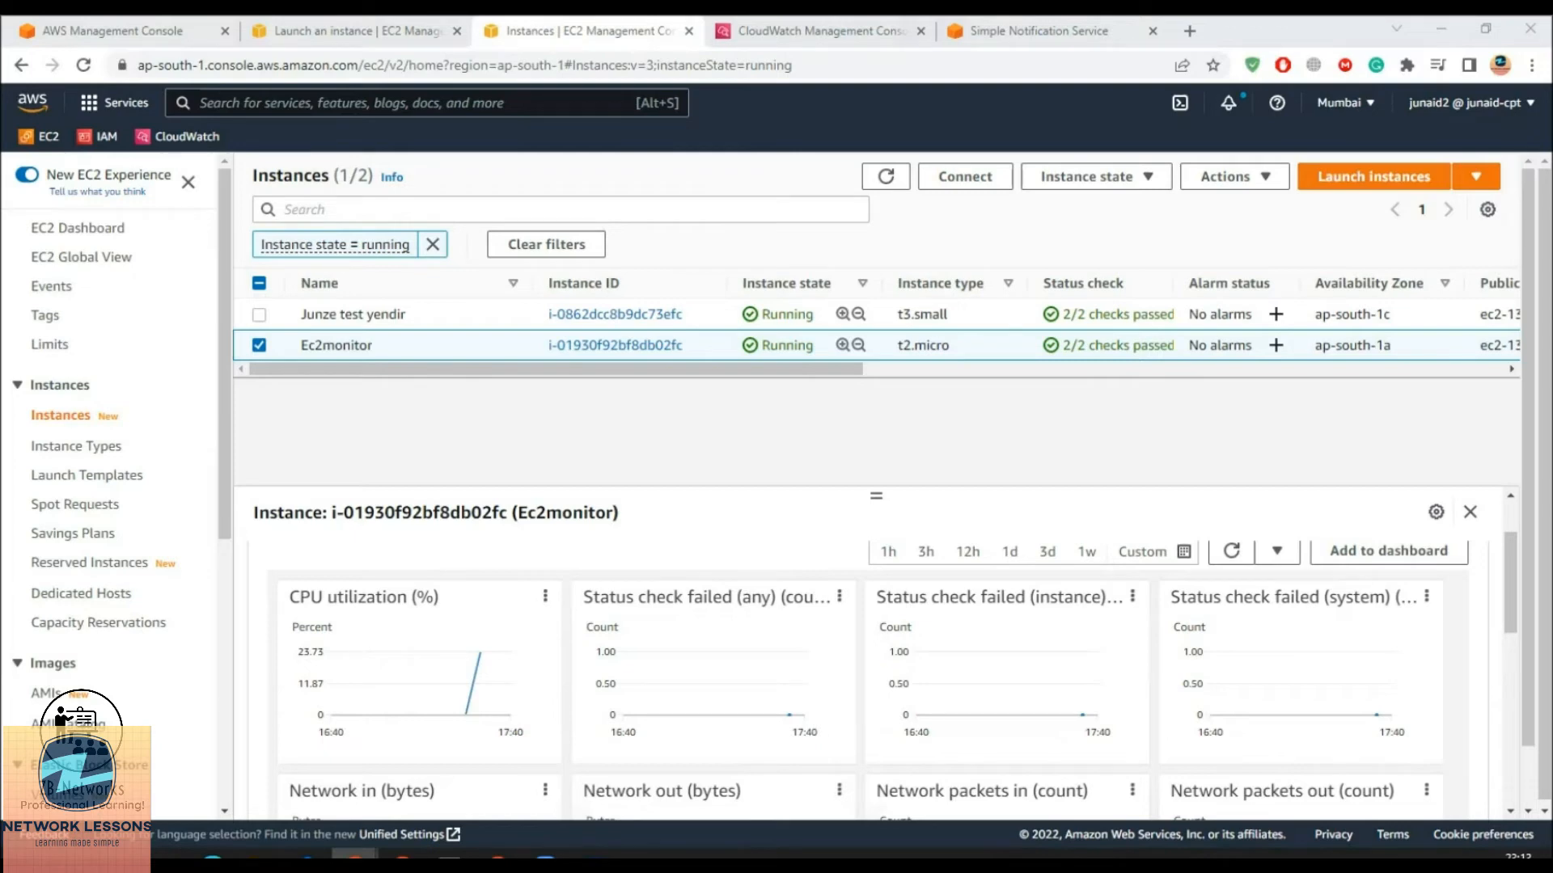
Close the SSH console window through its system menu and bring up a fresh PowerShell window
click(595, 854)
click(753, 650)
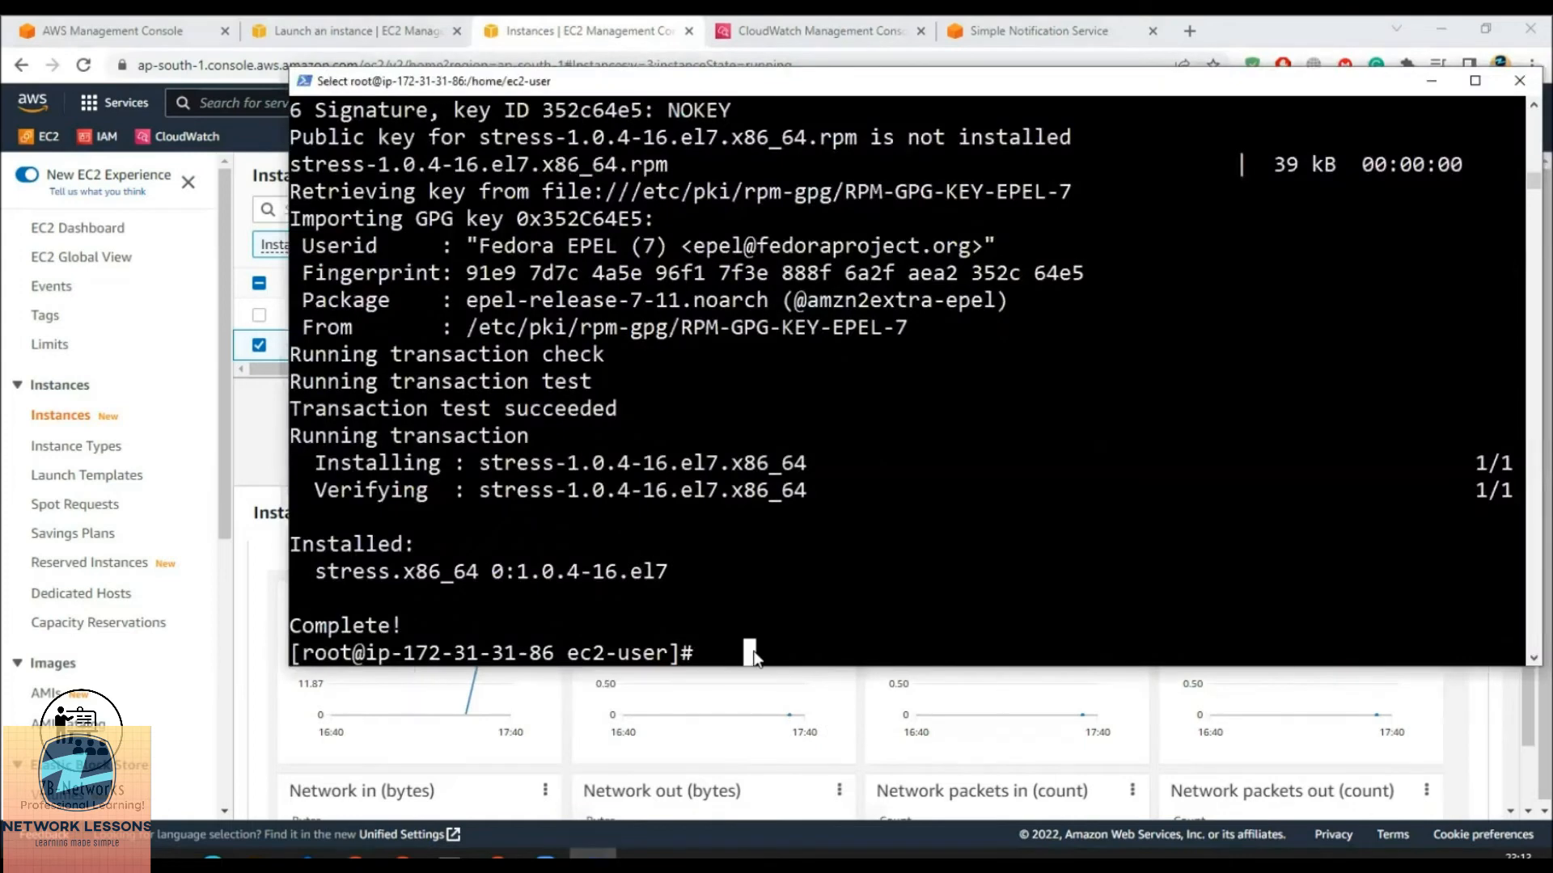
key(Escape)
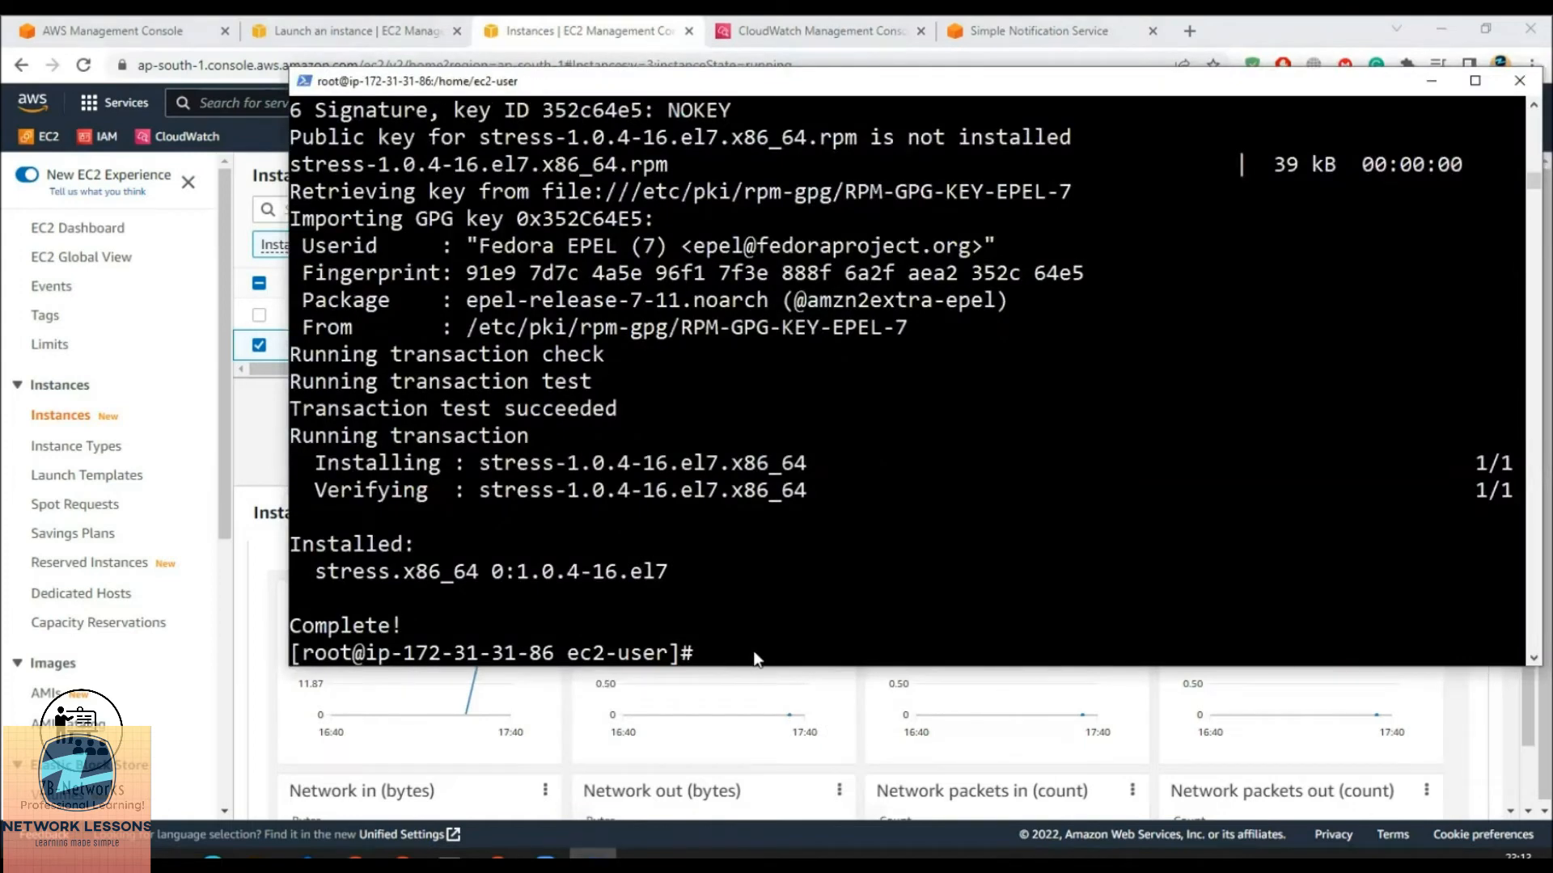
click(753, 658)
key(Escape)
right_click(769, 77)
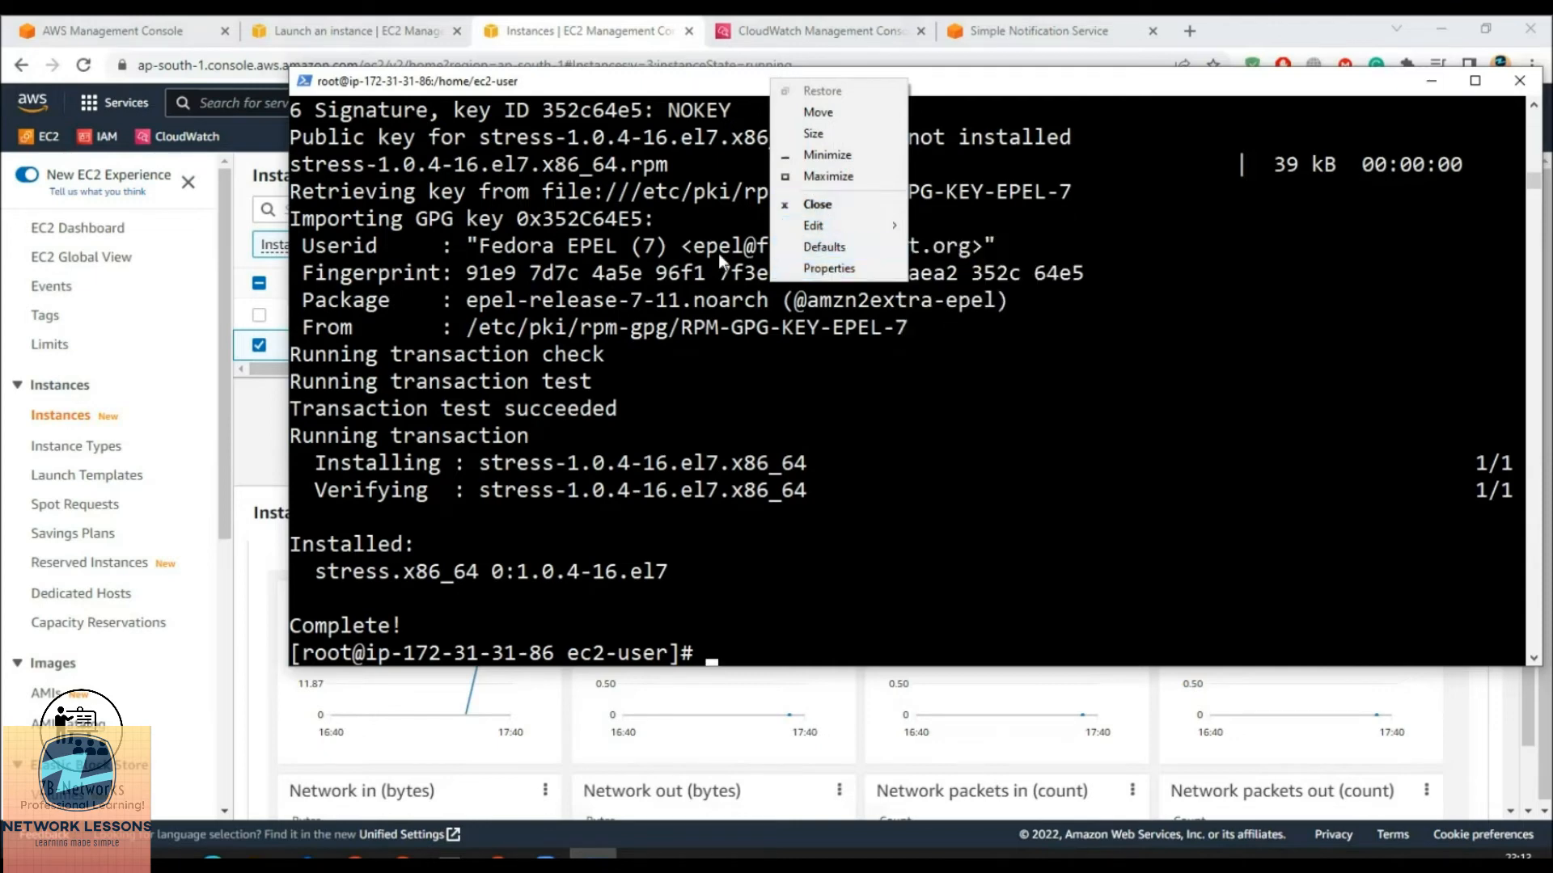
click(817, 204)
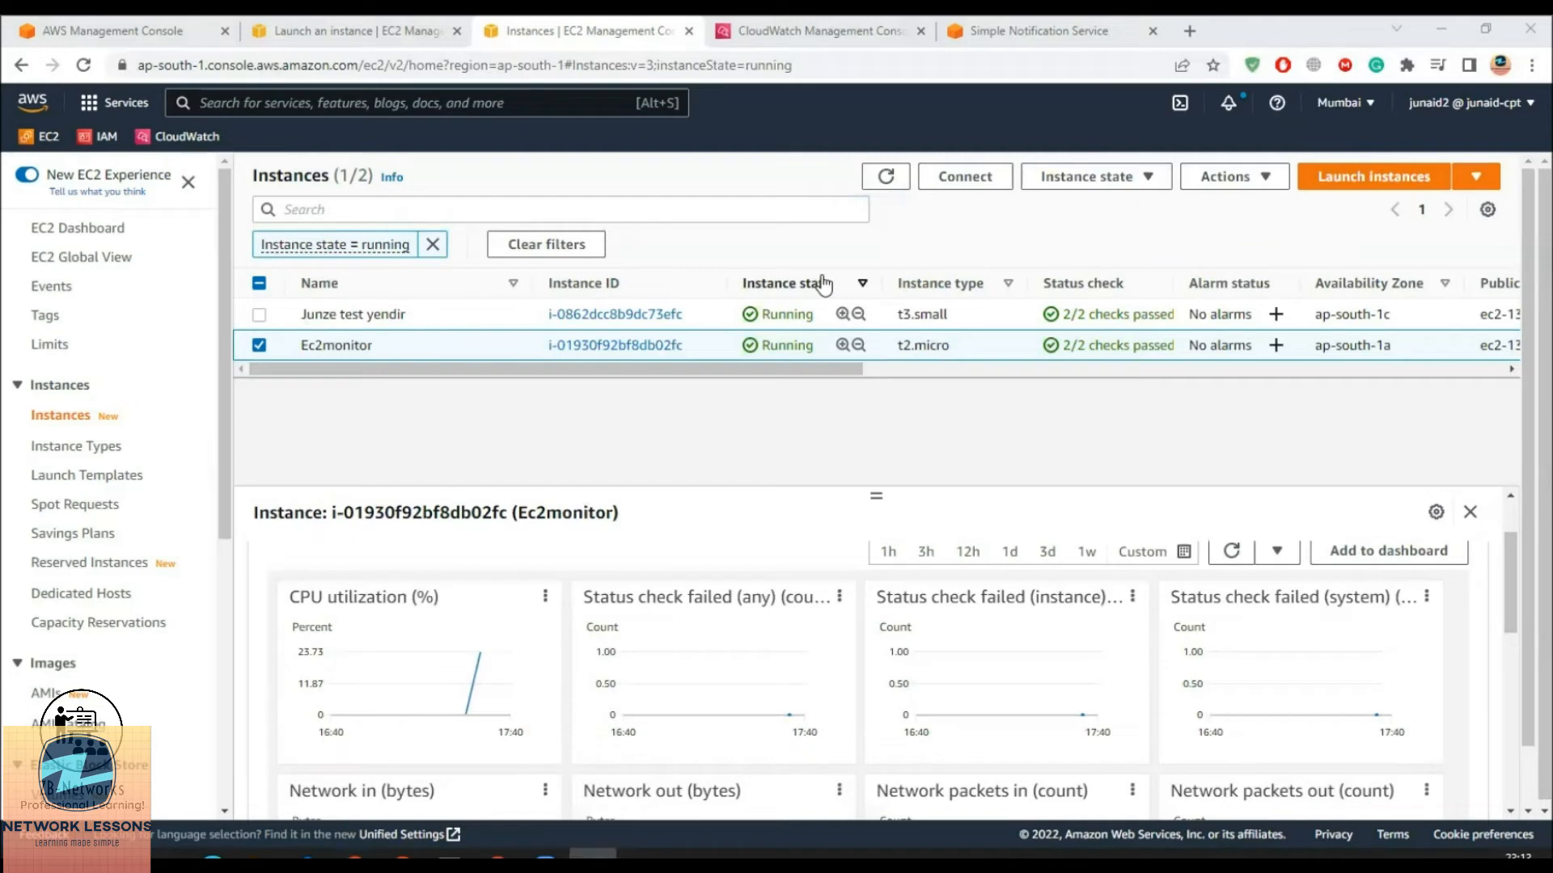
drag(566, 115, 647, 108)
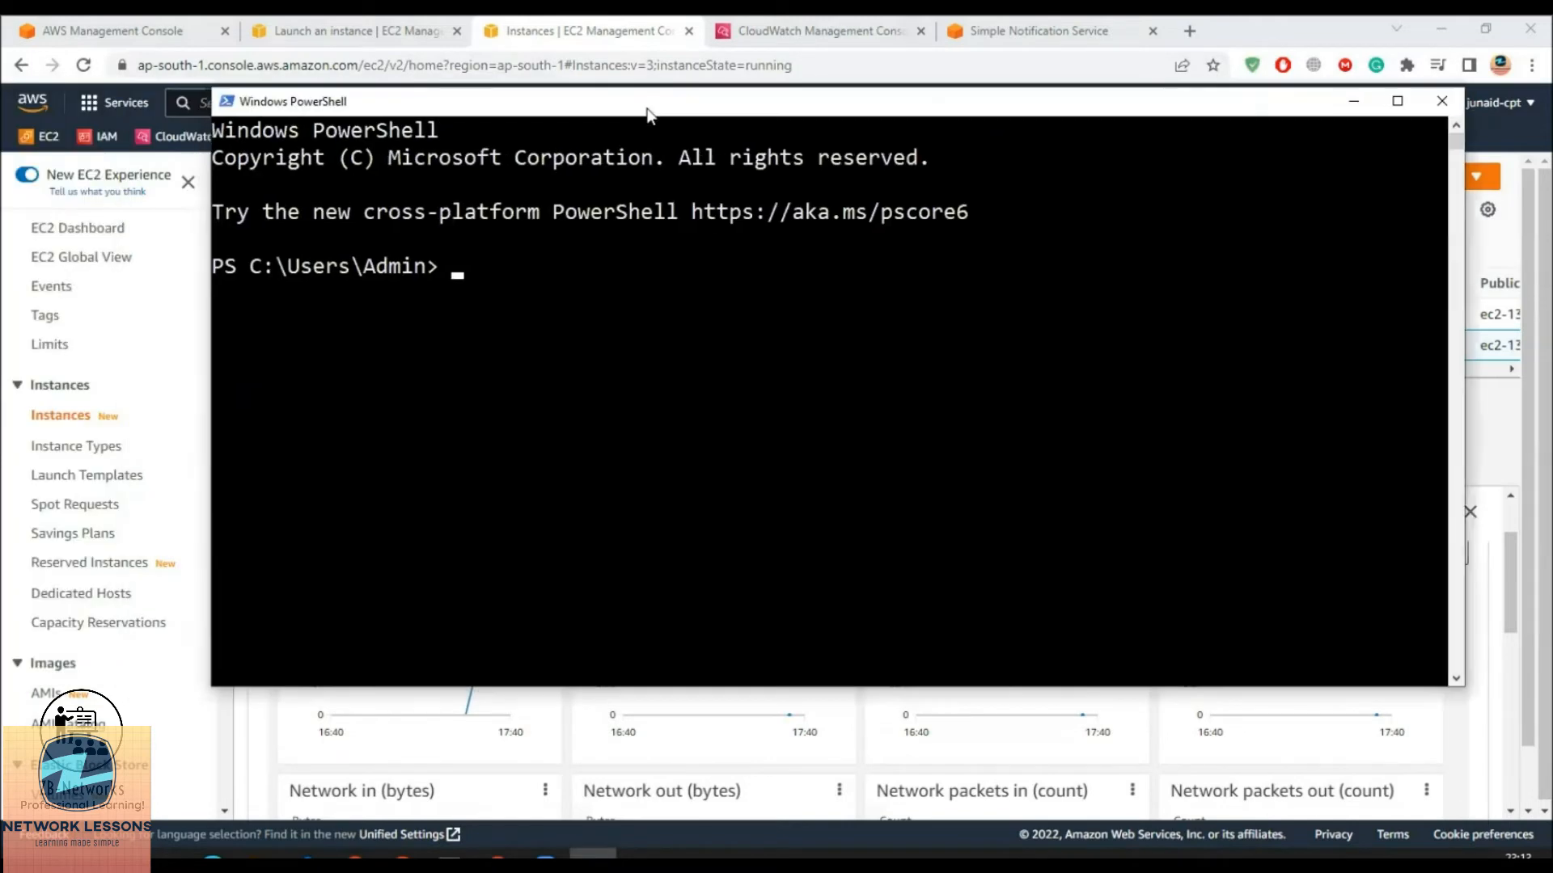
click(486, 373)
SSH into the instance and run sudo stress --cpu 10 -v --timeout 400s
key(ctrl+v)
key(Return)
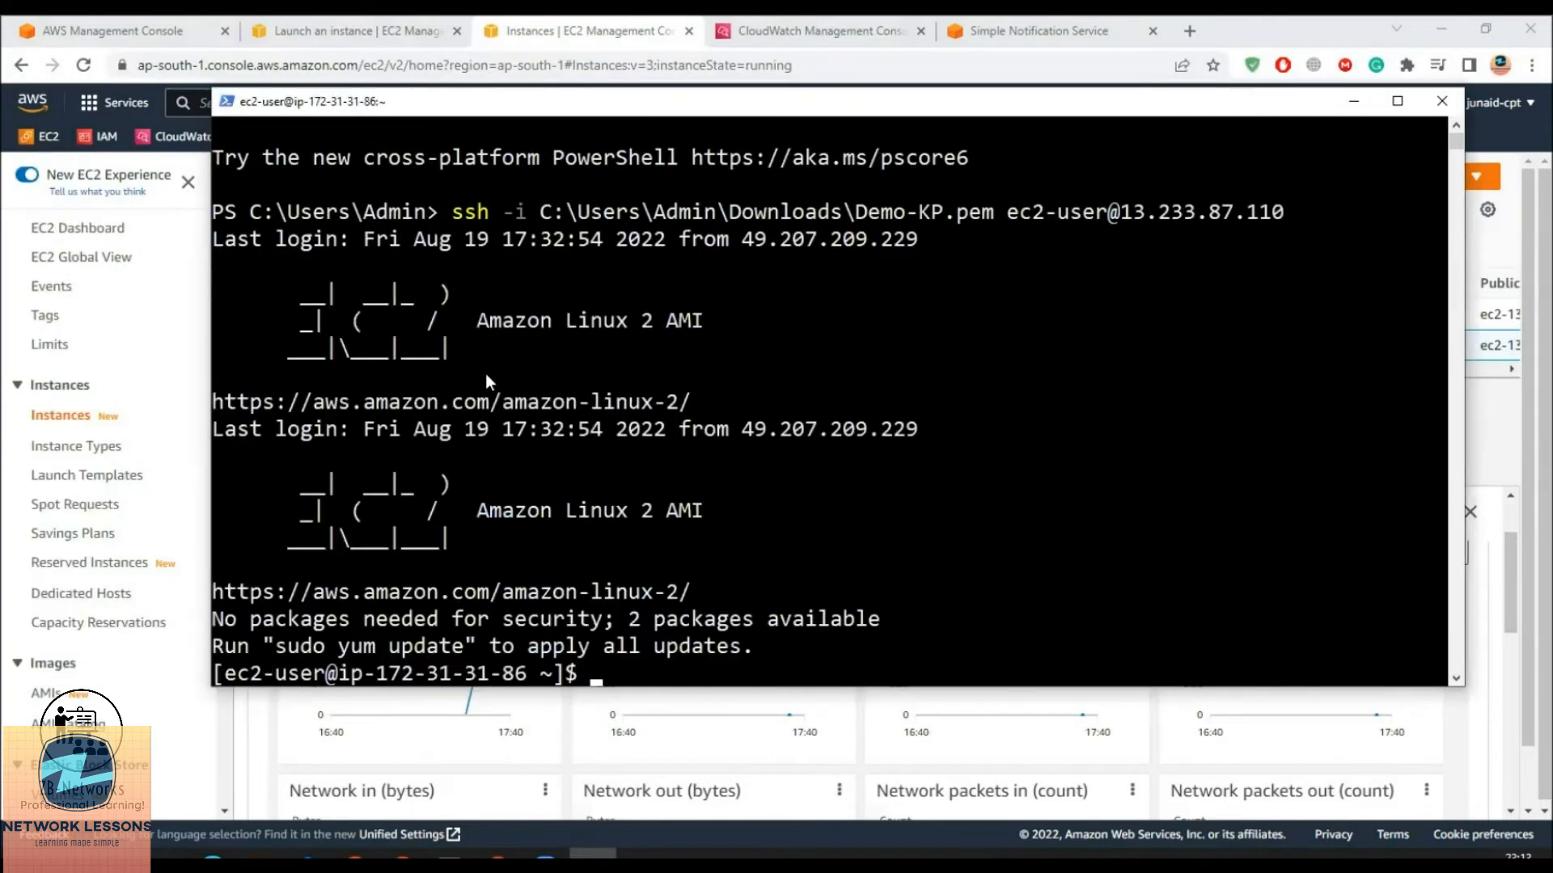
text(stres)
key(BackSpace)
key(BackSpace)
key(BackSpace)
key(BackSpace)
text(udo stress )
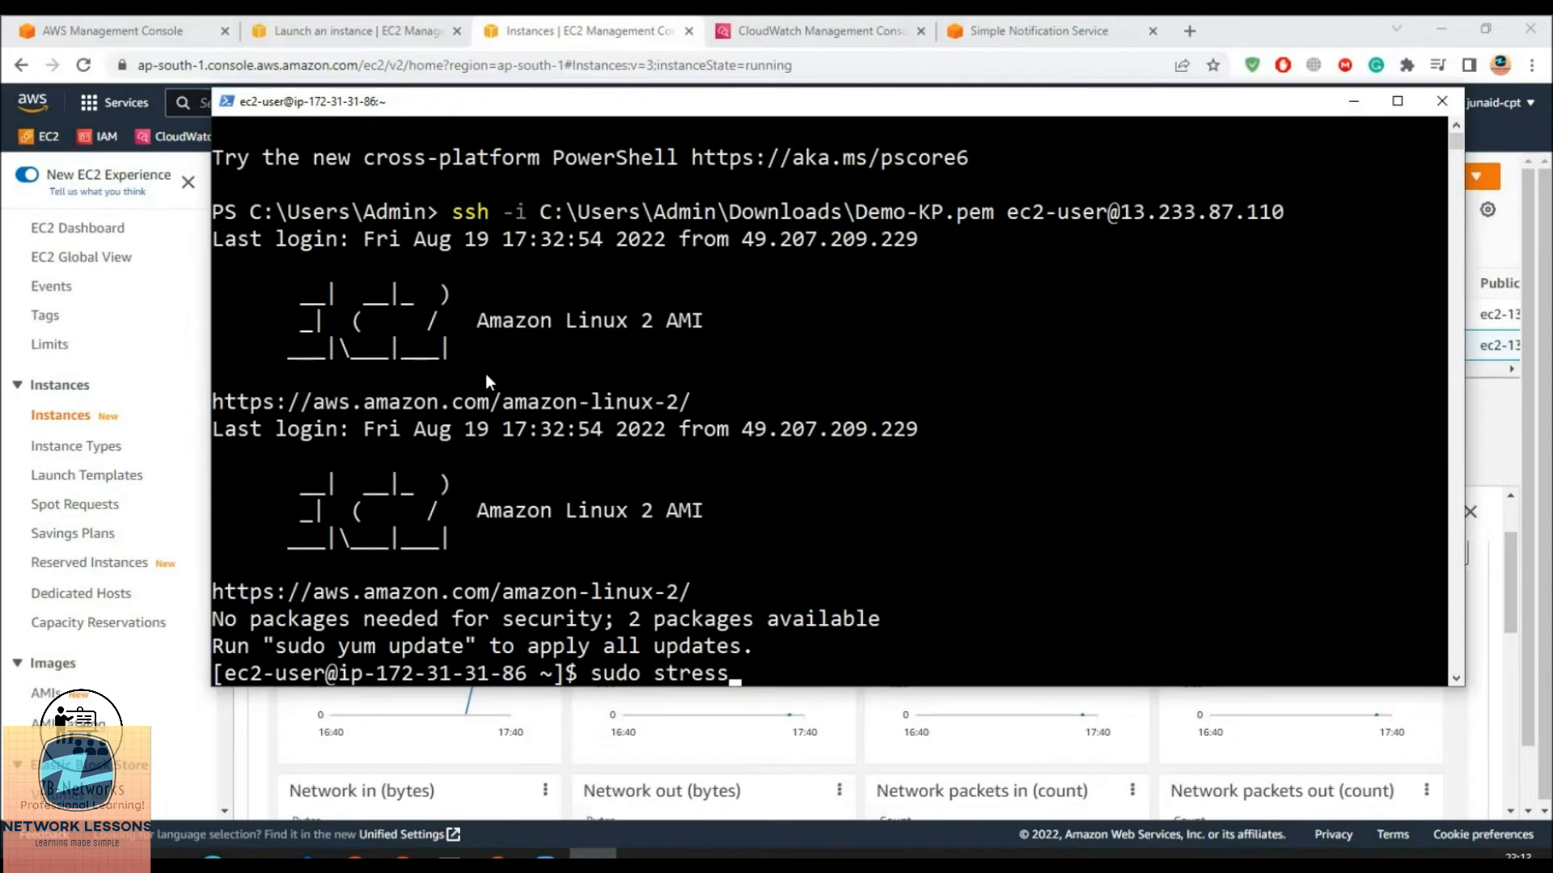
text(--cpu 10 -v -timeout)
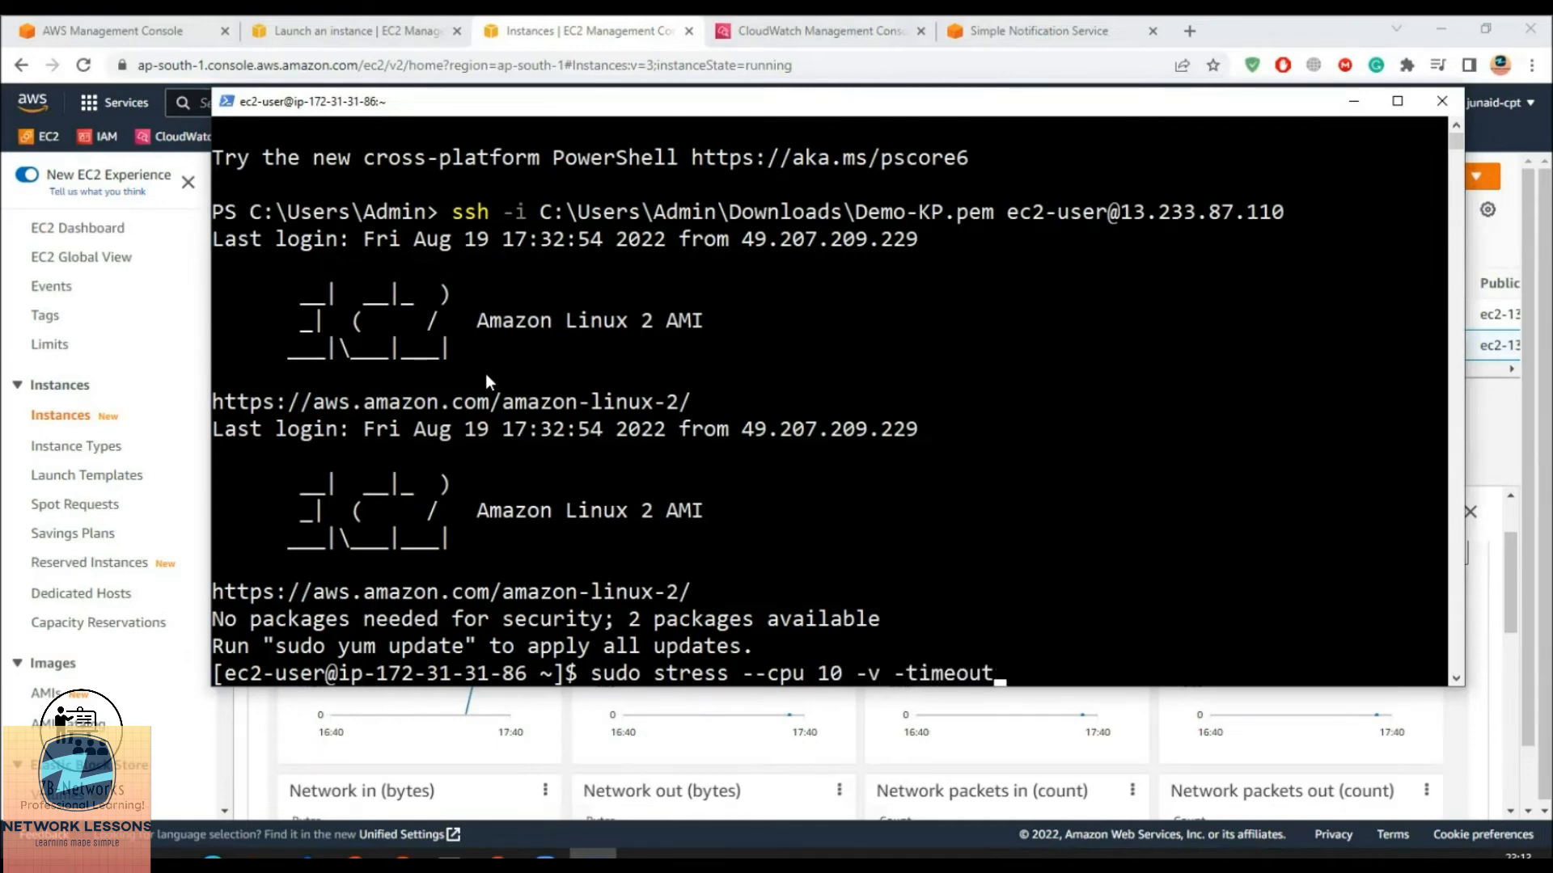
text( 400s)
click(1139, 673)
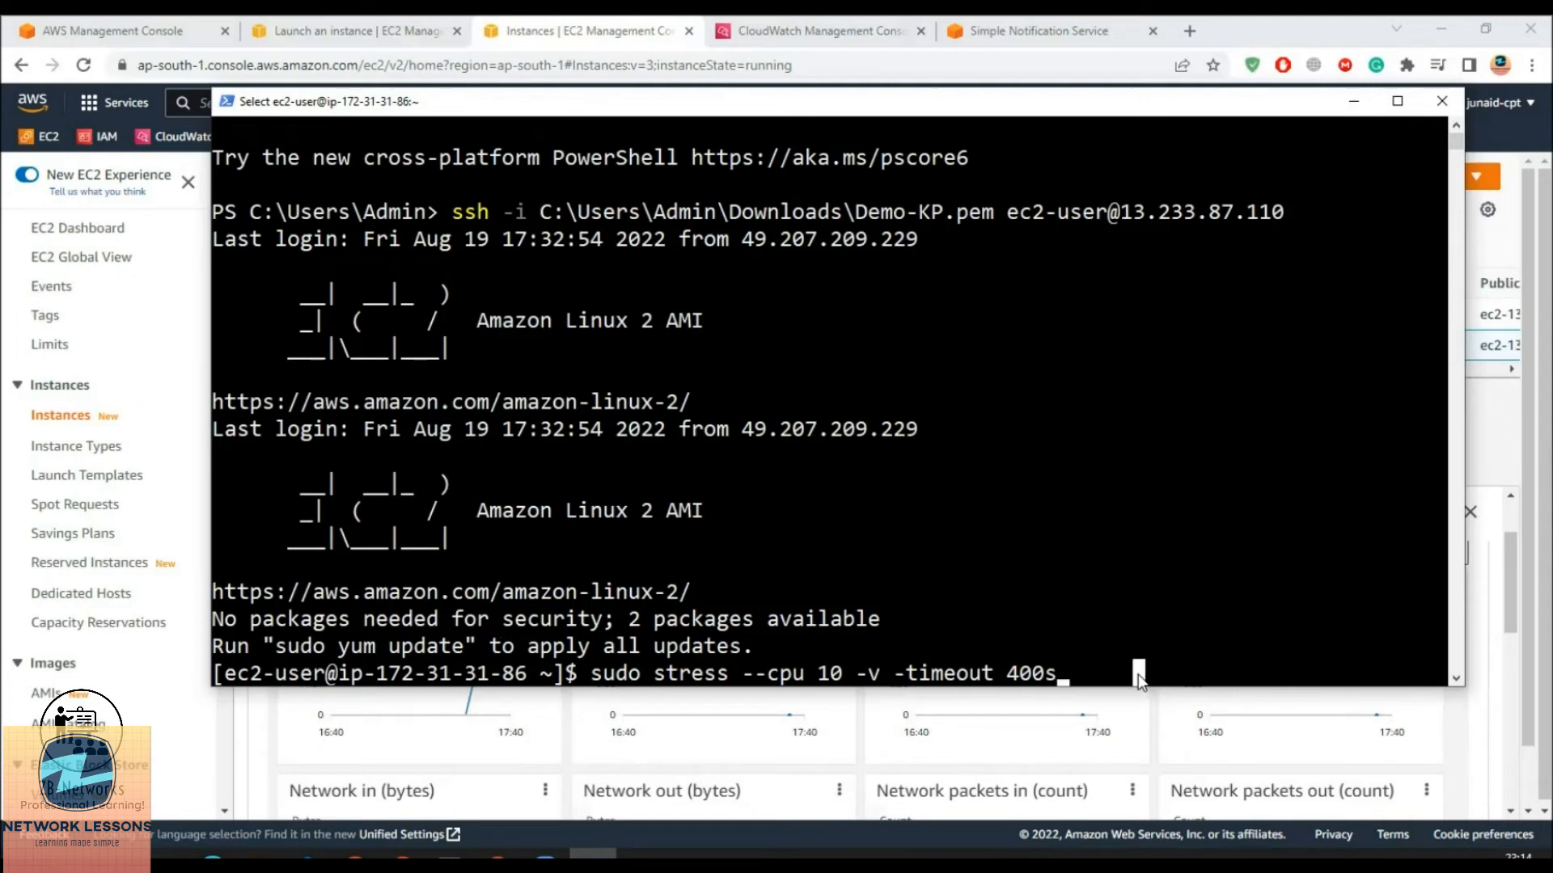
key(Escape)
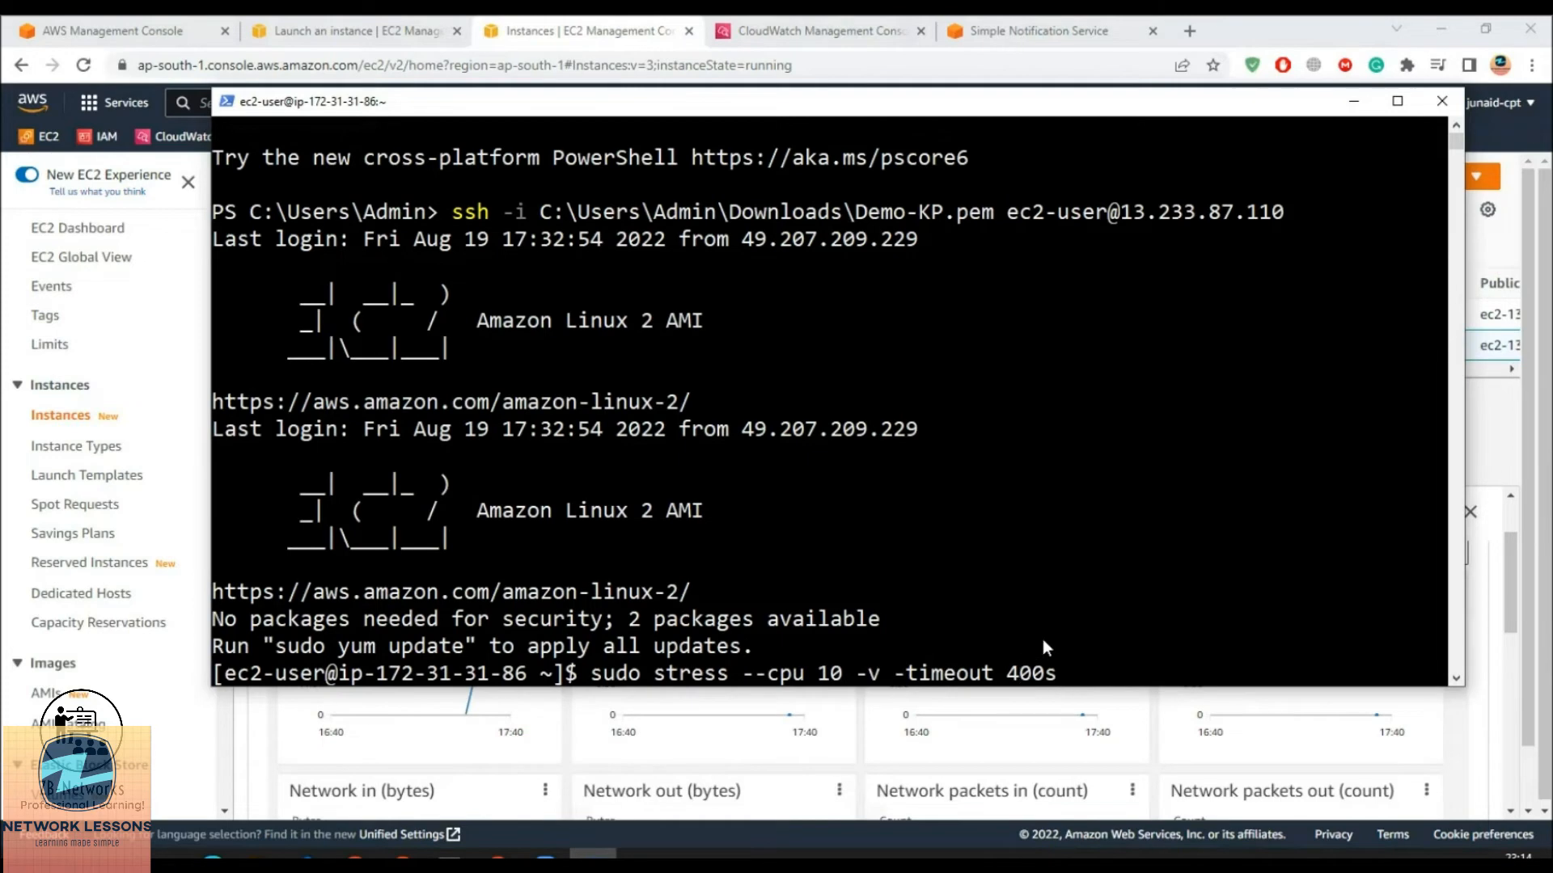
key(Return)
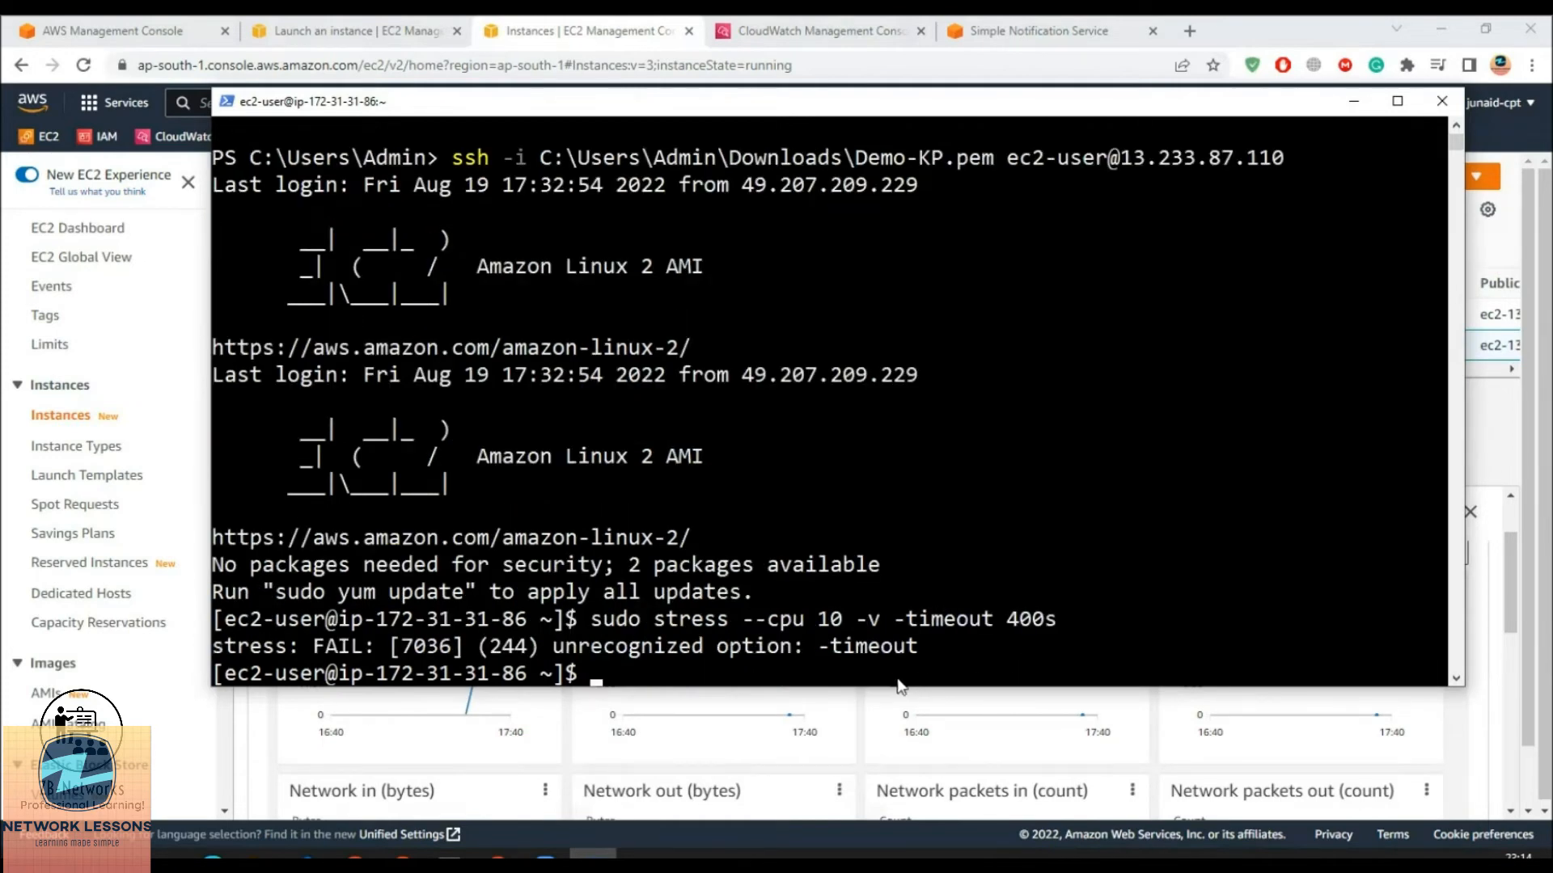
key(Up)
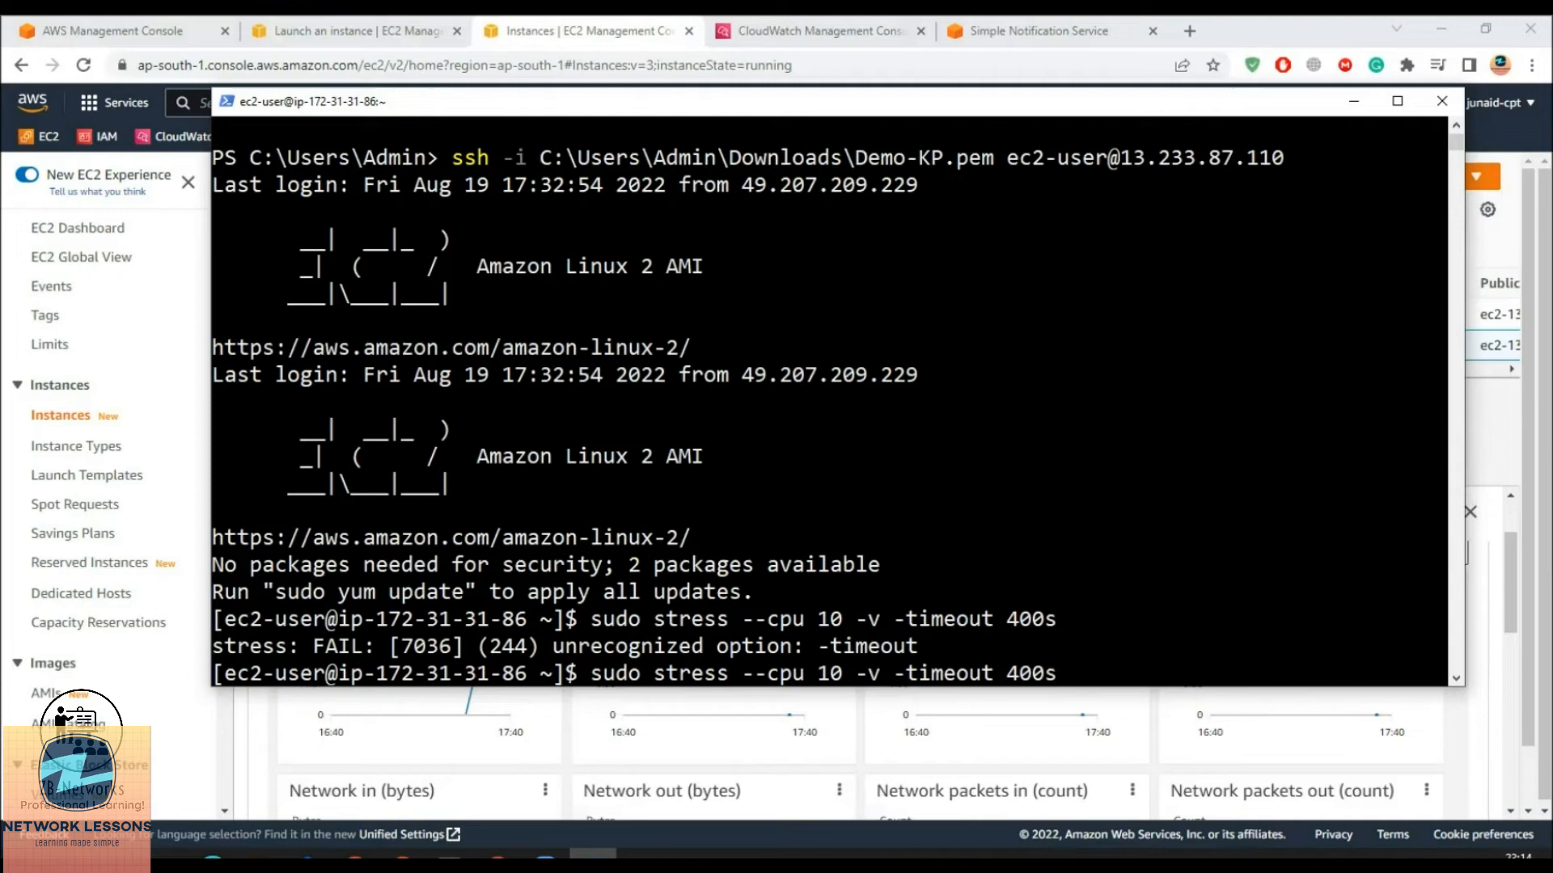
key(Left)
key(Left)
key(Left)
key(Left)
key(Left)
key(Left)
key(Left)
key(Left)
key(Left)
key(Left)
key(Left)
key(Left)
text(-)
key(Return)
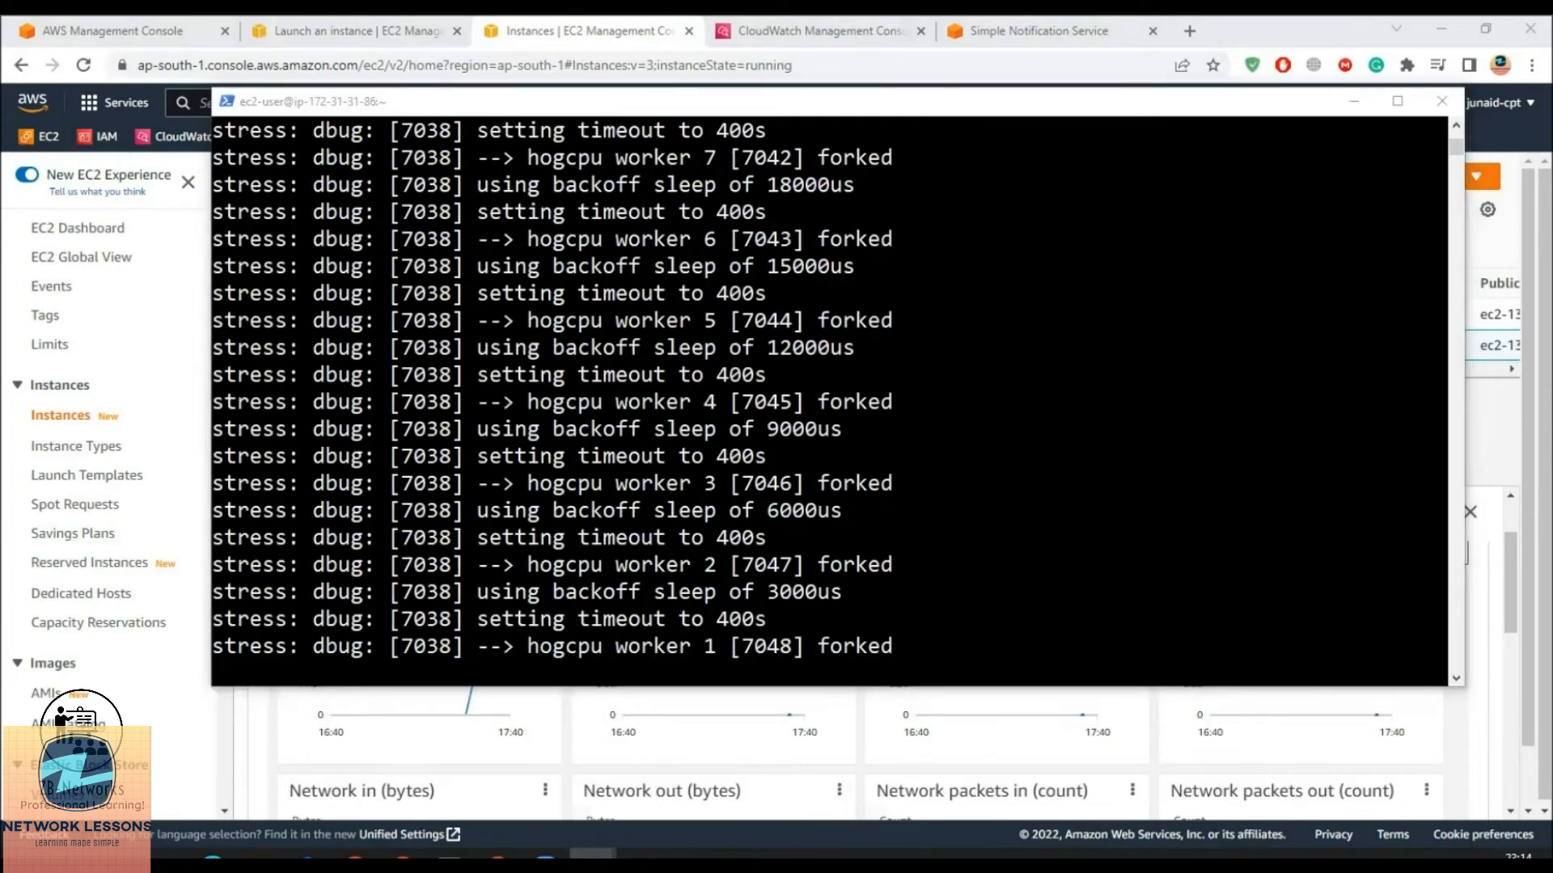
SSH in again from a second PowerShell and run top, confirming CPU at 100.0%
drag(856, 80, 598, 121)
key(Up)
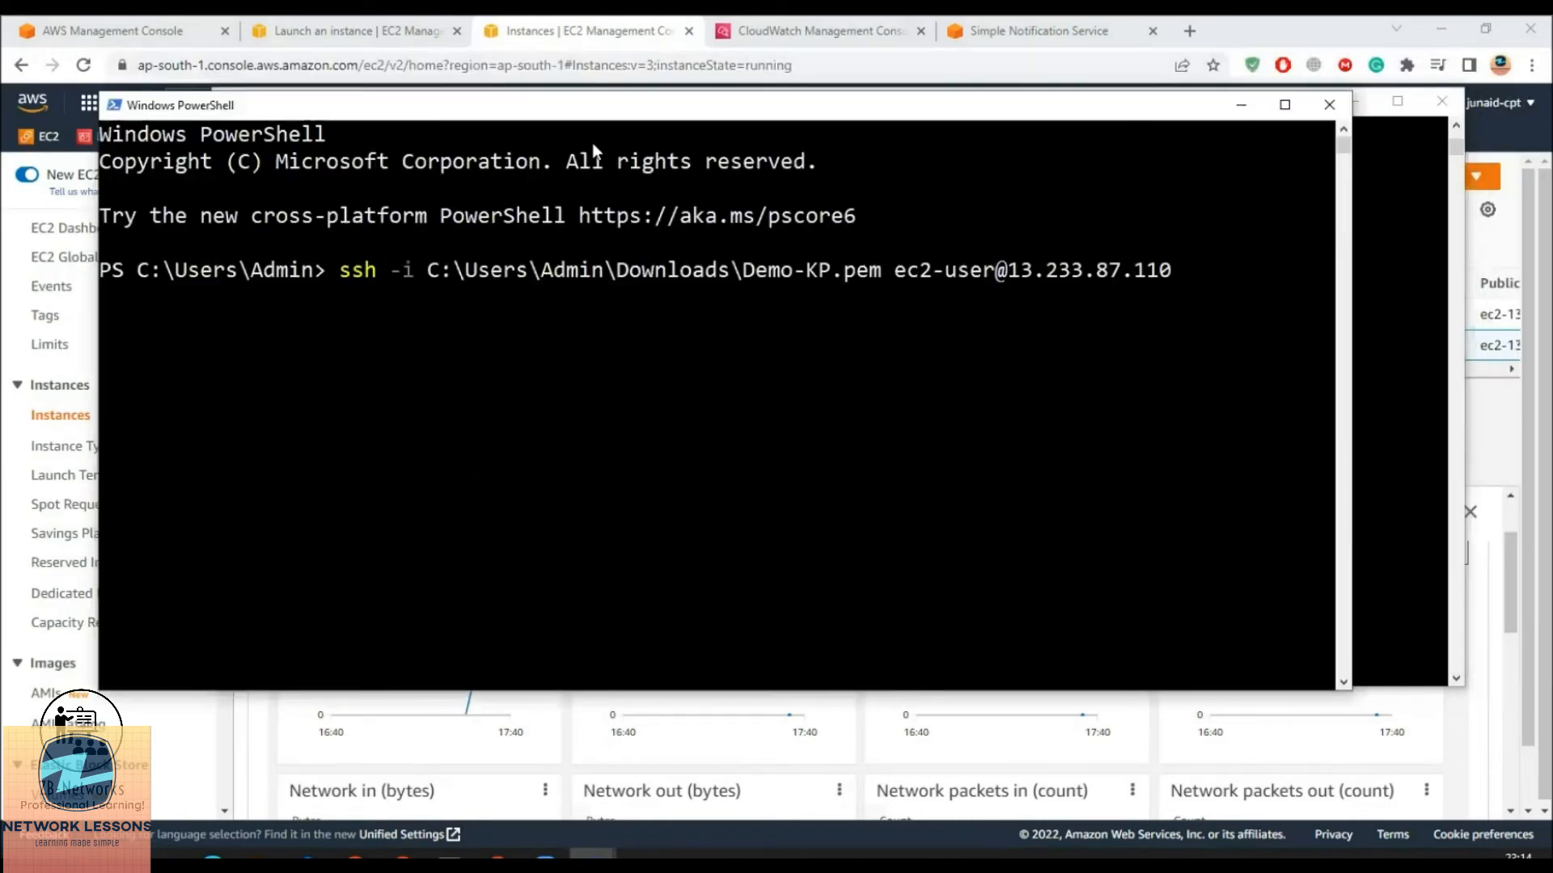
key(Return)
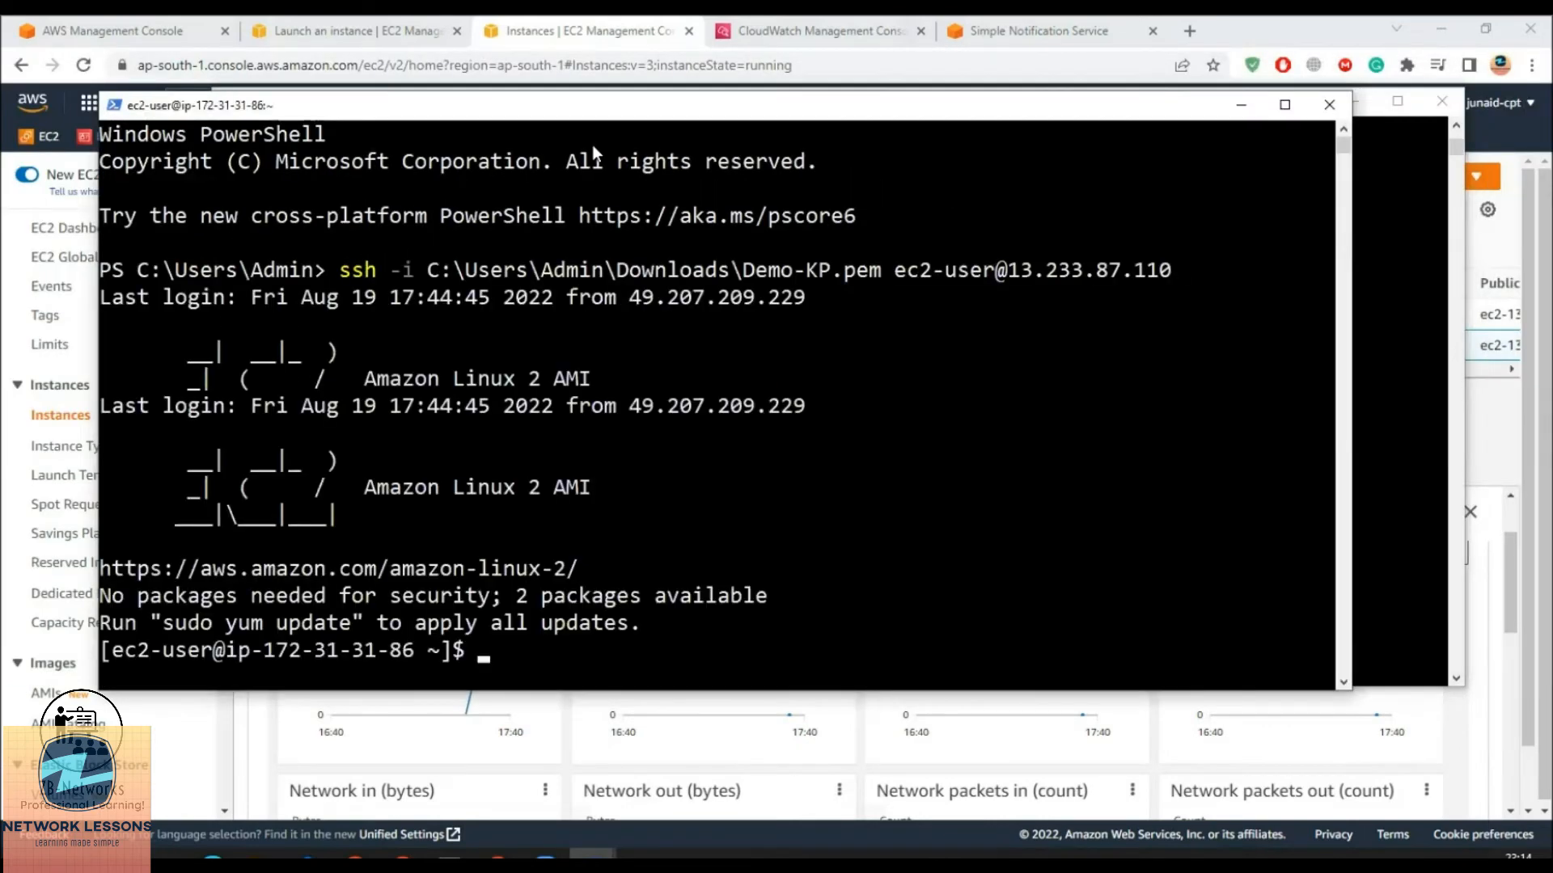
text(top)
key(Return)
drag(192, 197, 260, 204)
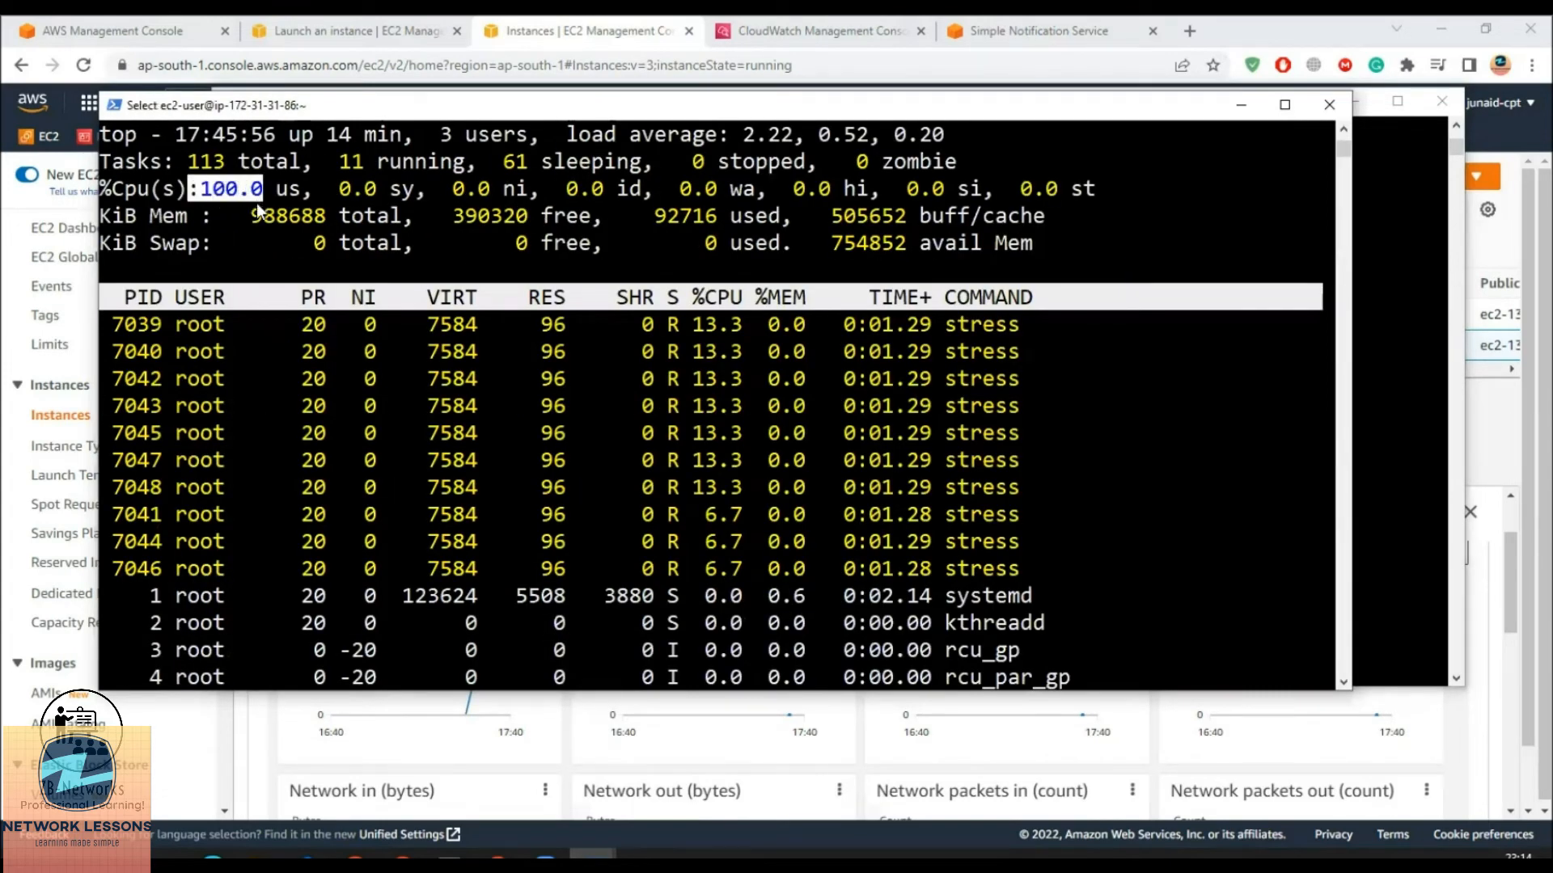
click(828, 31)
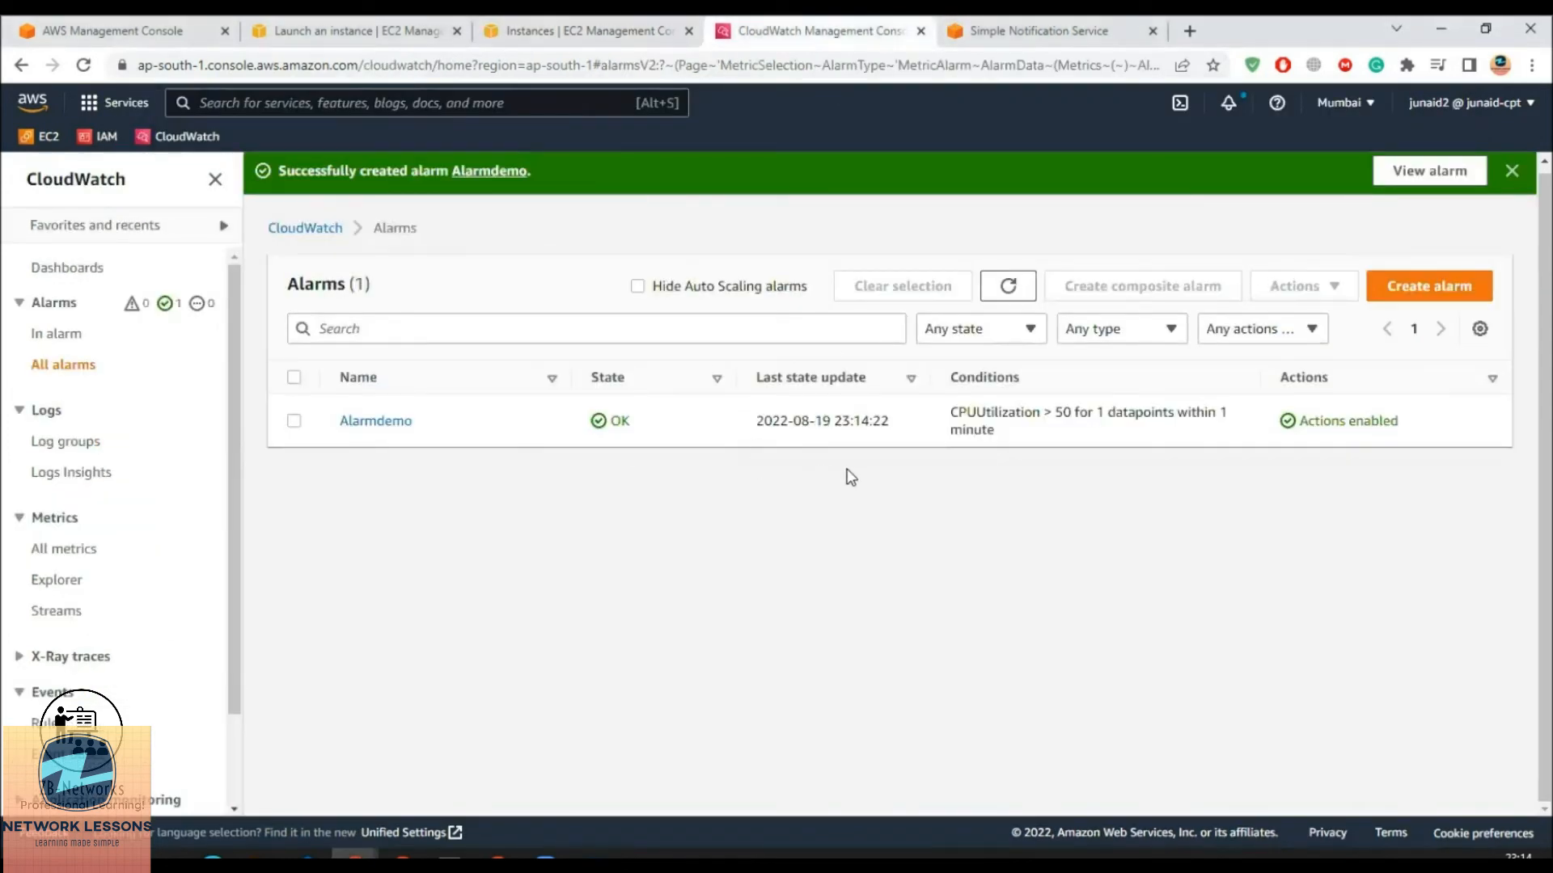
Filter CloudWatch alarms to In alarm and refresh a few times; nothing is firing yet
double_click(619, 420)
click(41, 338)
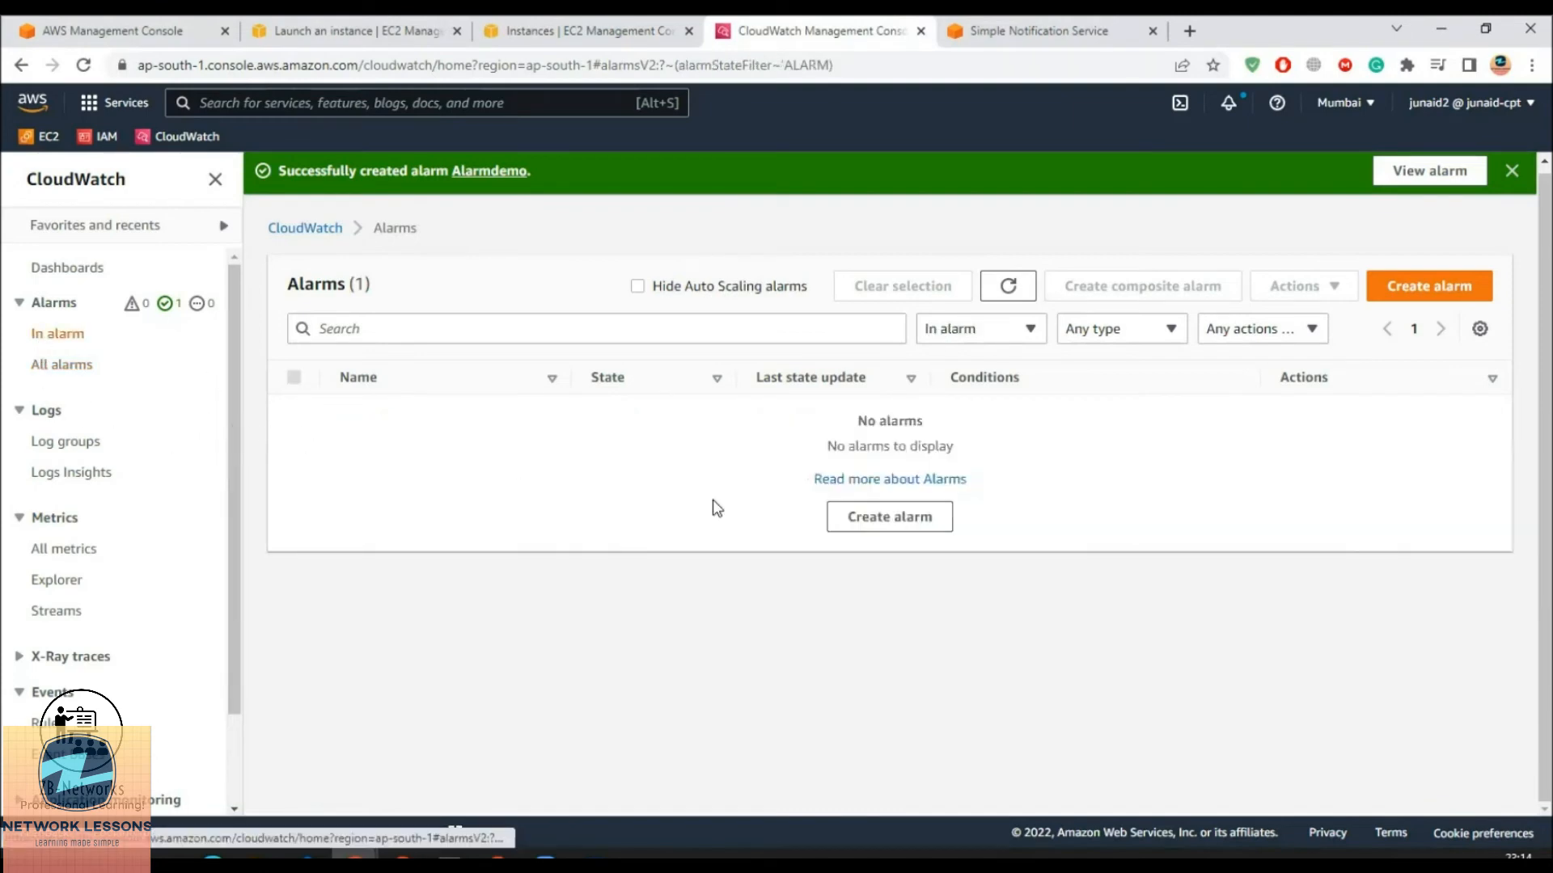
click(1022, 293)
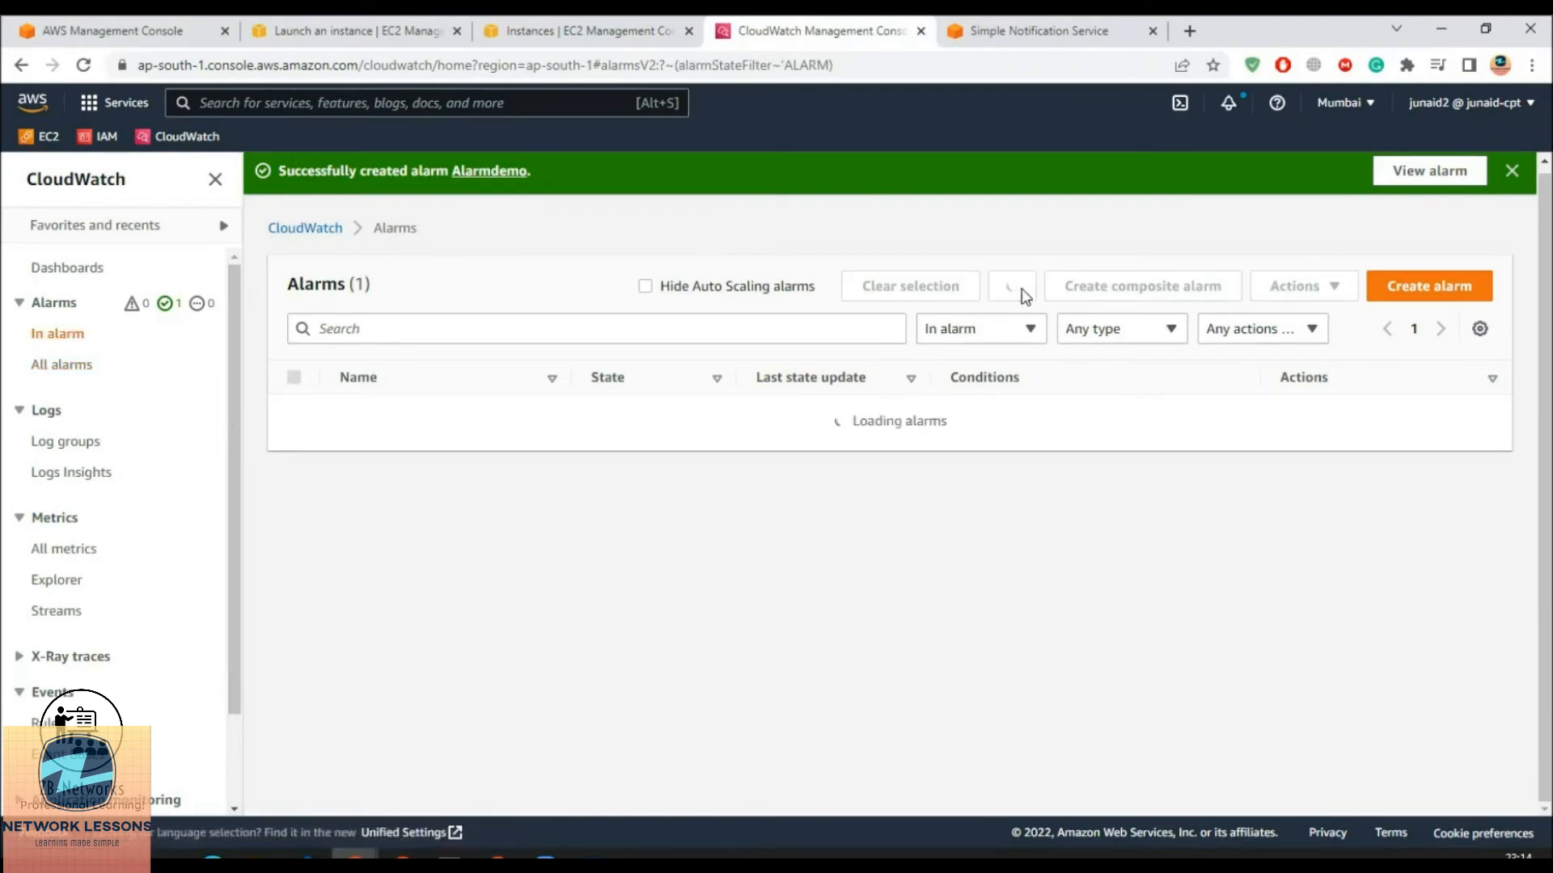
click(1022, 292)
click(1022, 293)
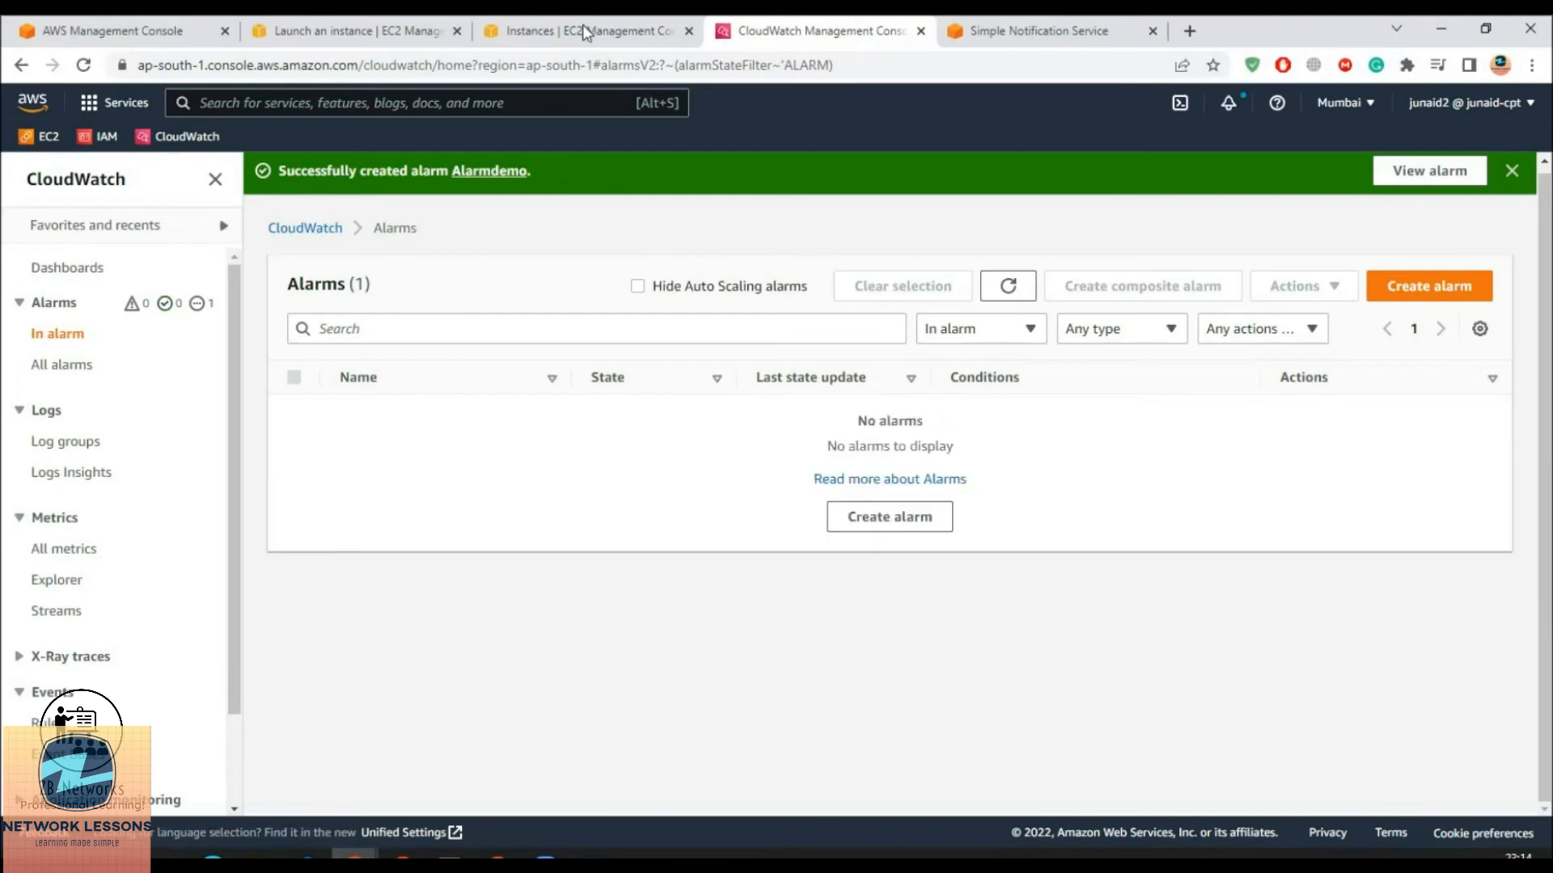
click(576, 30)
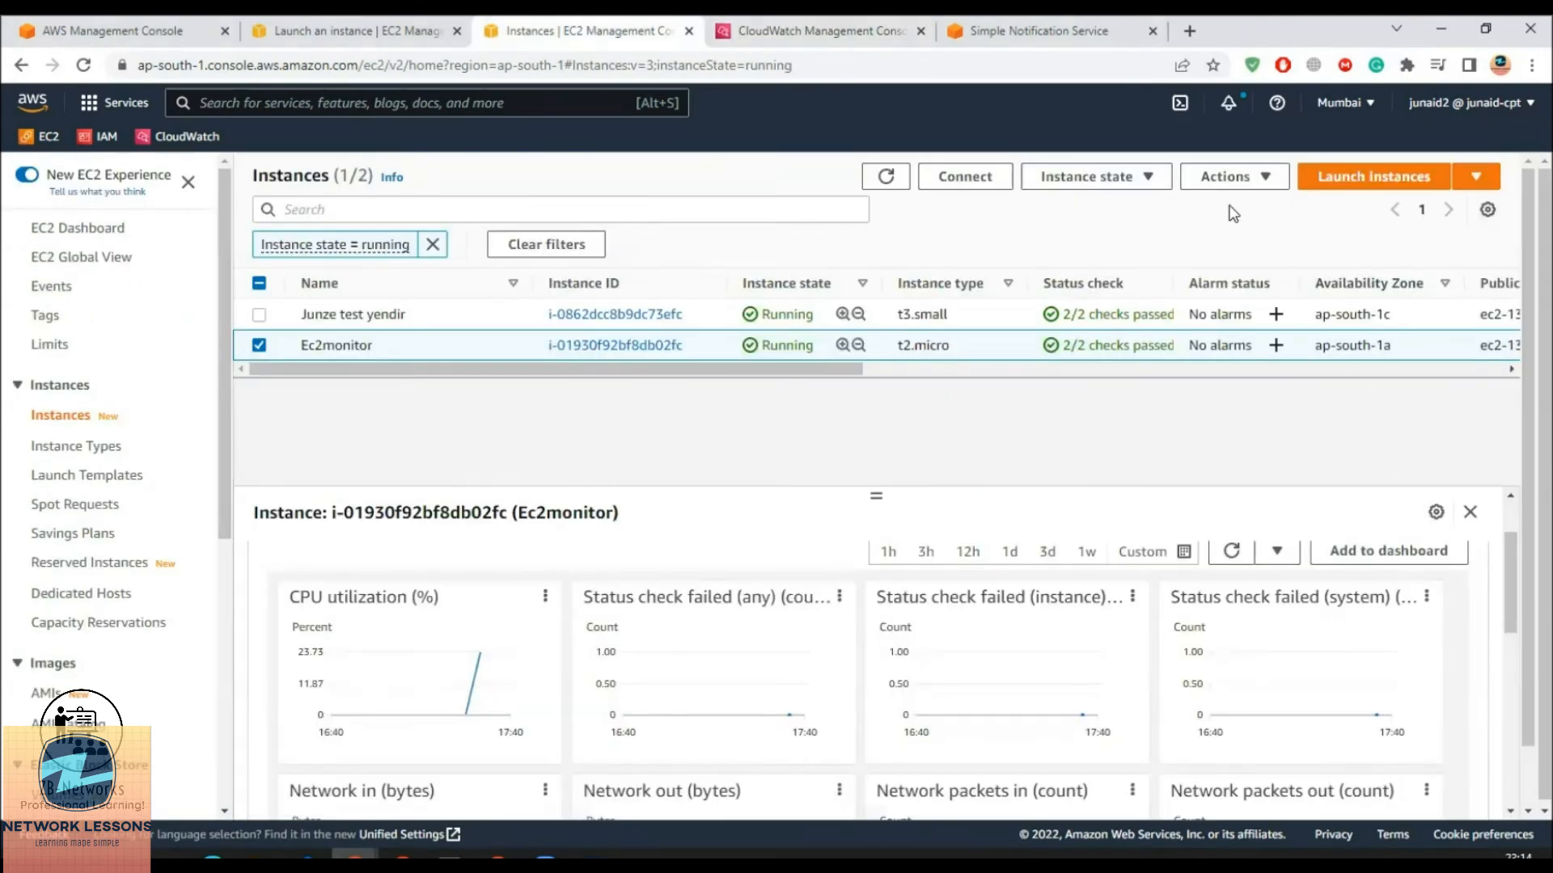
Refresh instances, view Ec2monitor's CPU chart peaking at 23.73%, then return to the top session
click(885, 176)
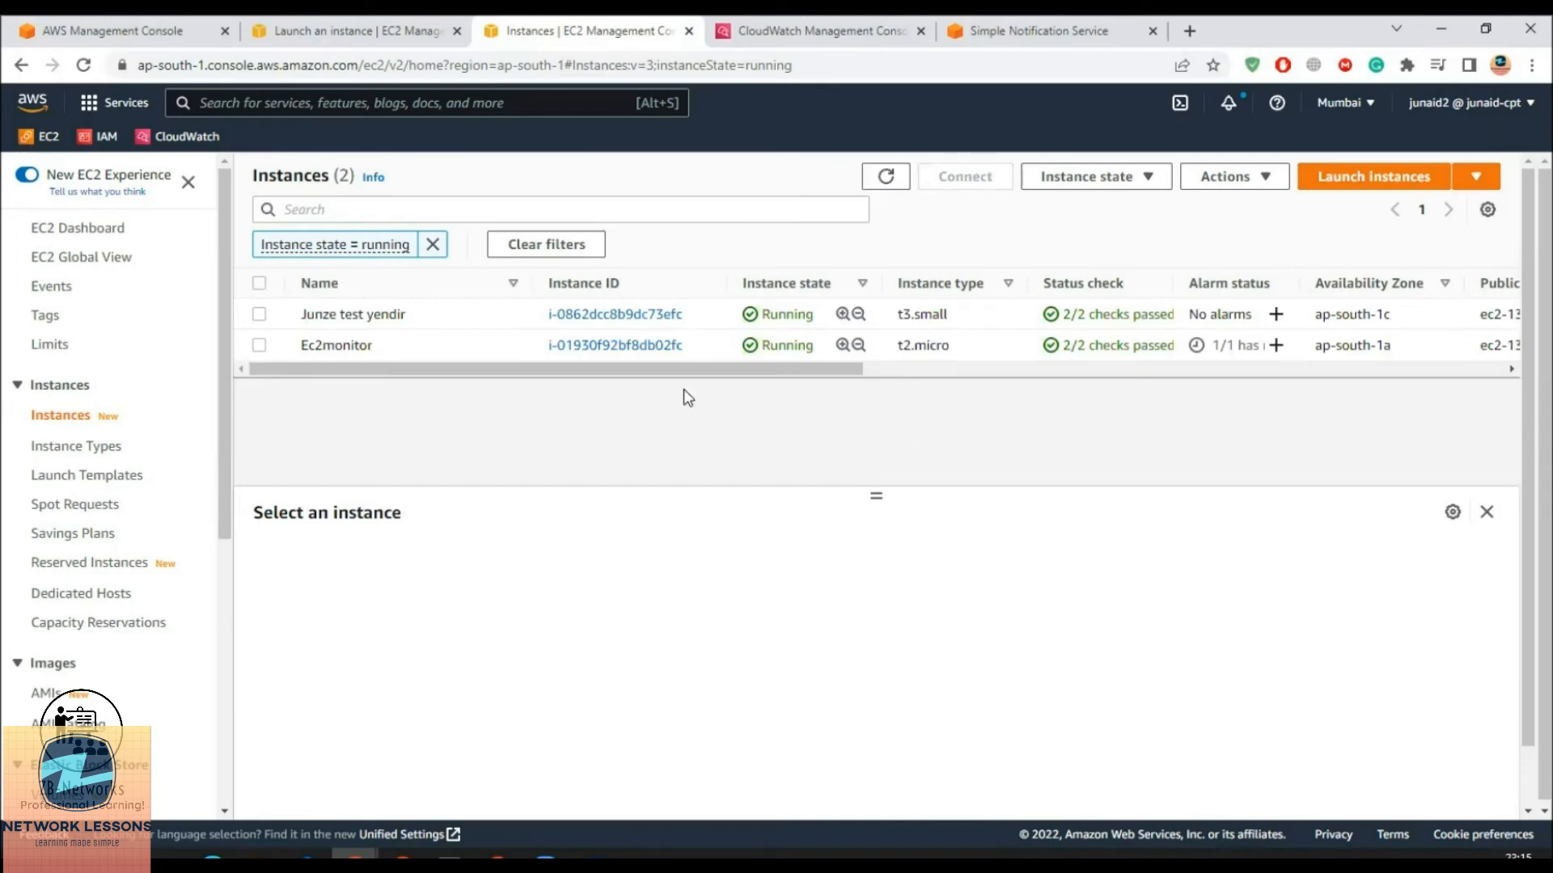
click(359, 348)
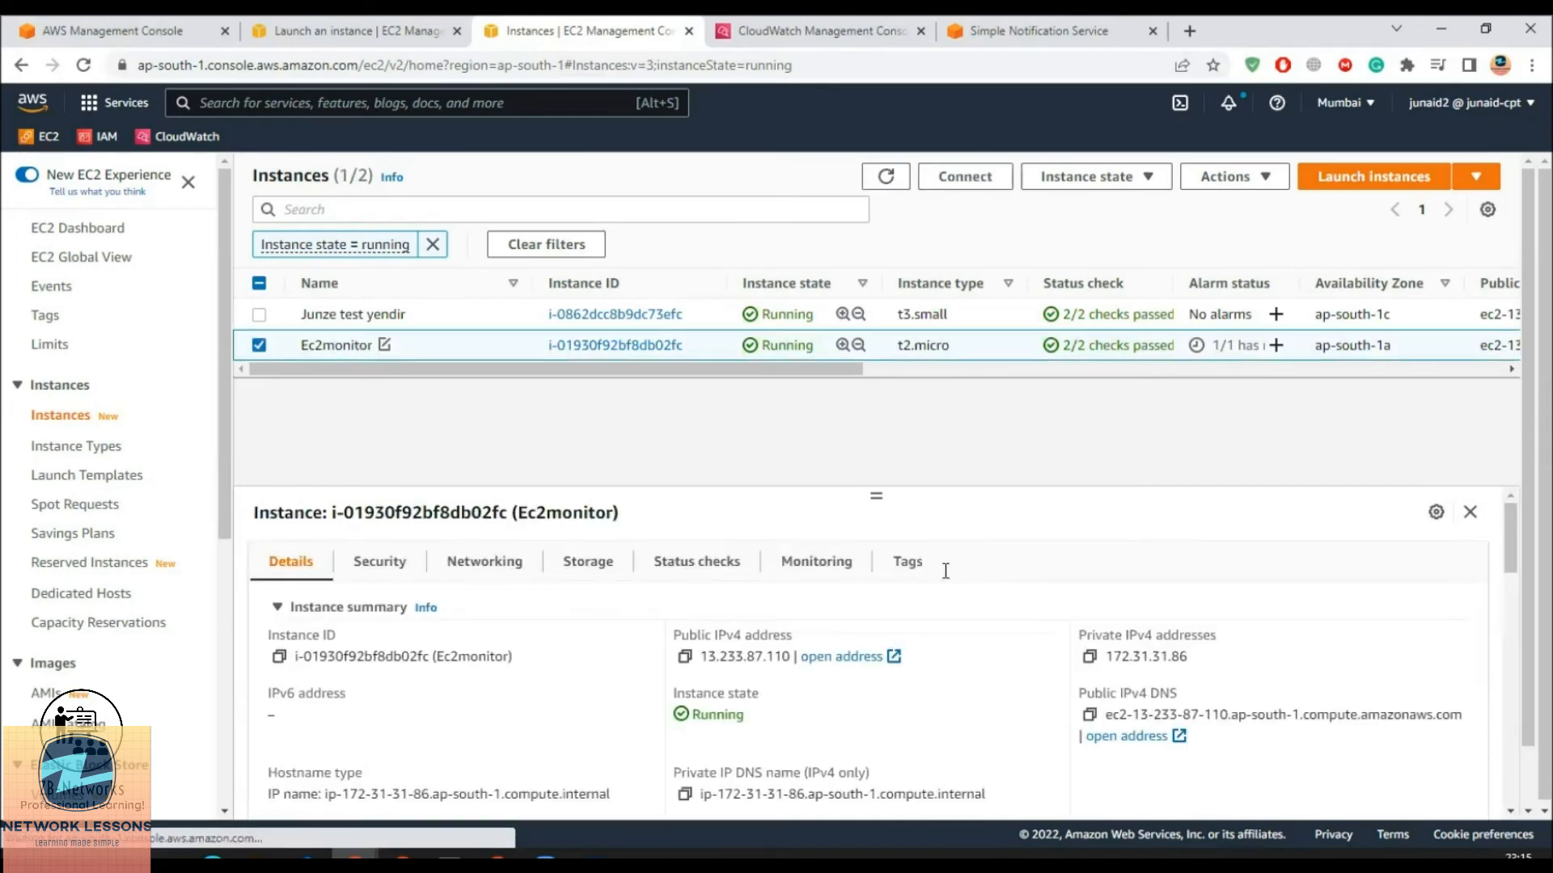
click(794, 566)
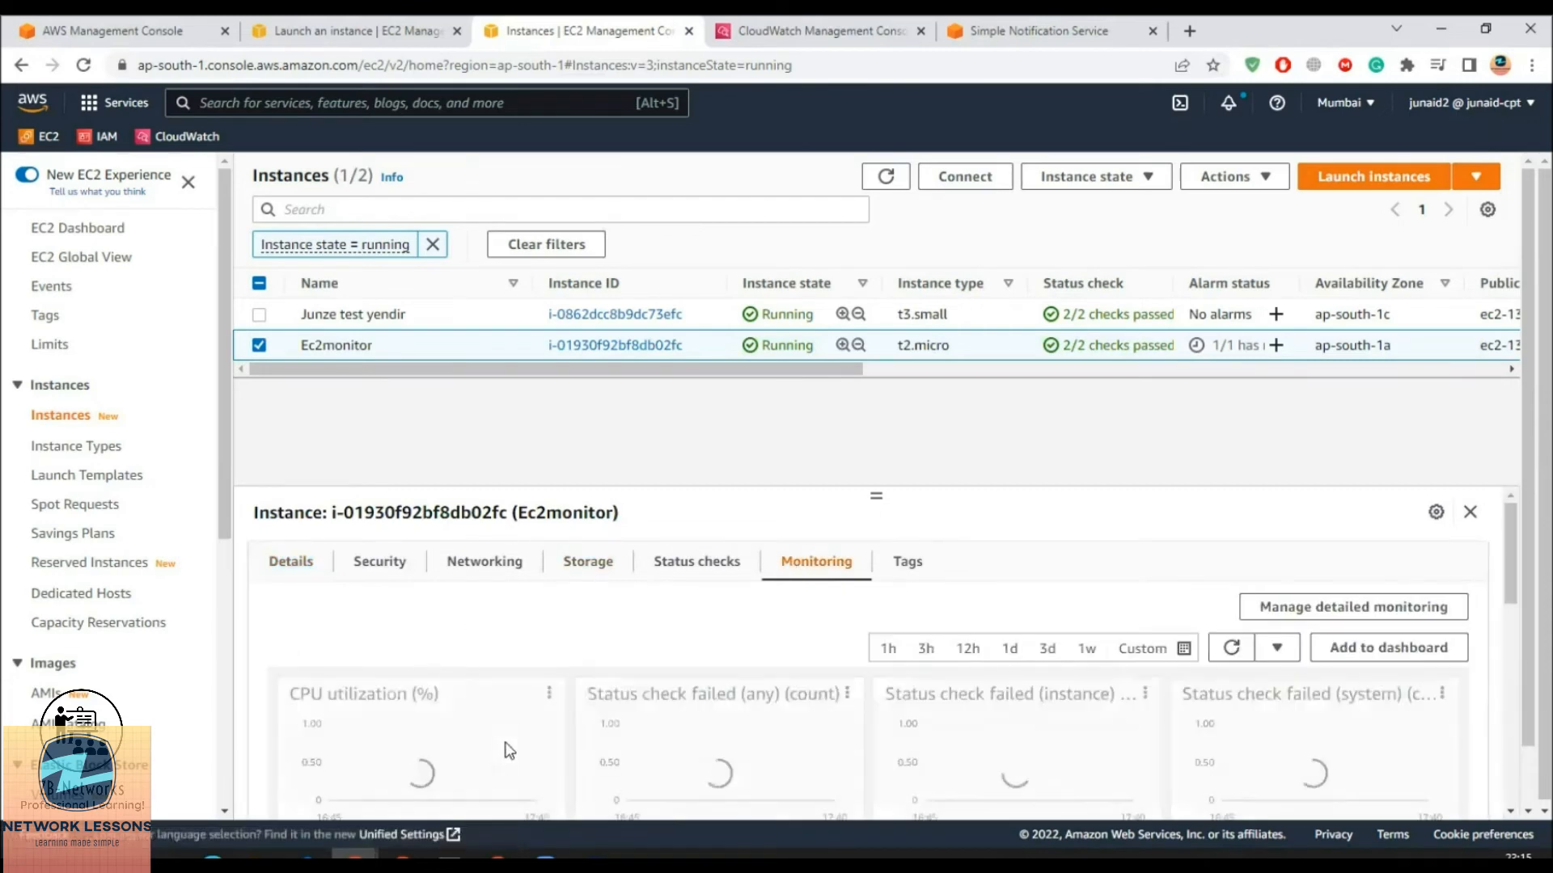
scroll(506, 745, down, 3)
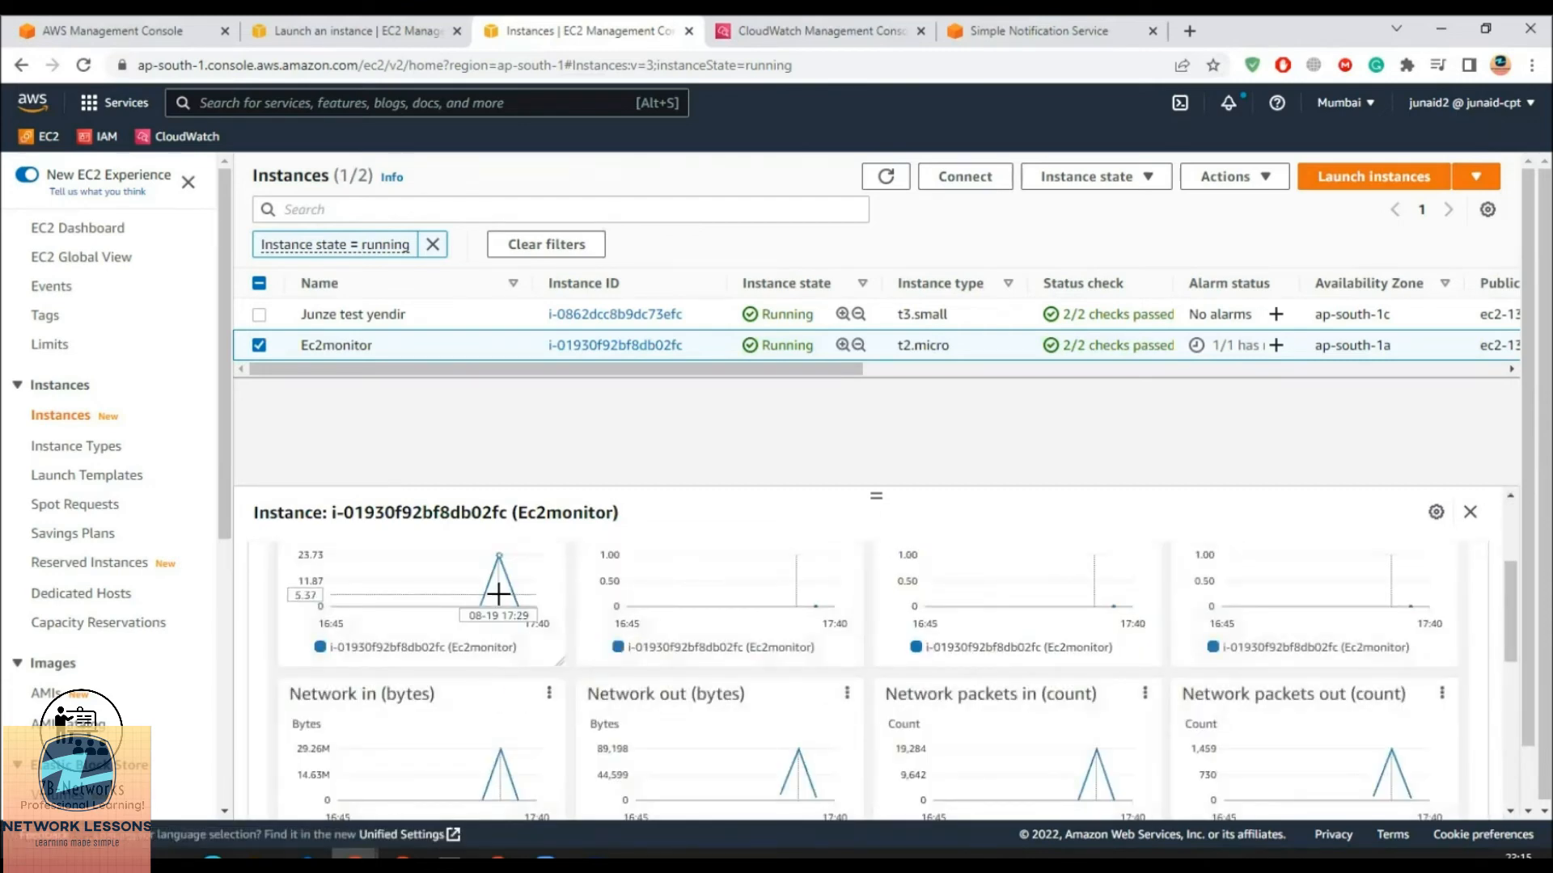
scroll(502, 614, up, 1)
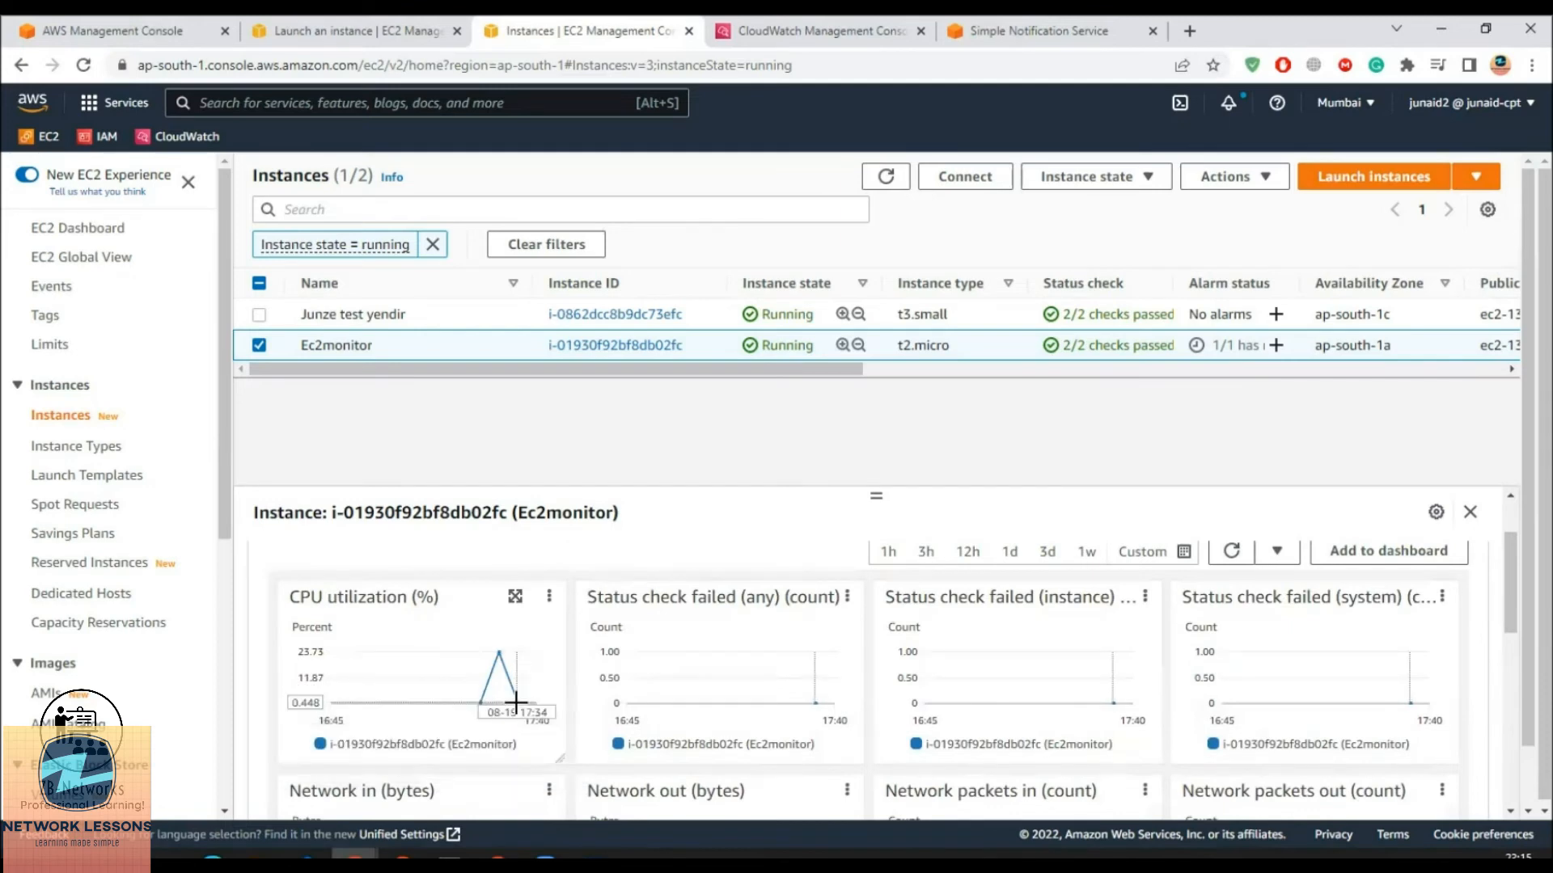
mouse_move(516, 704)
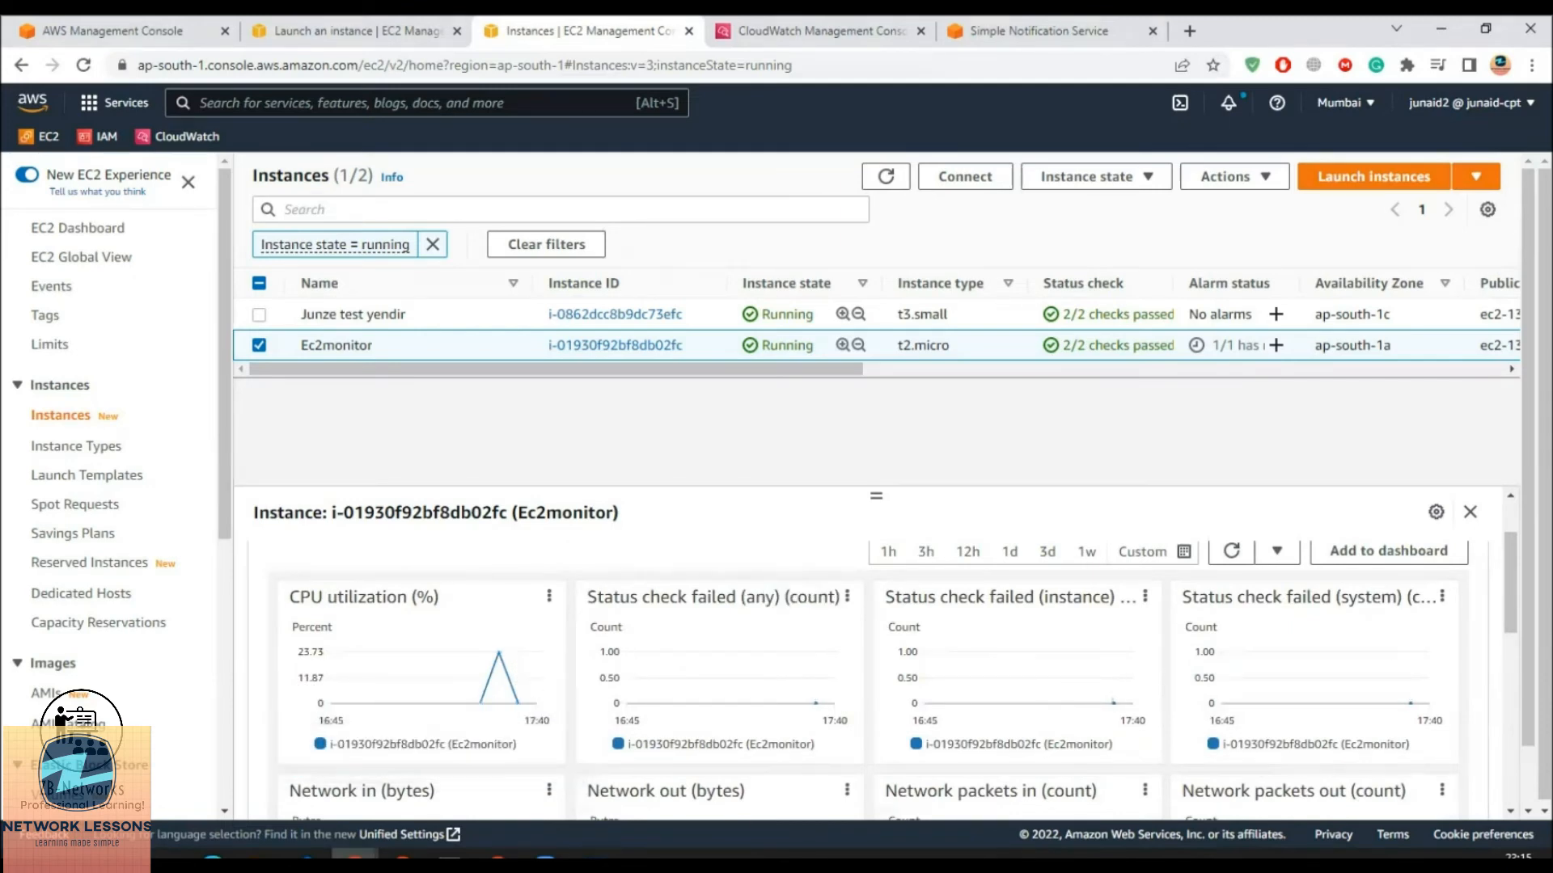
click(717, 769)
drag(204, 194, 240, 196)
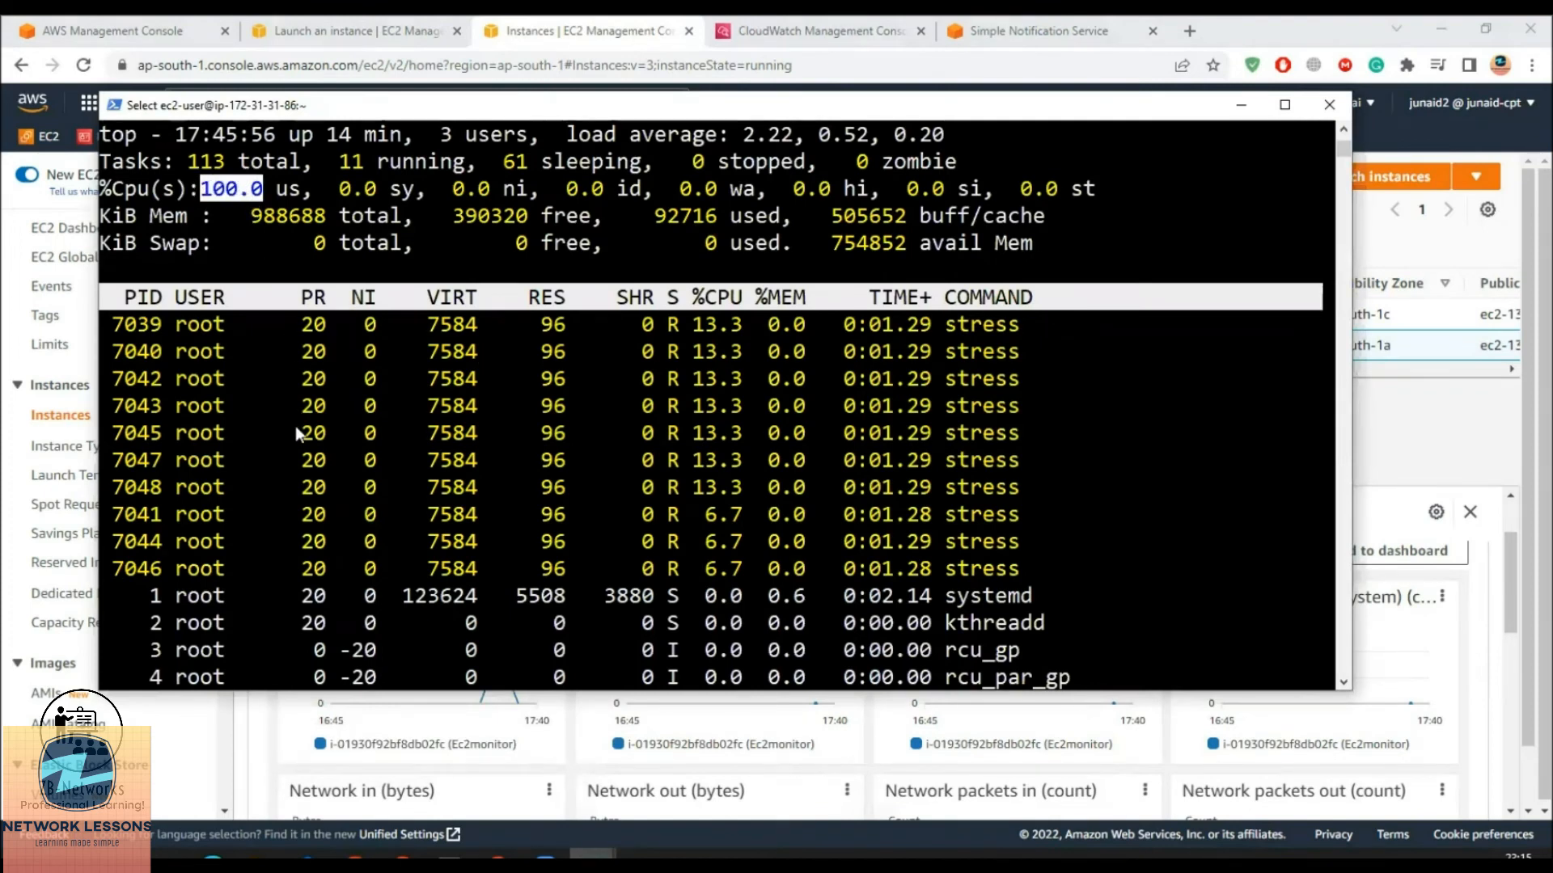
Refresh the CloudWatch alarms list repeatedly, alternating with the EC2 instances pages
click(556, 736)
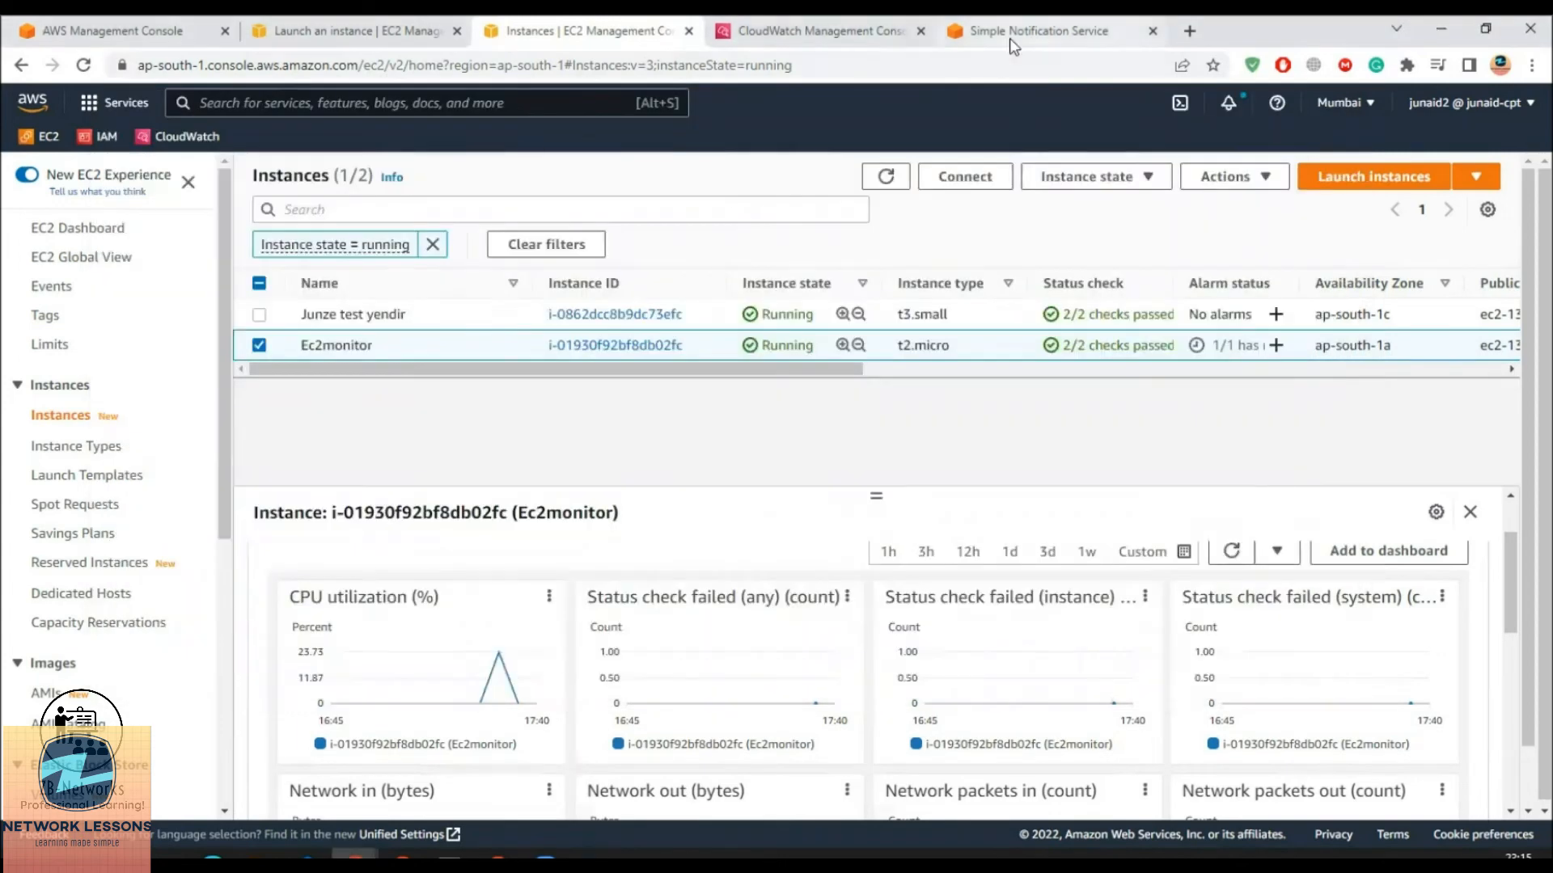
click(817, 30)
click(1021, 288)
click(348, 31)
click(1031, 32)
click(1019, 288)
click(993, 288)
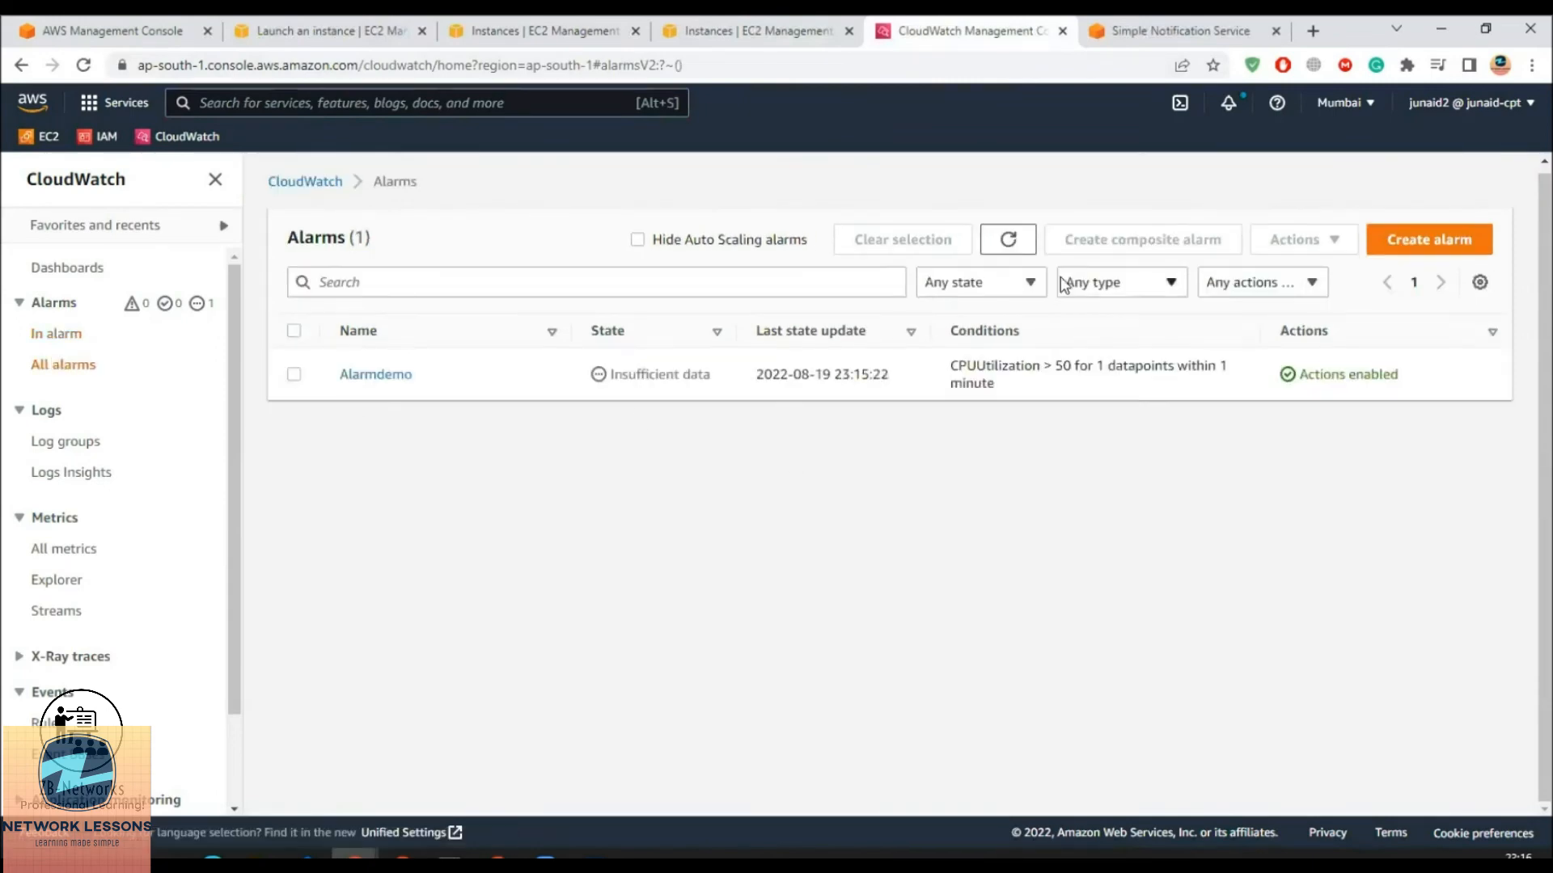
click(1003, 242)
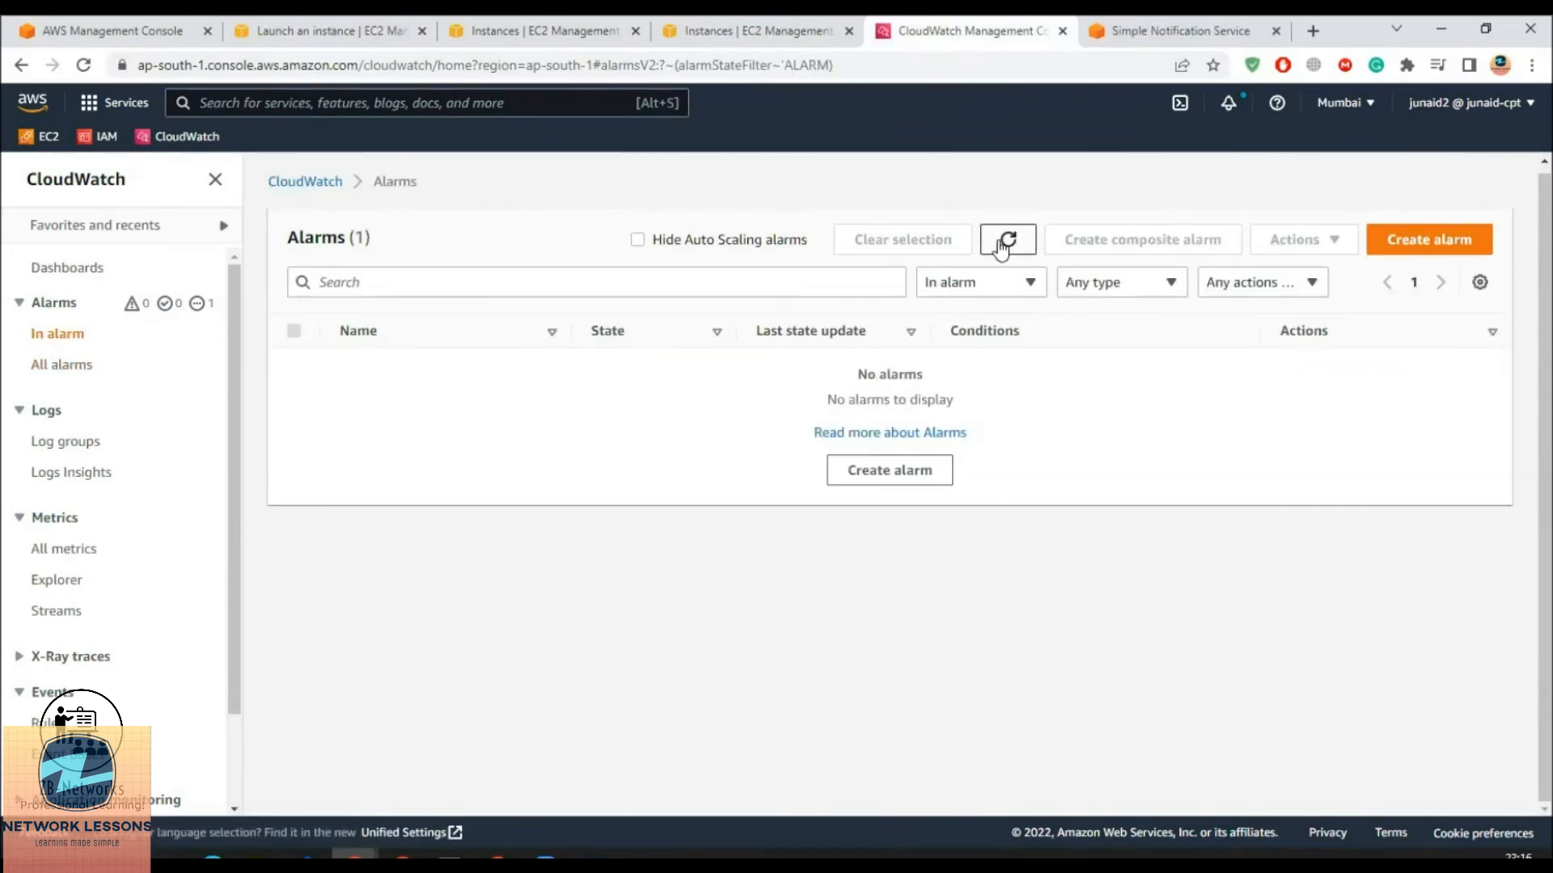
click(1011, 242)
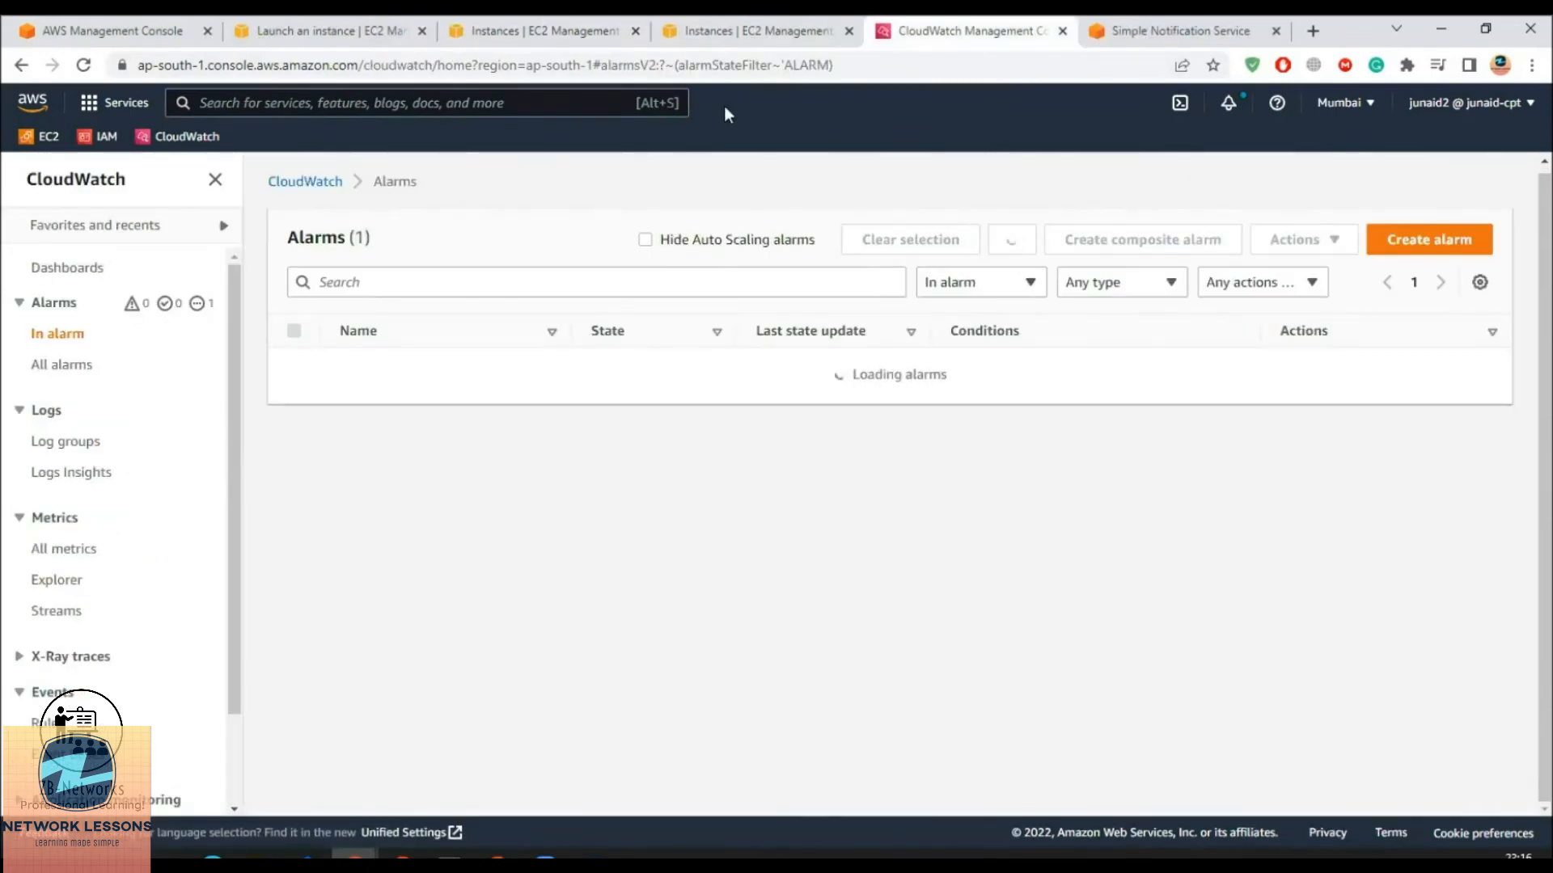
click(752, 31)
click(970, 31)
click(1013, 243)
Recheck Ec2monitor's monitoring charts on the EC2 instances page
click(544, 30)
click(259, 314)
click(712, 558)
scroll(513, 606, down, 3)
mouse_move(482, 568)
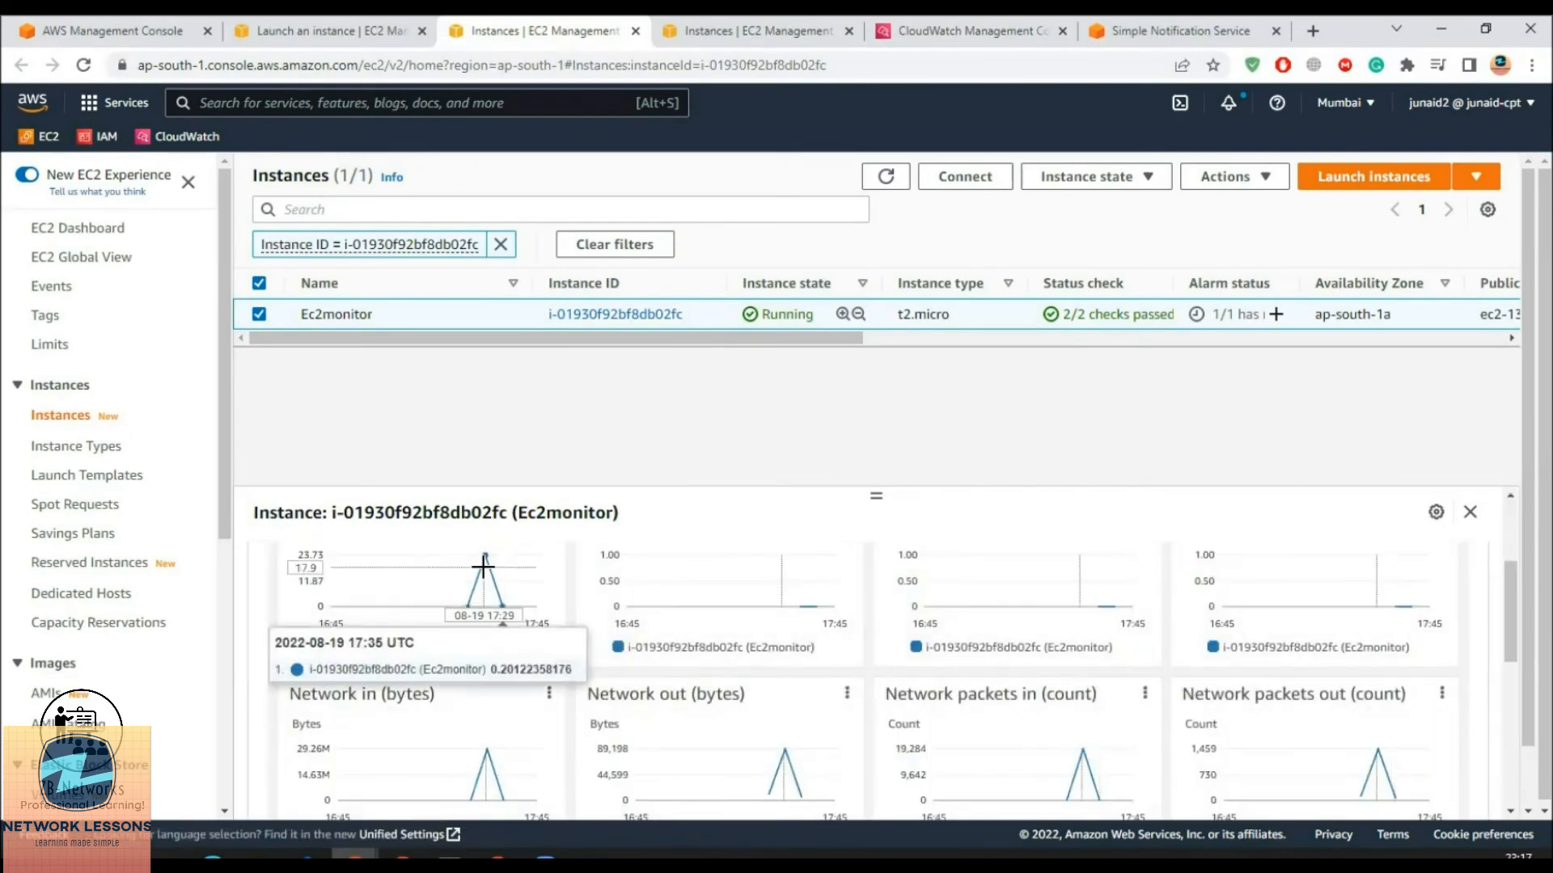
scroll(483, 568, up, 2)
List all alarms and open Alarmdemo, whose CPUUtilization graph sits near 46.47%, under the 50 threshold
click(970, 31)
click(752, 31)
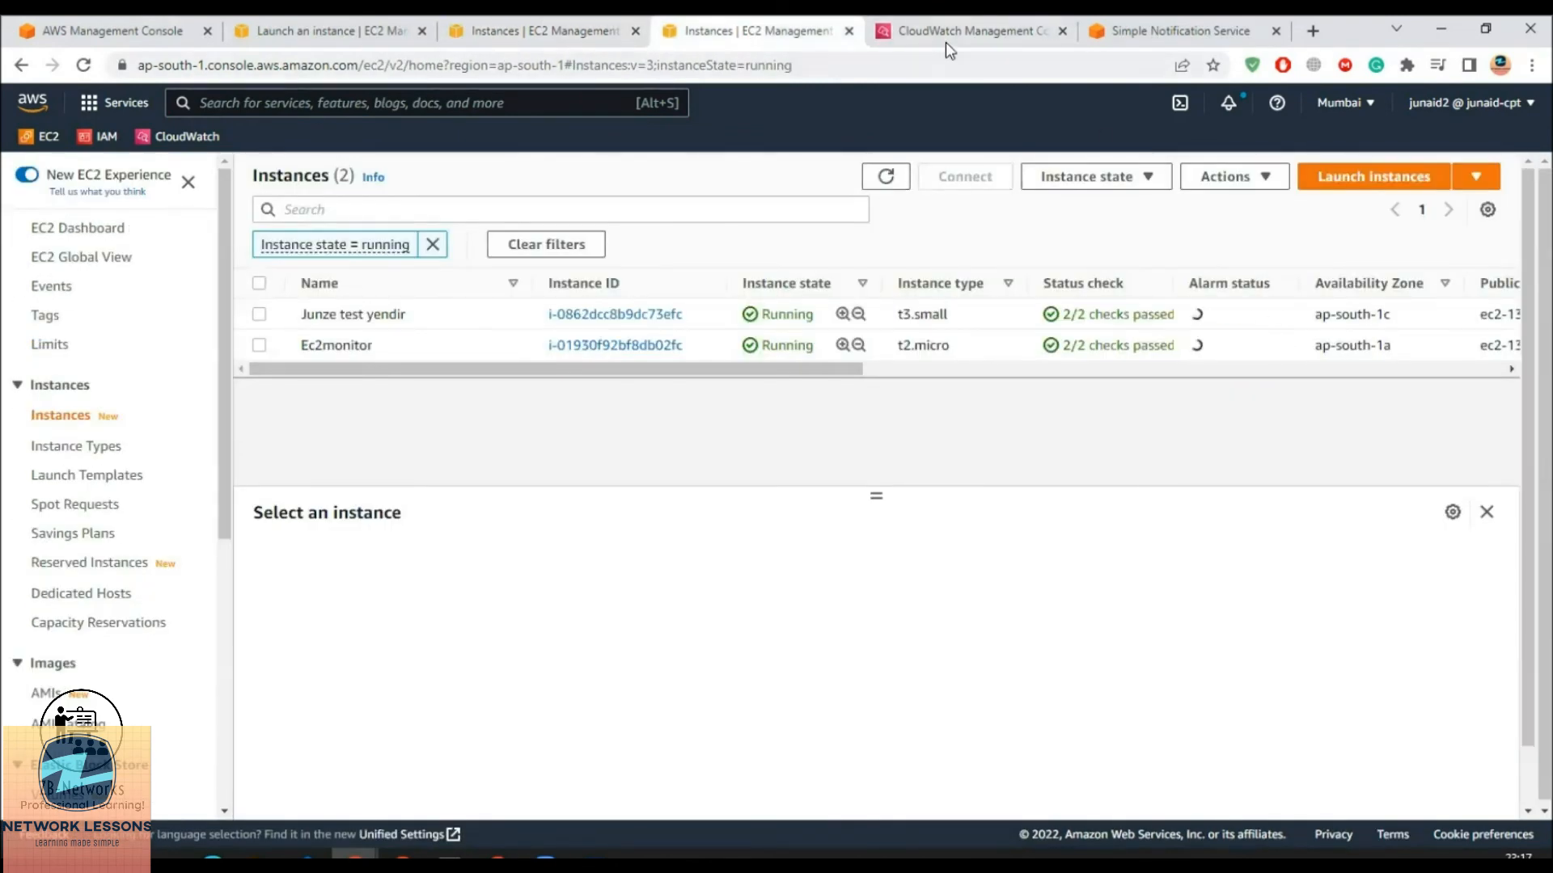
click(963, 31)
click(1179, 31)
click(71, 292)
click(756, 31)
click(970, 30)
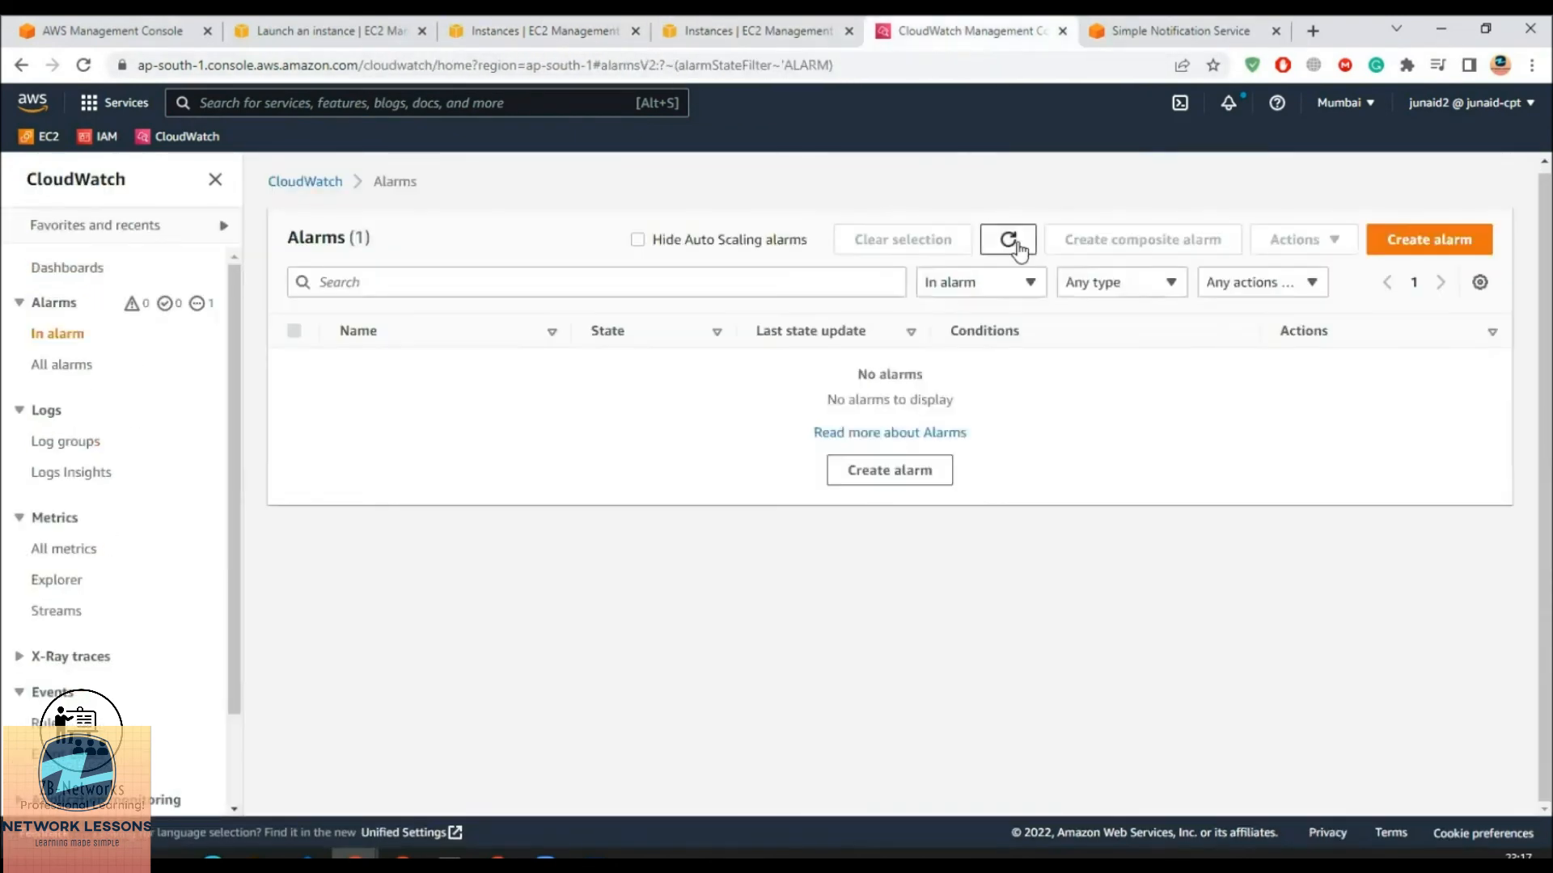
click(79, 366)
click(368, 368)
mouse_move(1445, 450)
scroll(1445, 450, down, 3)
scroll(1445, 450, up, 3)
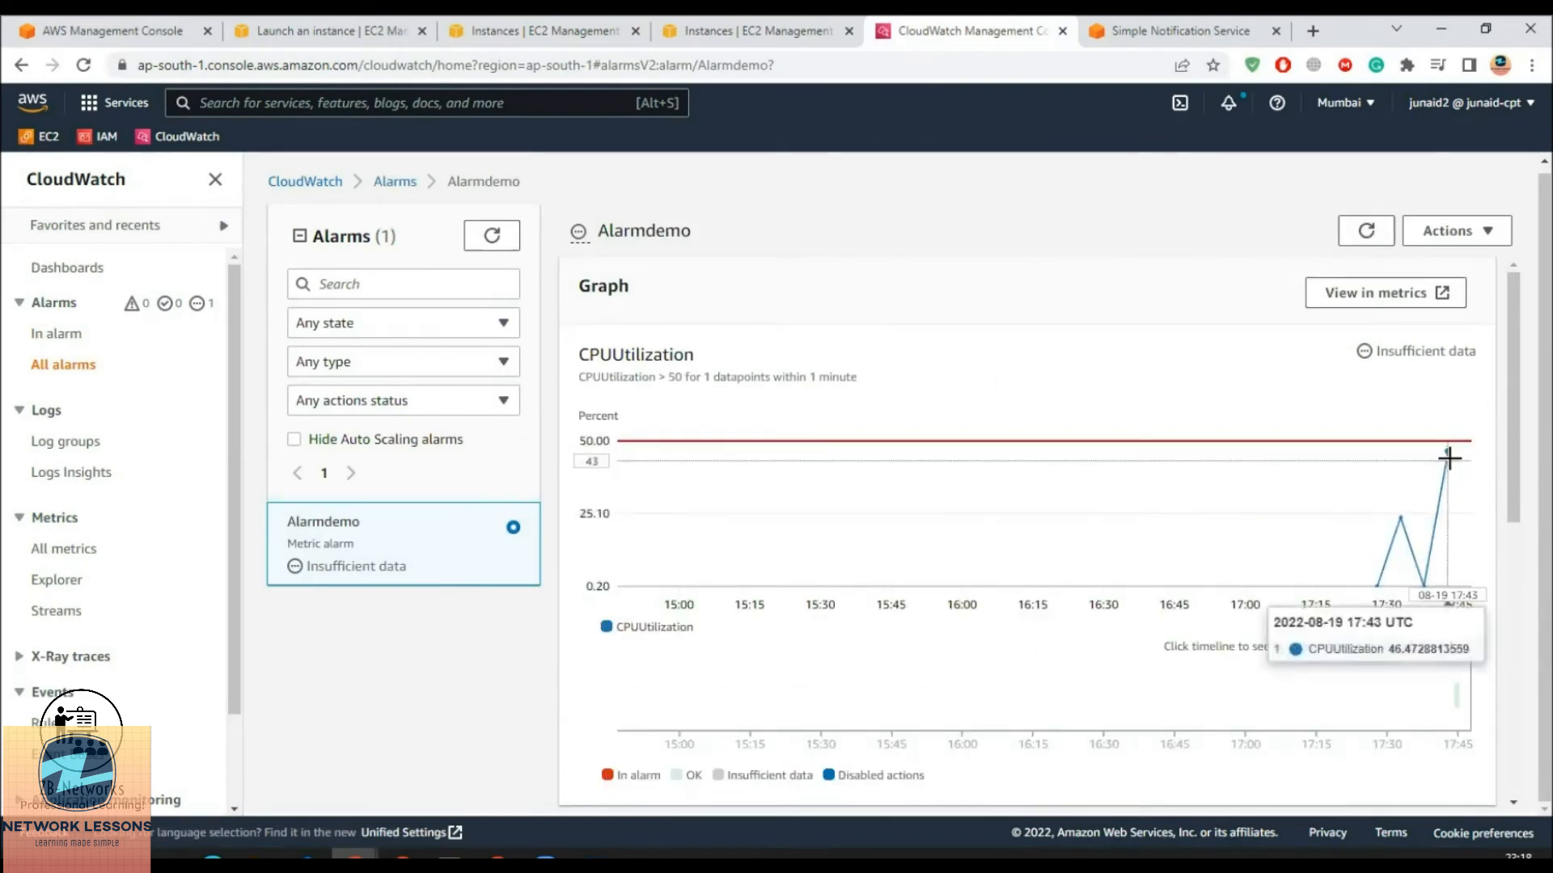
Toggle the In alarm and All alarms filters and recheck the instance's monitoring charts
click(1365, 230)
click(58, 333)
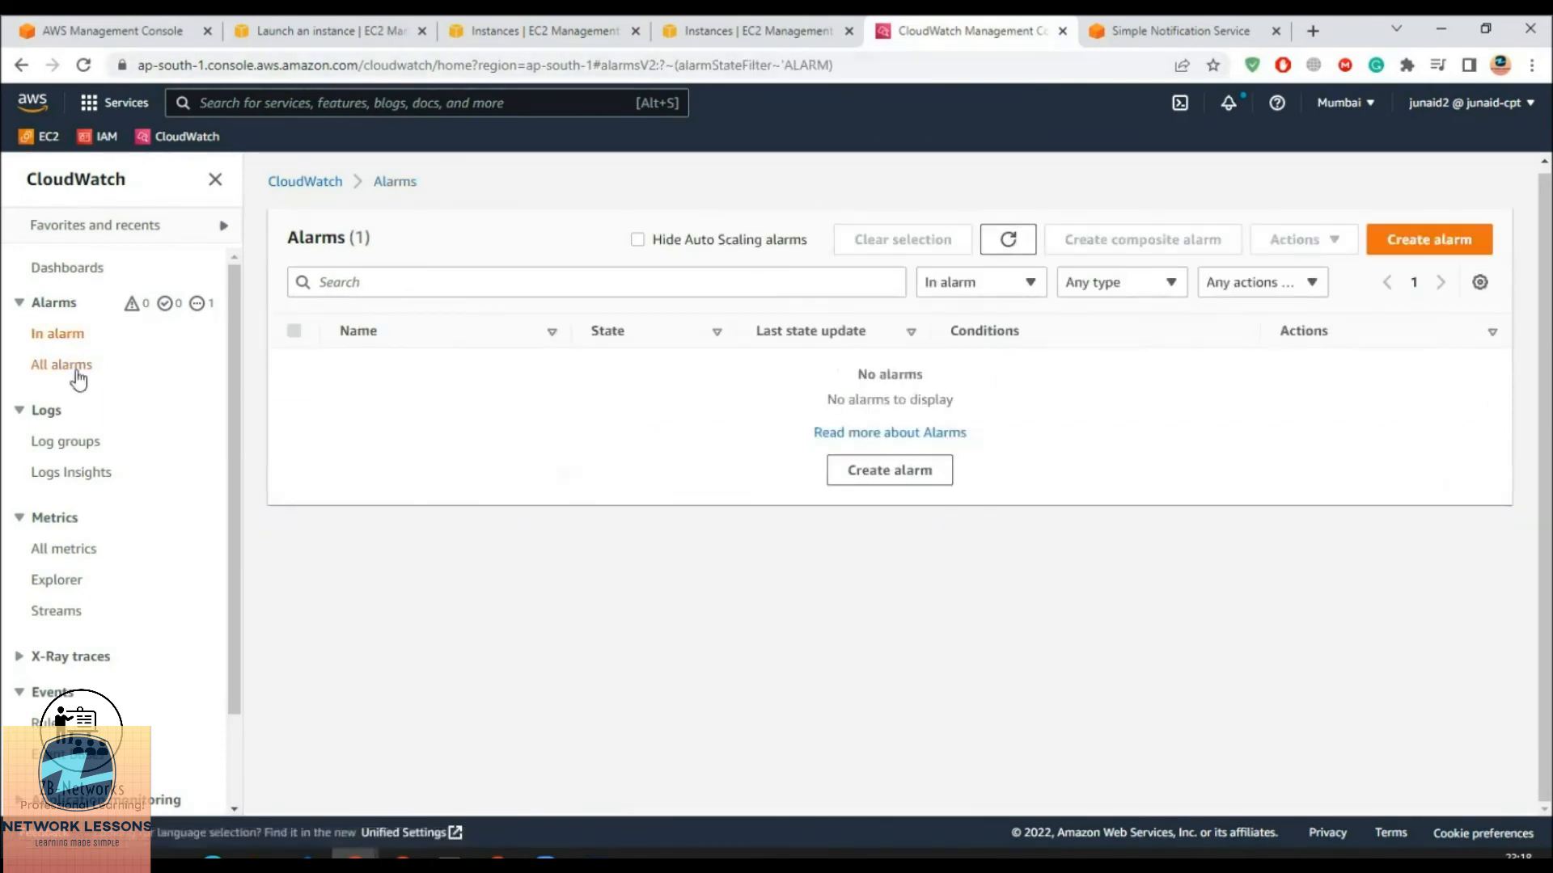
click(78, 365)
click(534, 31)
click(816, 561)
key(alt+Tab)
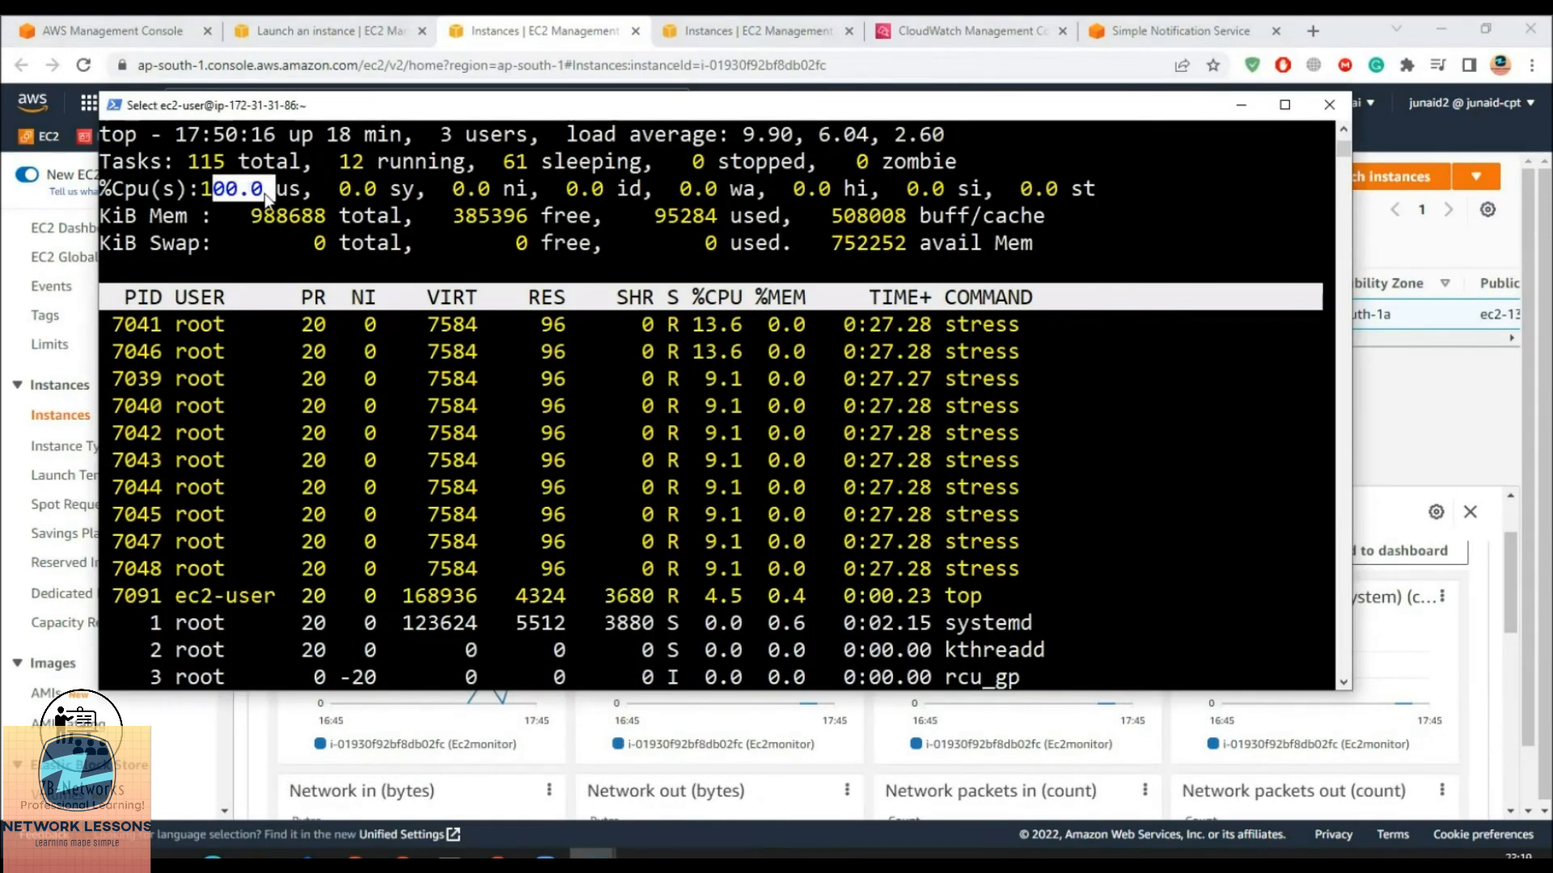
key(alt+Tab)
click(259, 314)
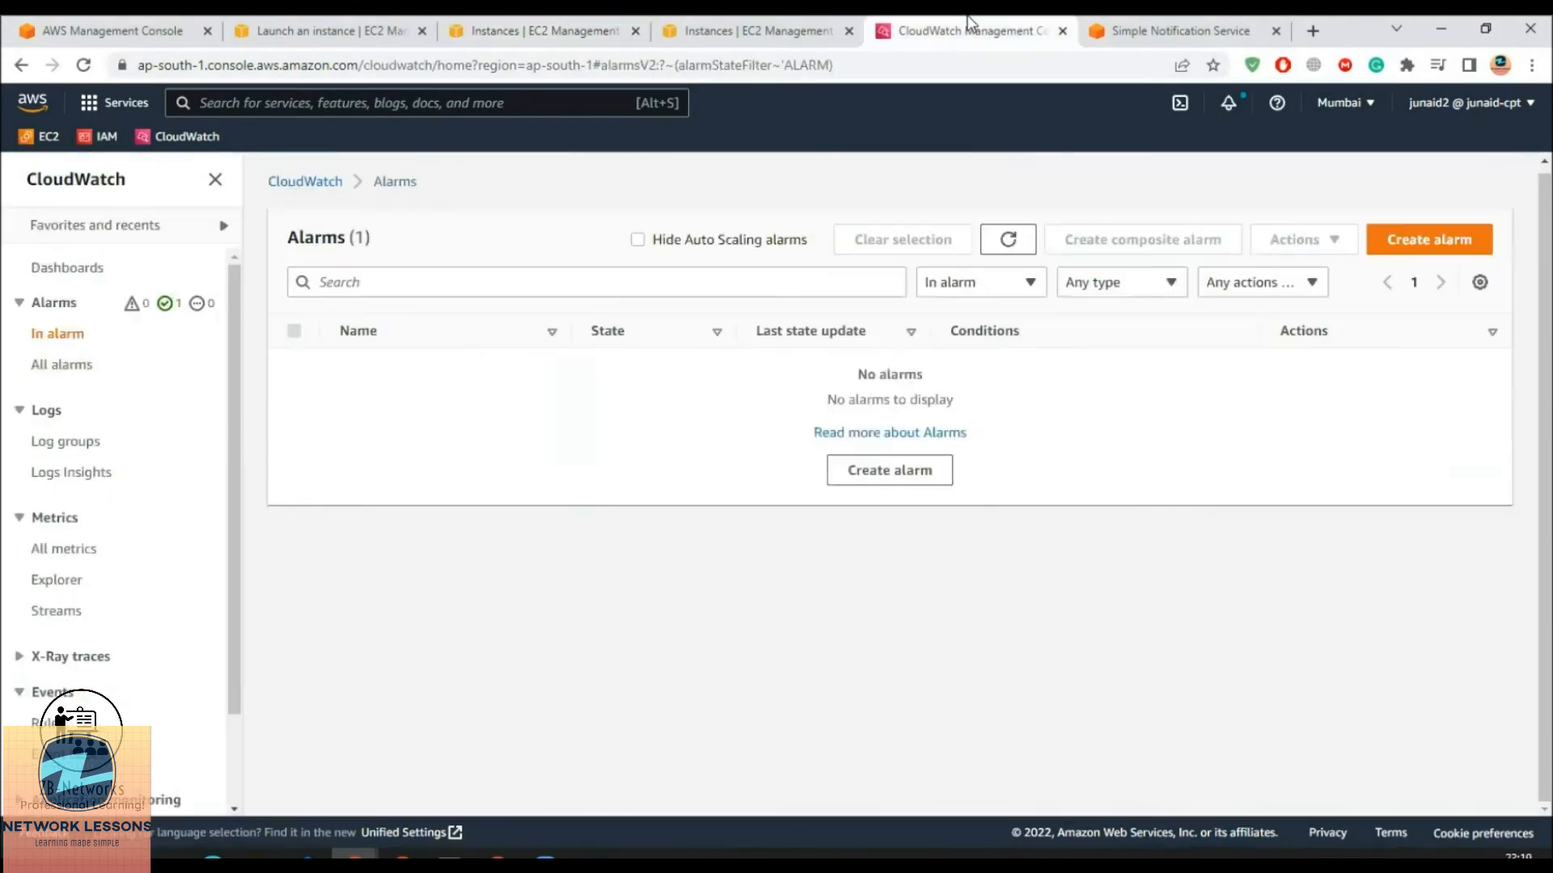
Reopen Alarmdemo from the full alarms list and reload its CPU graph
click(79, 366)
click(388, 381)
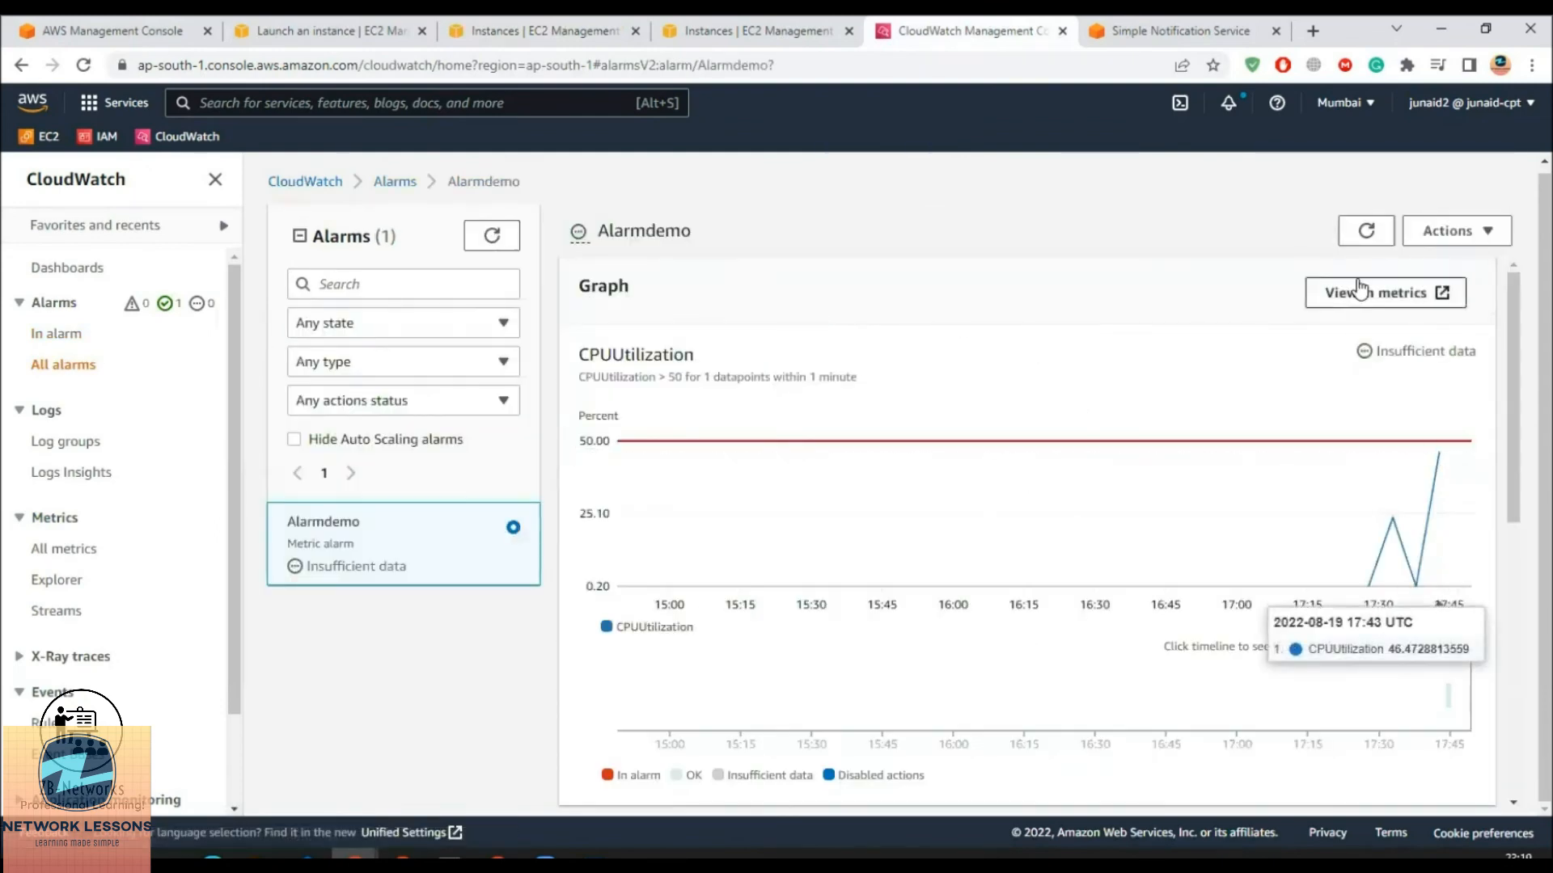
click(1366, 232)
click(700, 30)
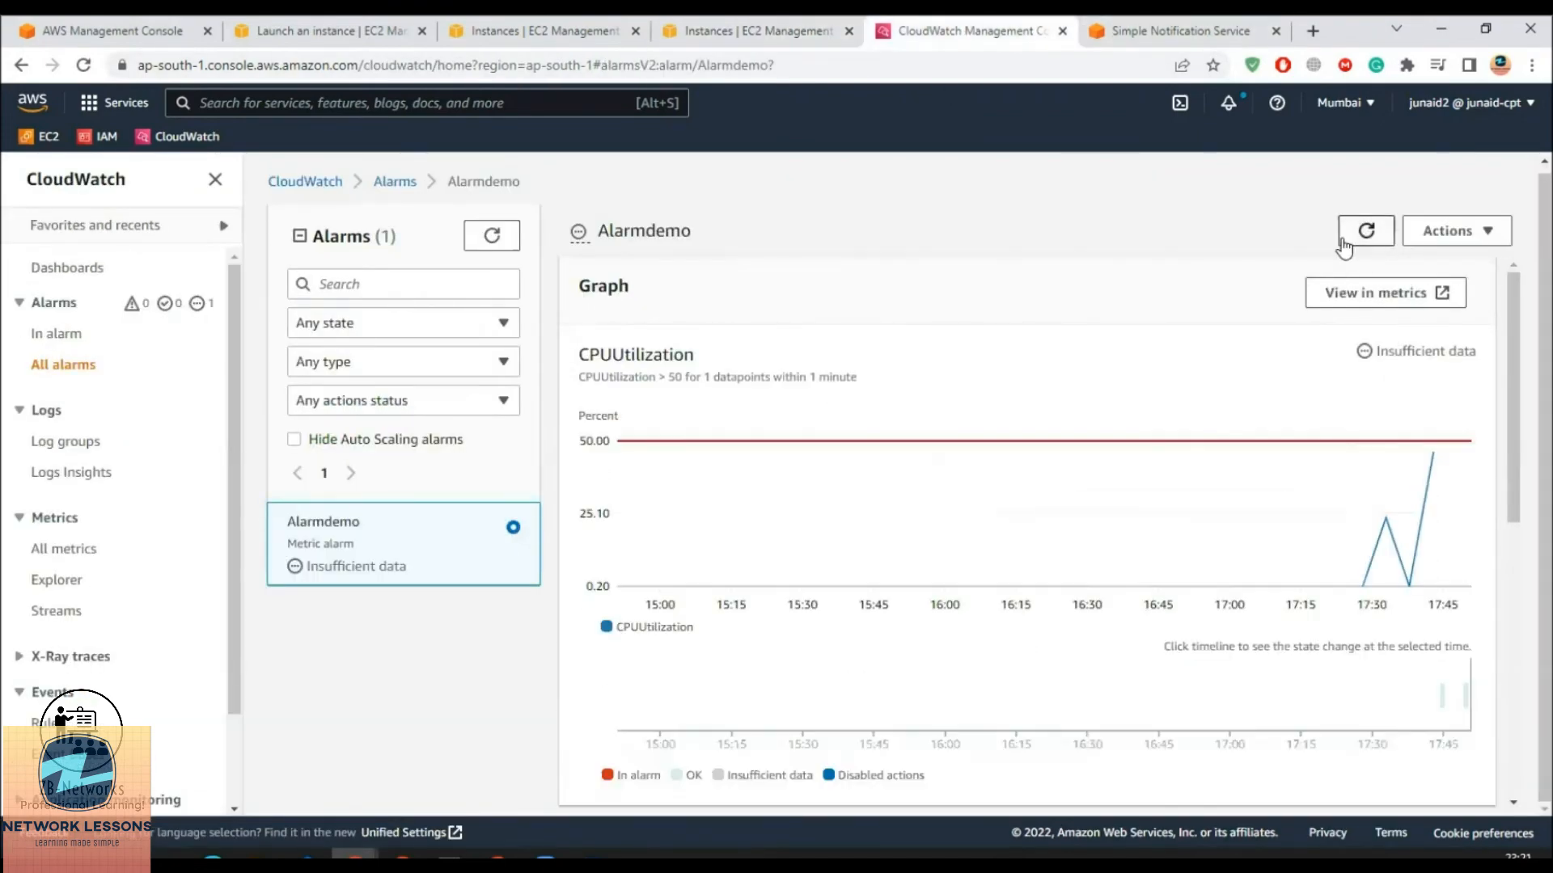
Refresh Alarmdemo's graph to see CPU climb past the 50 threshold to 86.57%
click(1366, 231)
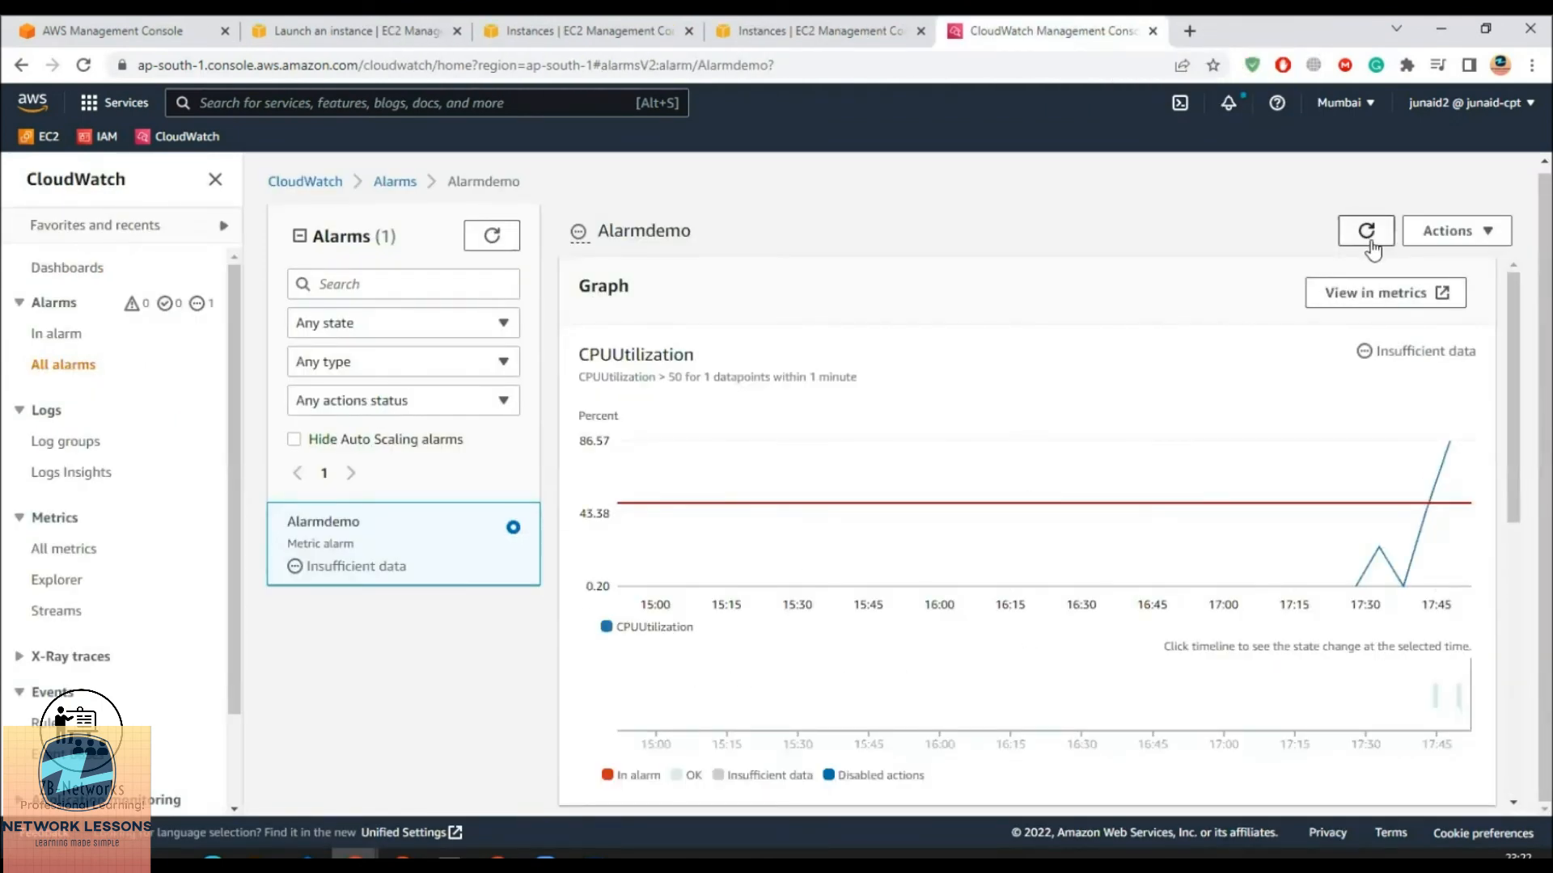
Confirm no CloudWatch alarm is In alarm yet, show all alarms, and return to EC2 instances
mouse_move(1453, 451)
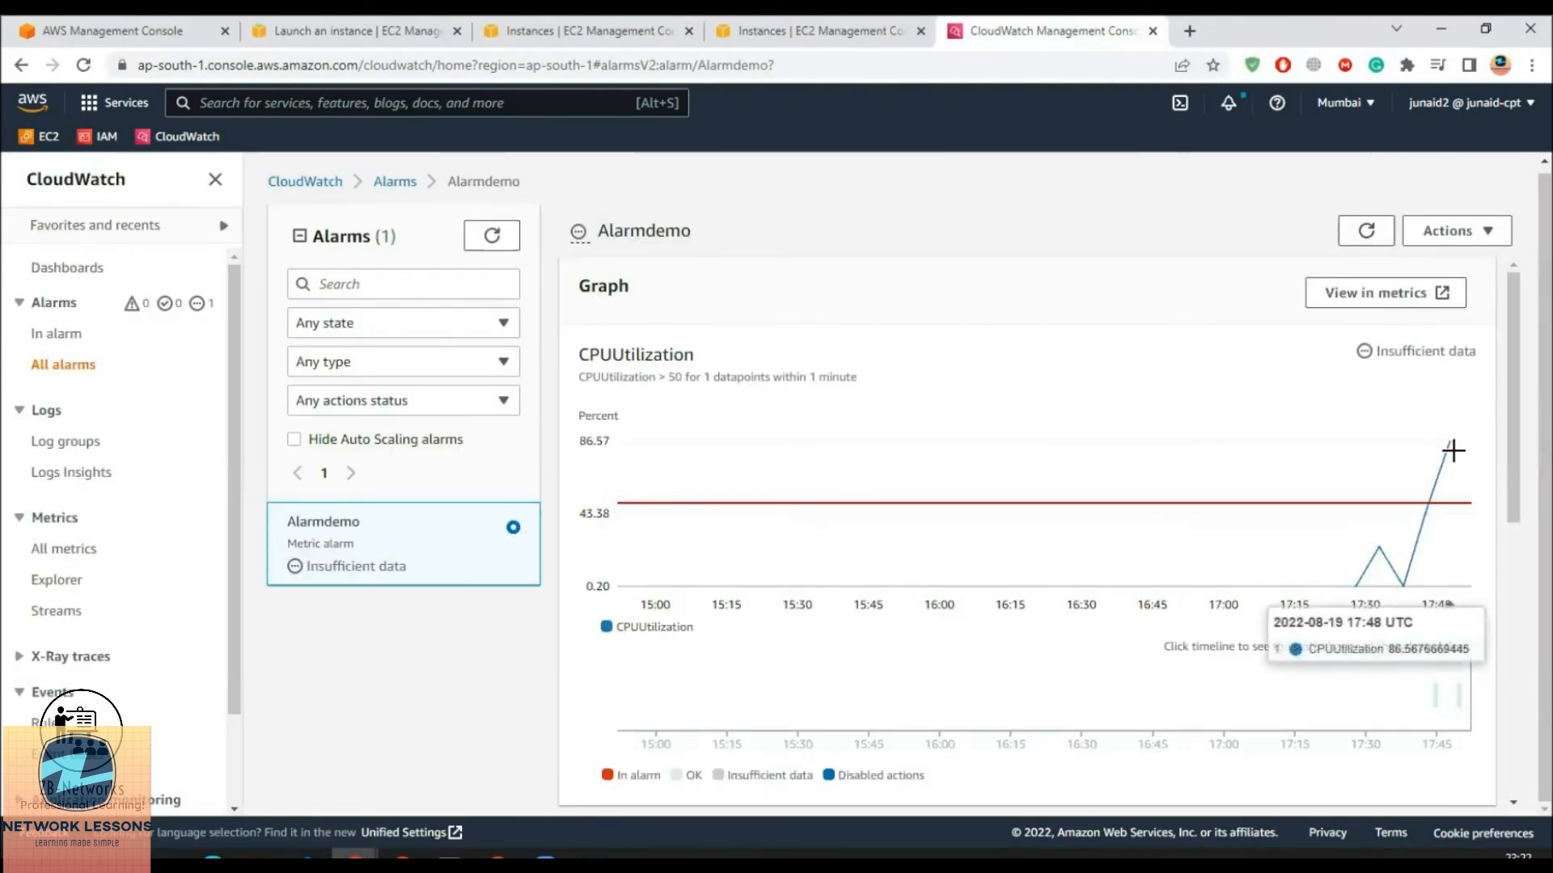
click(853, 33)
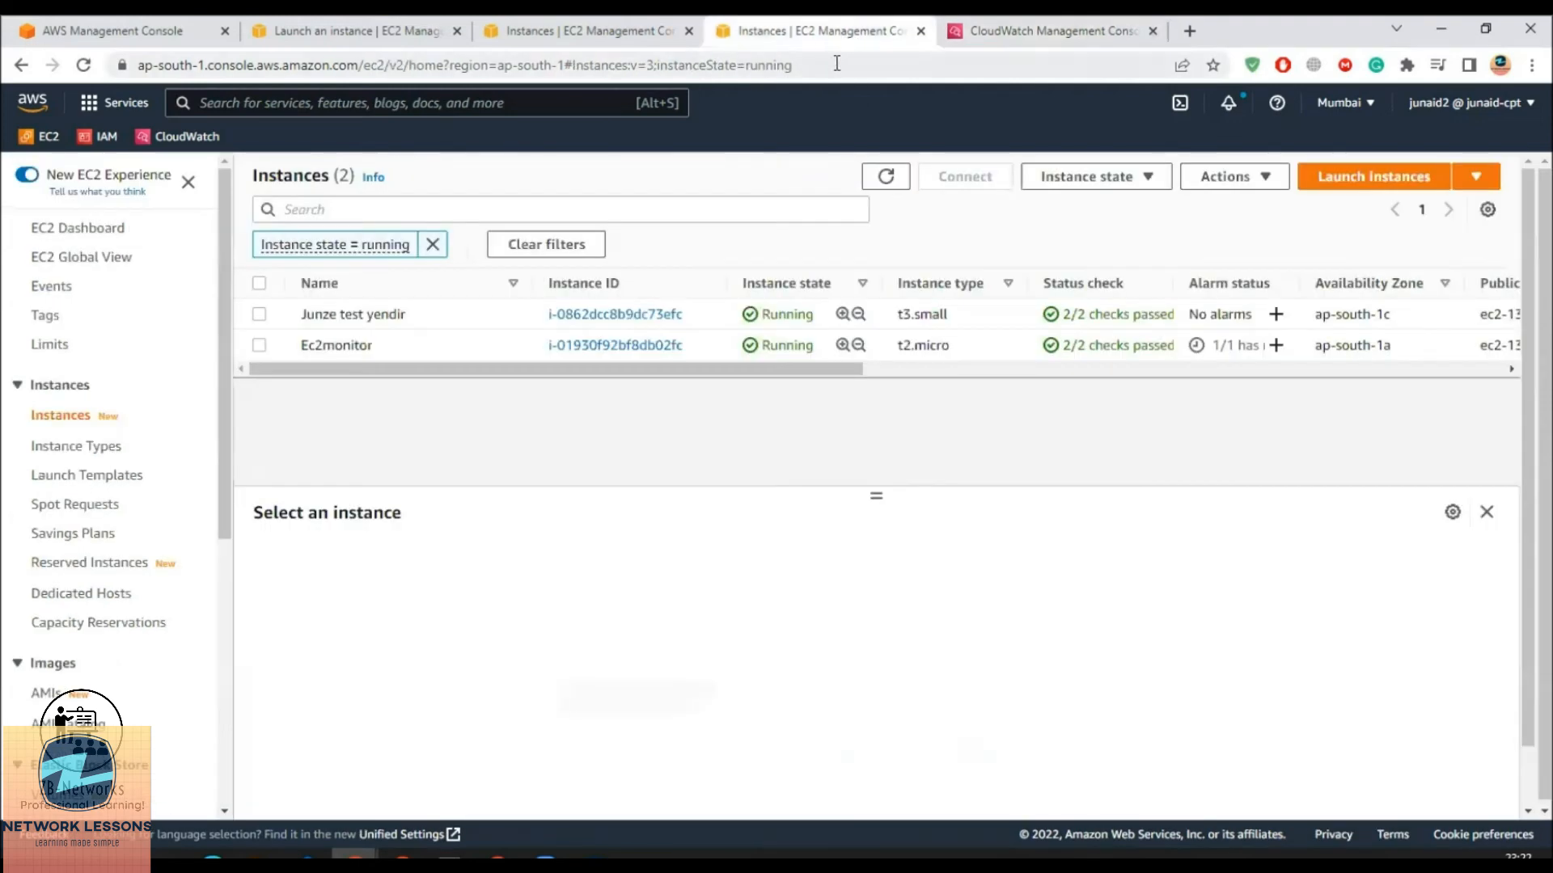
click(974, 41)
click(75, 332)
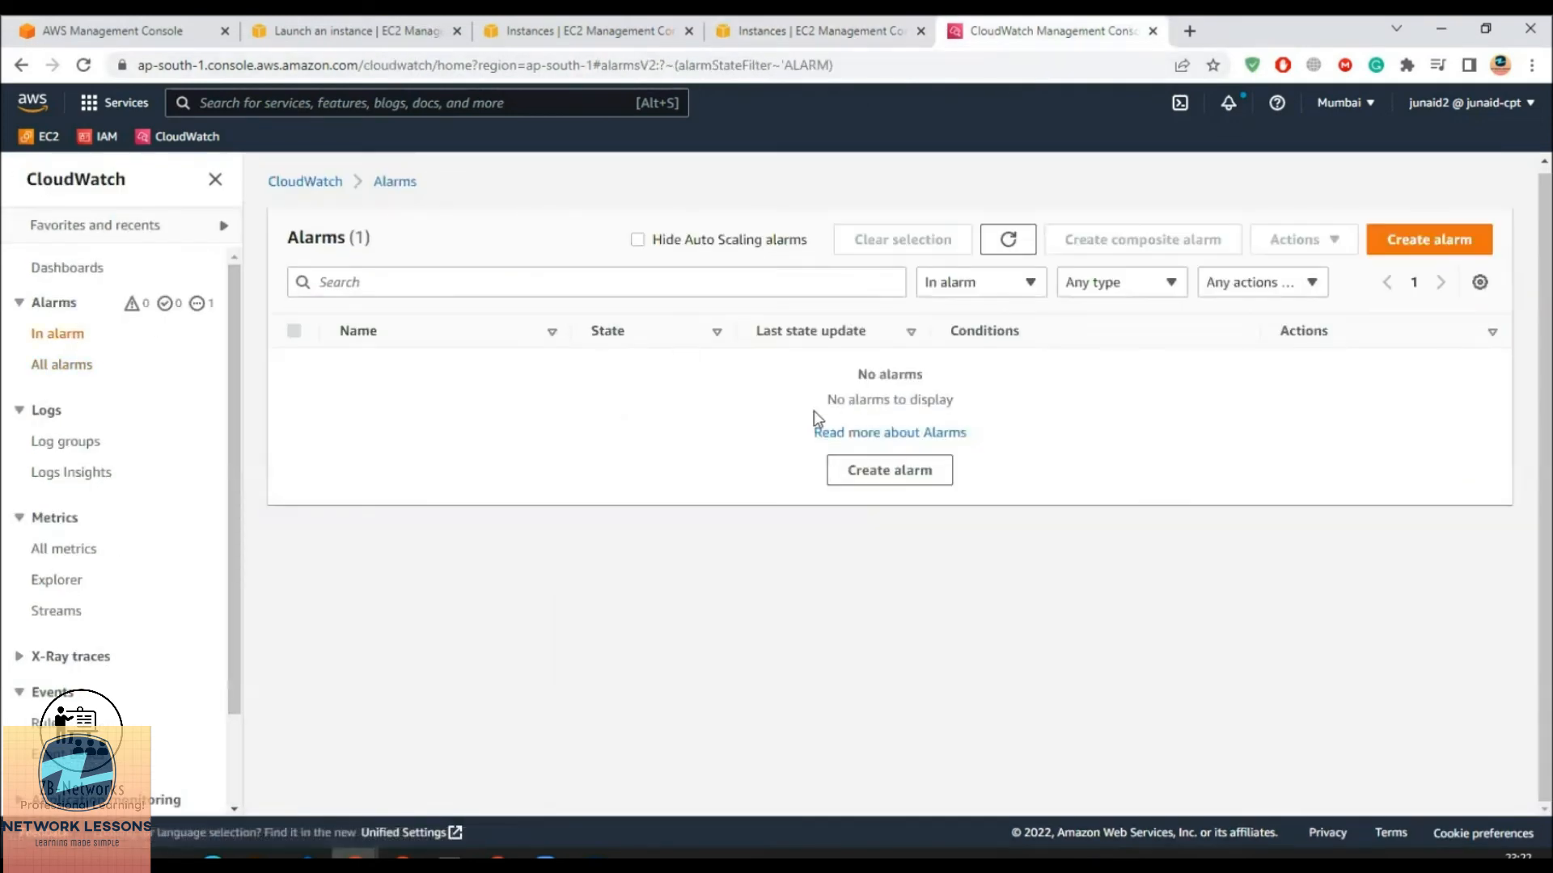
click(1007, 240)
click(1008, 239)
click(65, 368)
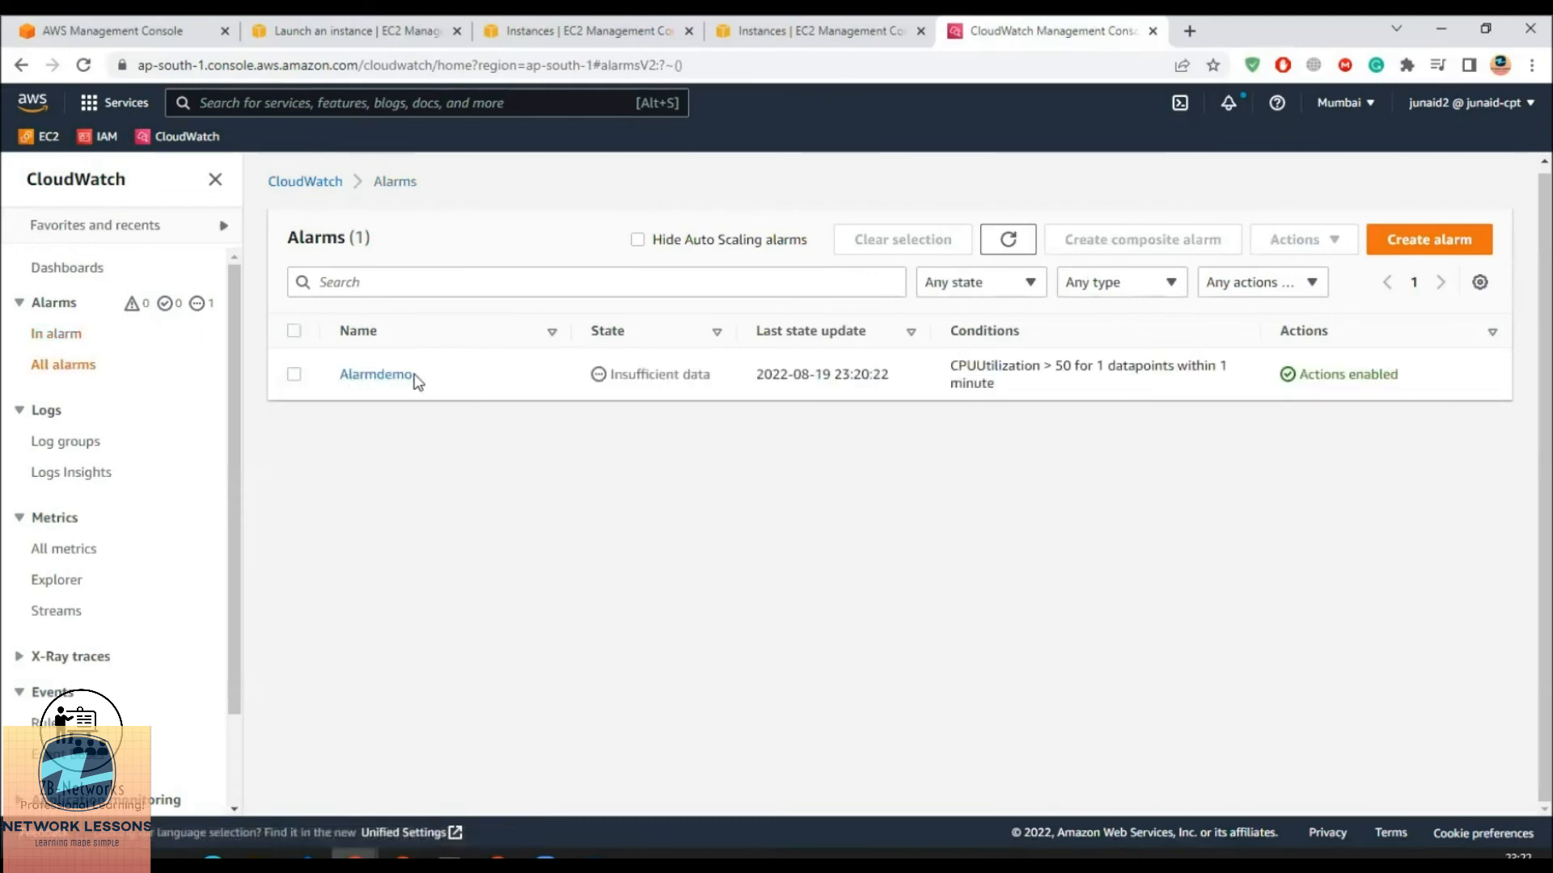
click(790, 29)
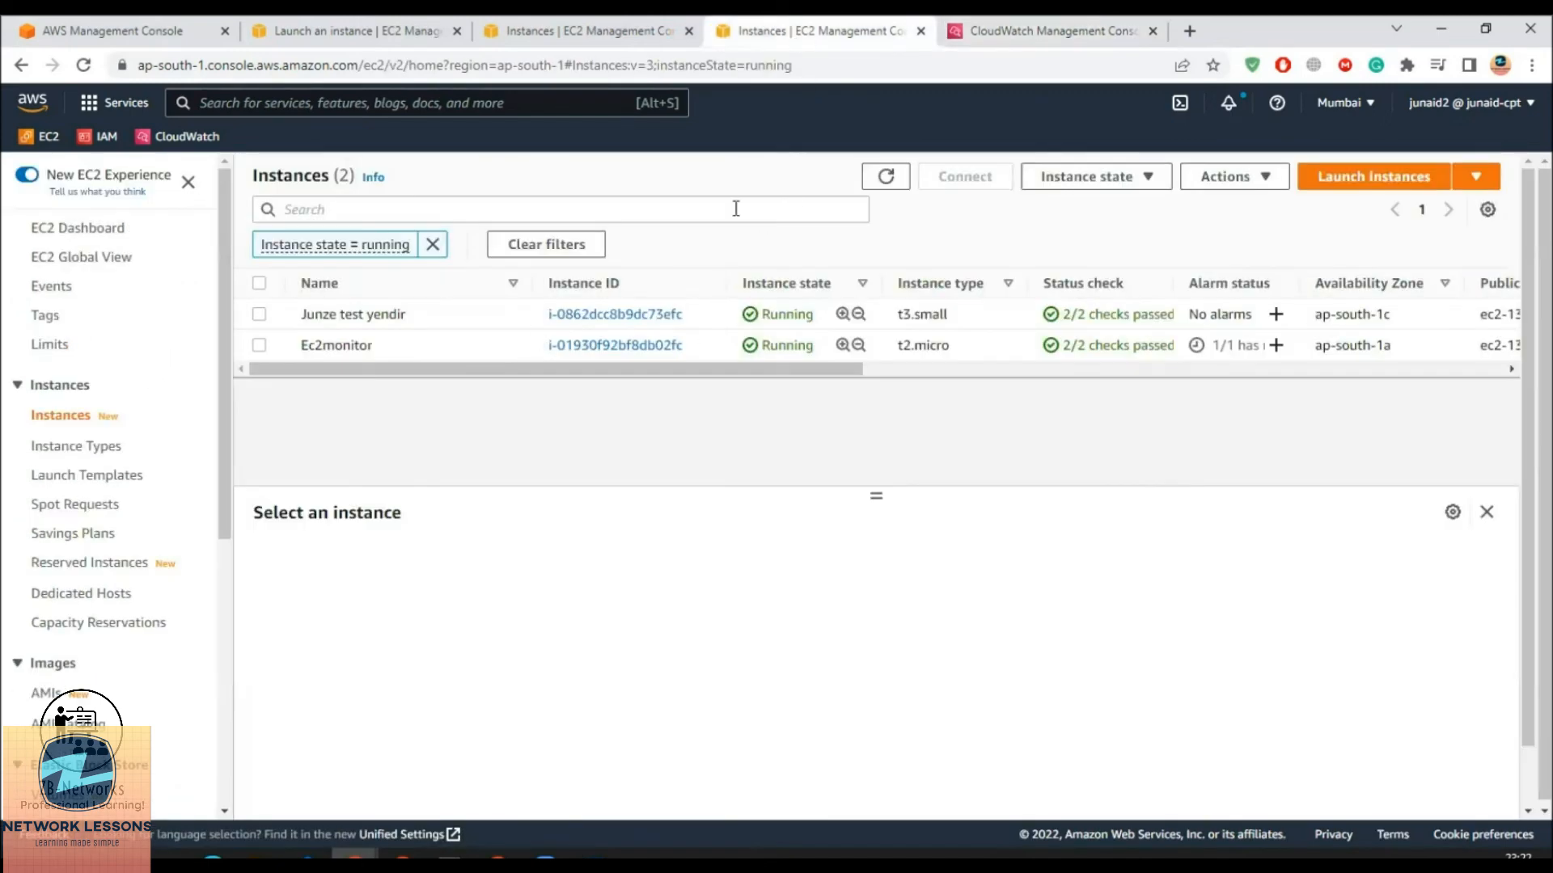
Refresh the EC2 instances list and check that Ec2monitor's alarm status shows Alarmdemo
click(886, 177)
click(886, 176)
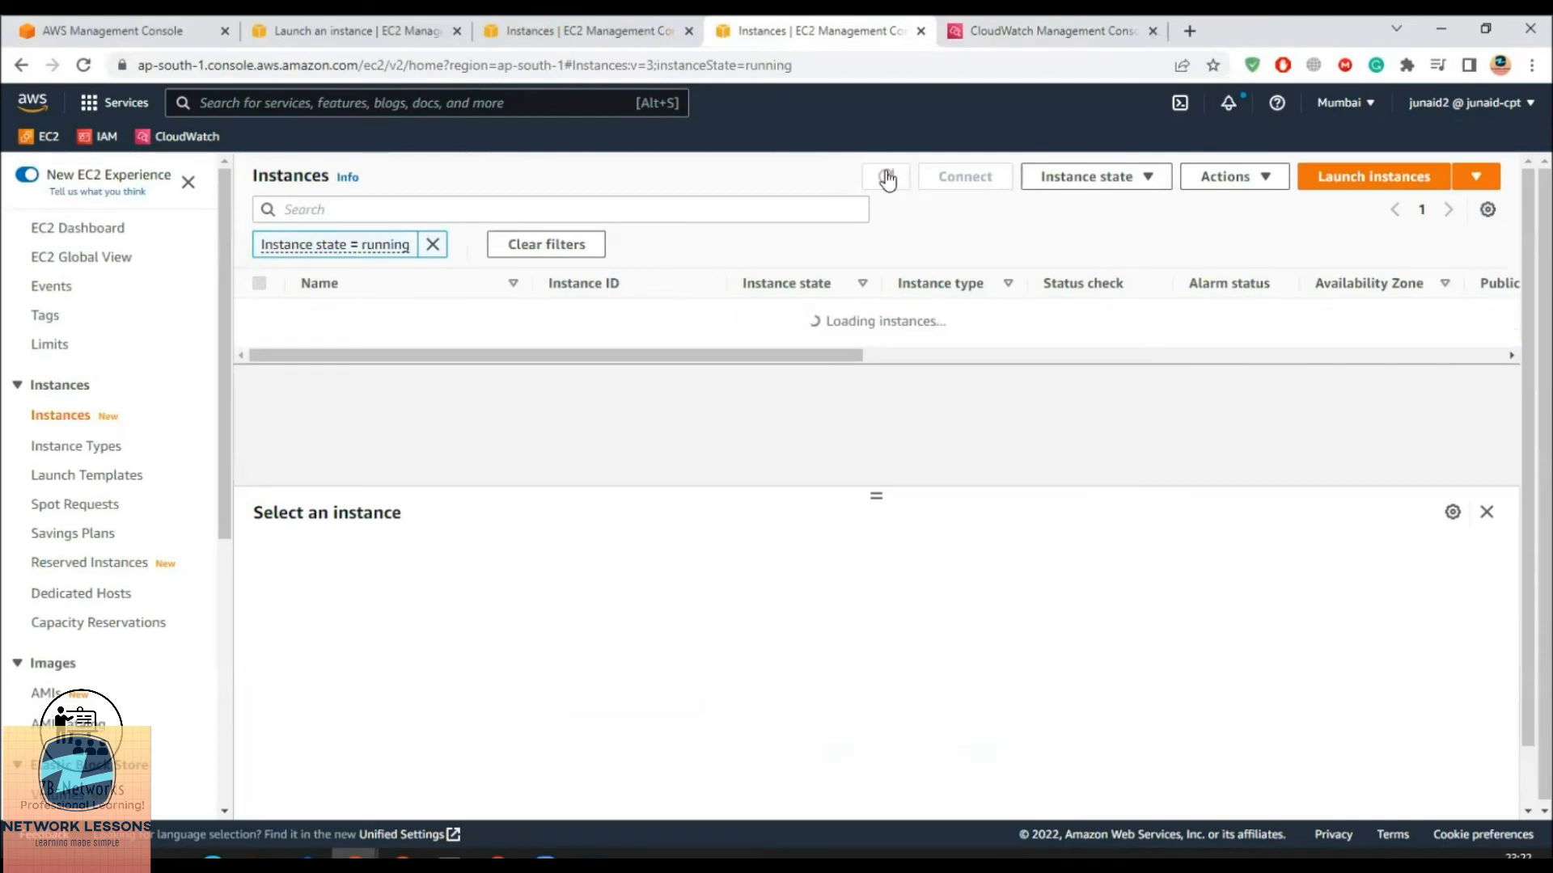
click(887, 177)
click(887, 177)
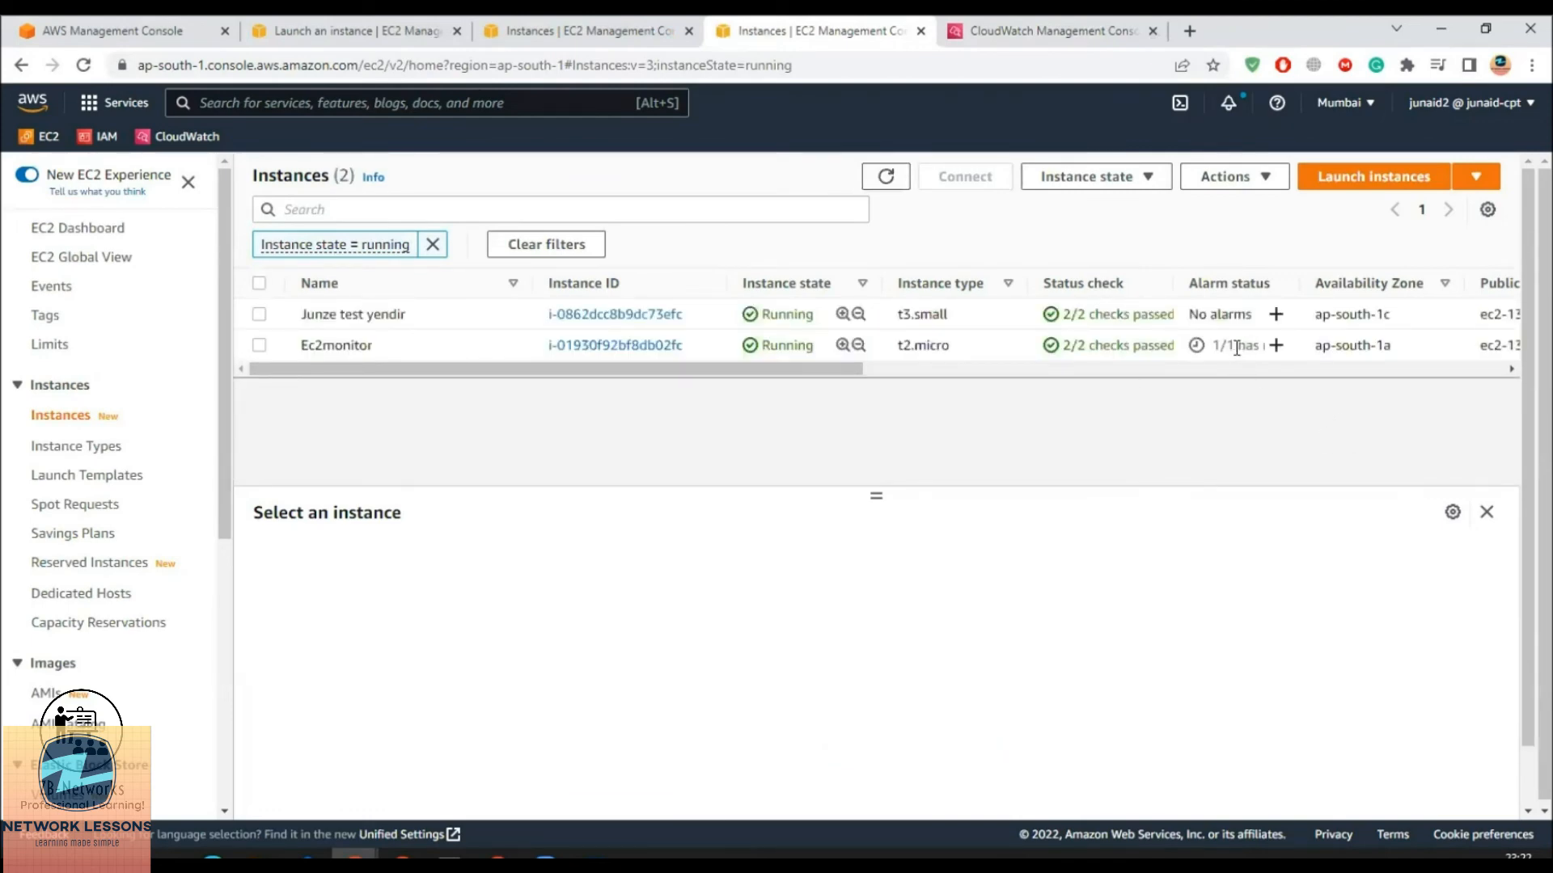
click(1214, 347)
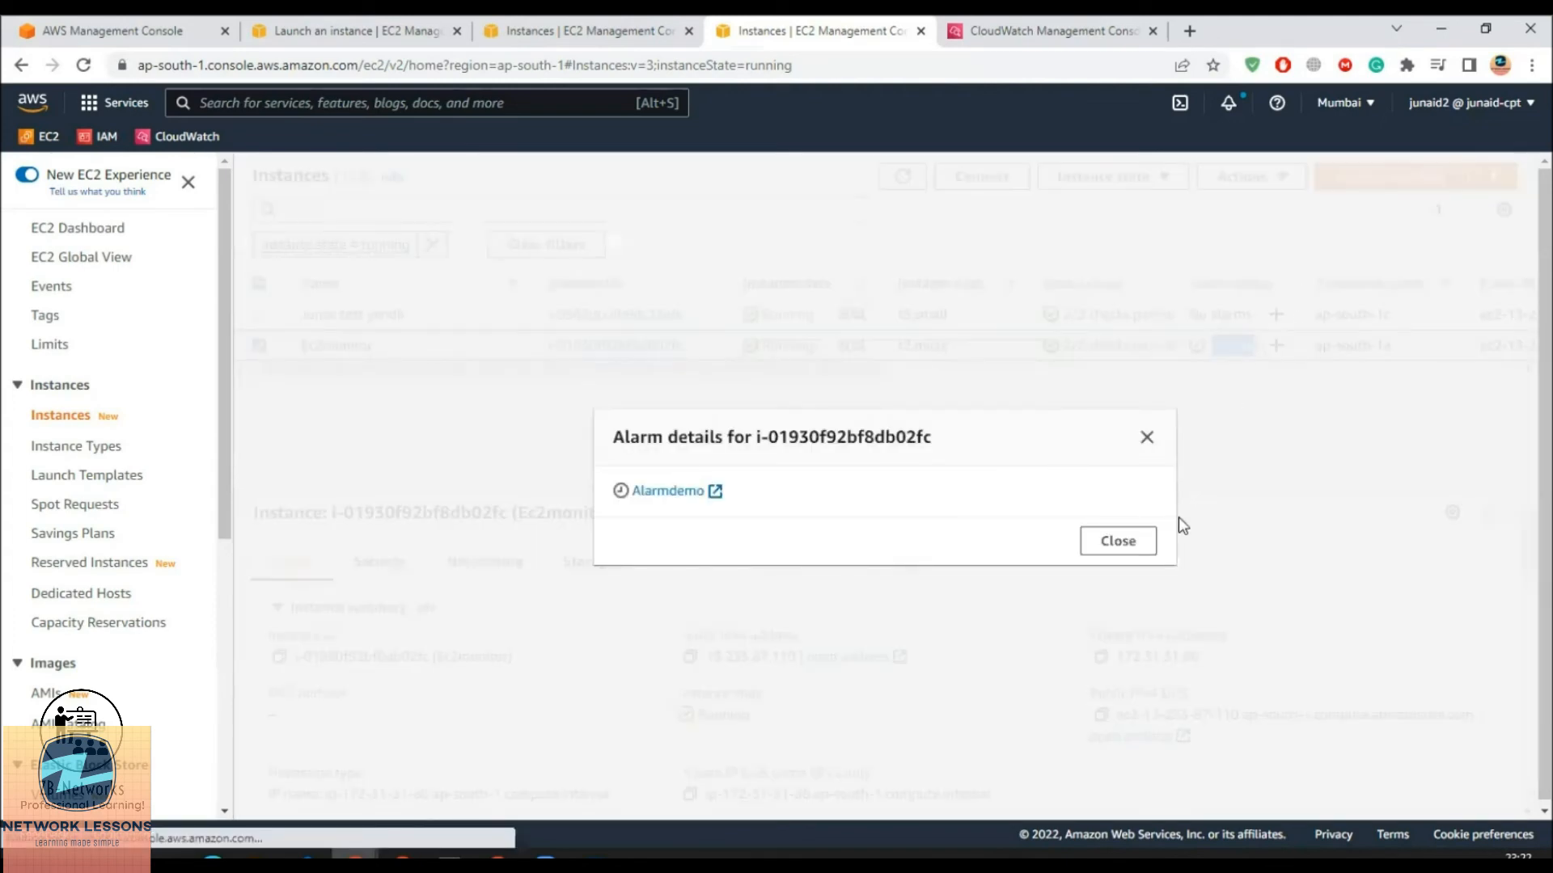
click(1147, 439)
drag(1291, 283, 1373, 285)
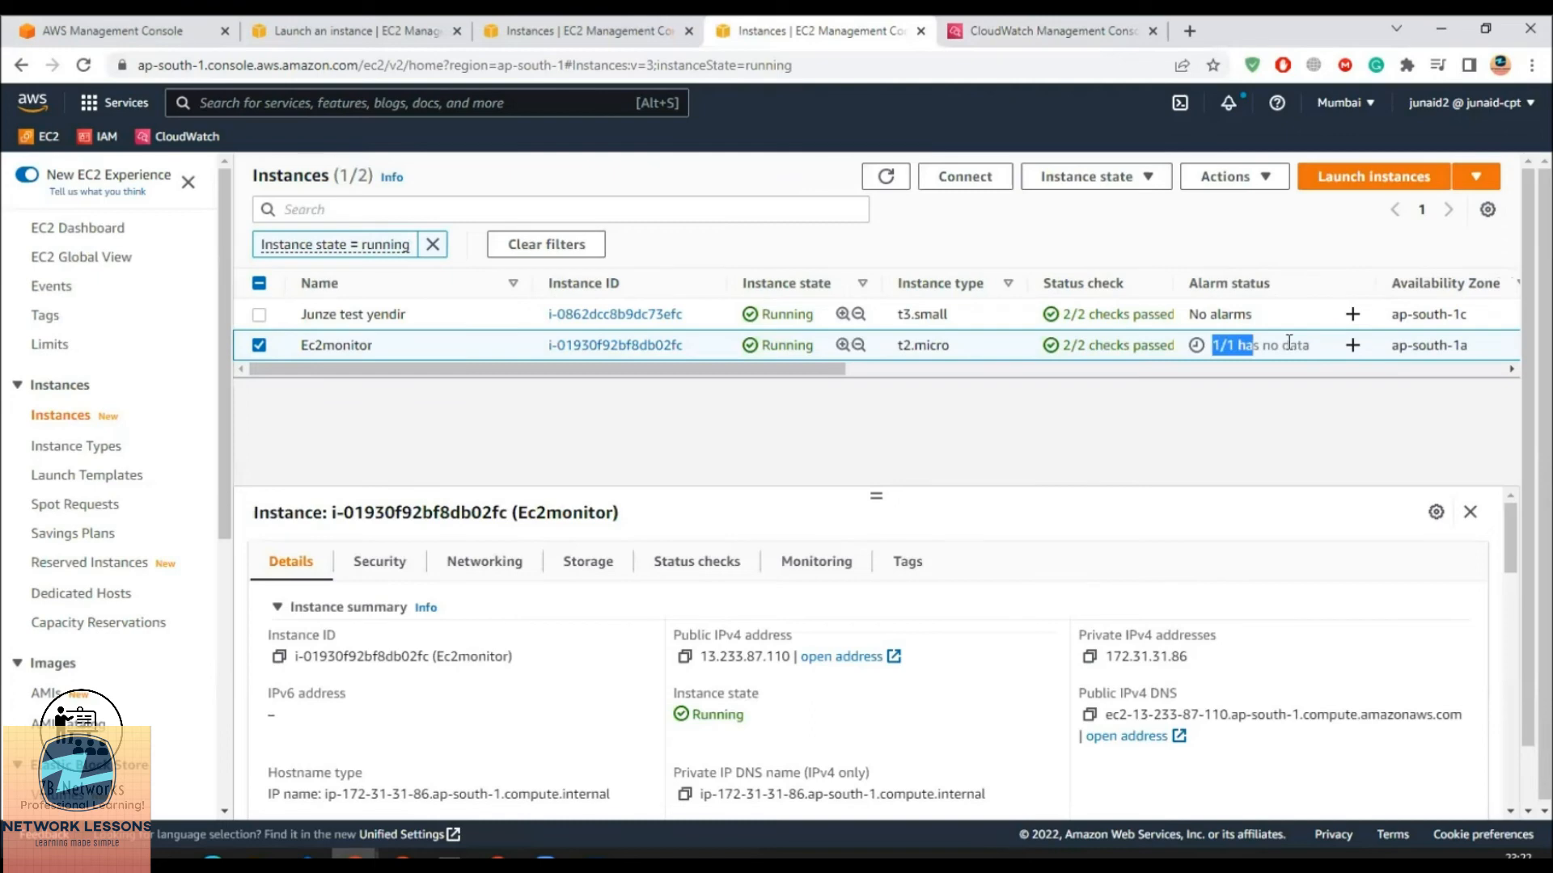
click(894, 177)
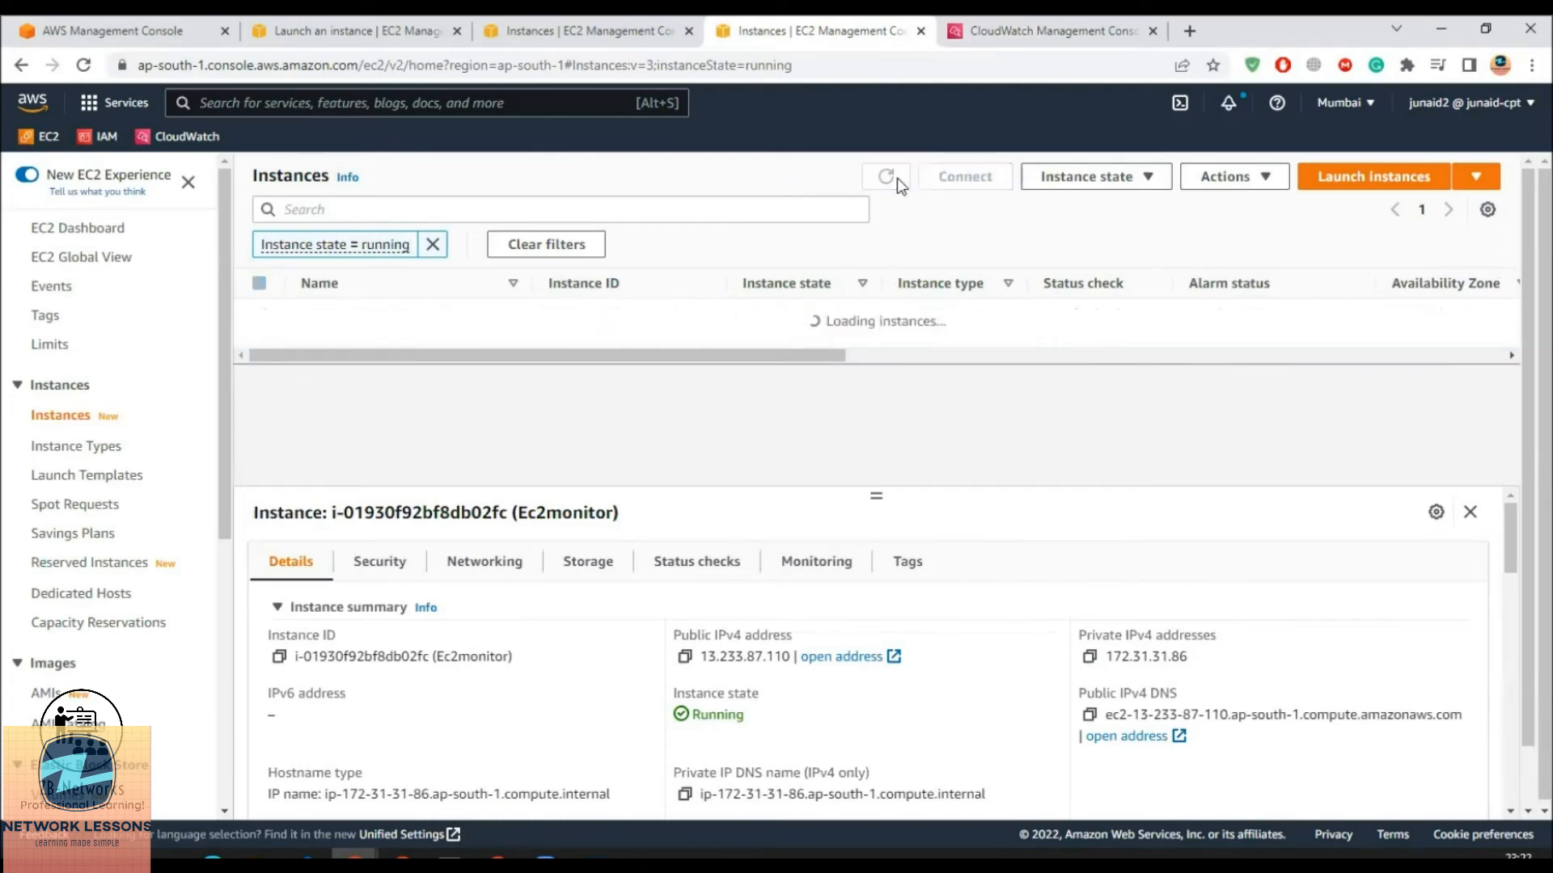
click(896, 180)
click(897, 182)
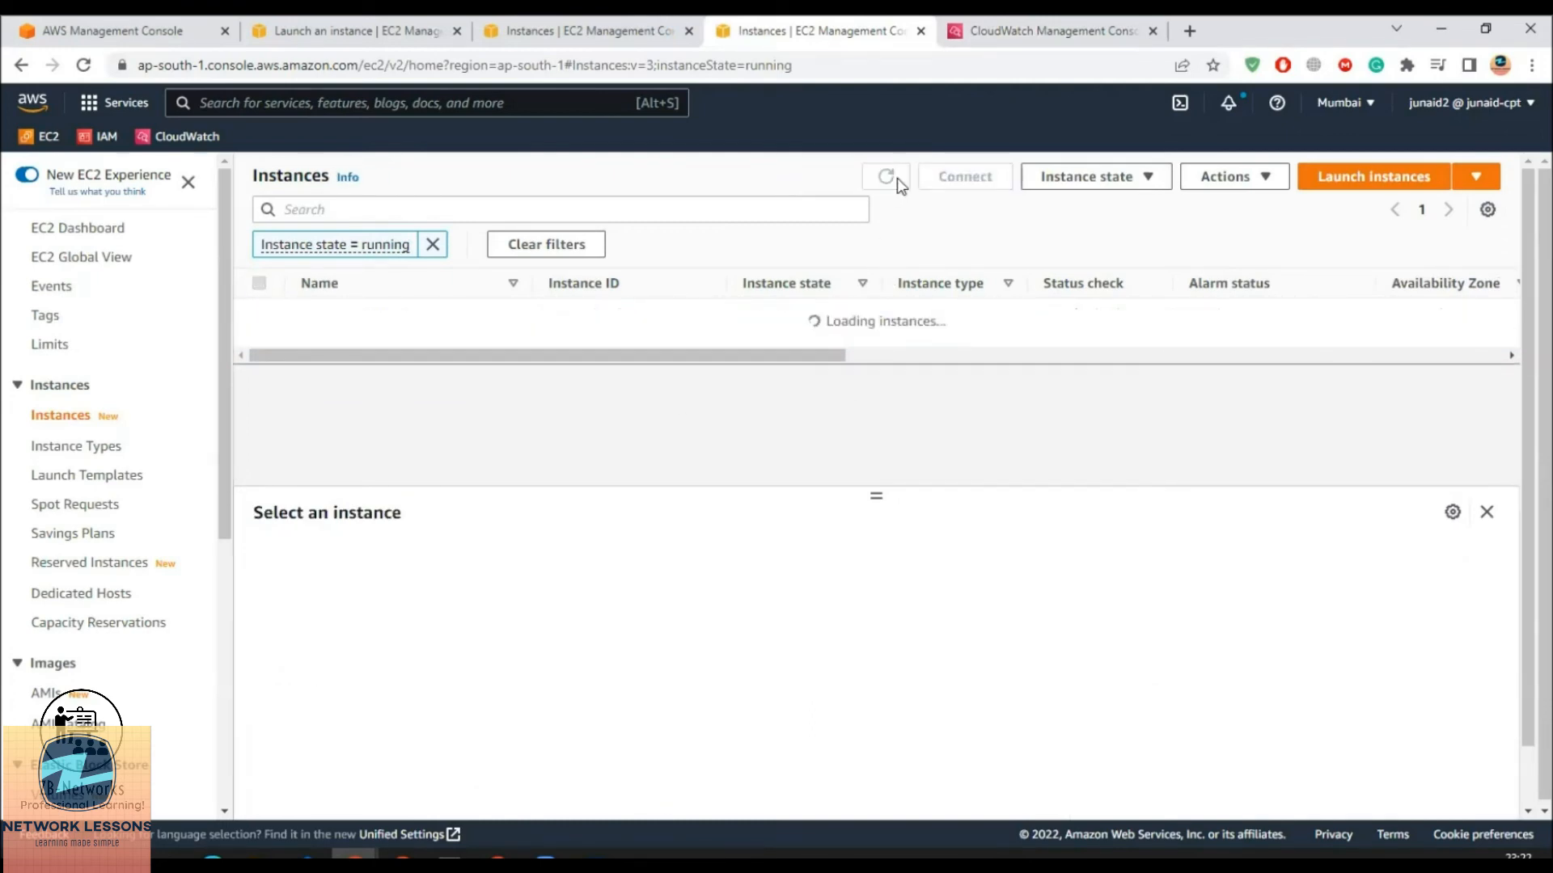
click(900, 180)
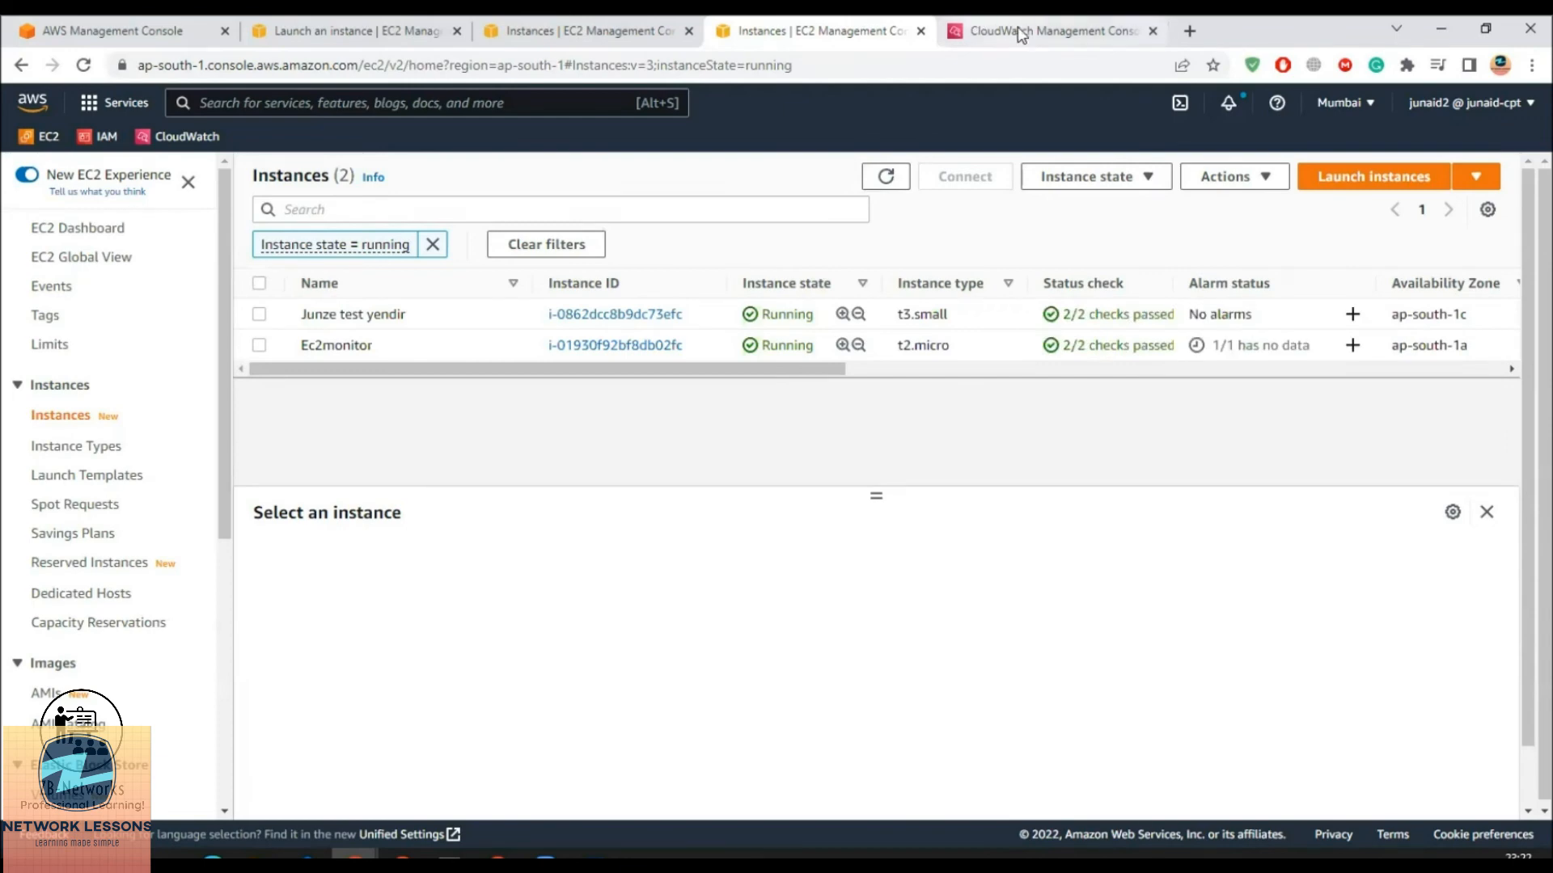
Refresh the CloudWatch alarms list, where Alarmdemo (CPUUtilization > 50) still shows Insufficient data
click(1021, 33)
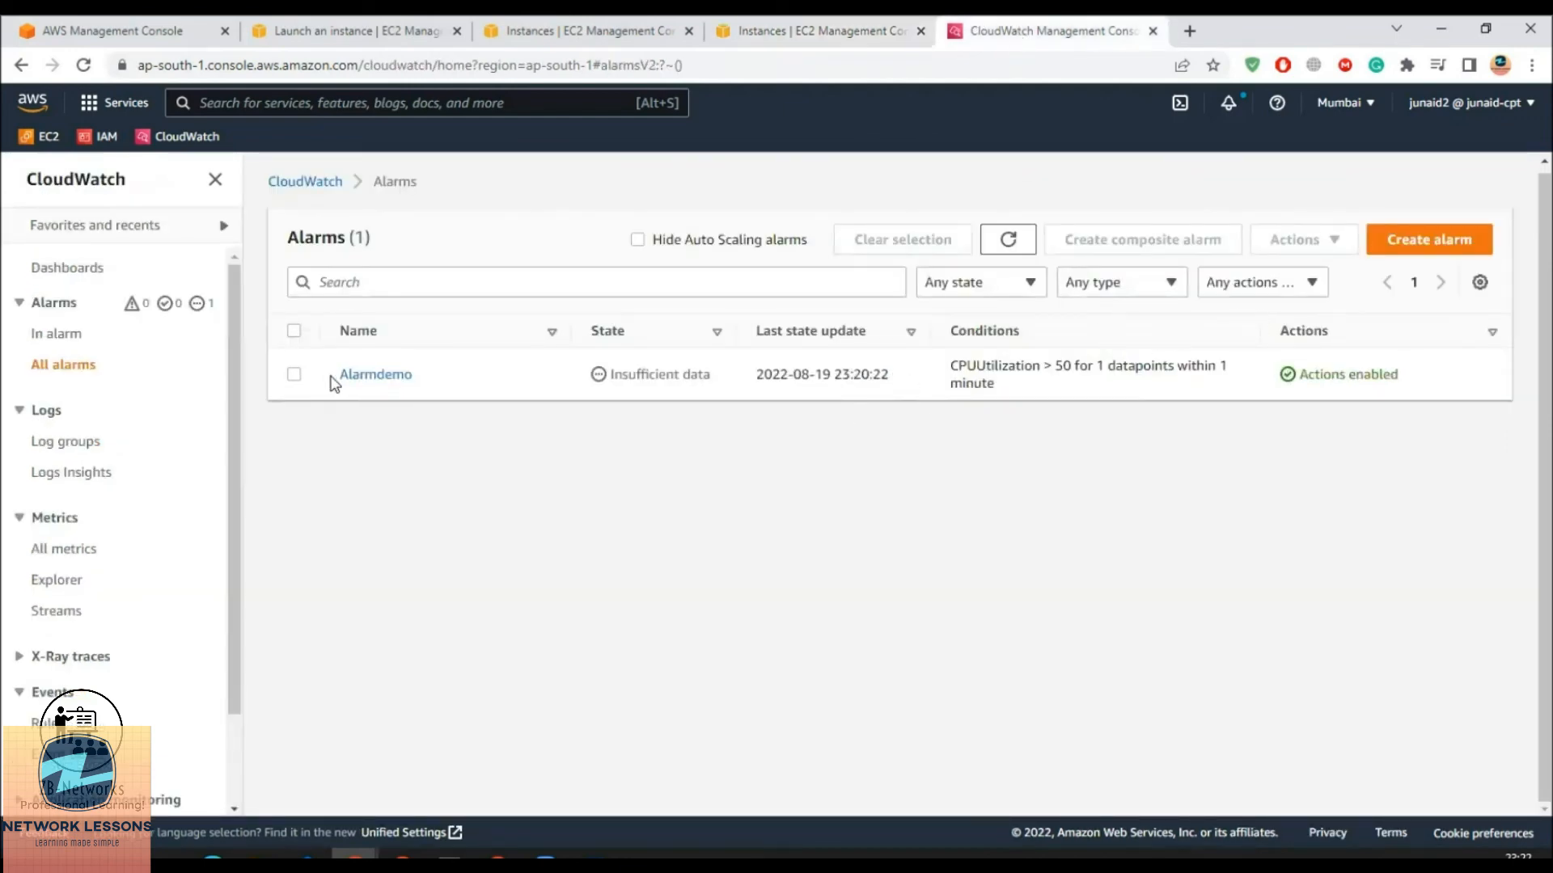
click(1007, 240)
click(1007, 241)
click(1008, 241)
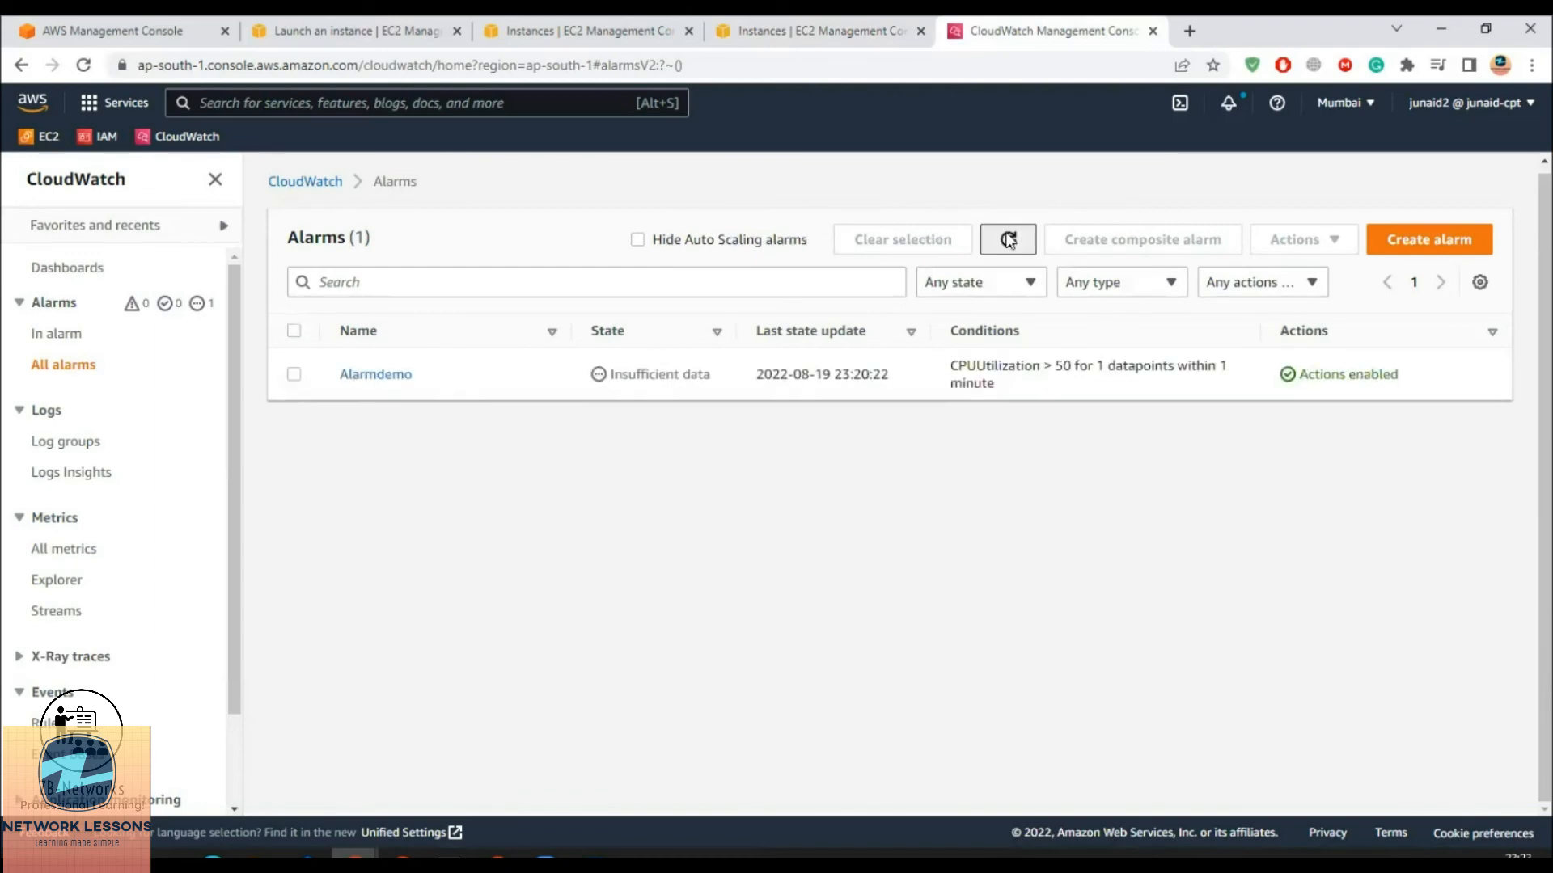
drag(999, 365, 1130, 366)
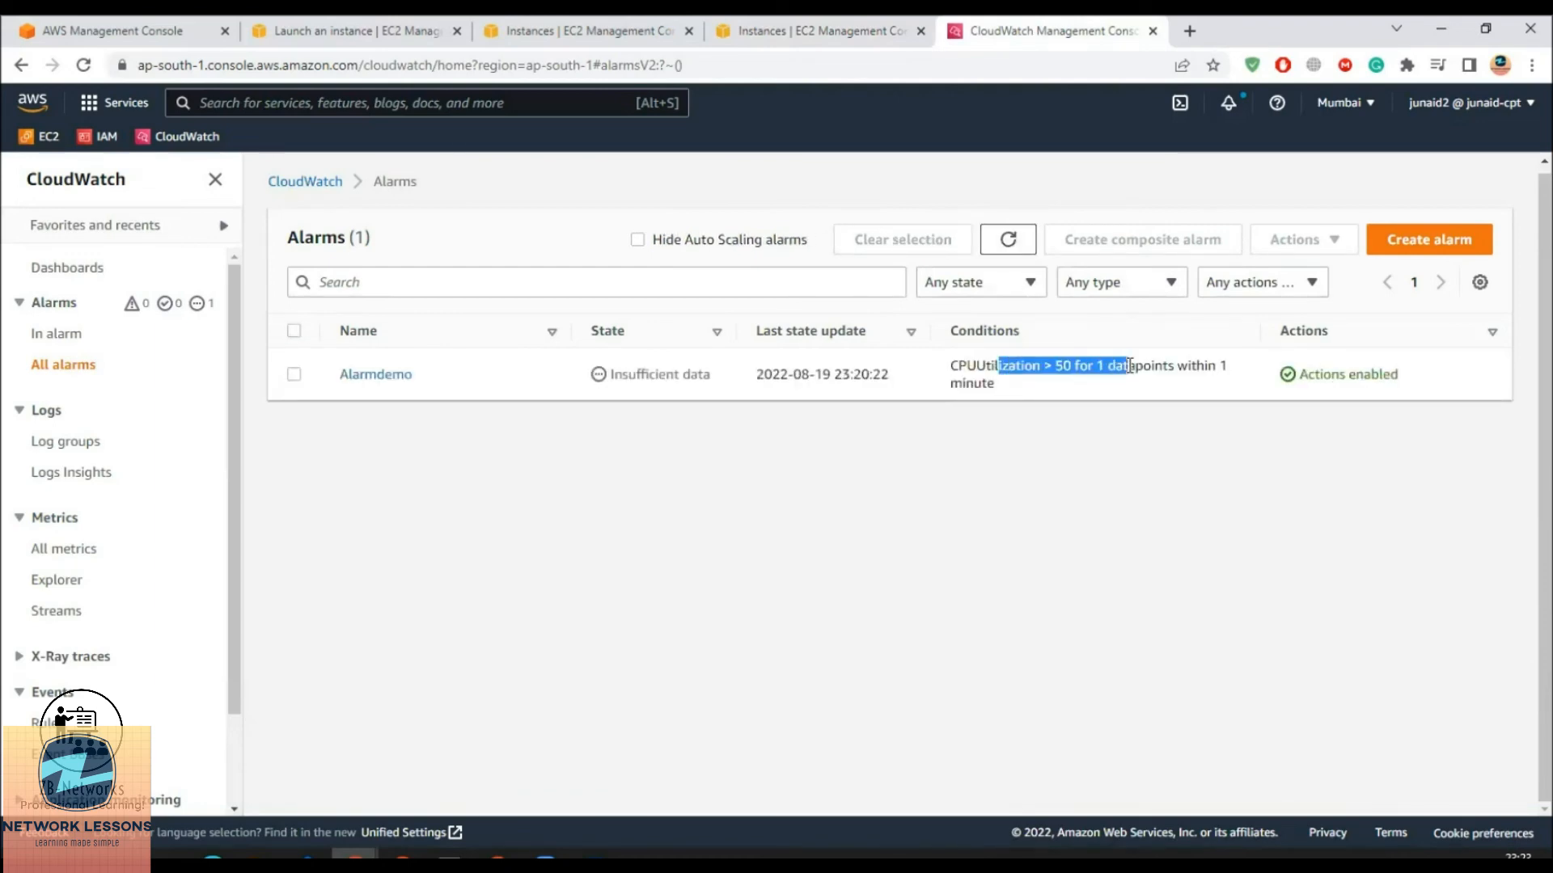
click(1004, 255)
Refresh, filter to In alarm, and open the now-firing Alarmdemo
click(1004, 256)
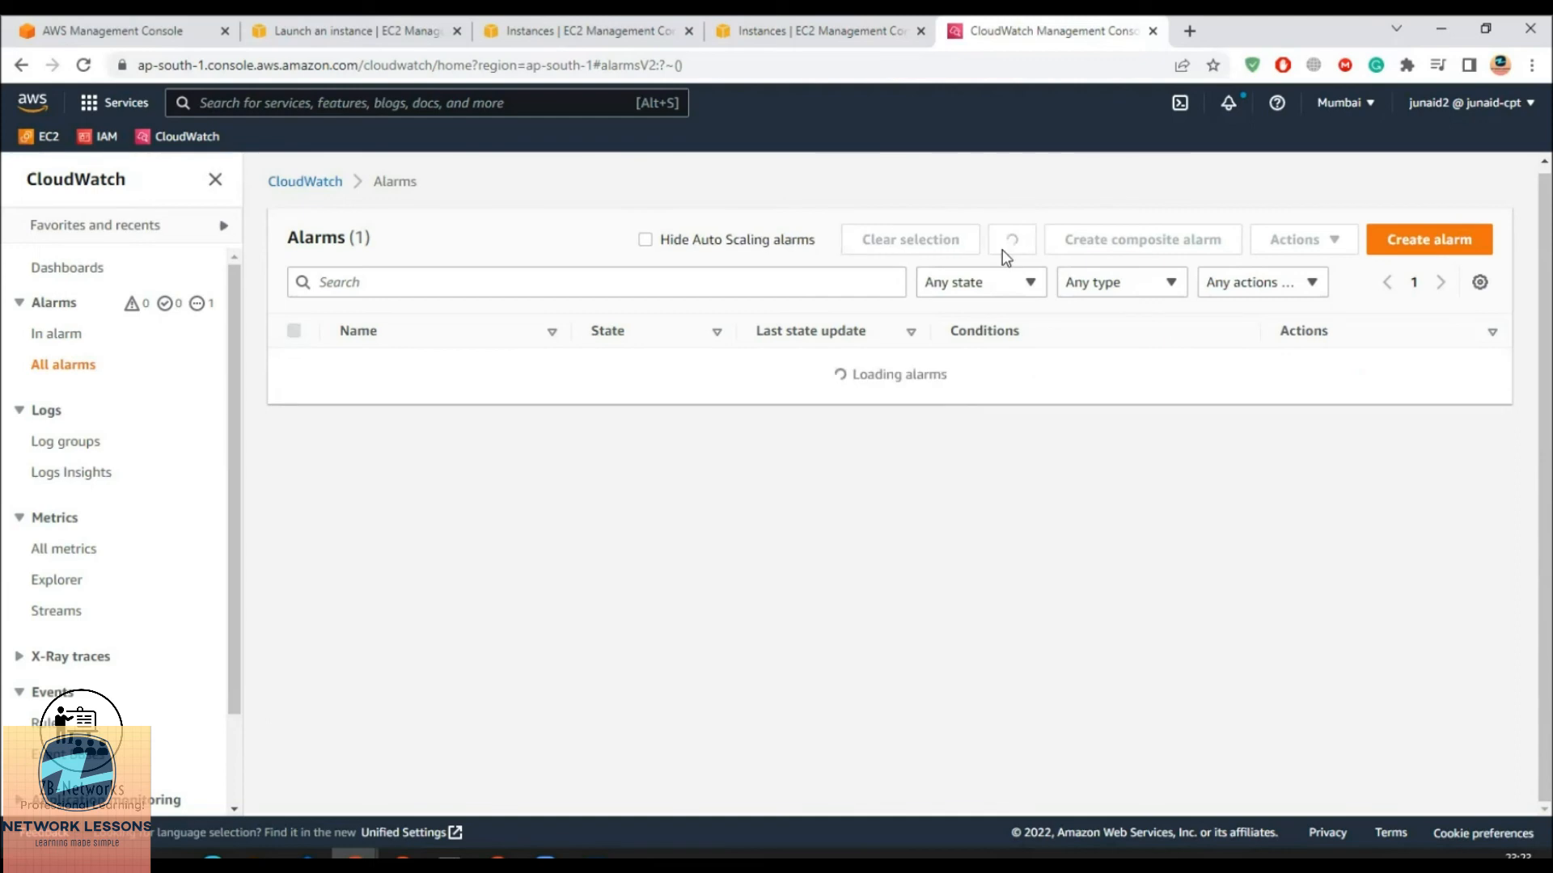
click(42, 334)
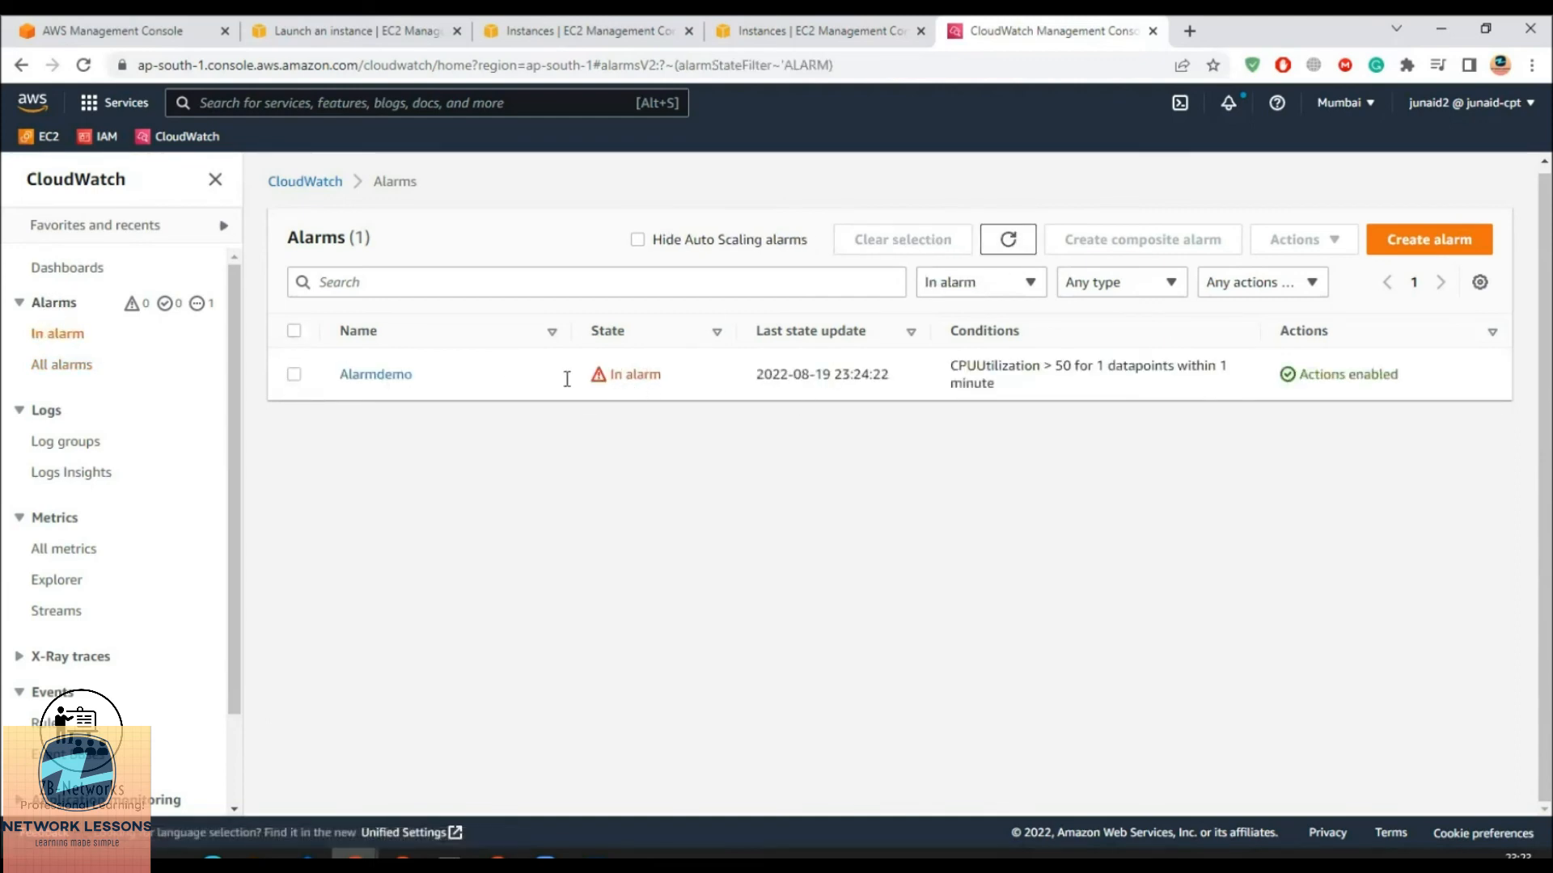
click(347, 385)
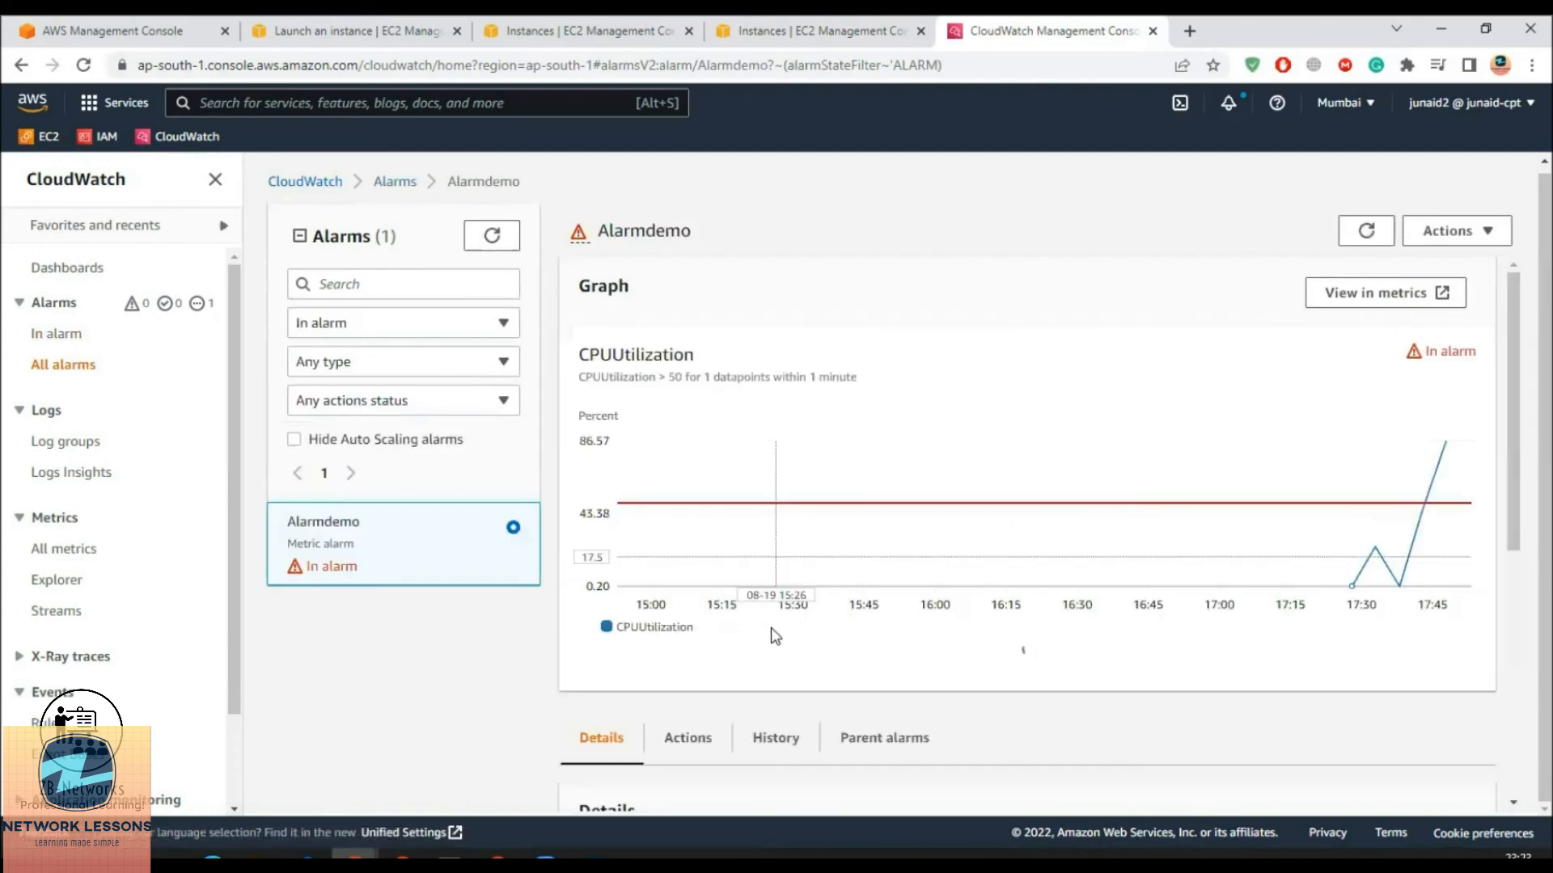
Review Alarmdemo's Myservermonitor notification and instance-terminate actions, then its state change history
scroll(800, 635, down, 1)
click(688, 760)
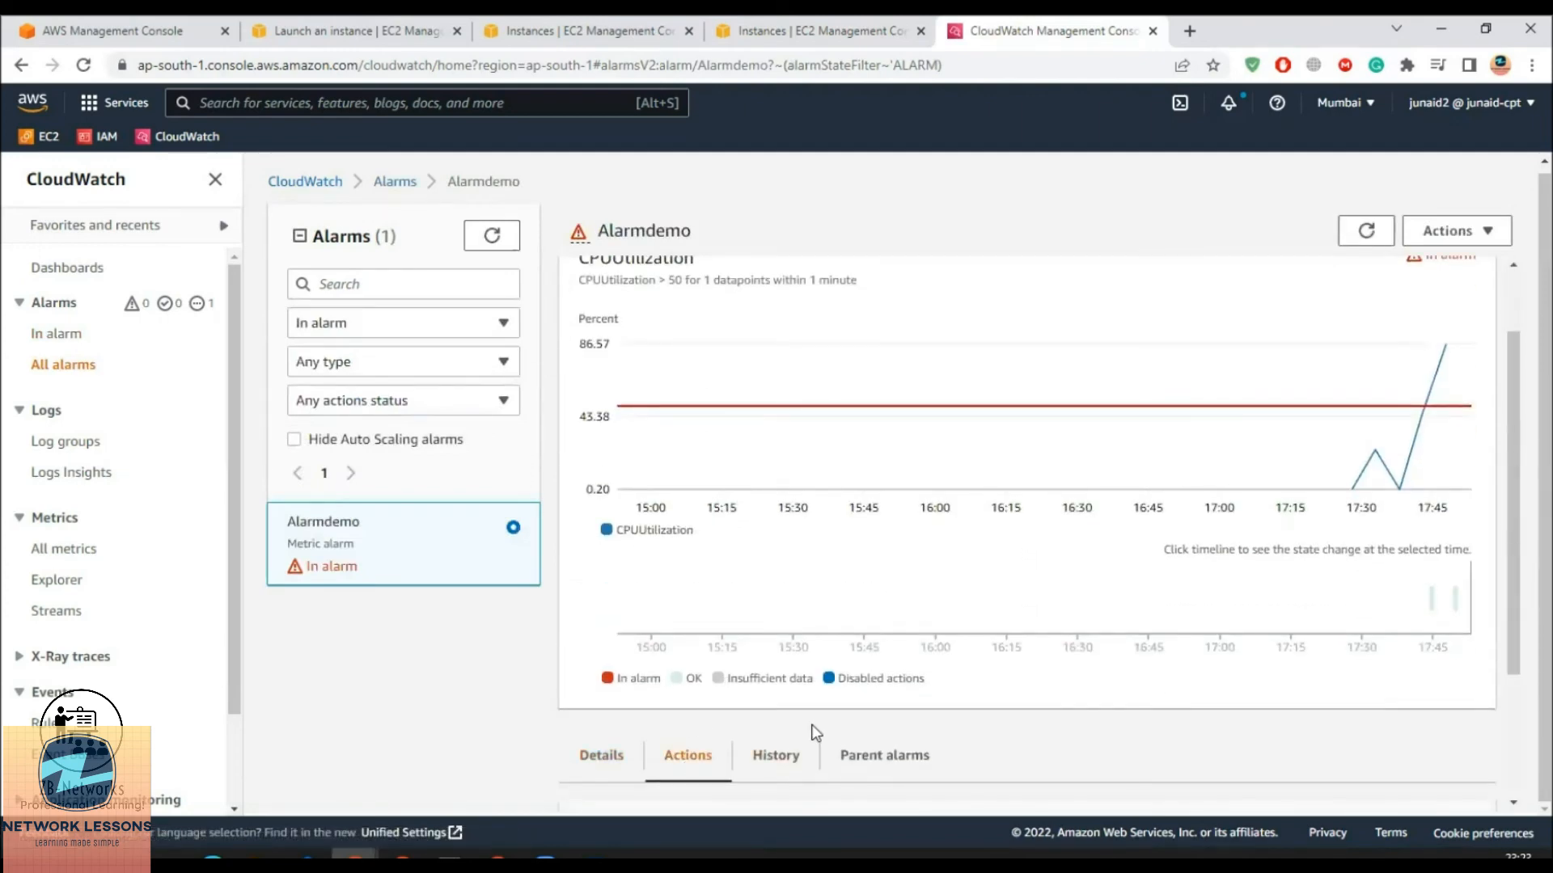
scroll(813, 727, down, 2)
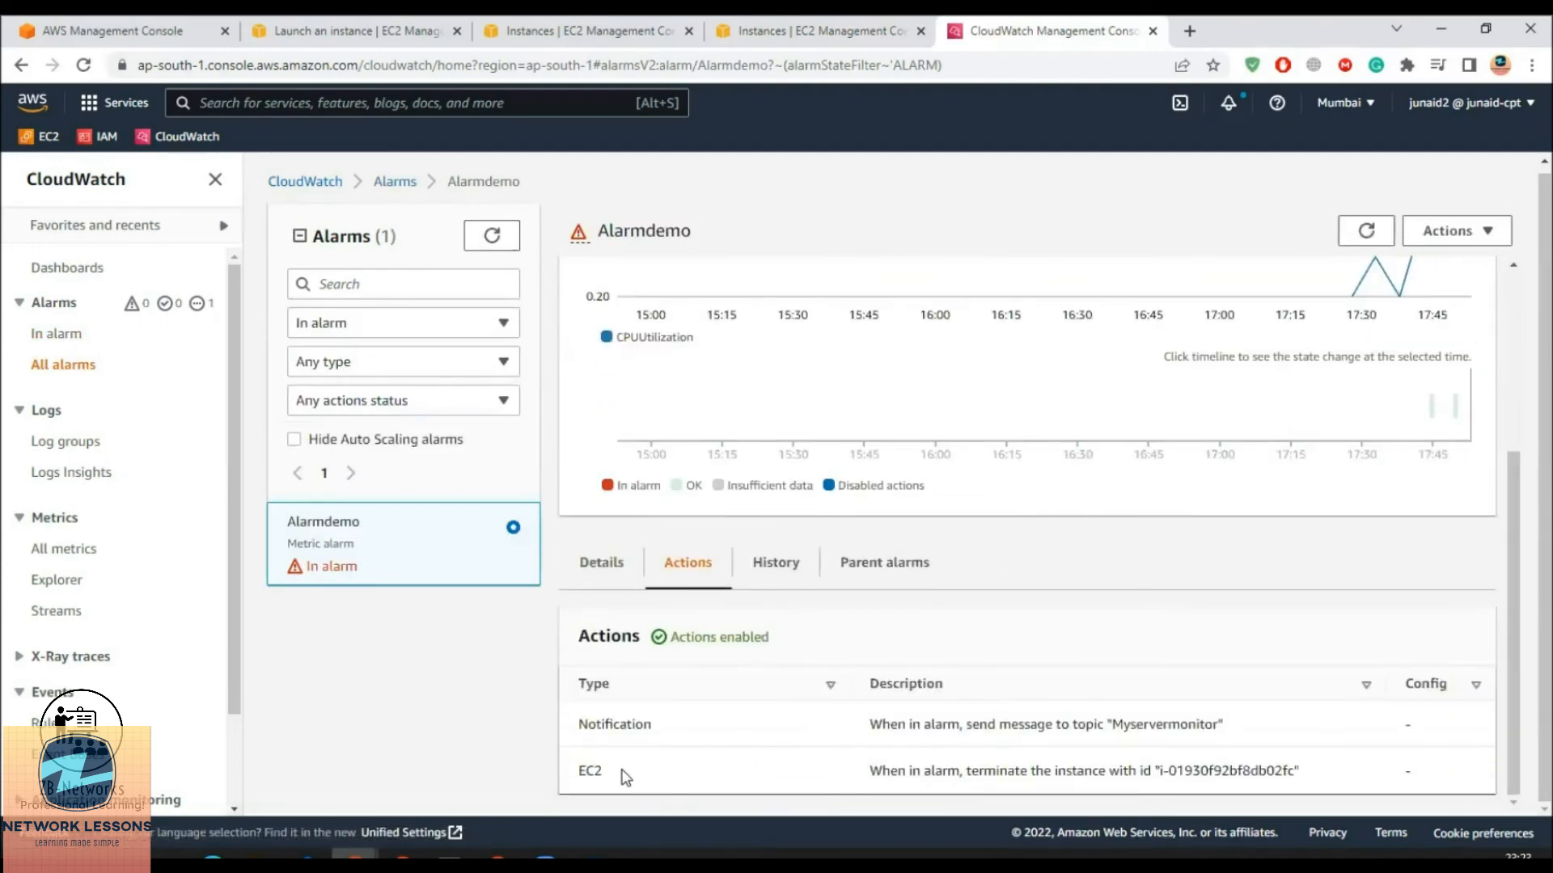
drag(883, 770, 1298, 771)
drag(896, 724, 1217, 726)
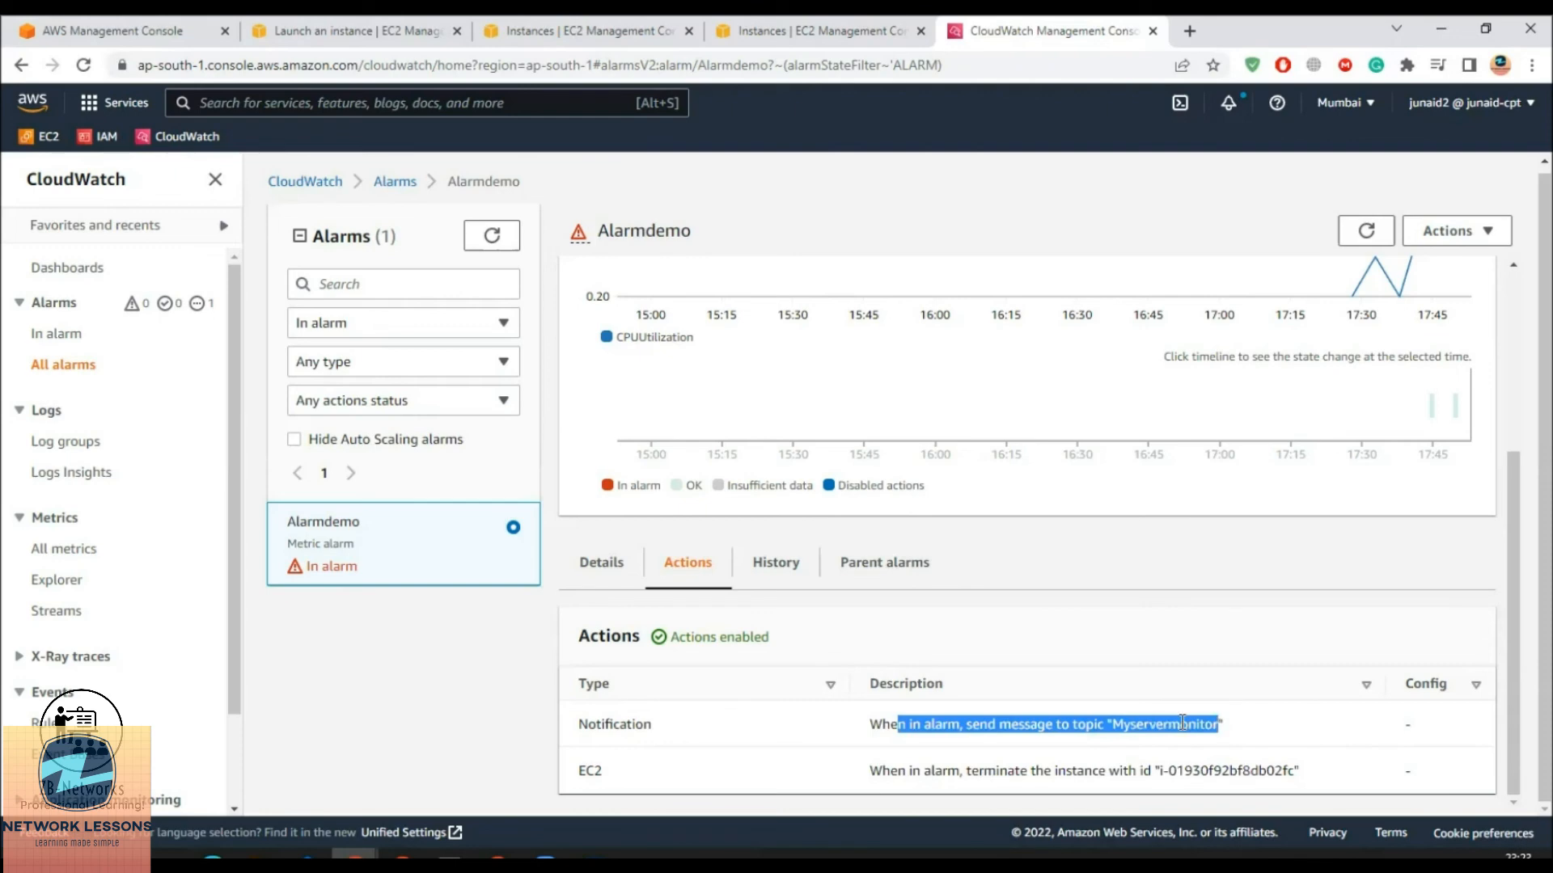
click(770, 564)
scroll(965, 597, down, 3)
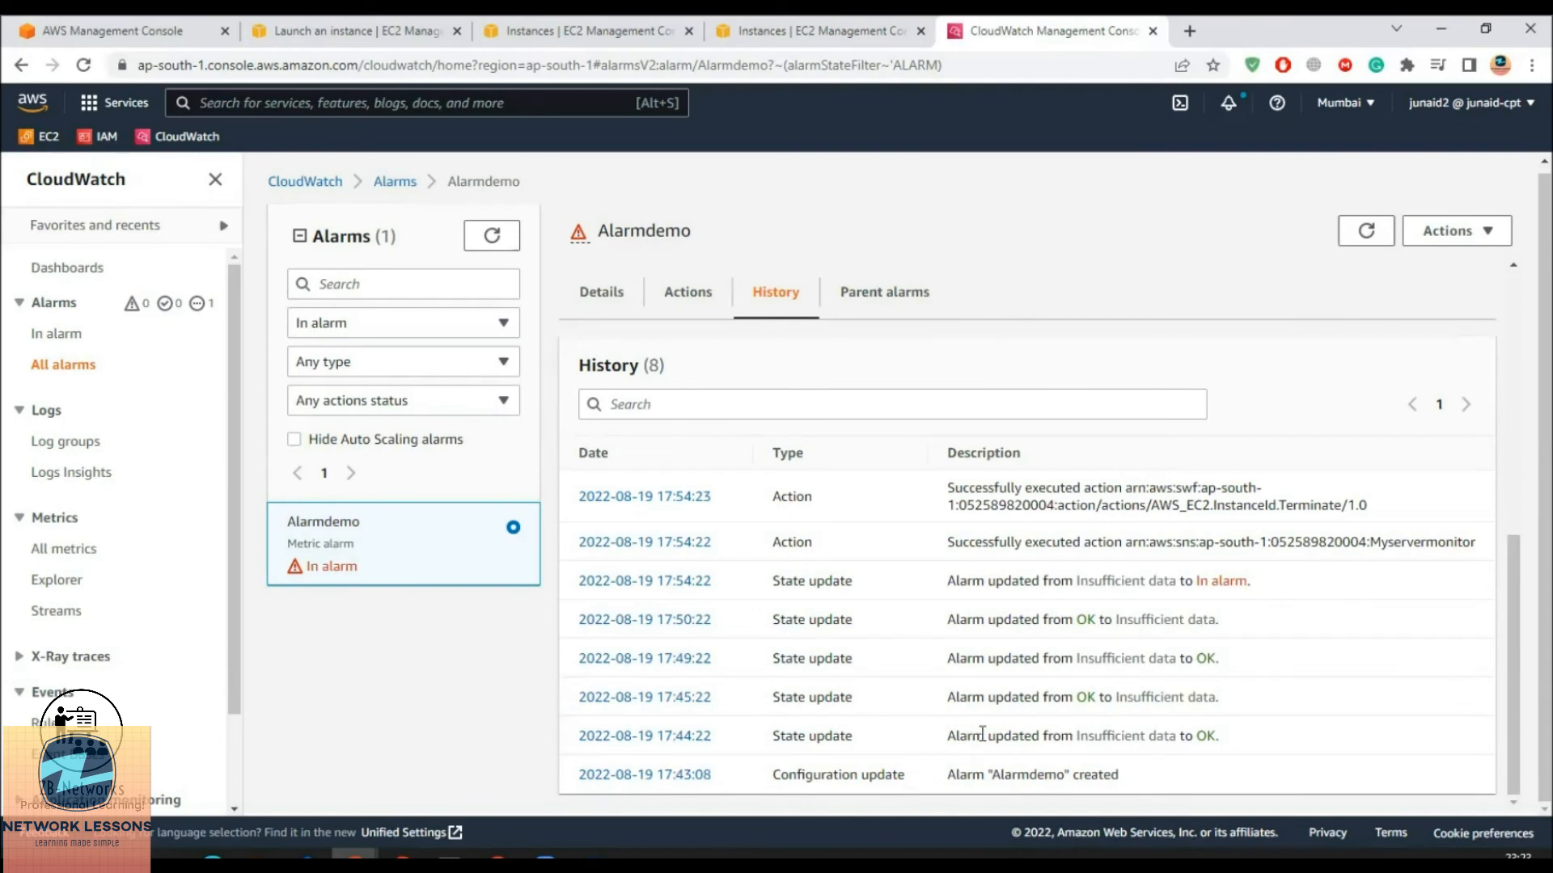
drag(955, 739, 1215, 737)
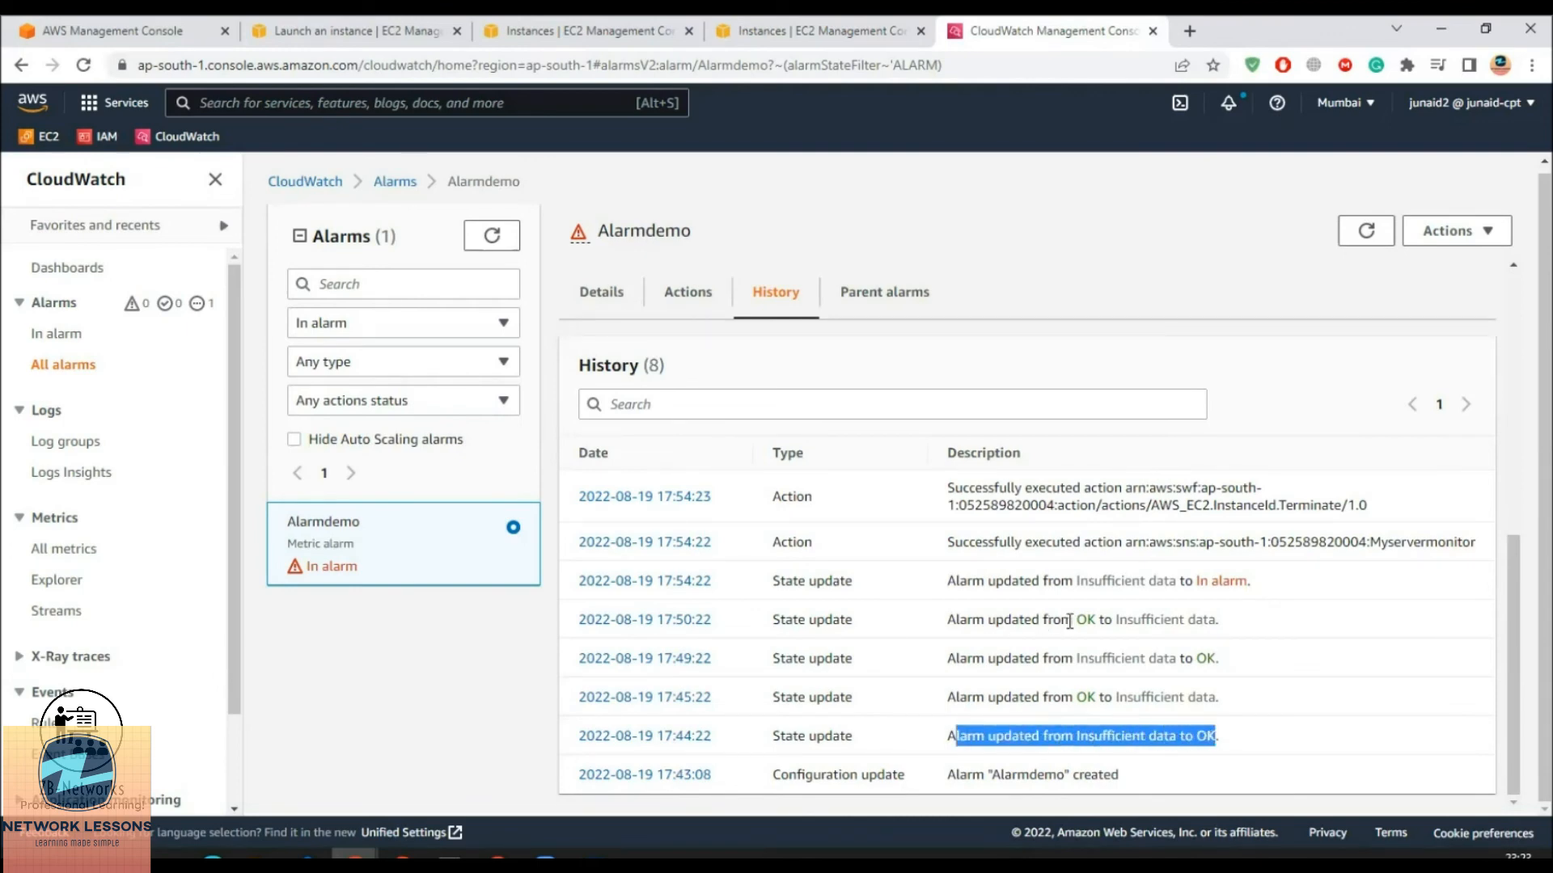
drag(966, 580, 1235, 580)
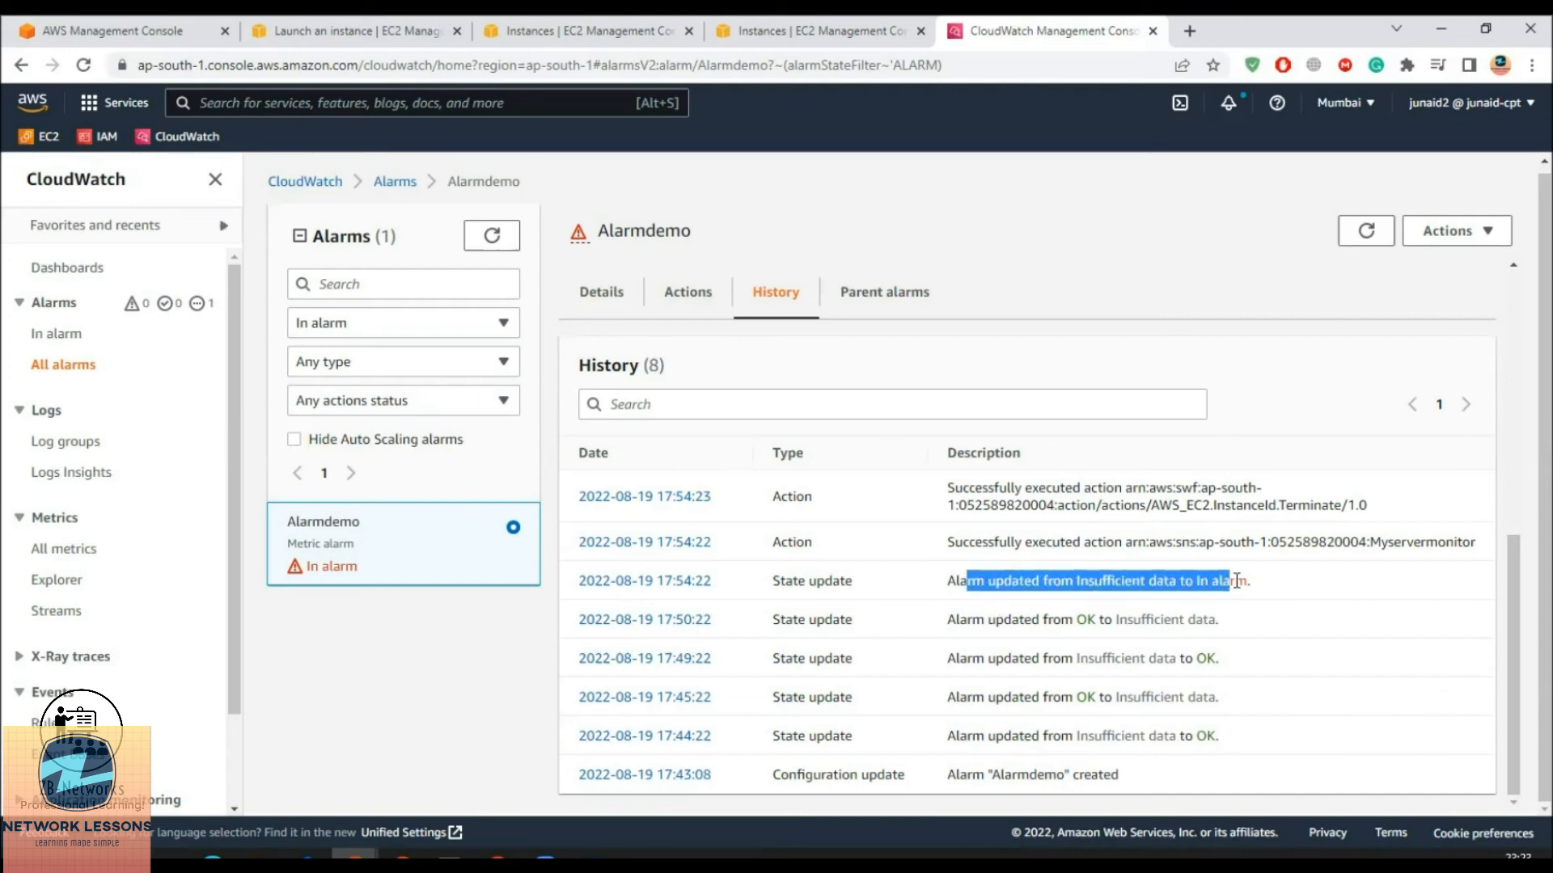
drag(1000, 542, 1391, 541)
drag(1060, 542, 1178, 542)
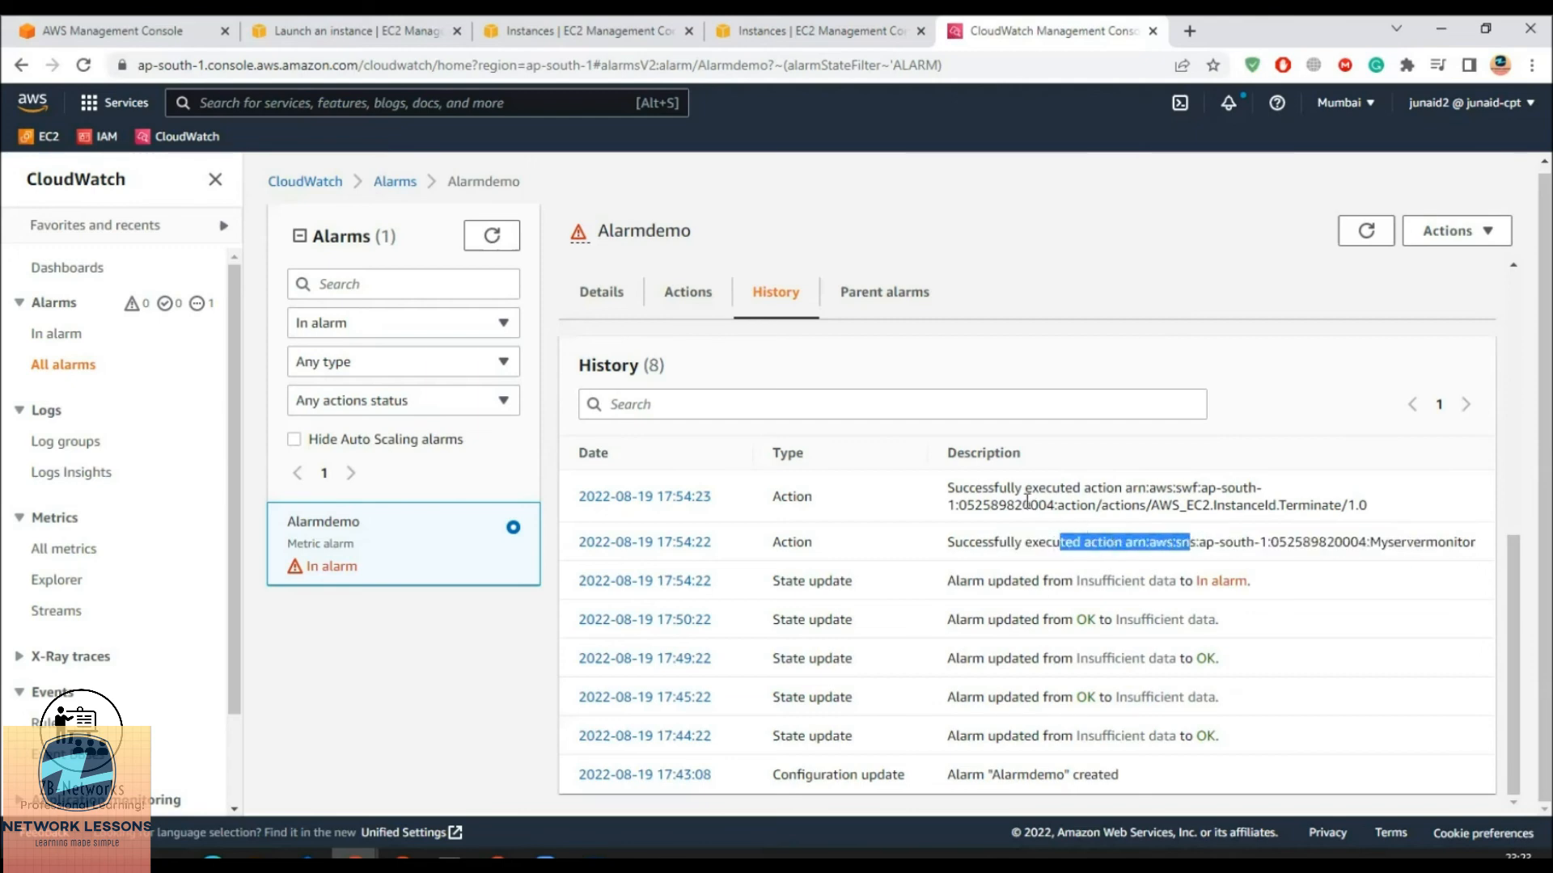
drag(1016, 490, 1314, 505)
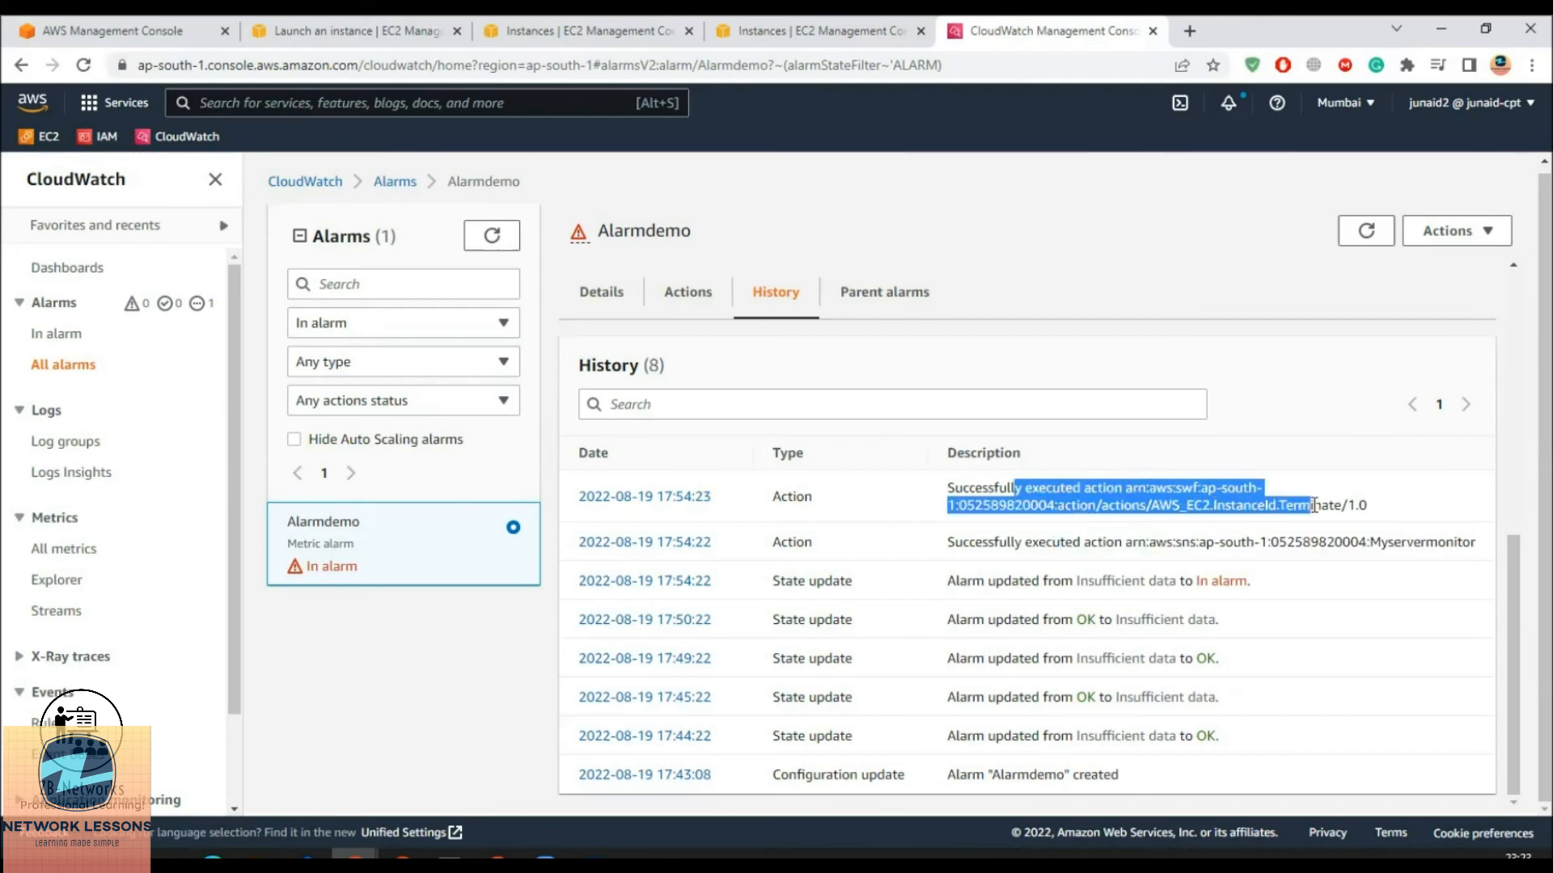
Show EC2 instances in every state, confirm Ec2monitor is Terminated, then return to Alarmdemo's history
click(728, 36)
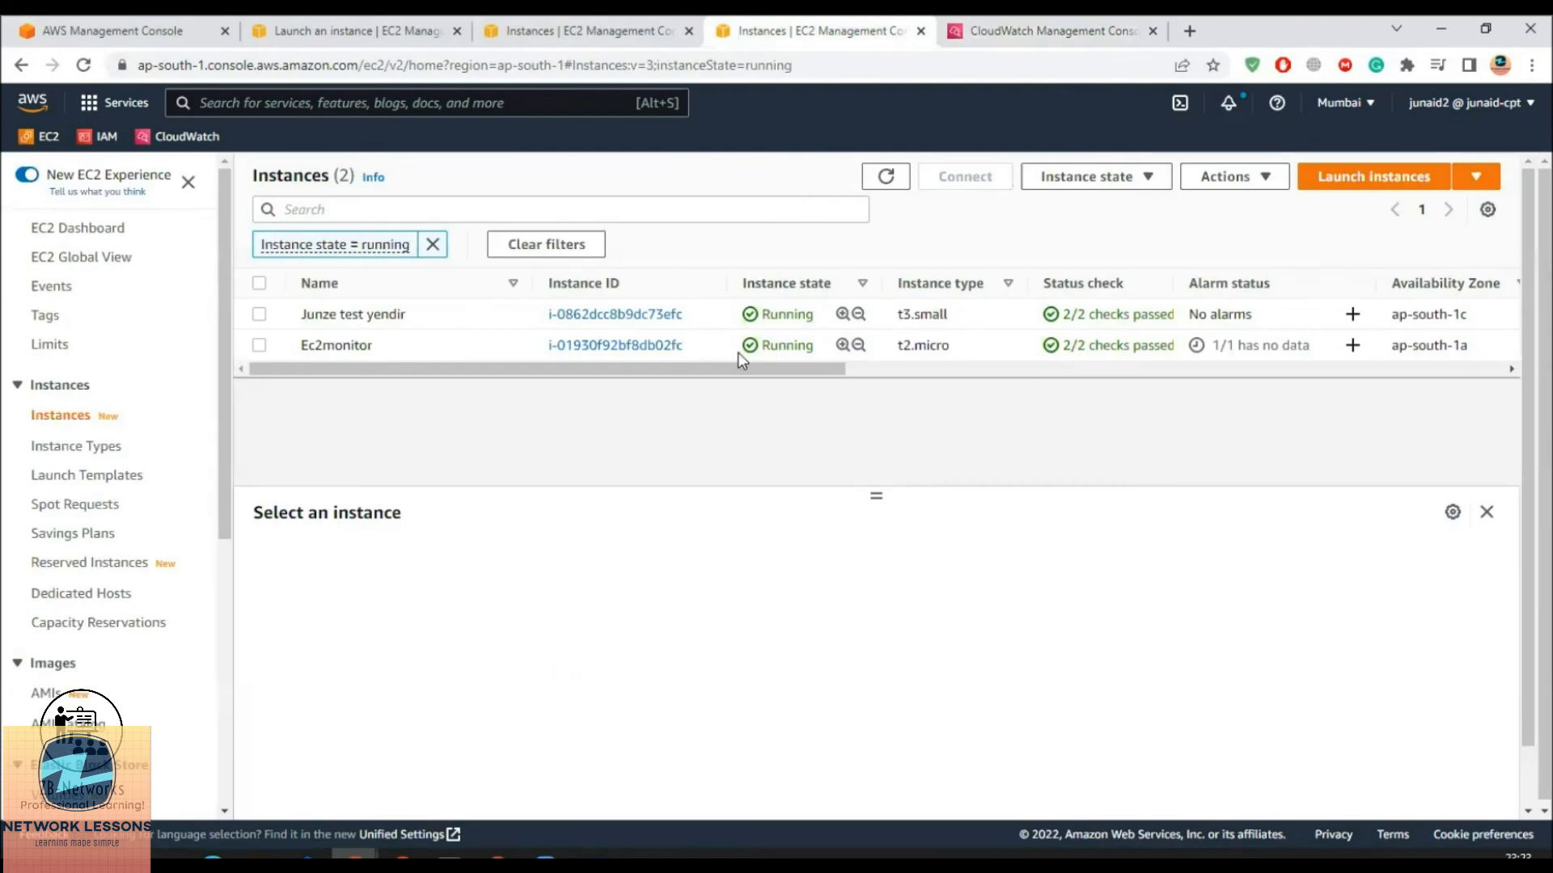
click(883, 180)
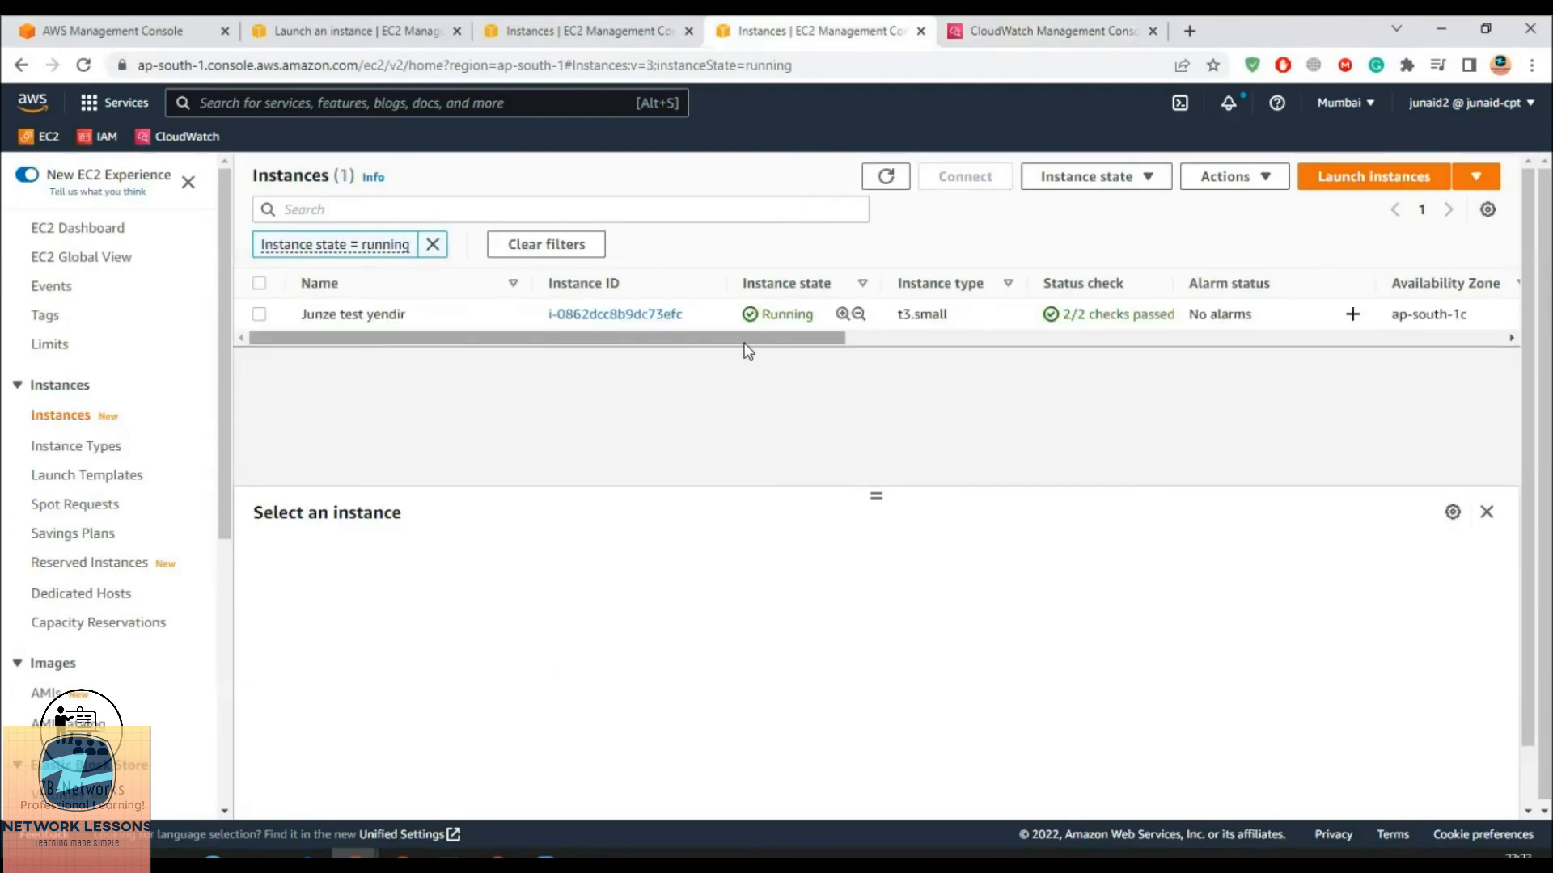
click(433, 245)
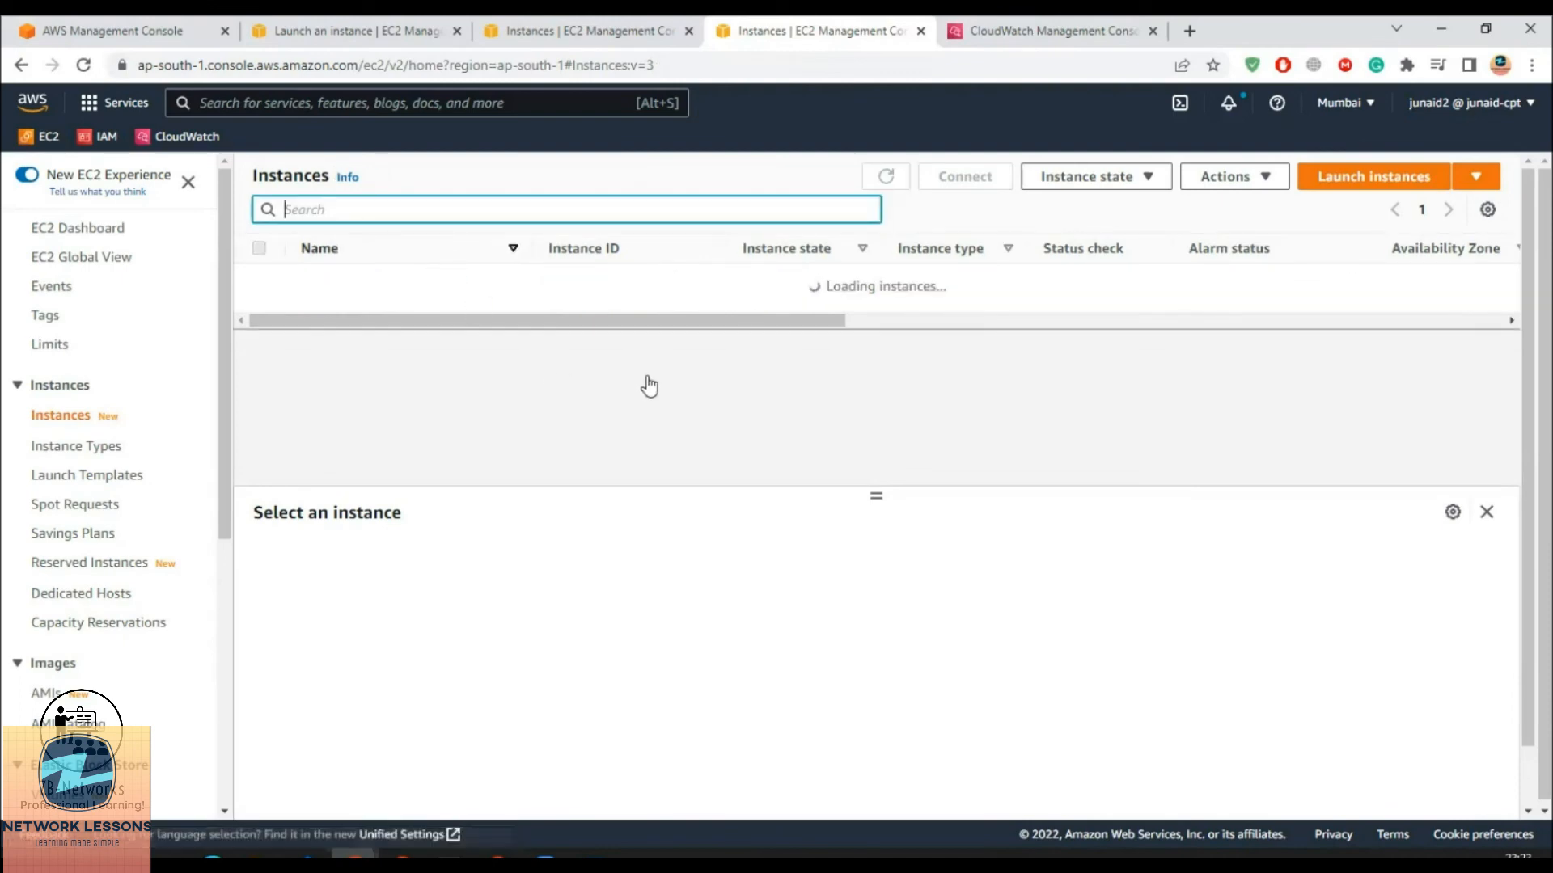
scroll(363, 479, down, 1)
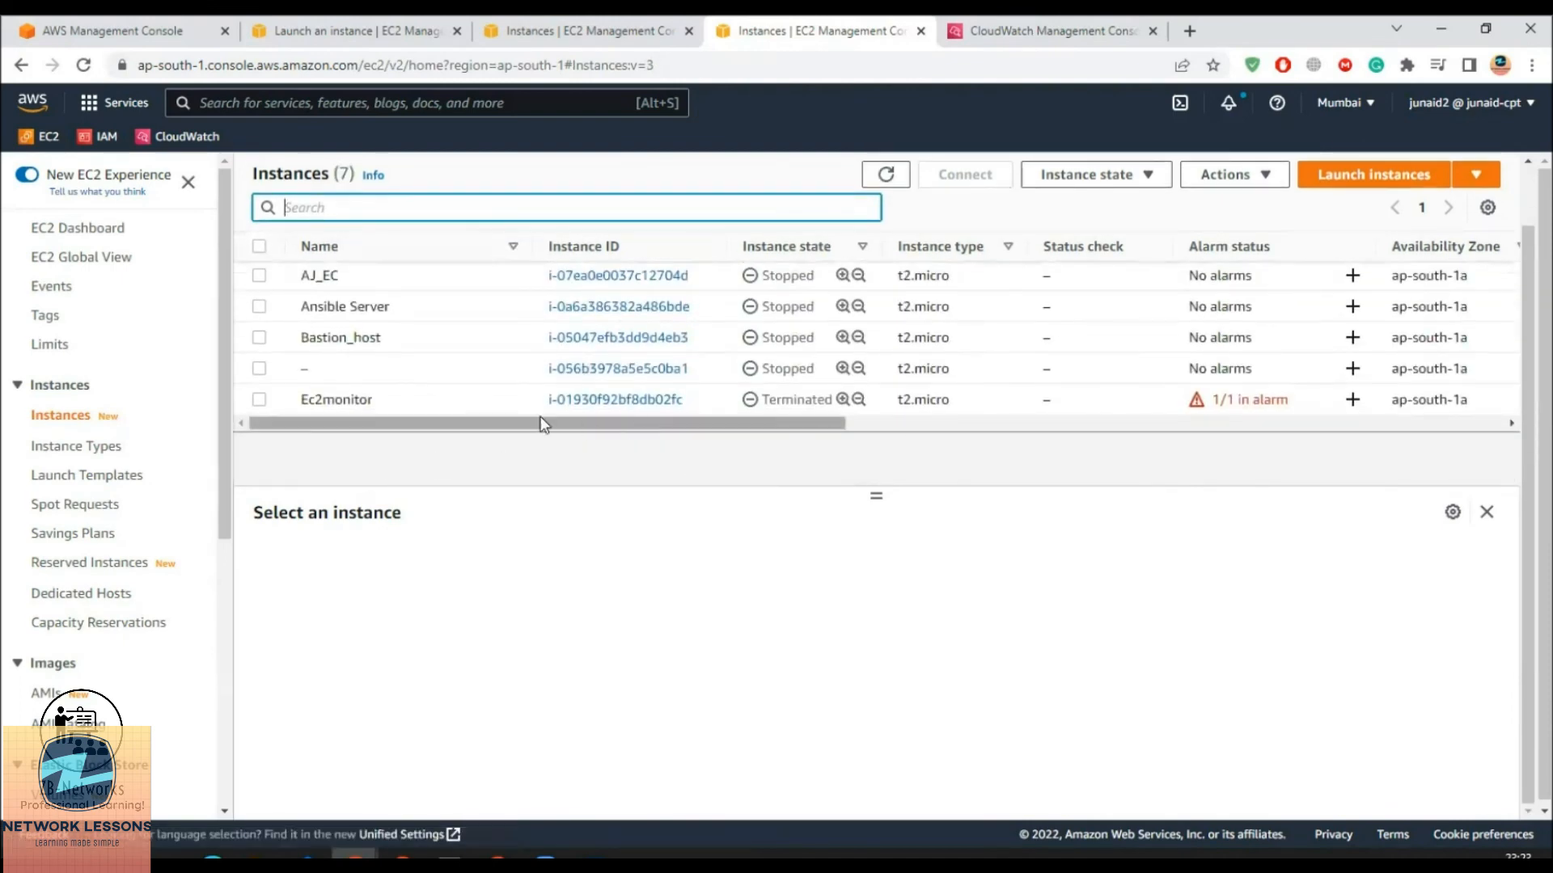
click(473, 405)
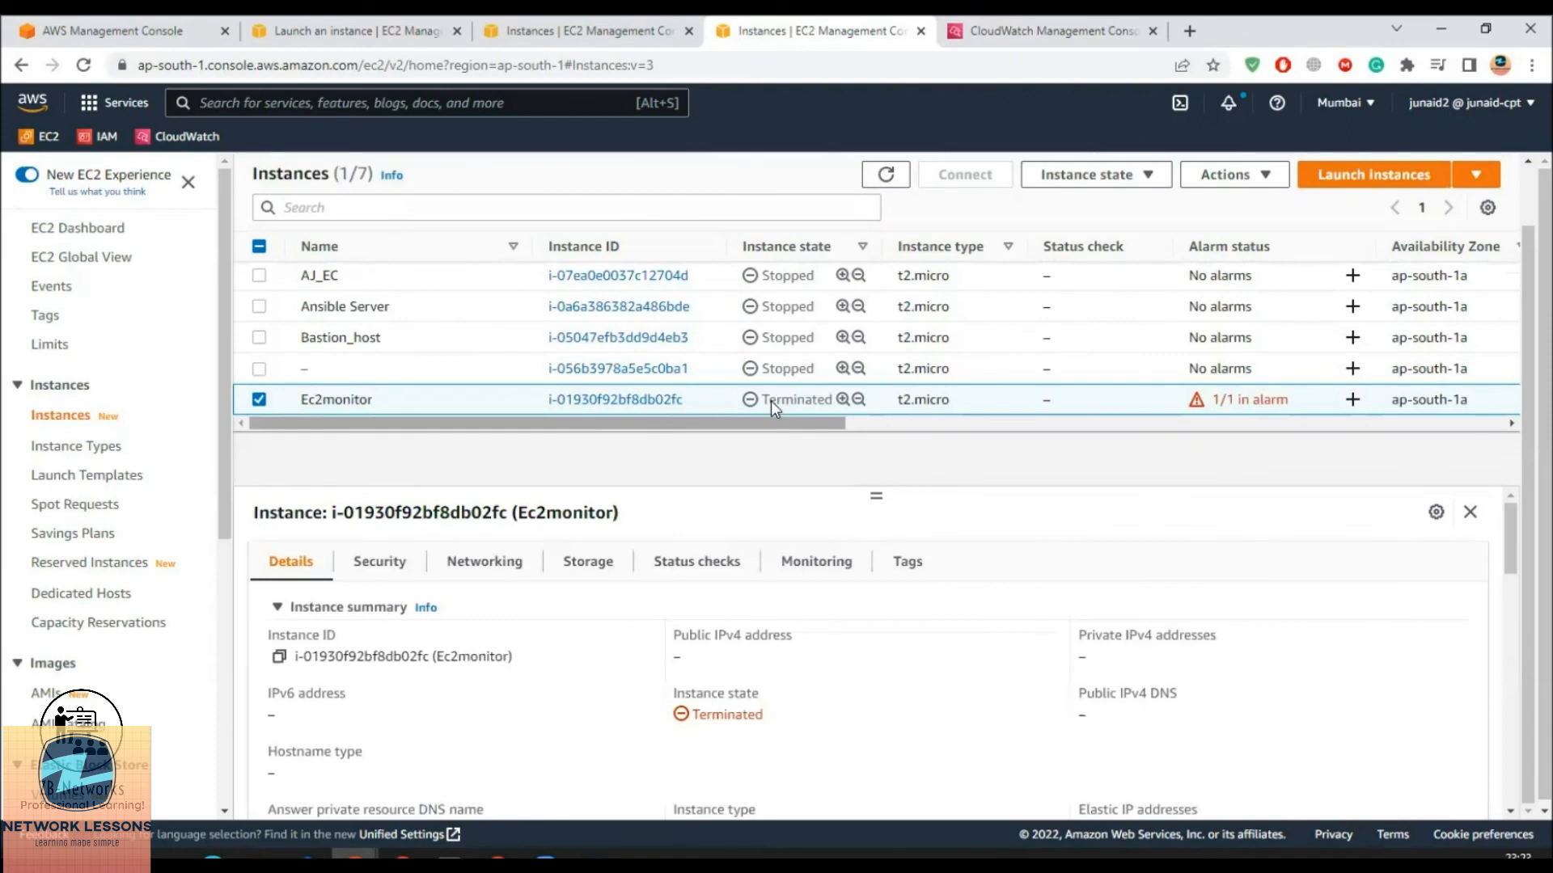
drag(763, 400, 839, 406)
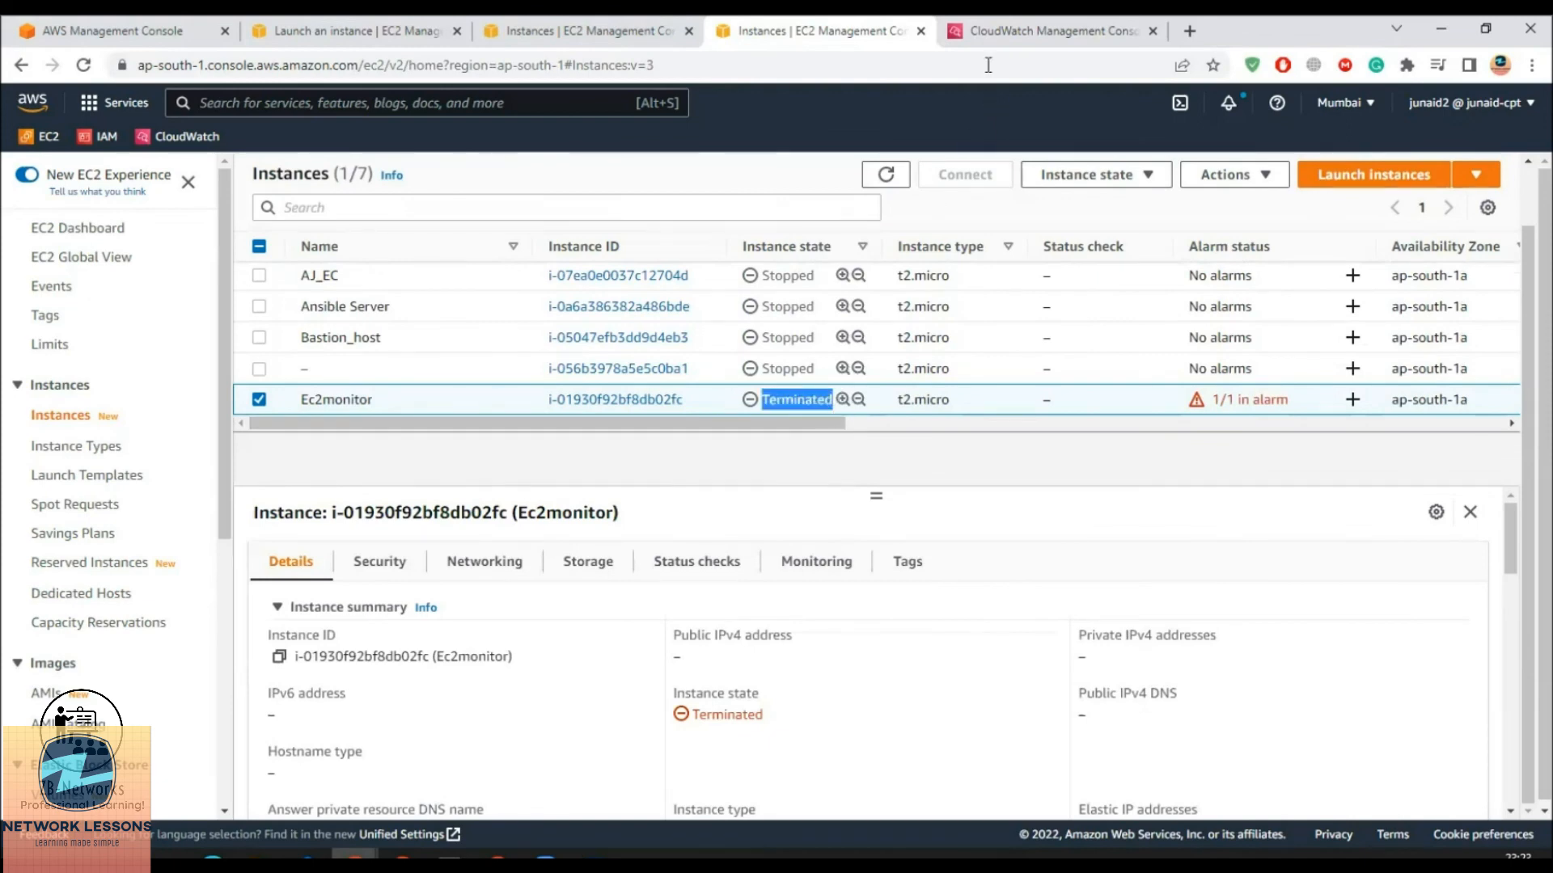
click(1002, 33)
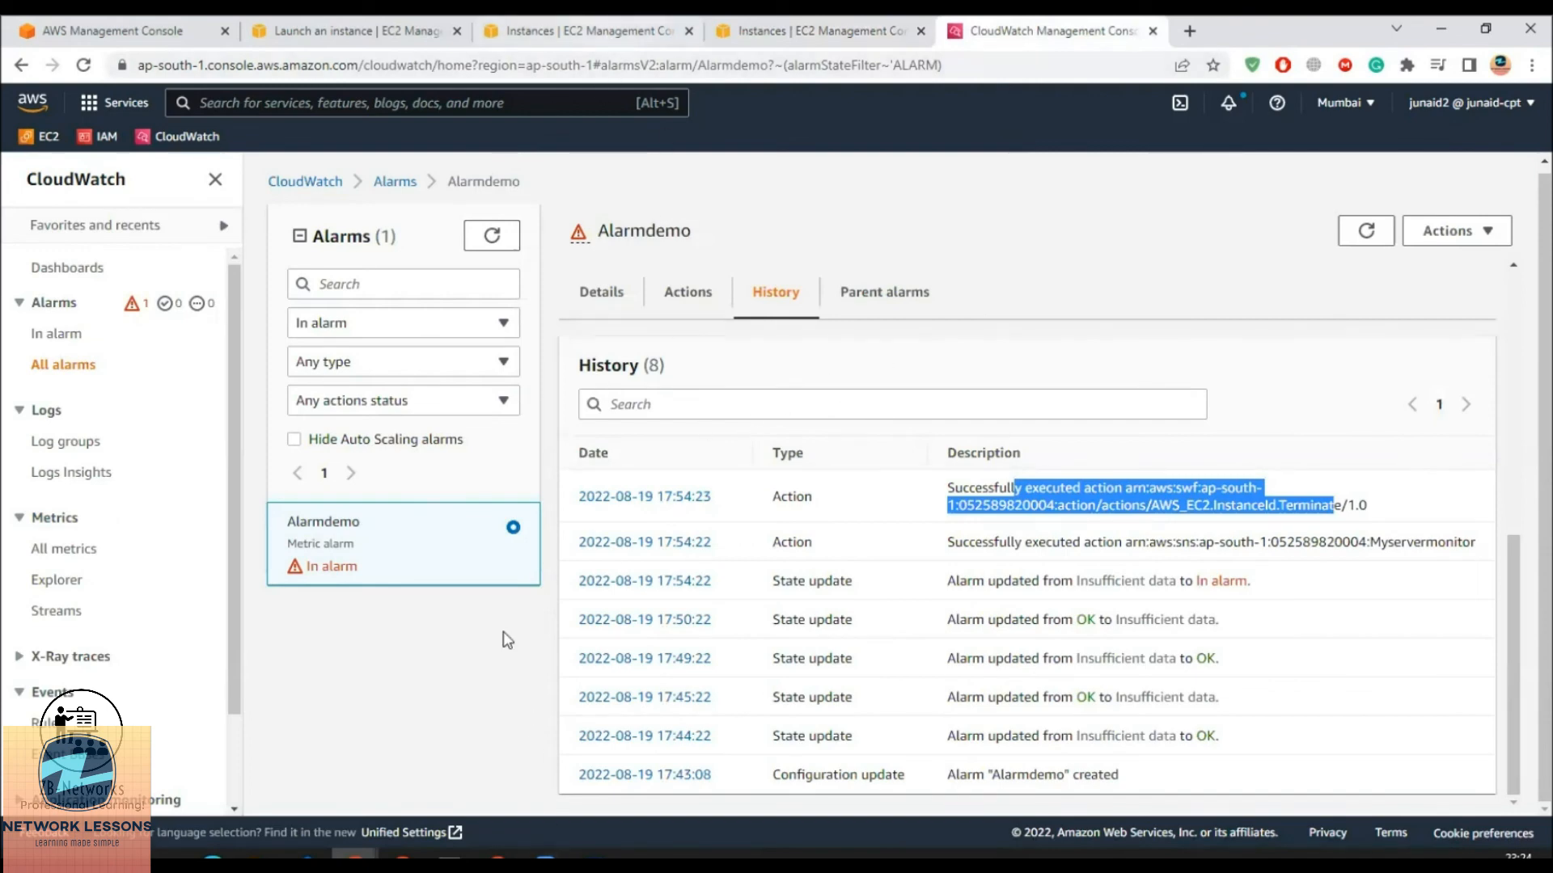
click(497, 862)
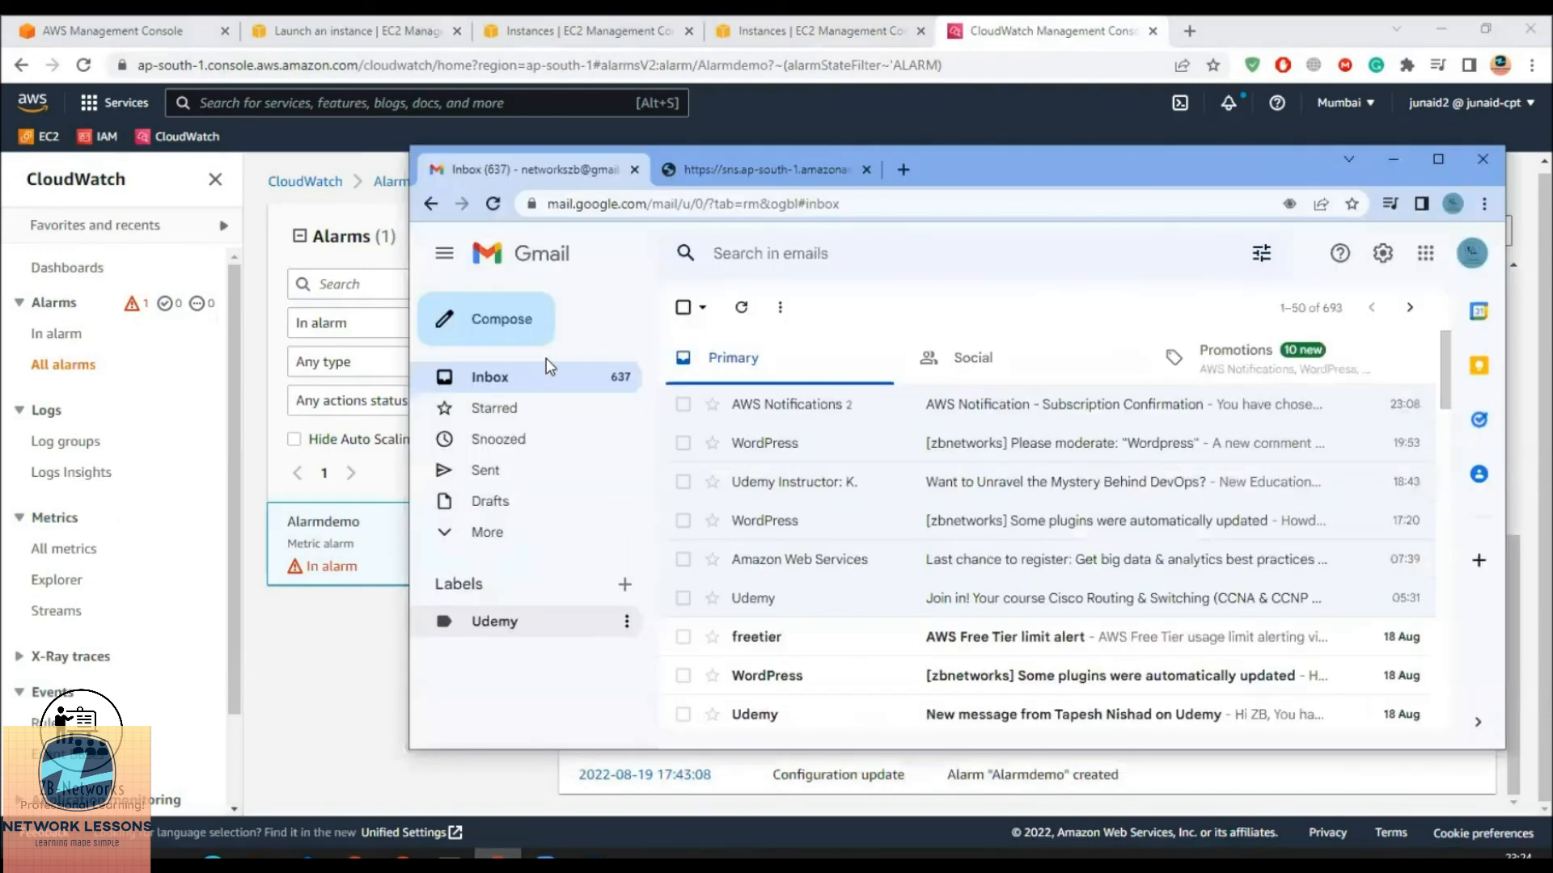
click(741, 312)
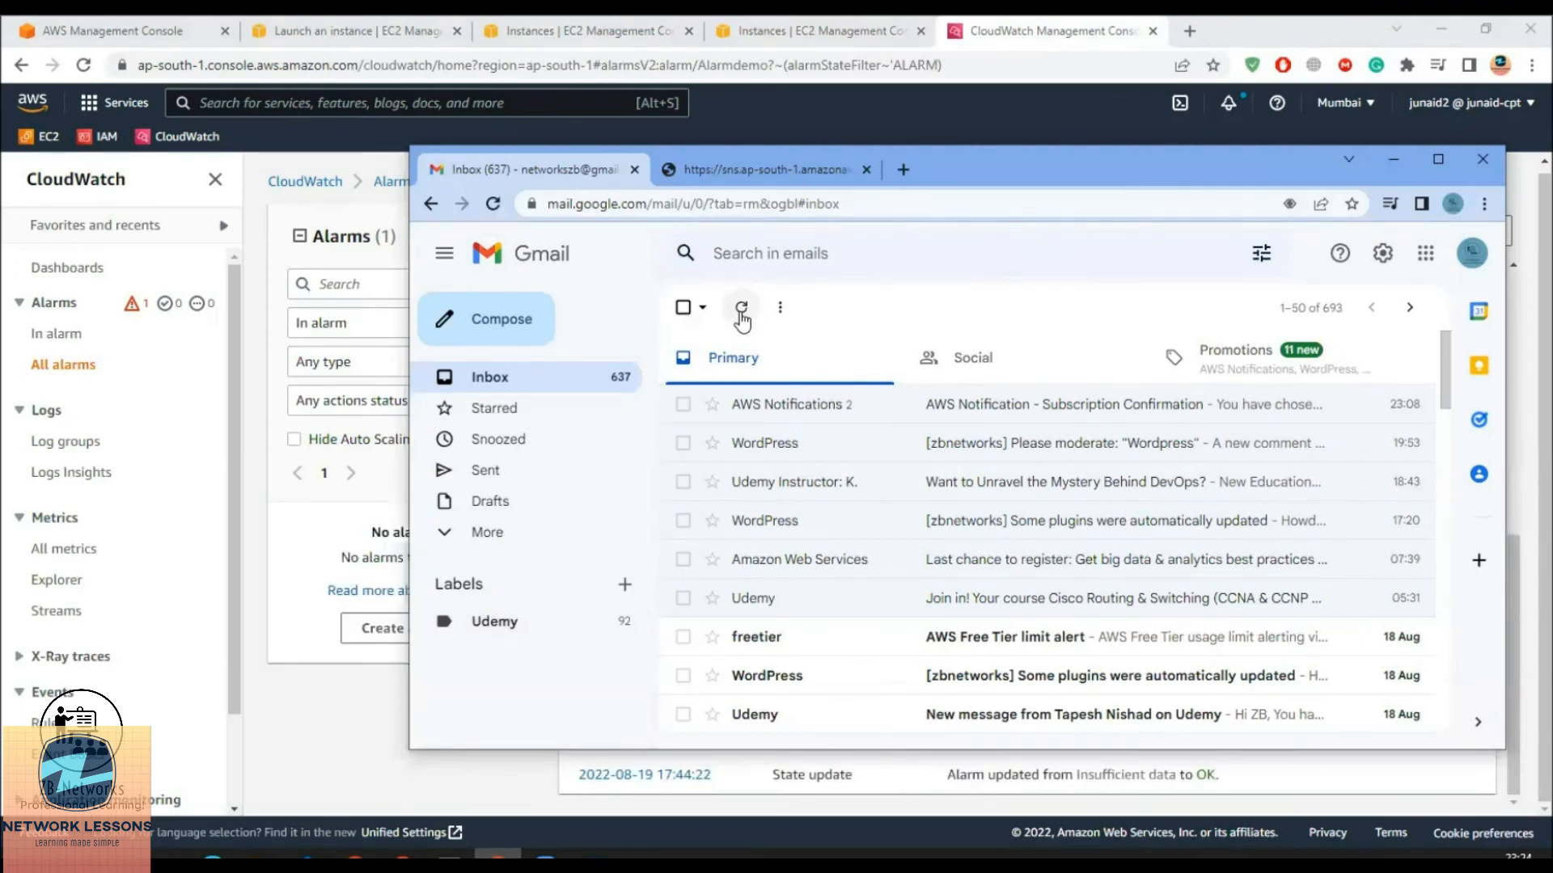
click(813, 414)
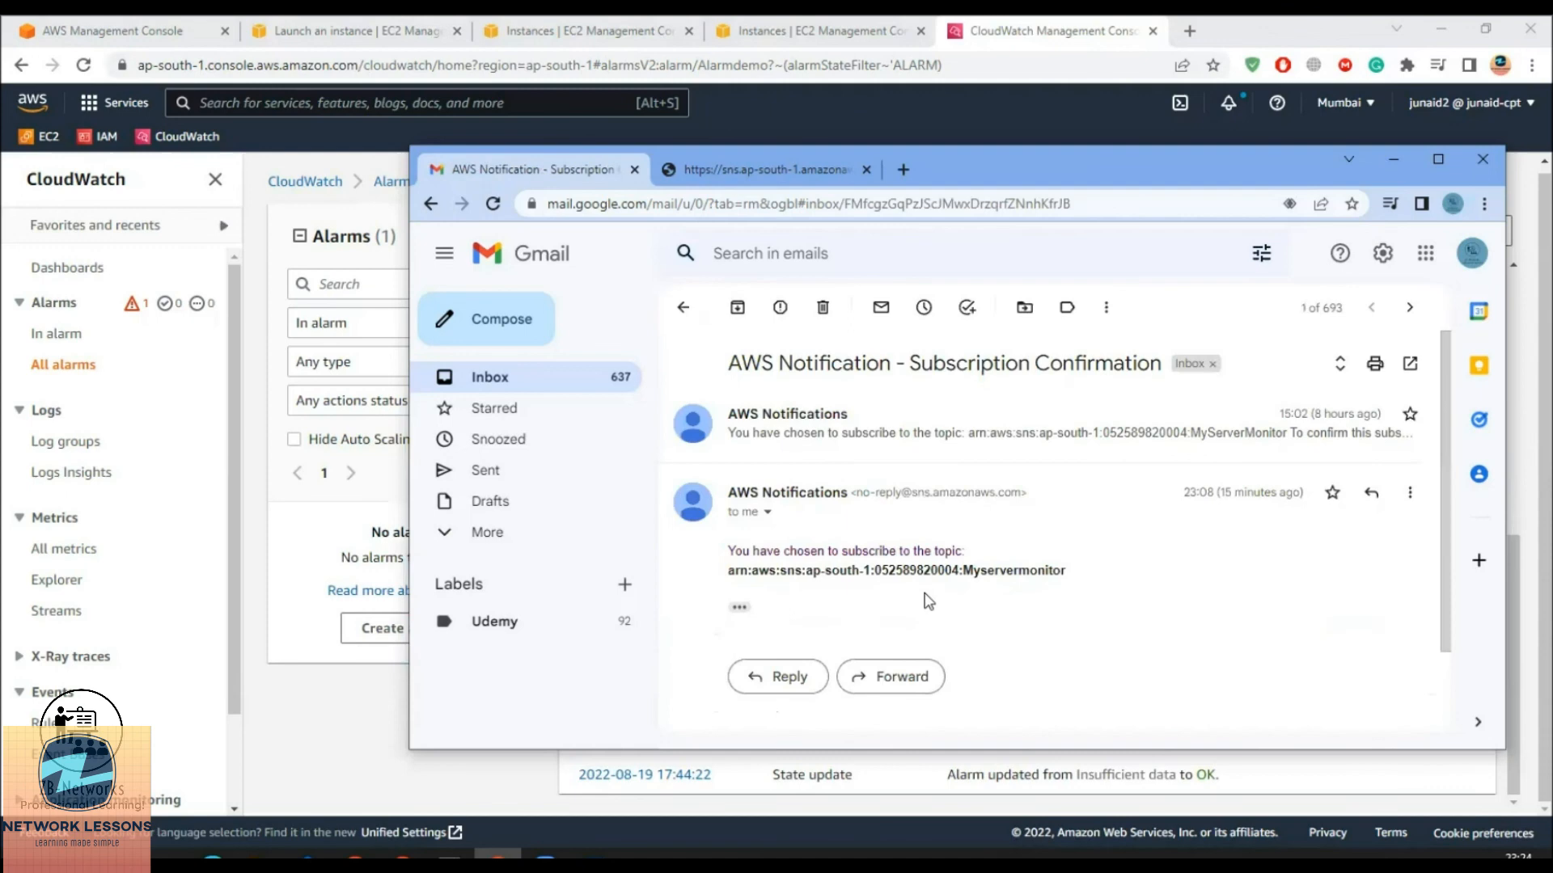
click(1397, 160)
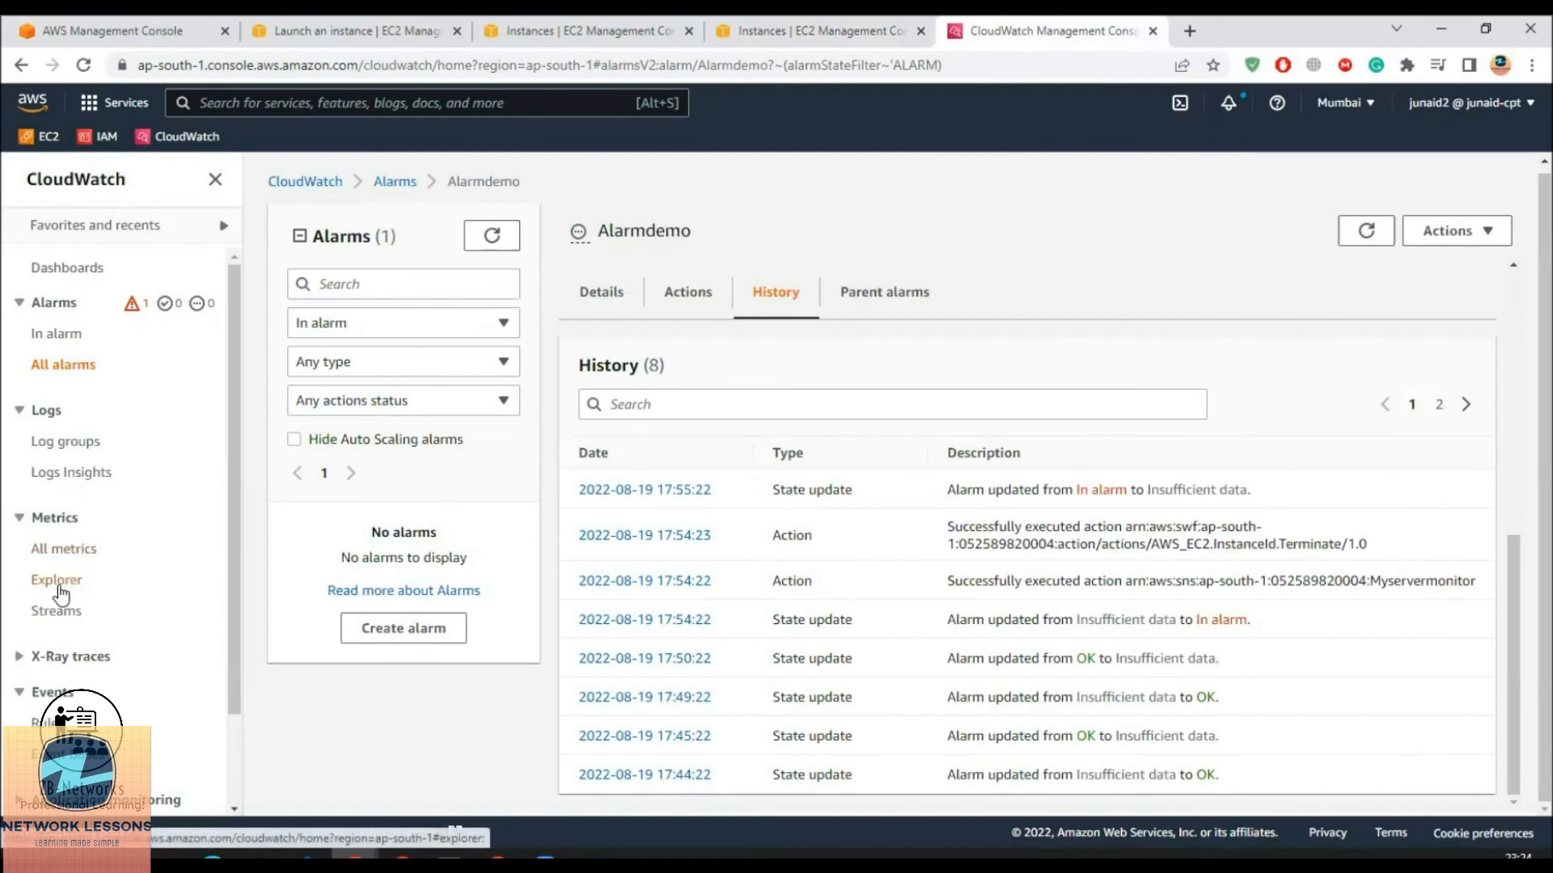
Refresh the In alarm list, then show alarms in every state
click(55, 334)
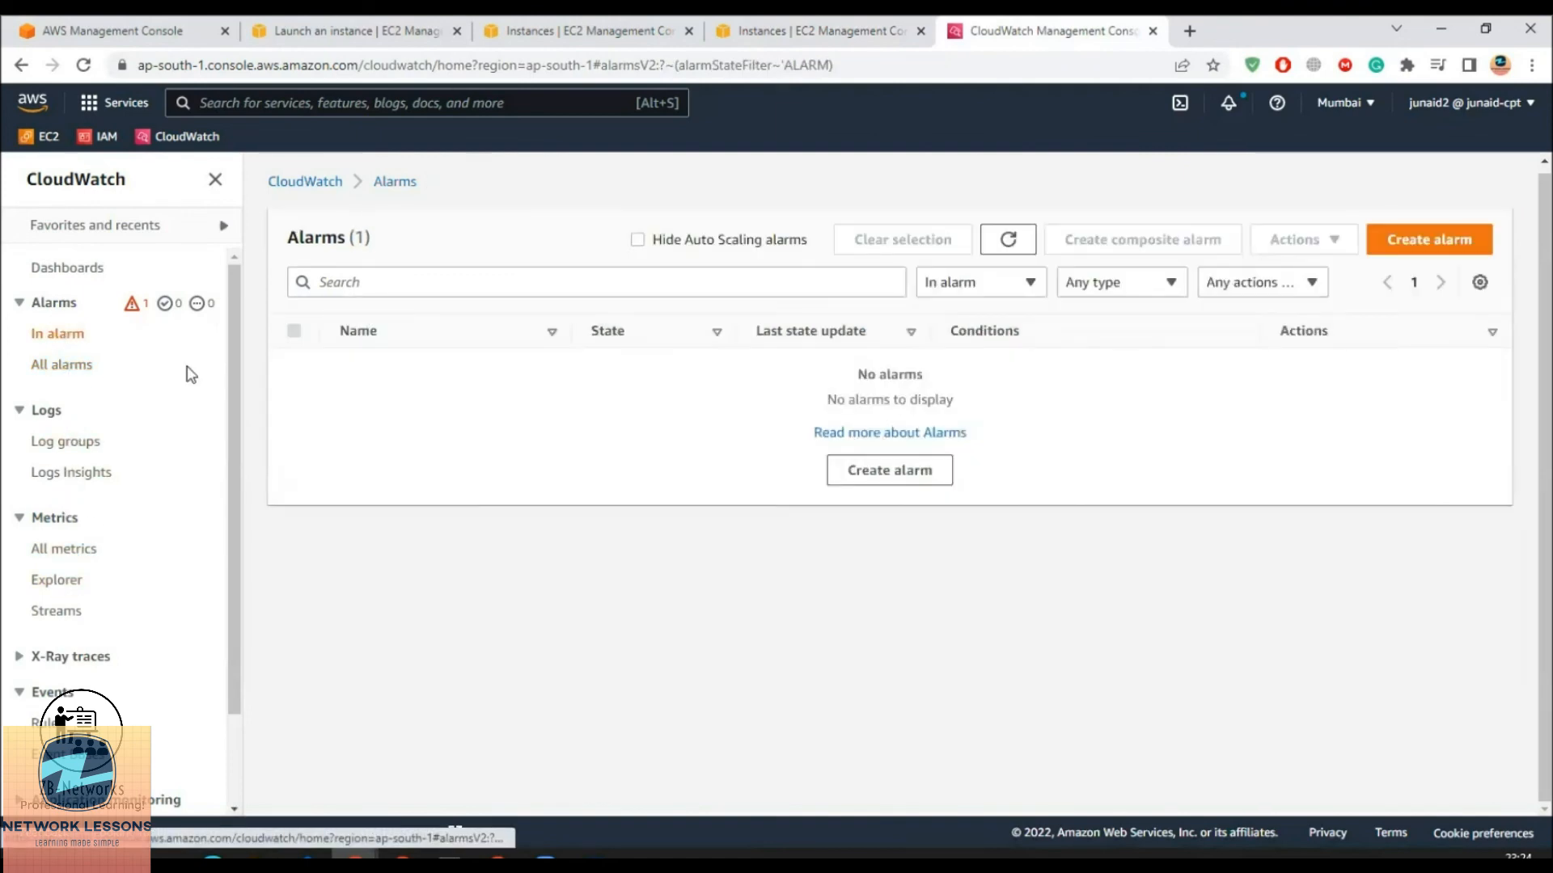
click(998, 249)
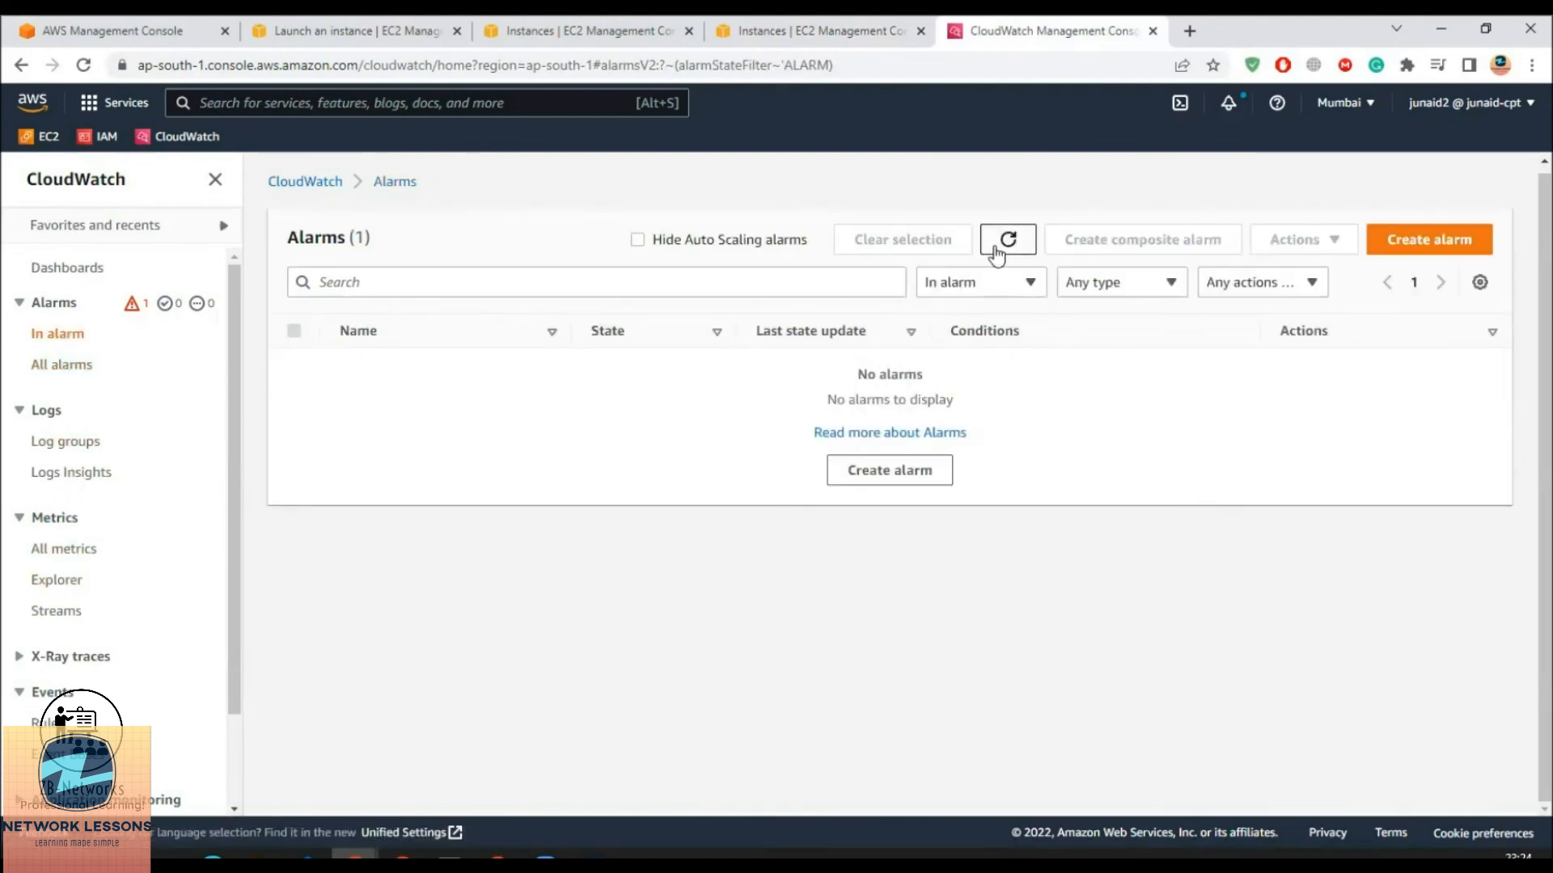
click(996, 252)
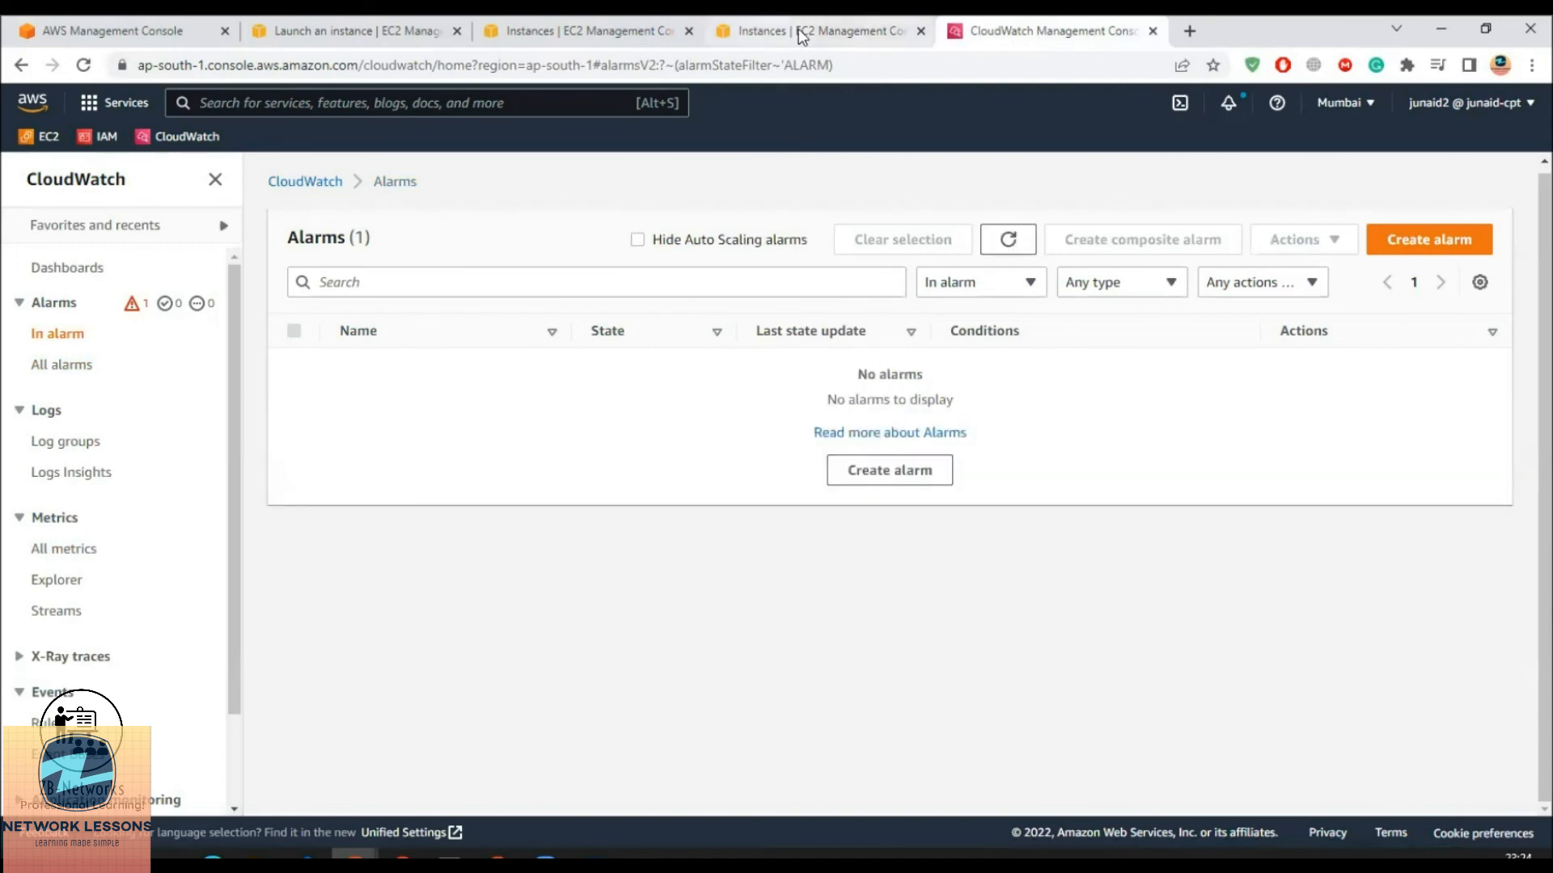
click(65, 370)
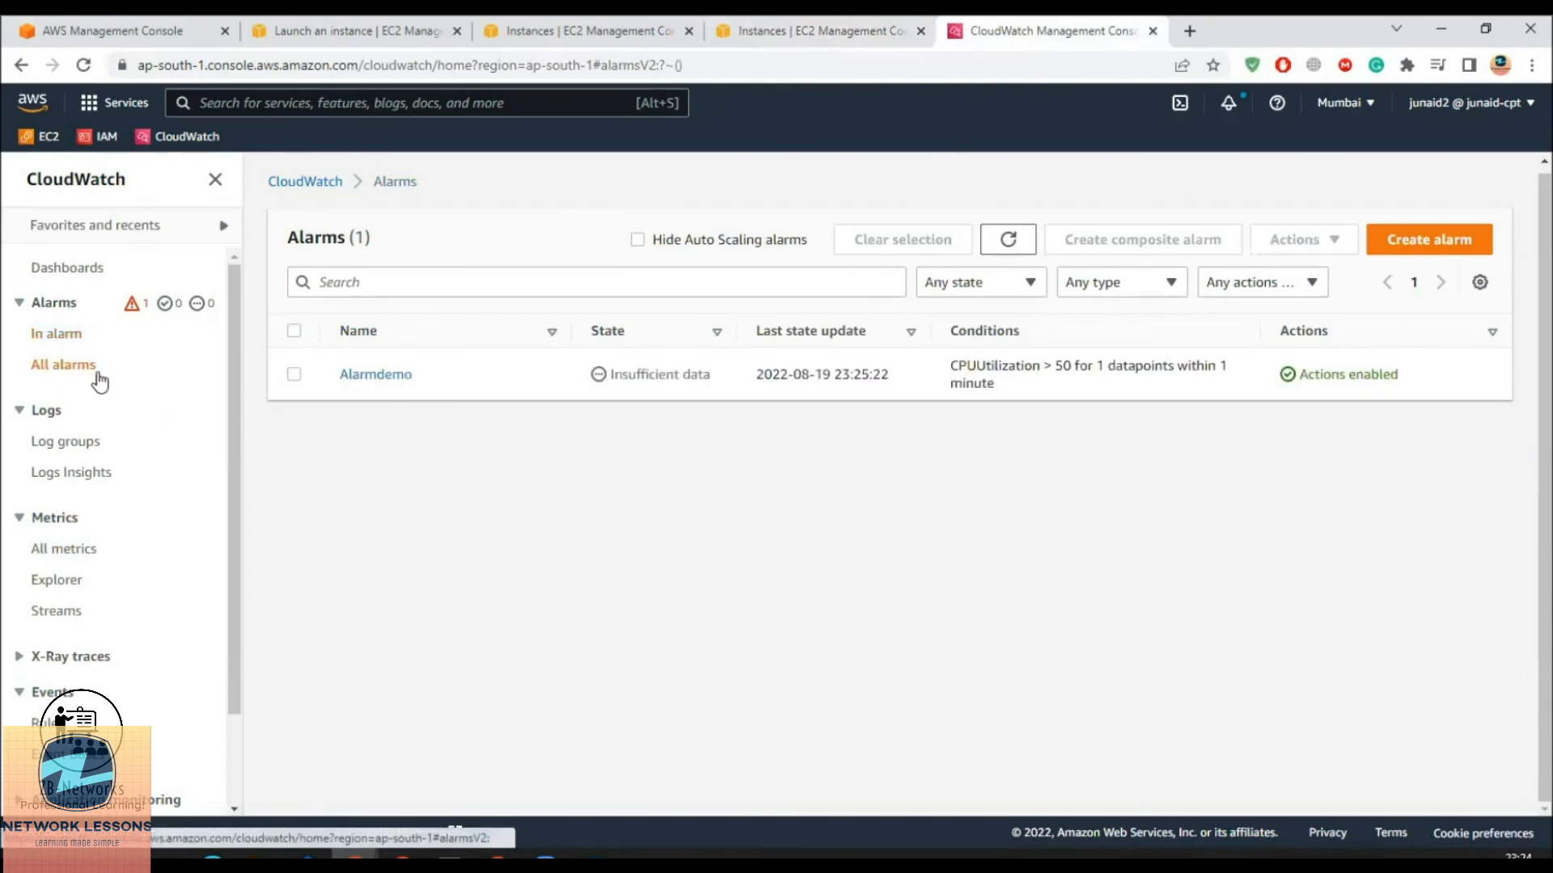
Delete the Alarmdemo alarm through Actions > Delete and confirm
click(294, 374)
click(1332, 240)
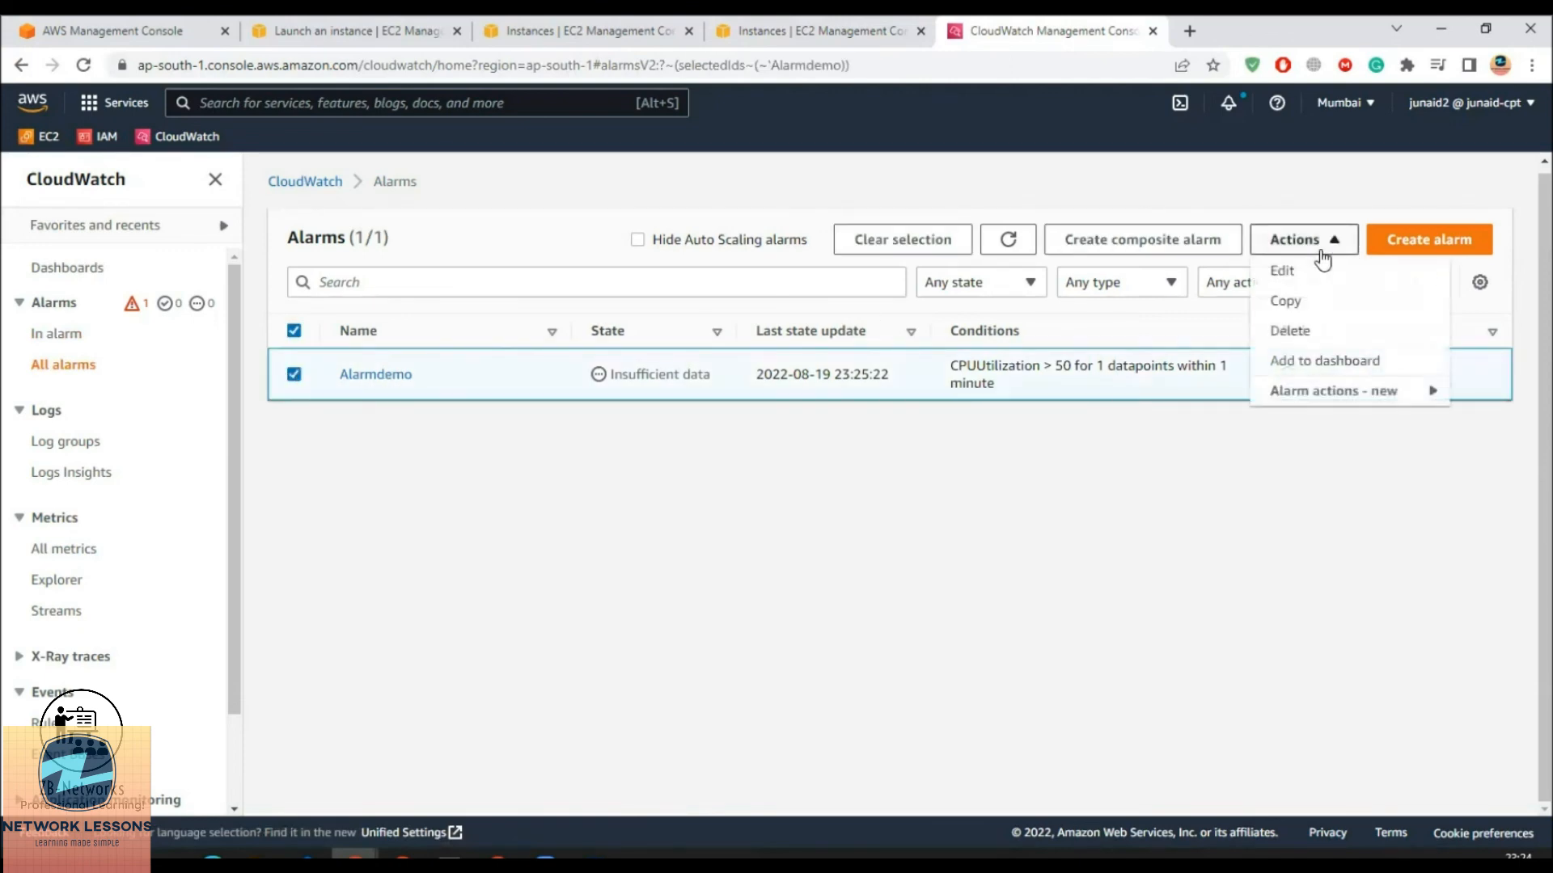
click(1294, 329)
click(1113, 553)
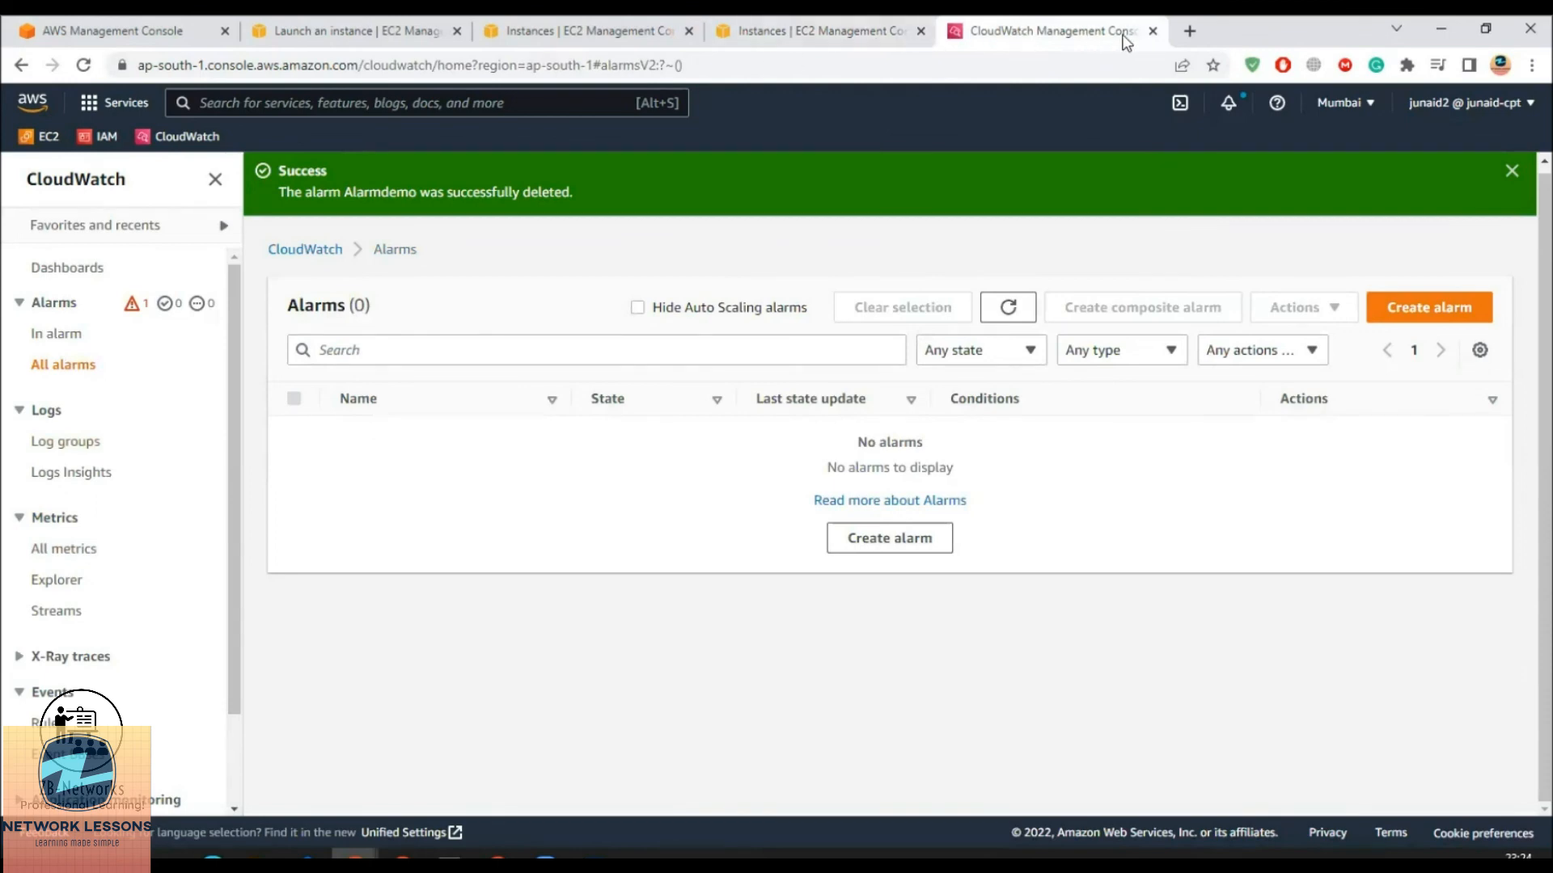
Search 'sns' and go to the Simple Notification Service topics list
click(350, 99)
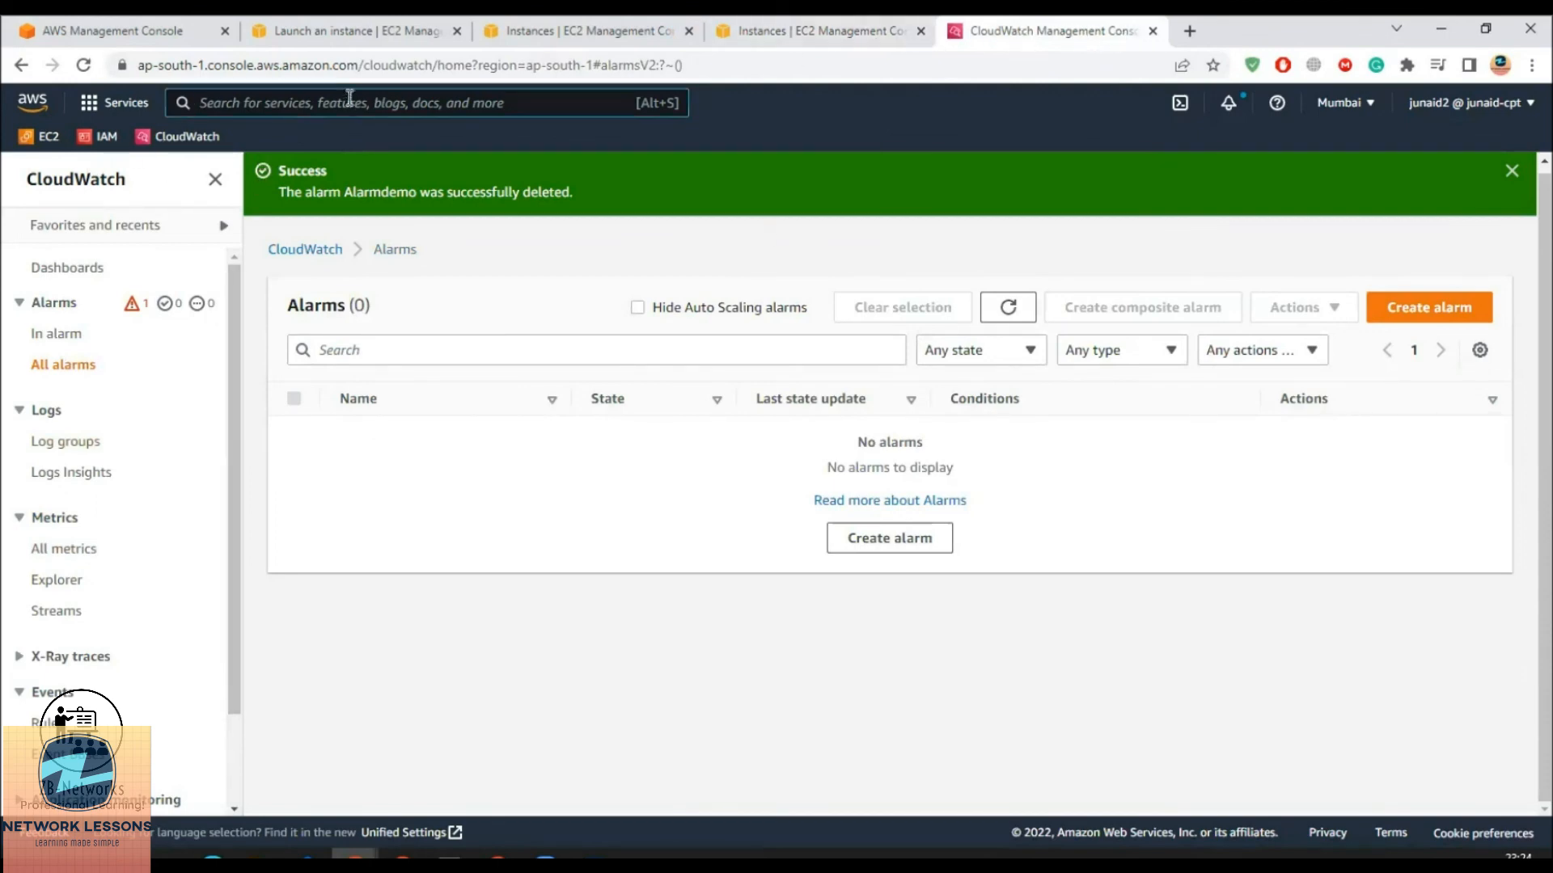
text(sns)
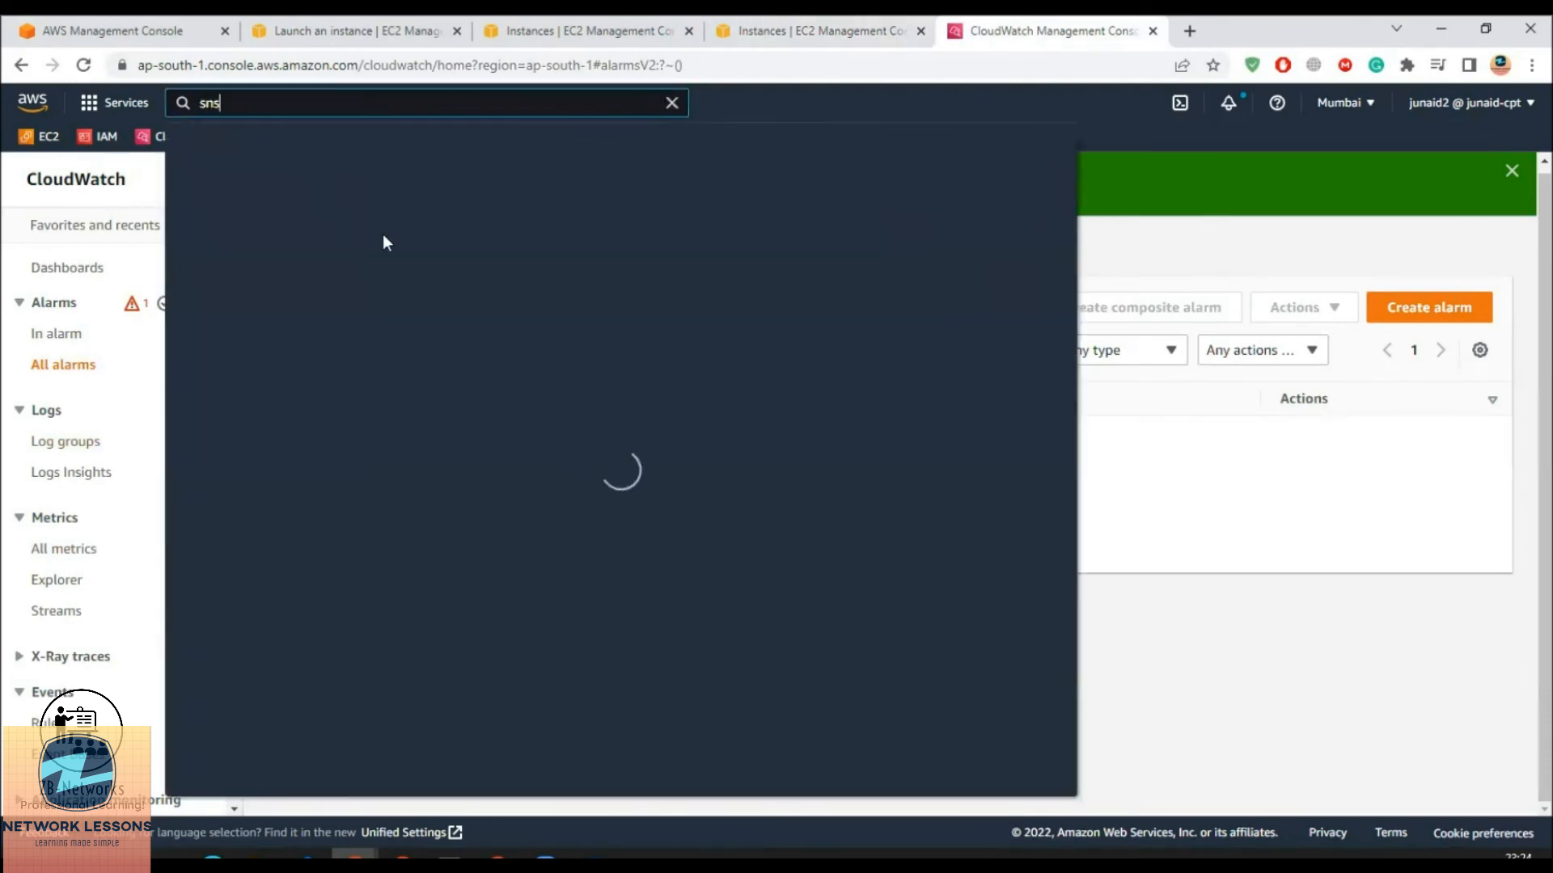
click(479, 250)
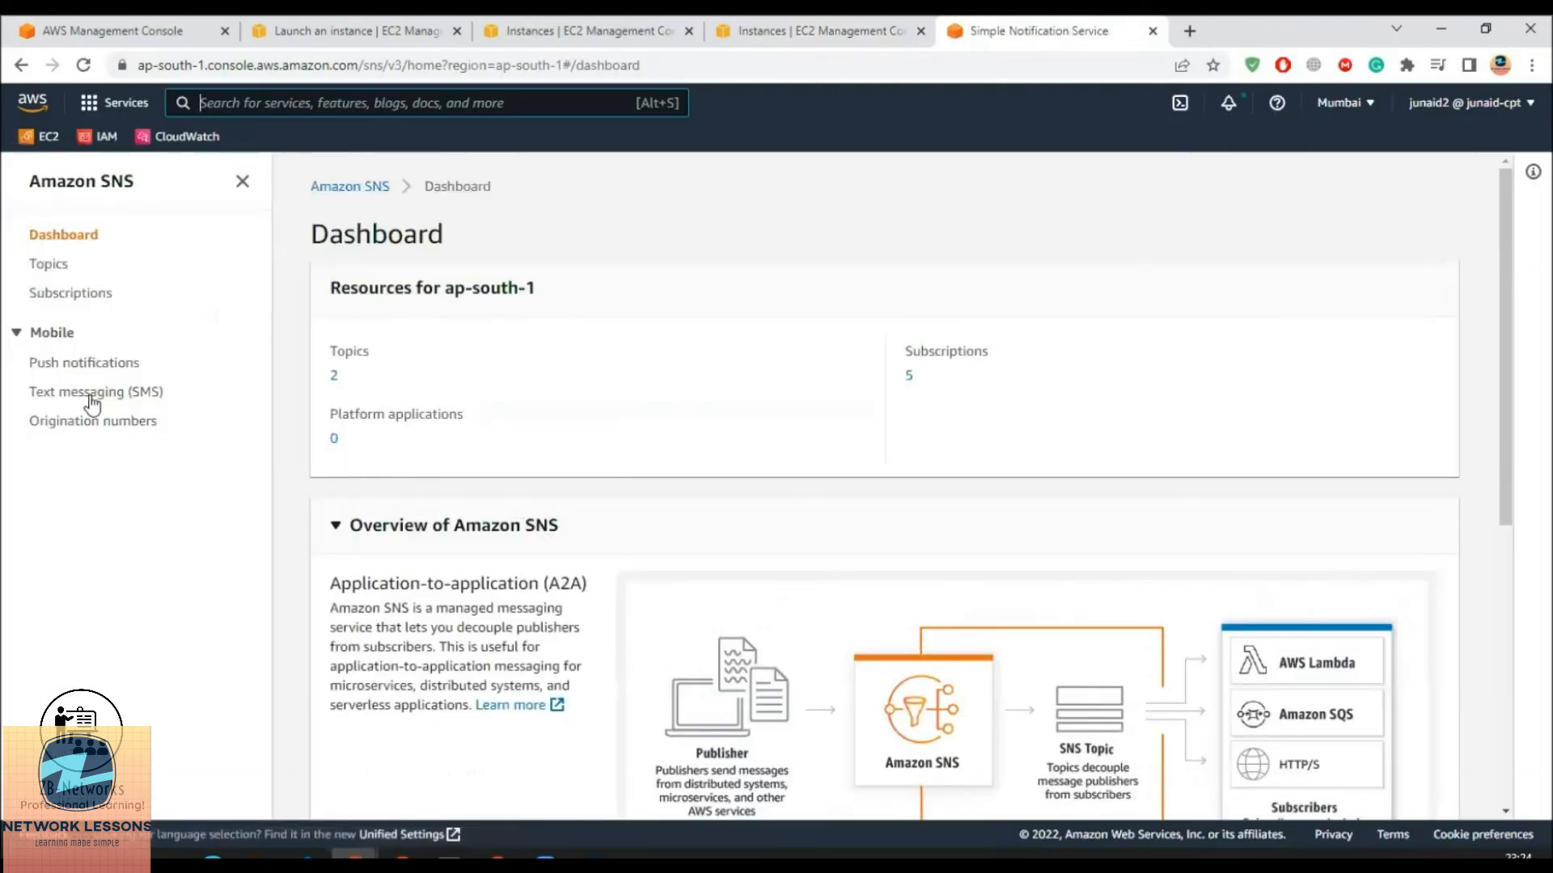
click(57, 267)
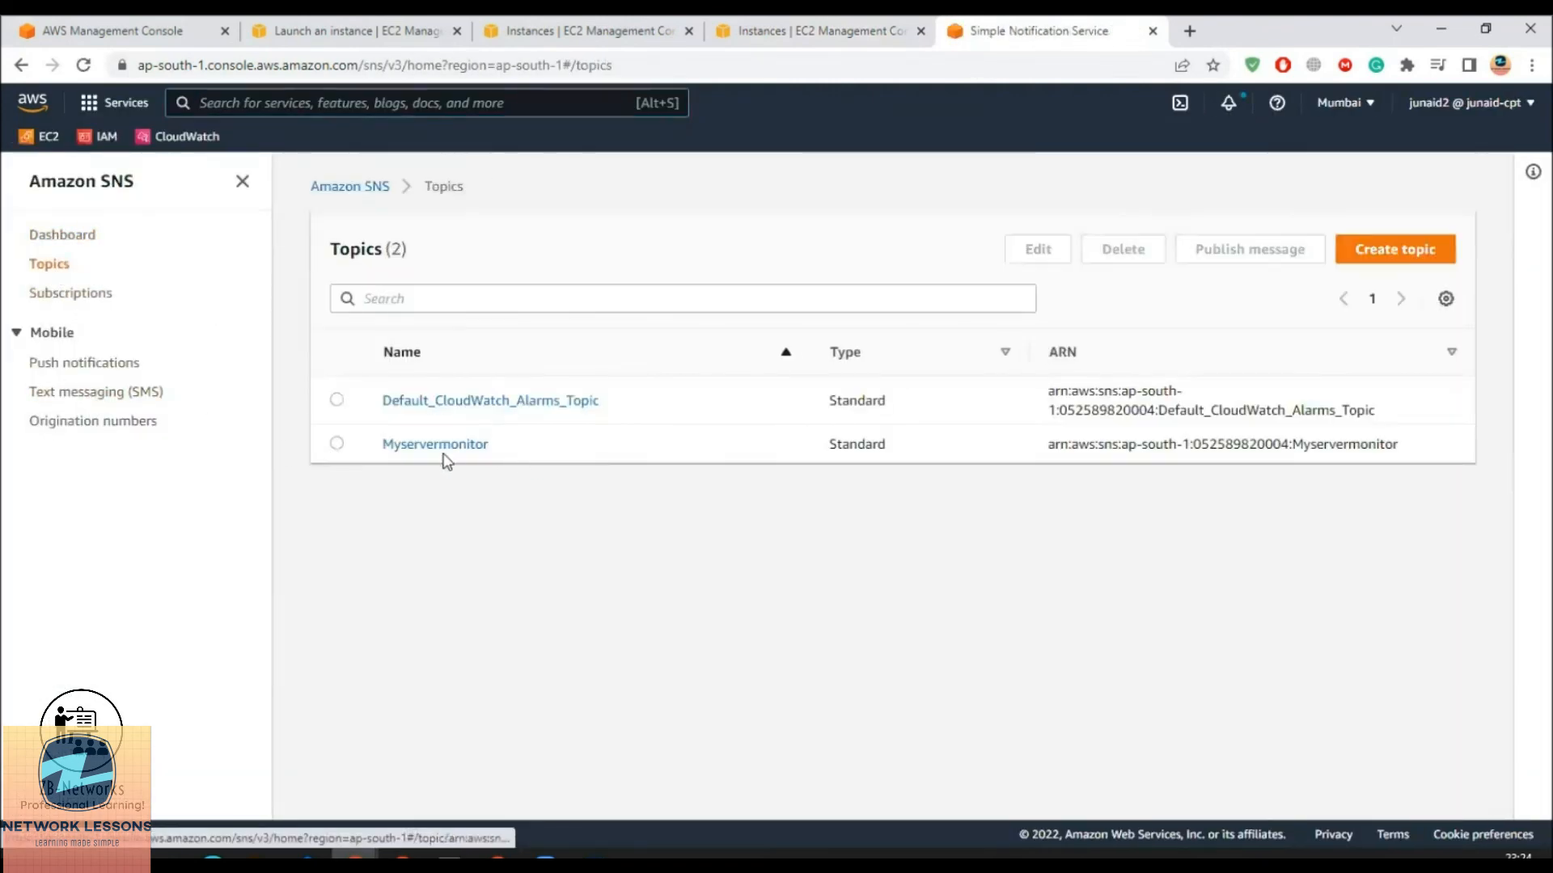
Delete the Myservermonitor topic, pasting 'delete me' as the confirmation phrase
click(336, 444)
click(1125, 259)
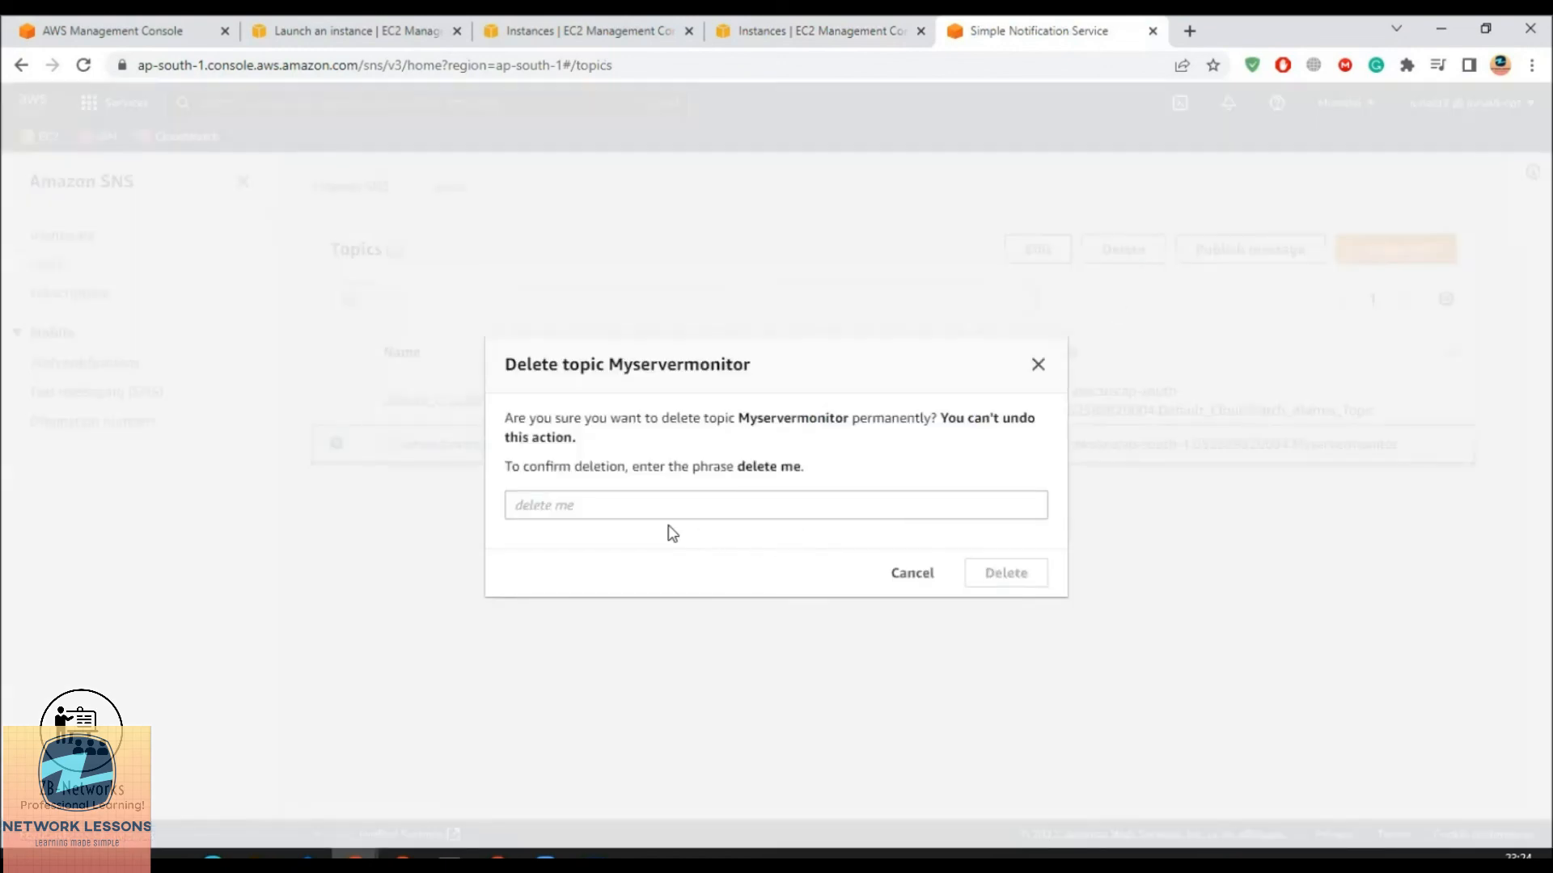
drag(739, 466, 784, 465)
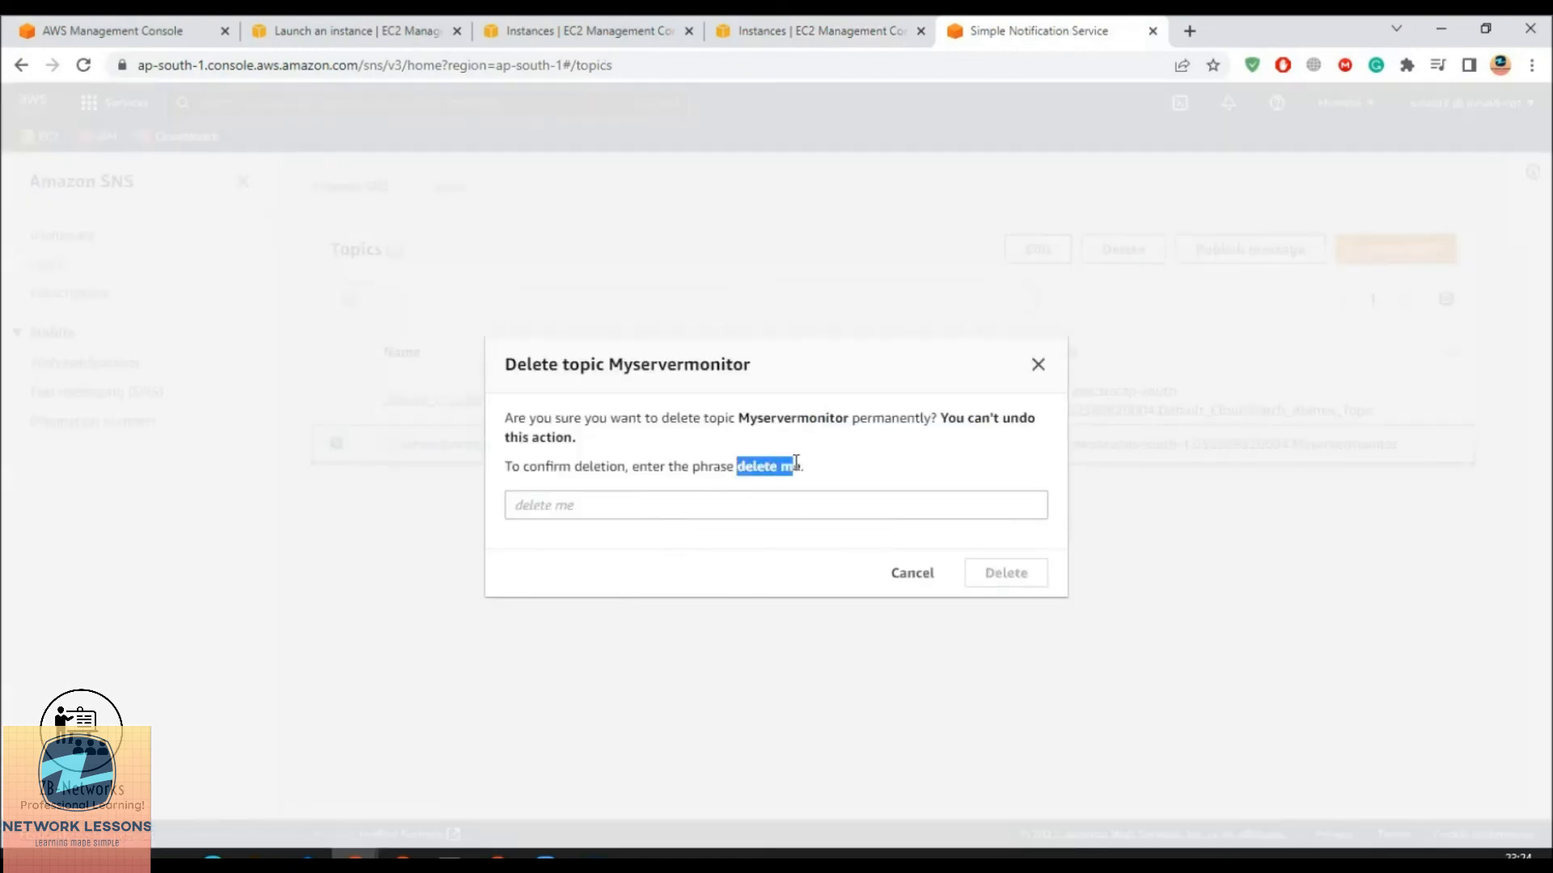
right_click(800, 466)
click(809, 485)
click(717, 506)
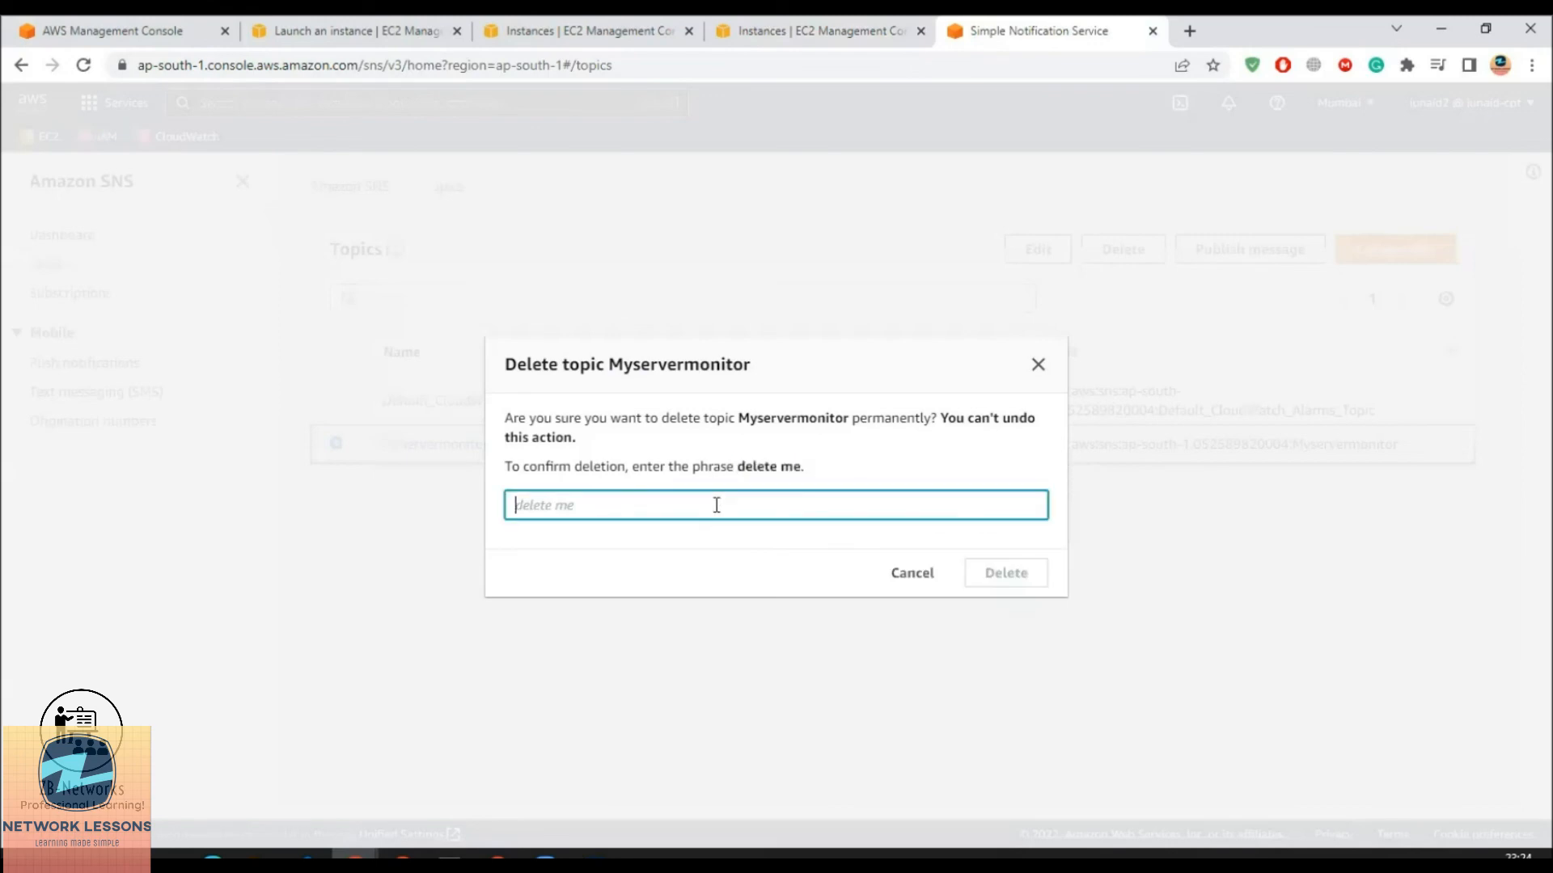
right_click(717, 505)
click(764, 302)
click(1005, 574)
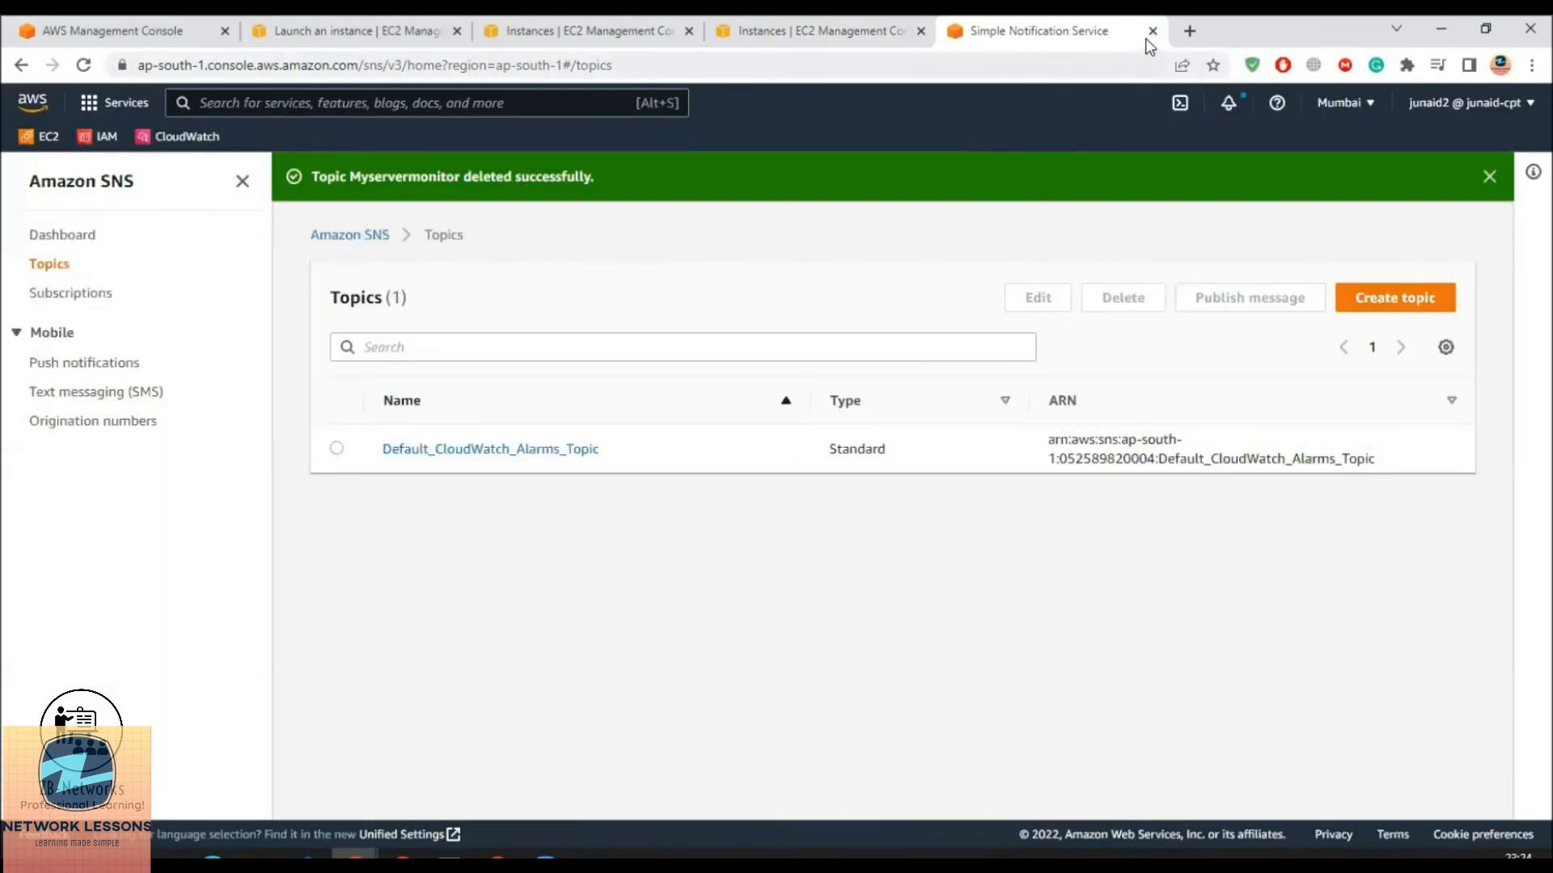
Review the SNS subscriptions, including Myservermonitor and Default_CloudWatch_Alarms_Topic entries
click(80, 293)
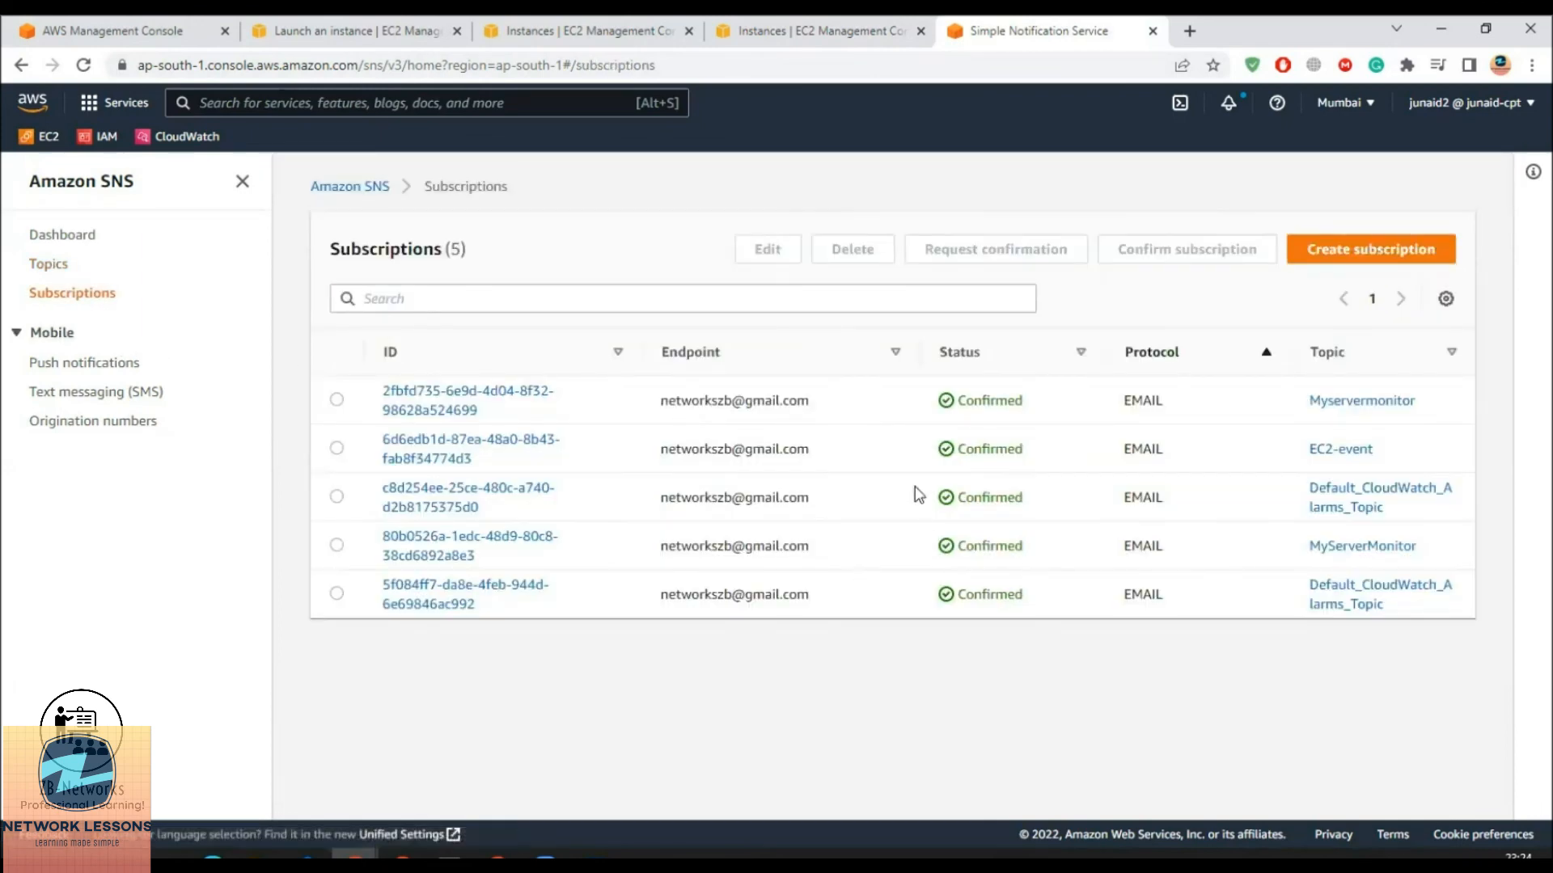
click(336, 400)
click(337, 448)
click(336, 496)
click(337, 545)
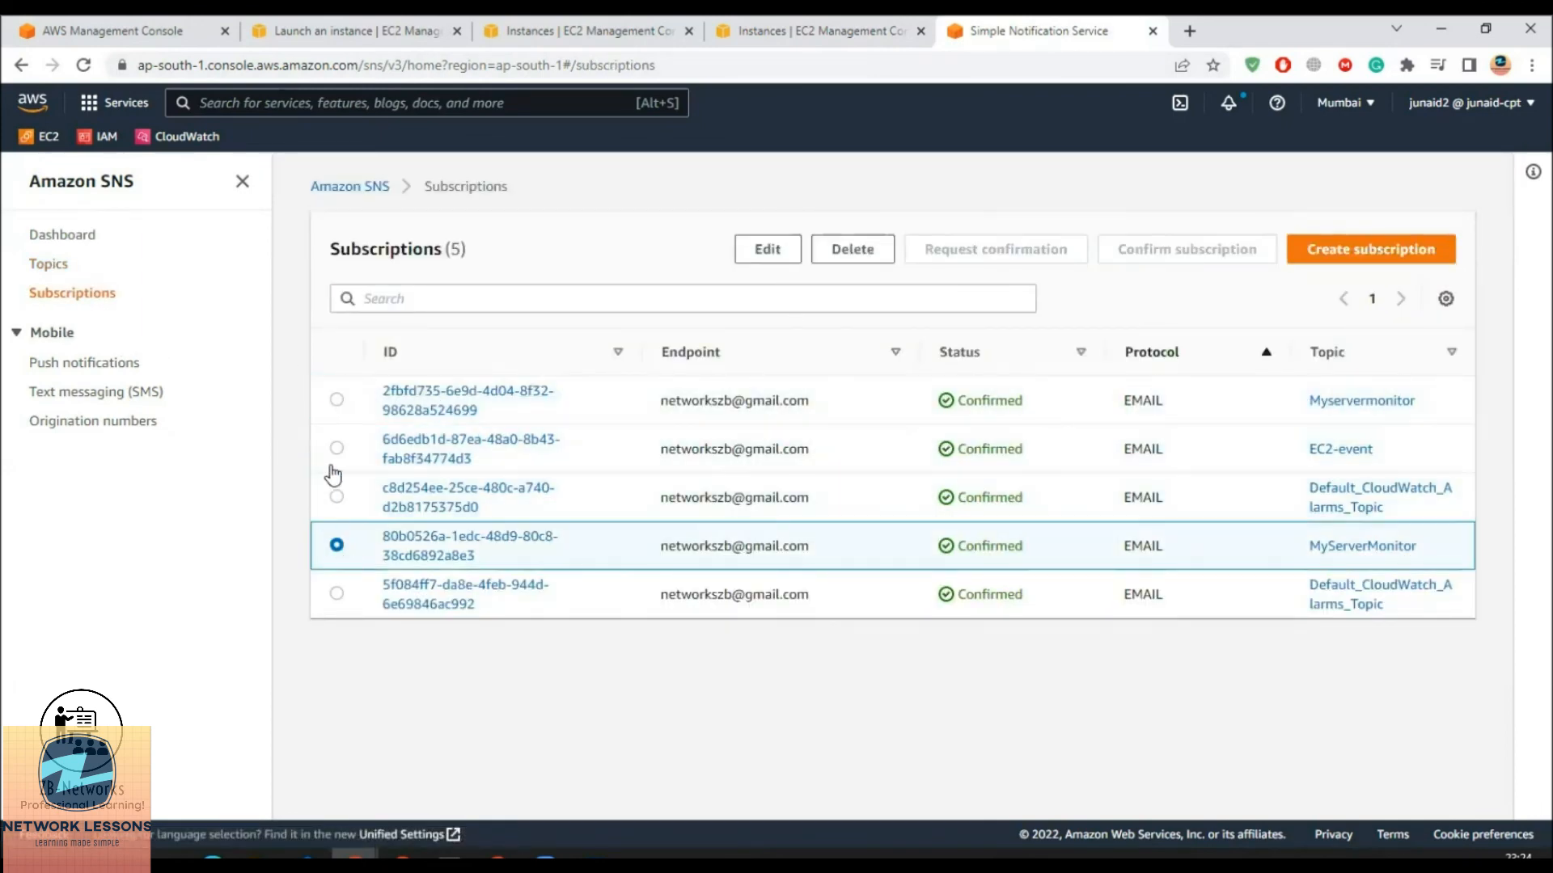
click(336, 399)
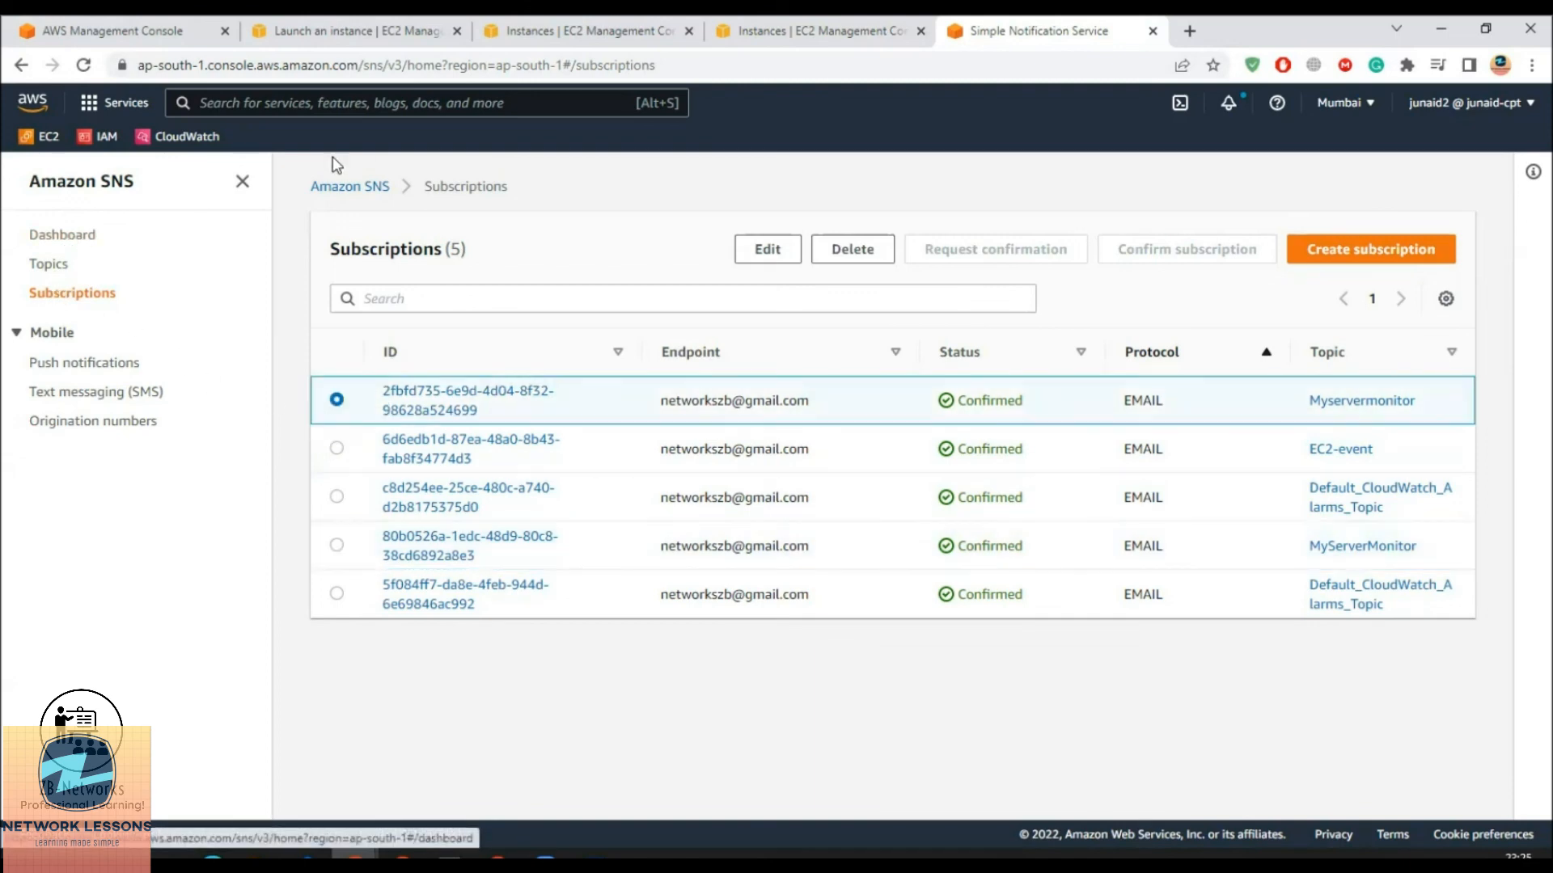
Leave SNS and refresh the EC2 instances view to show Ec2monitor Terminated
click(350, 187)
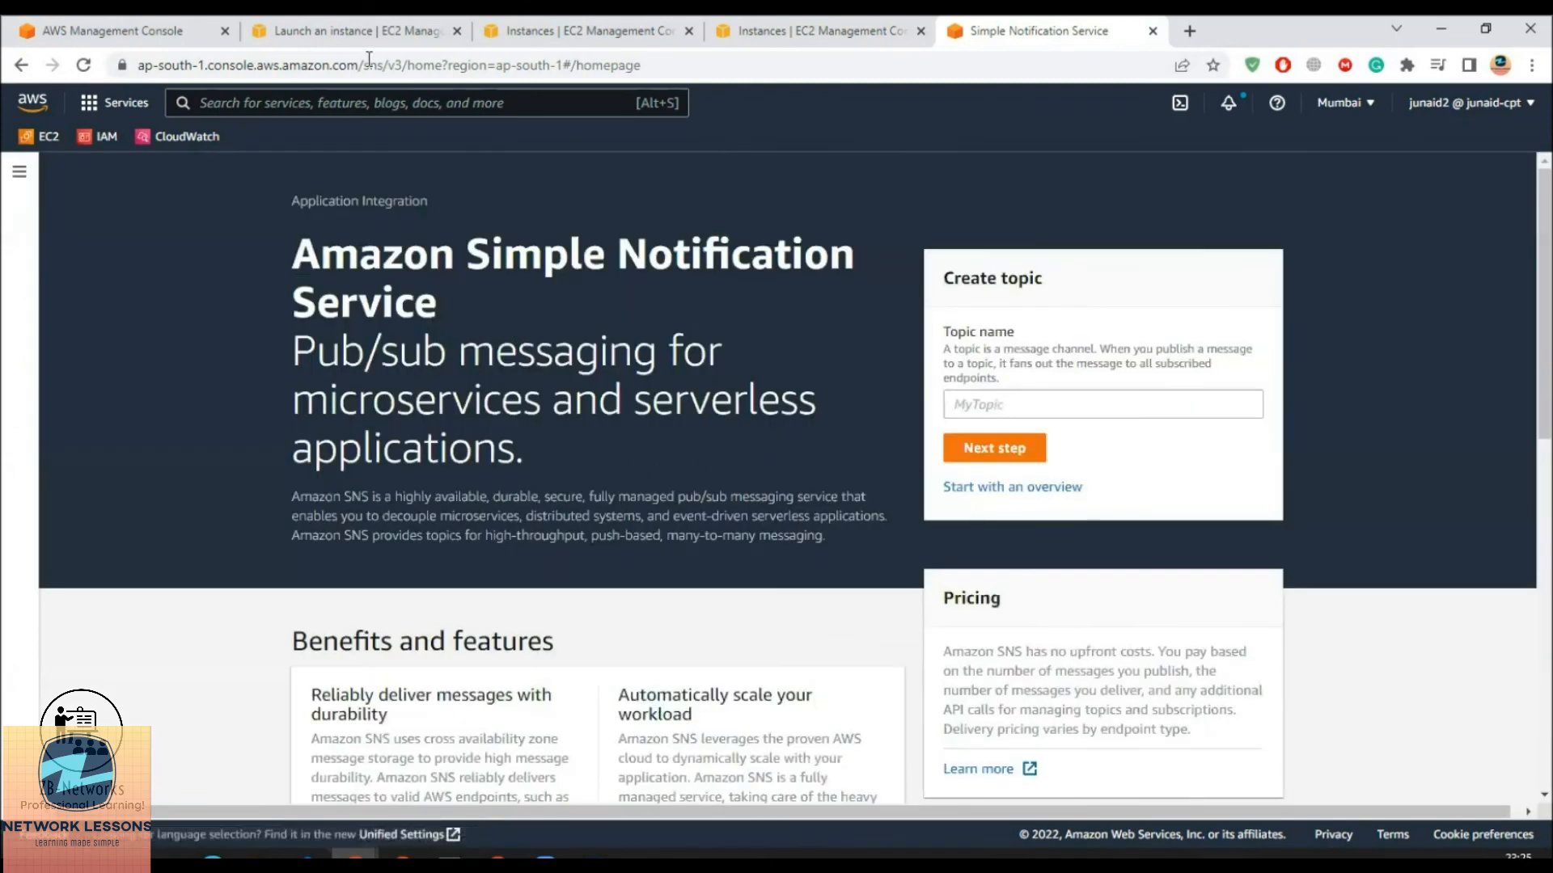
click(583, 30)
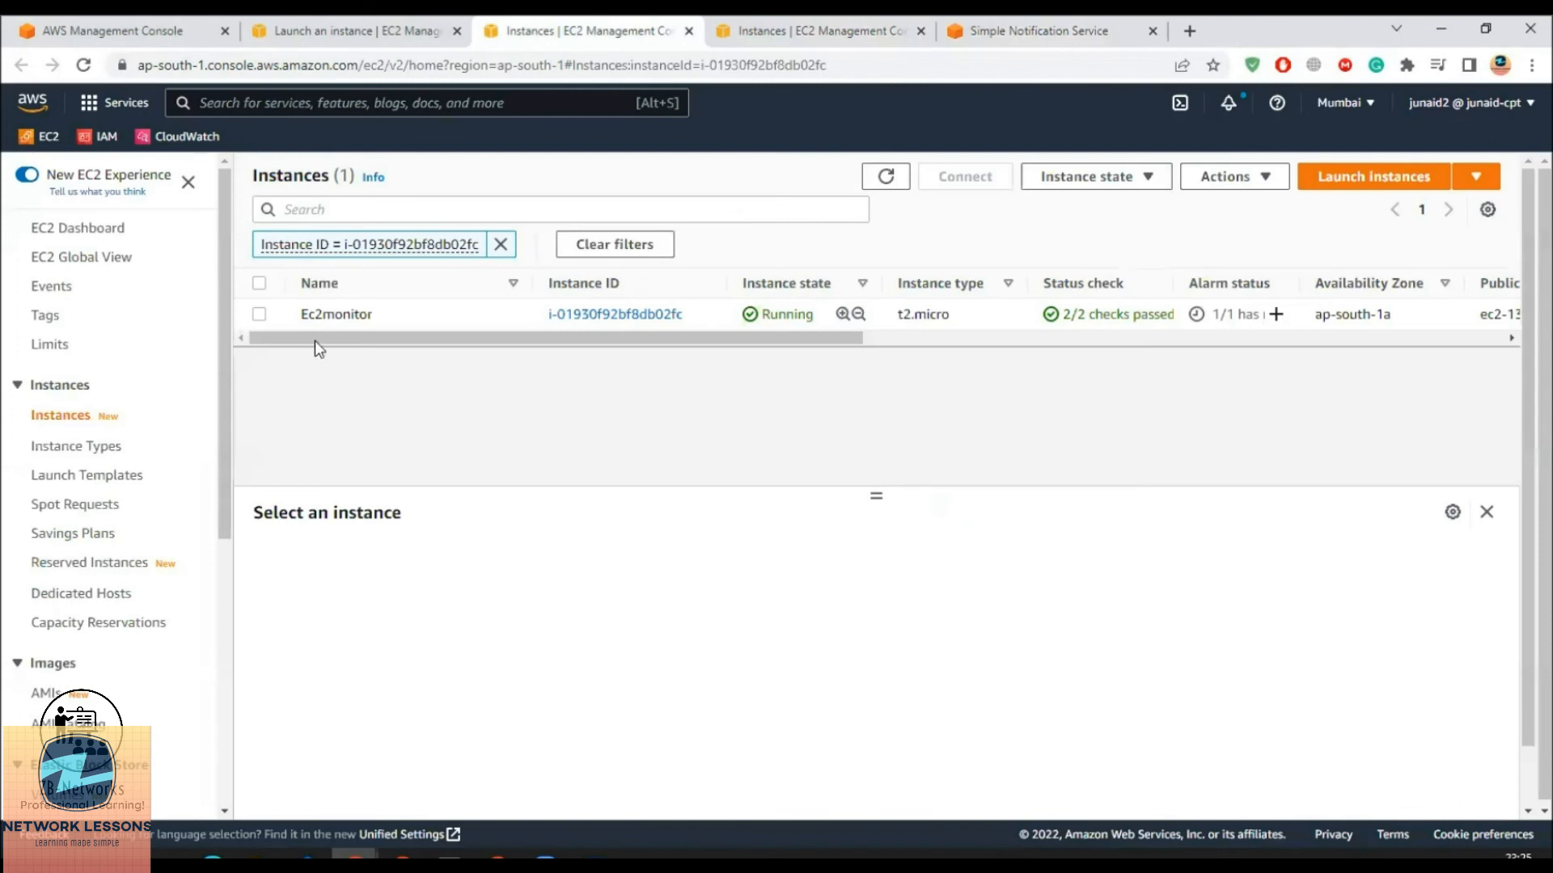
click(889, 176)
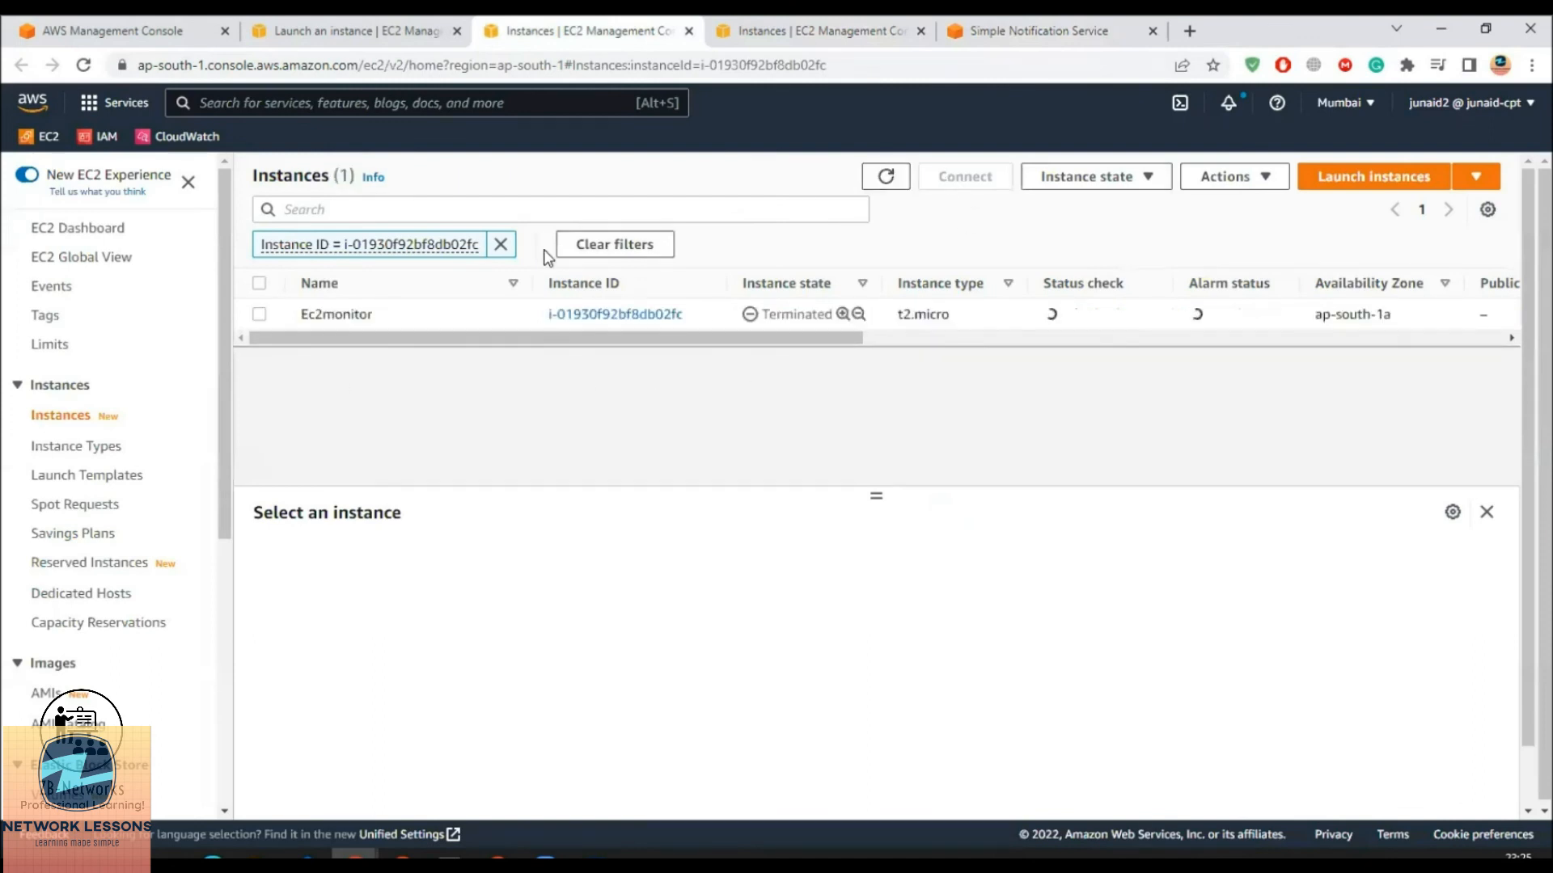